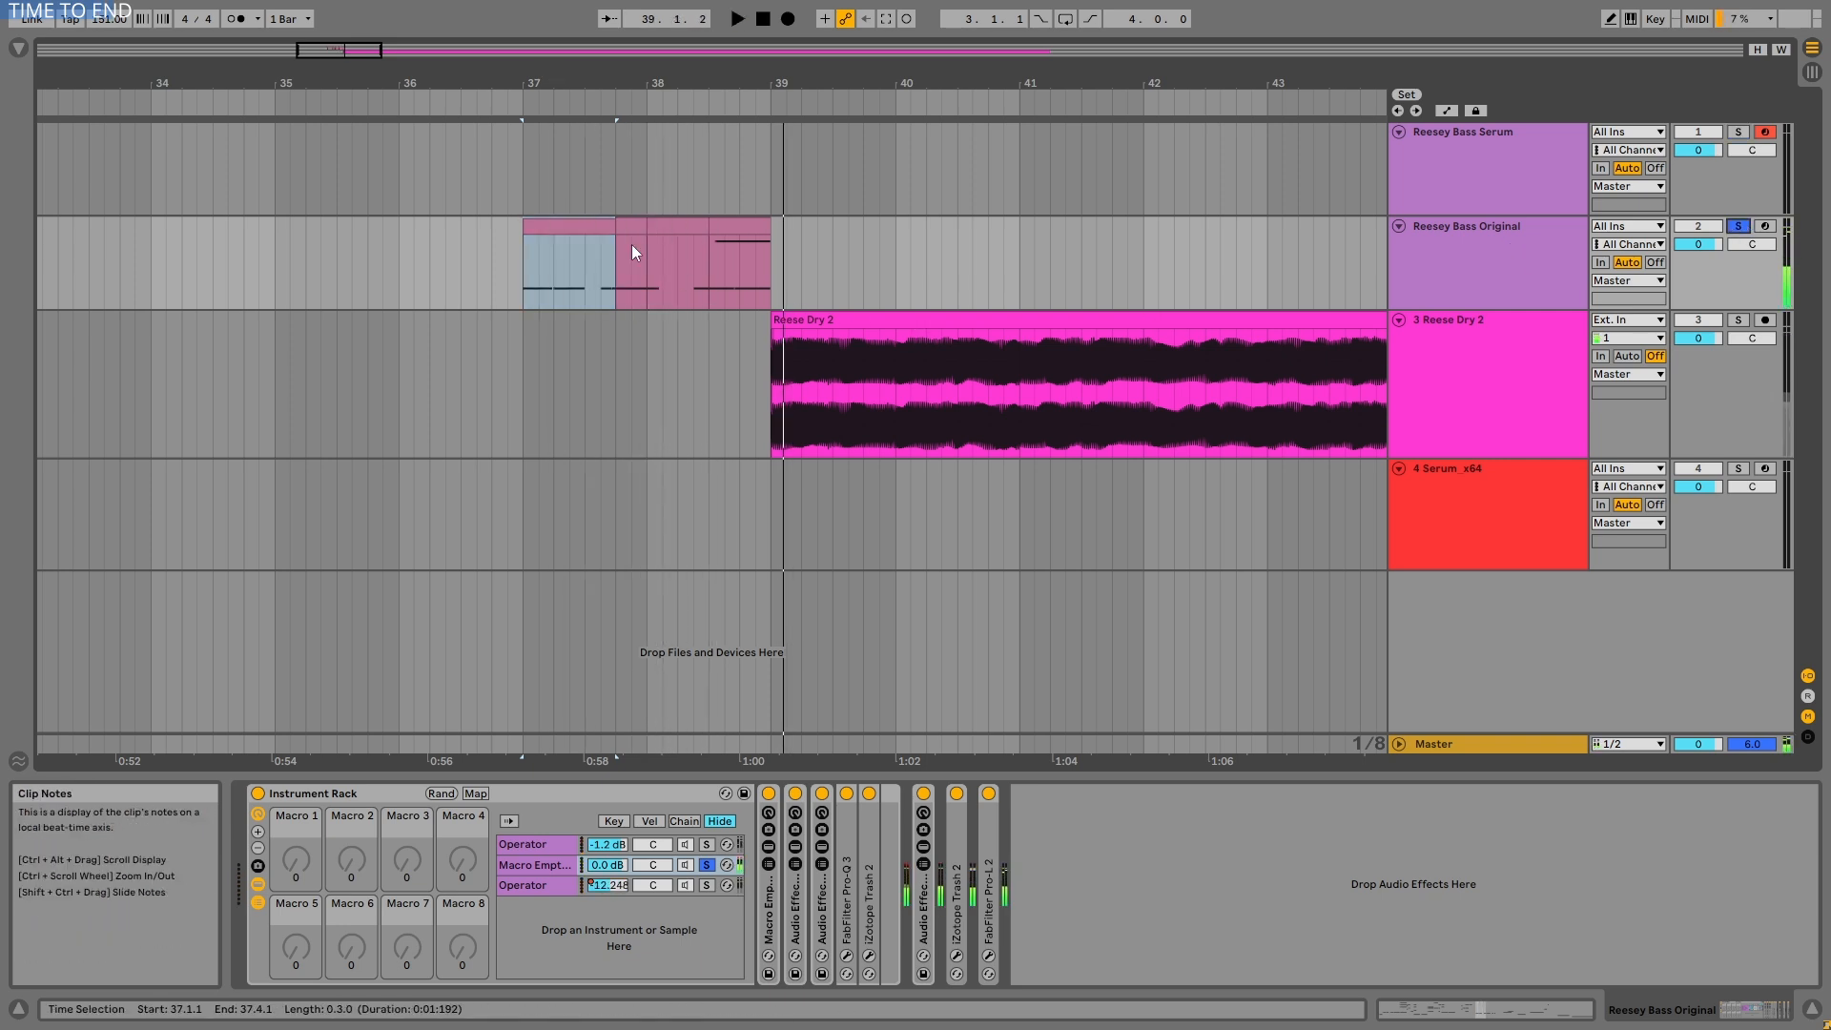
Play back the Reesey Bass Original MIDI clips between bars 37 and 39.
click(569, 225)
click(692, 283)
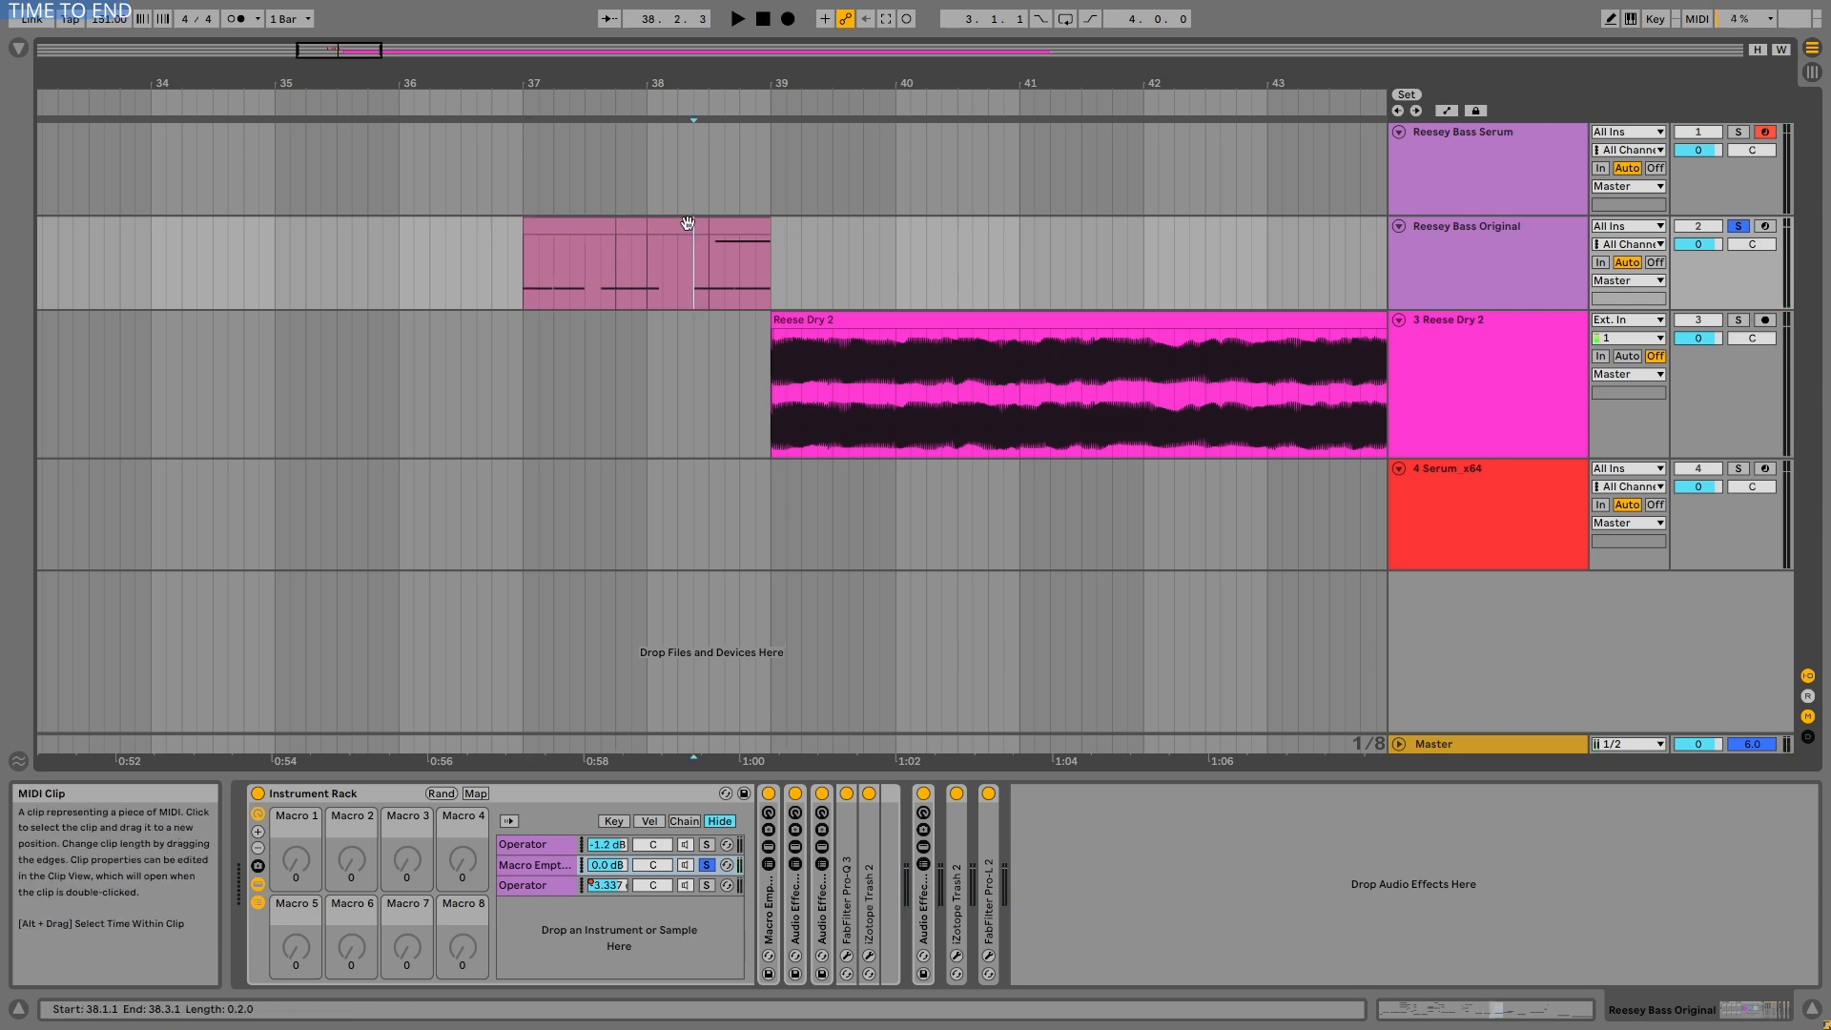
key(space)
key(space)
key(space)
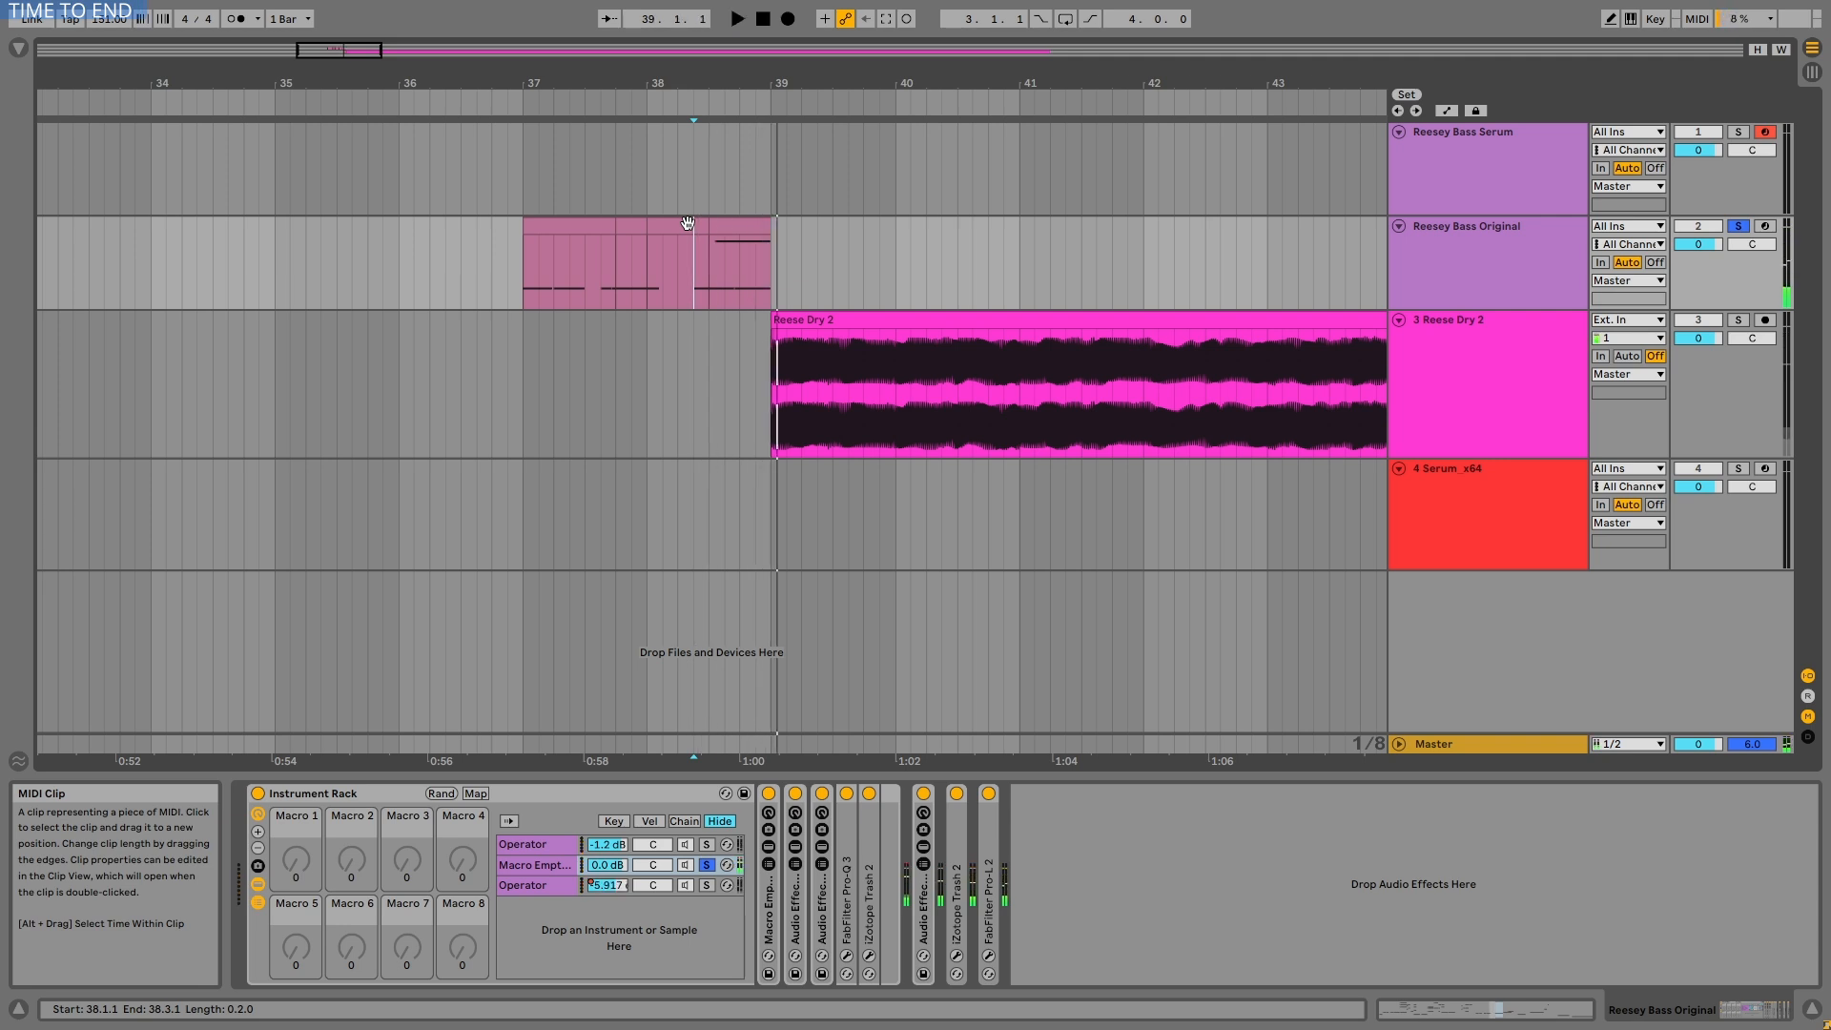
Show the automation lanes, examine the Reesey Bass Original envelopes across bars 37 to 39, and hide the lanes again.
click(1450, 110)
scroll(683, 410, down, 10)
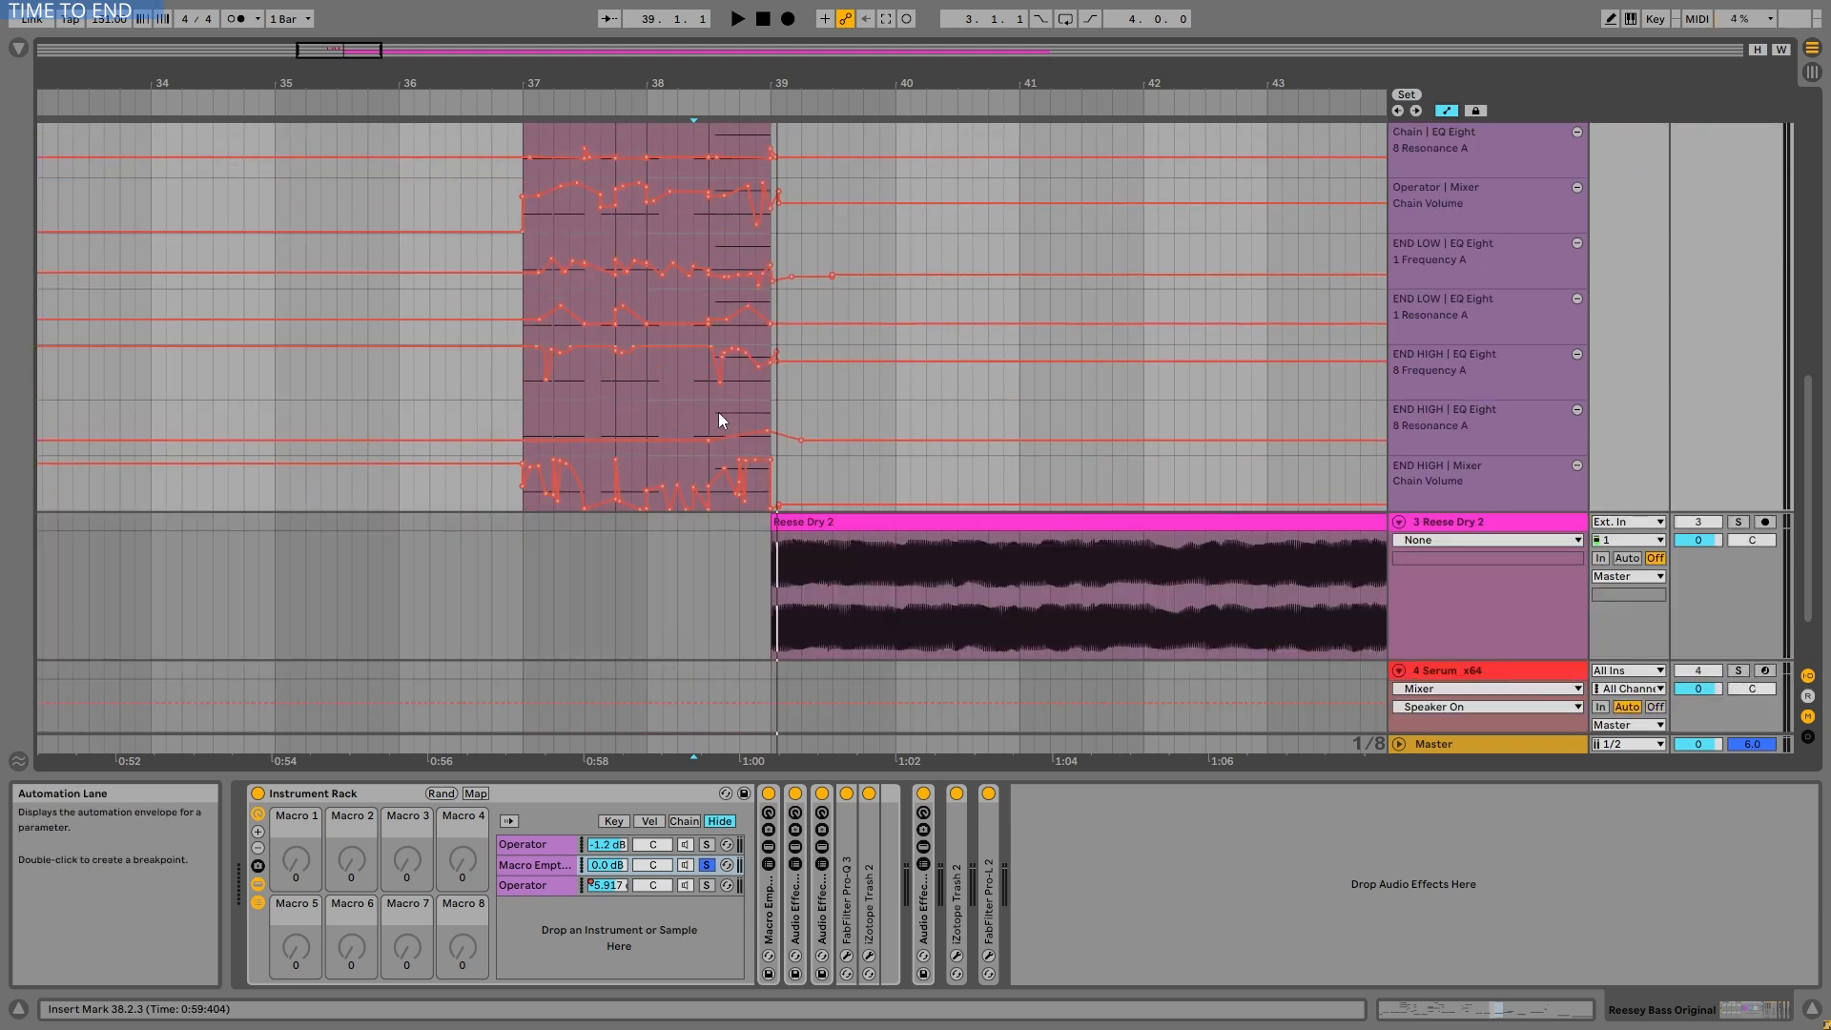
scroll(719, 414, up, 10)
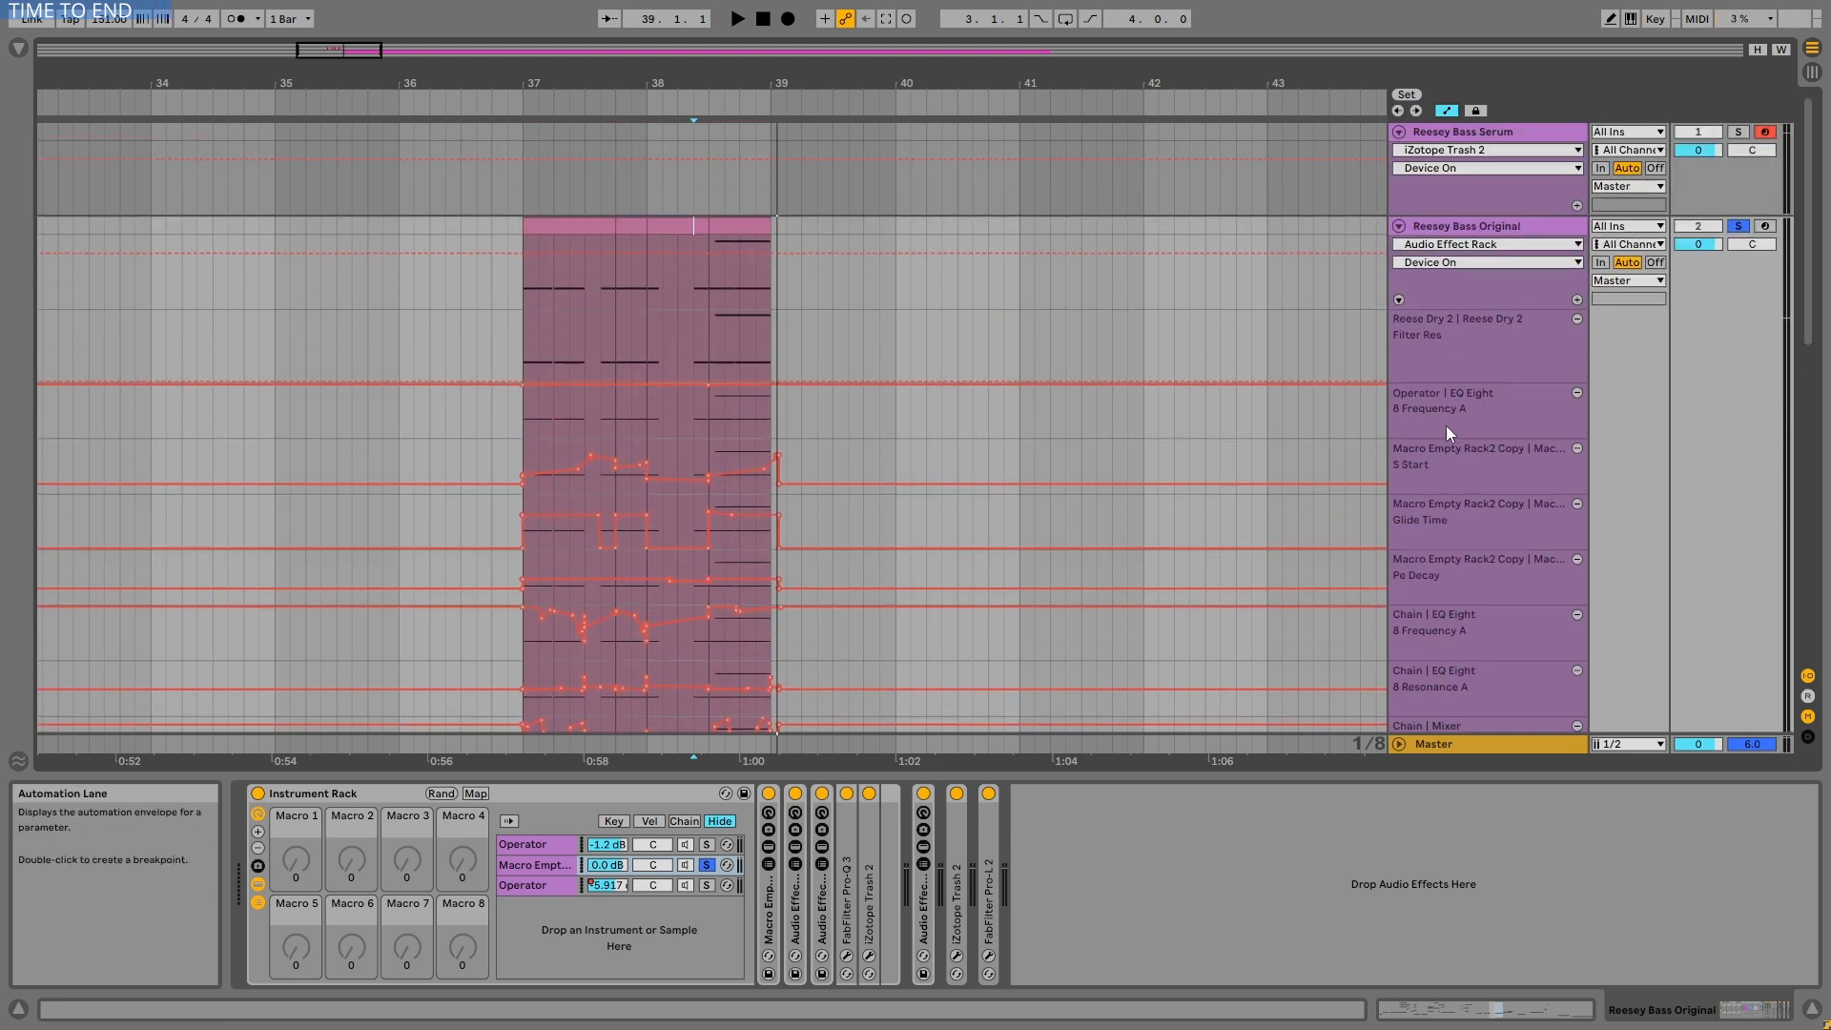
scroll(687, 532, down, 10)
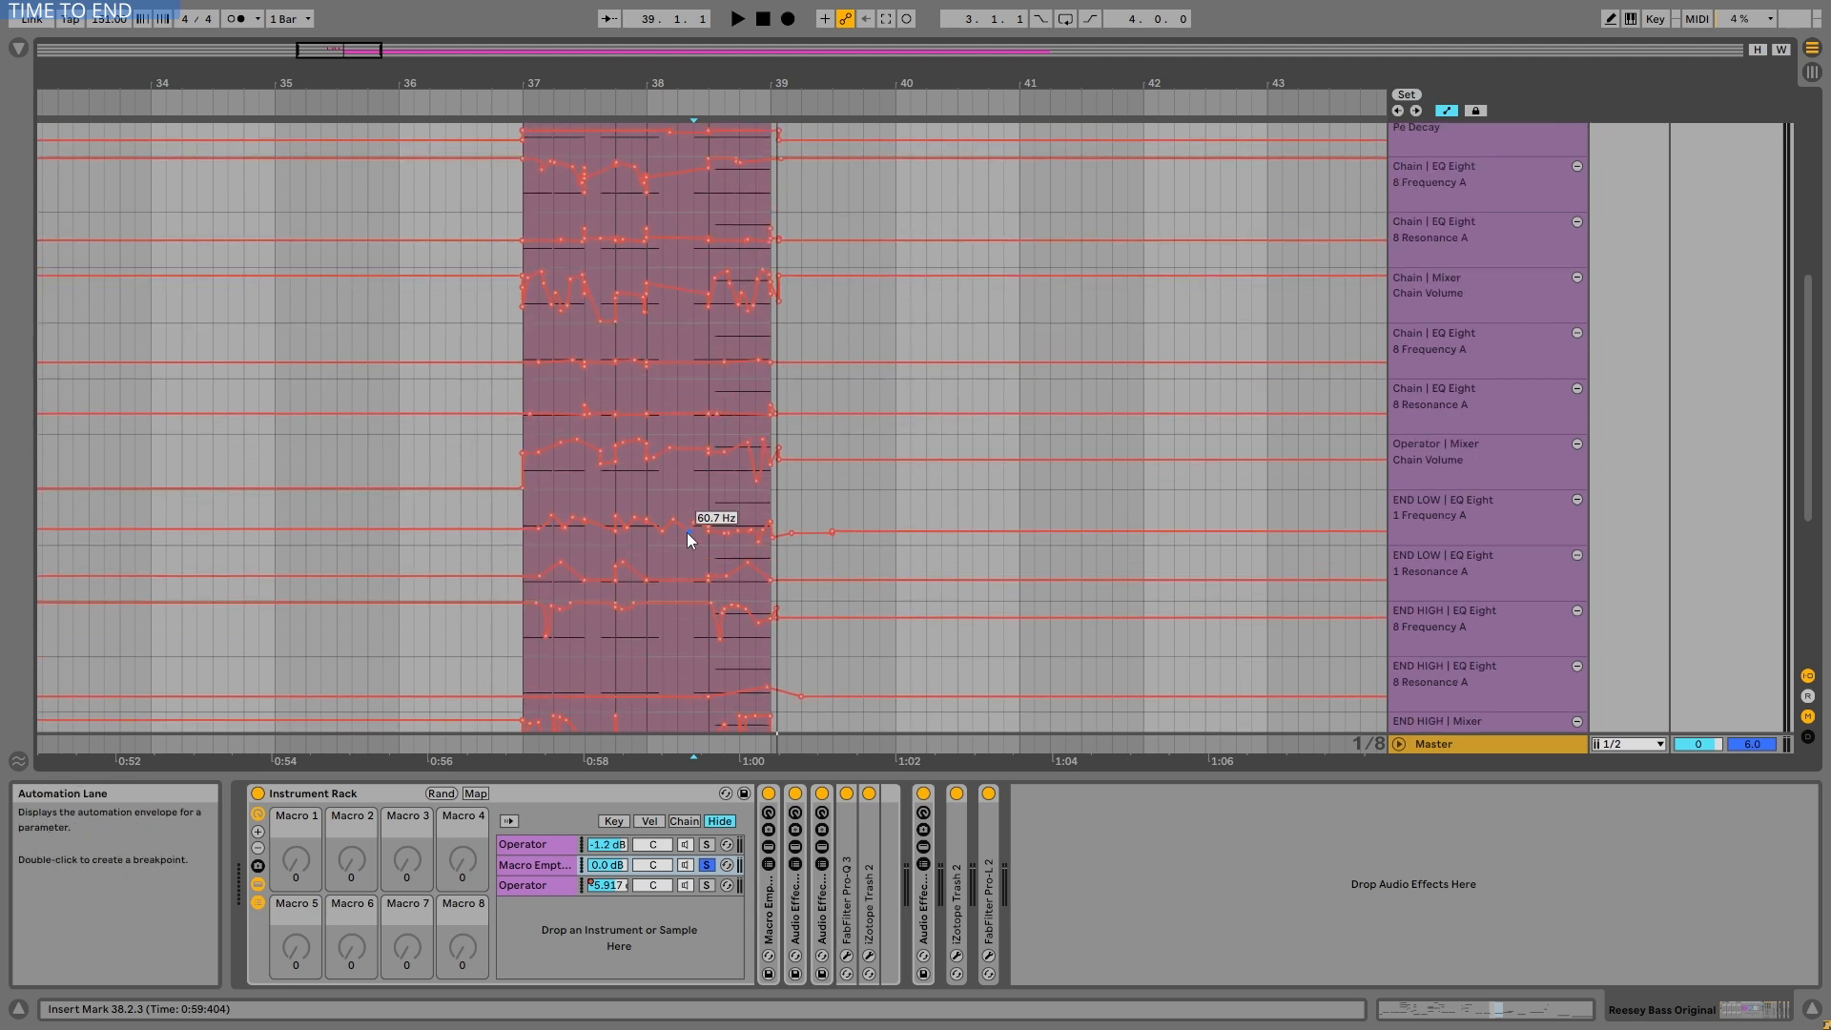
scroll(692, 139, up, 6)
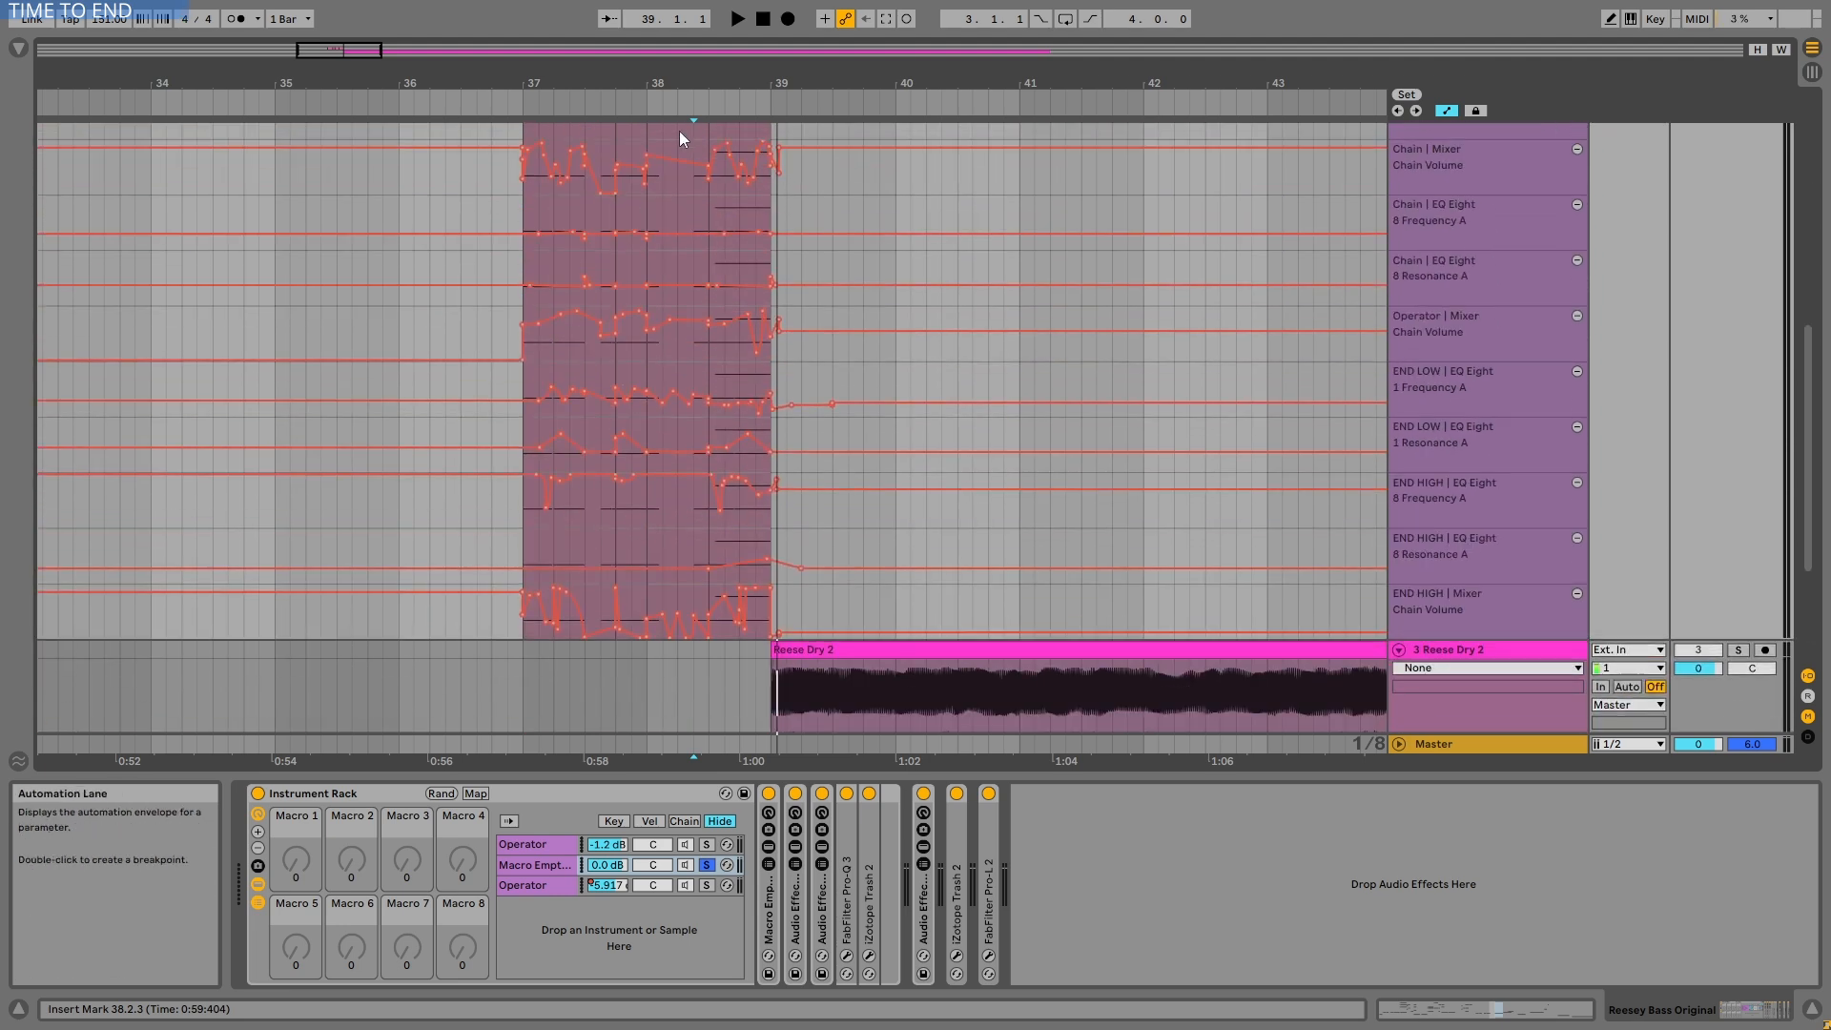
scroll(678, 147, up, 2)
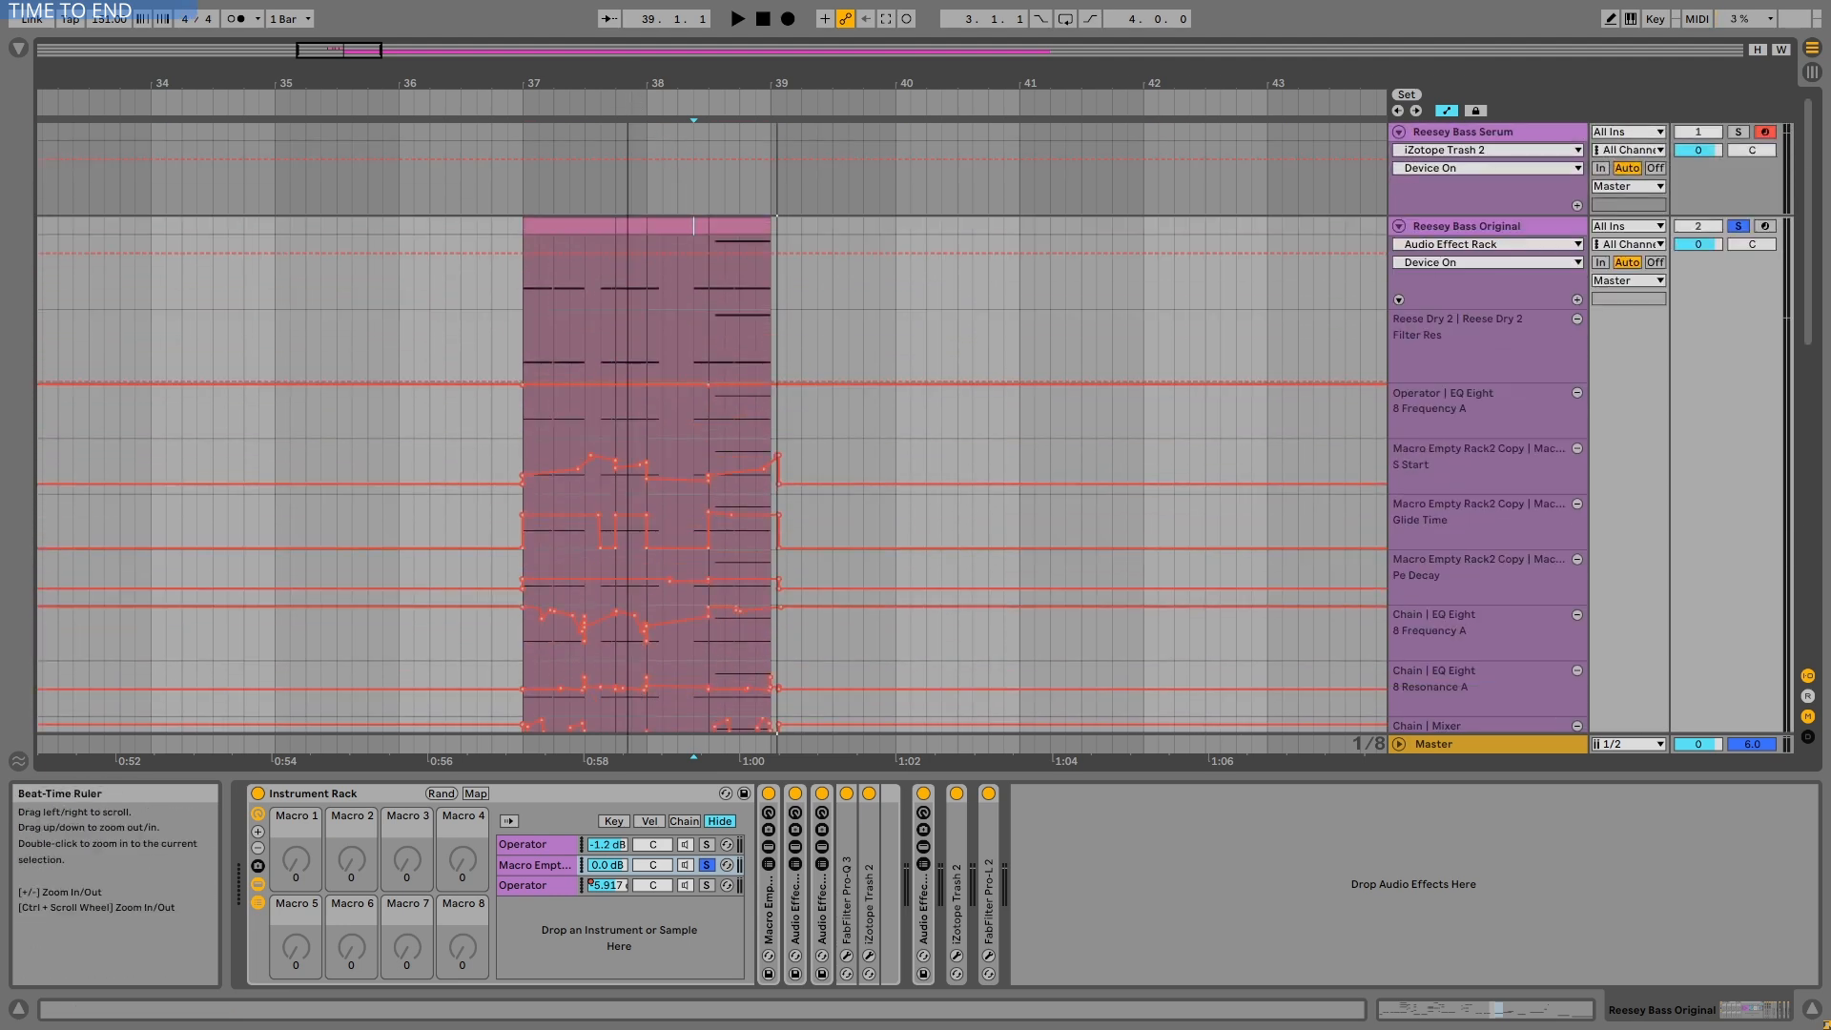
drag(626, 84, 627, 191)
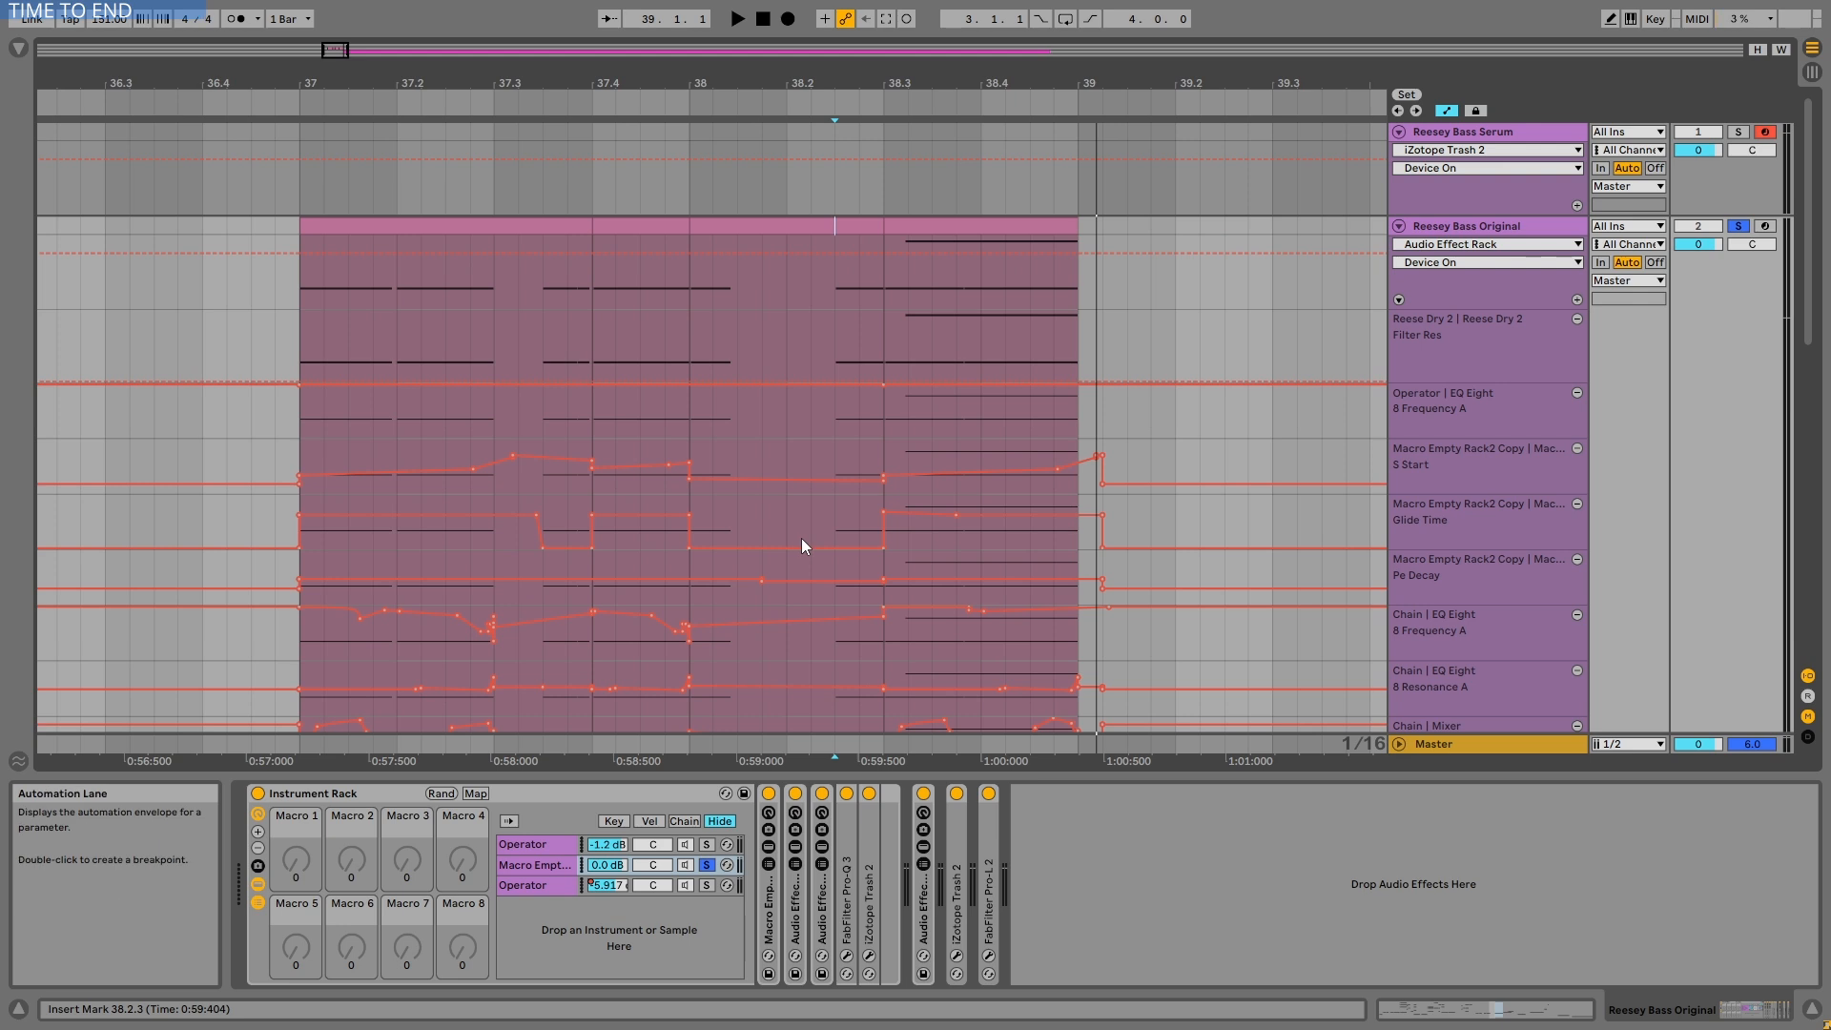
scroll(806, 534, down, 4)
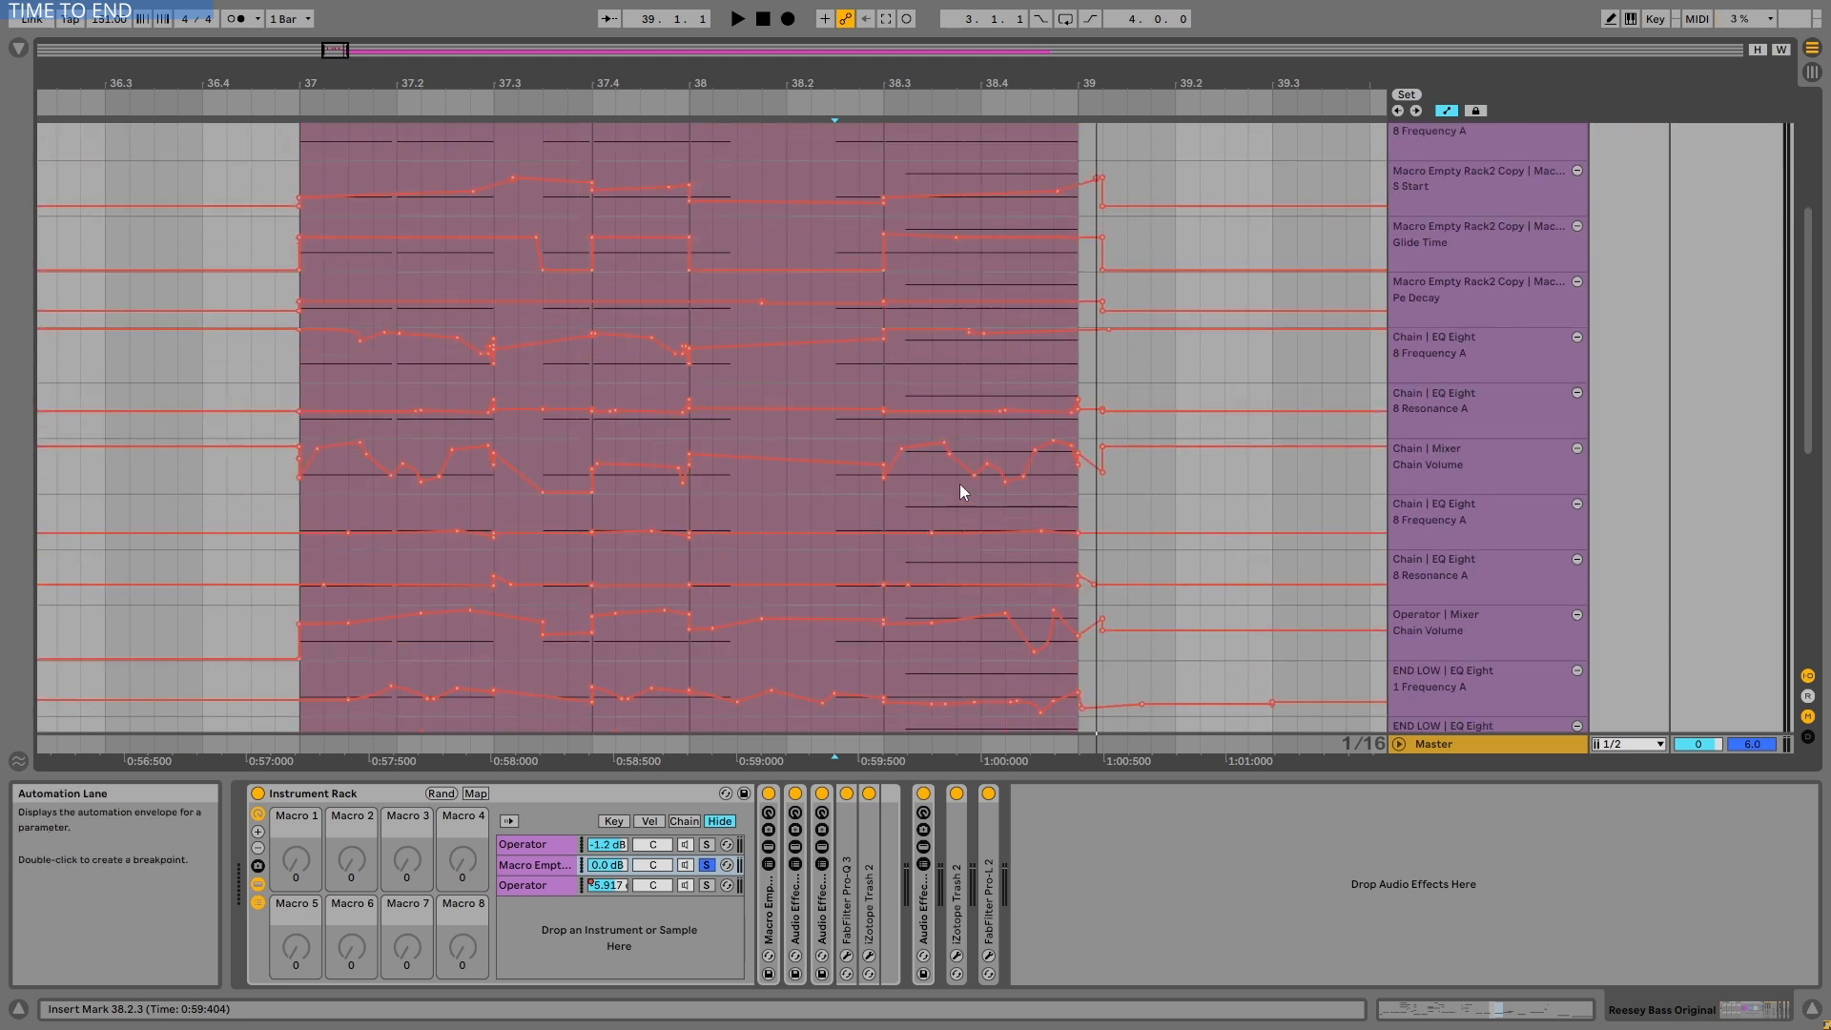
scroll(965, 576, down, 2)
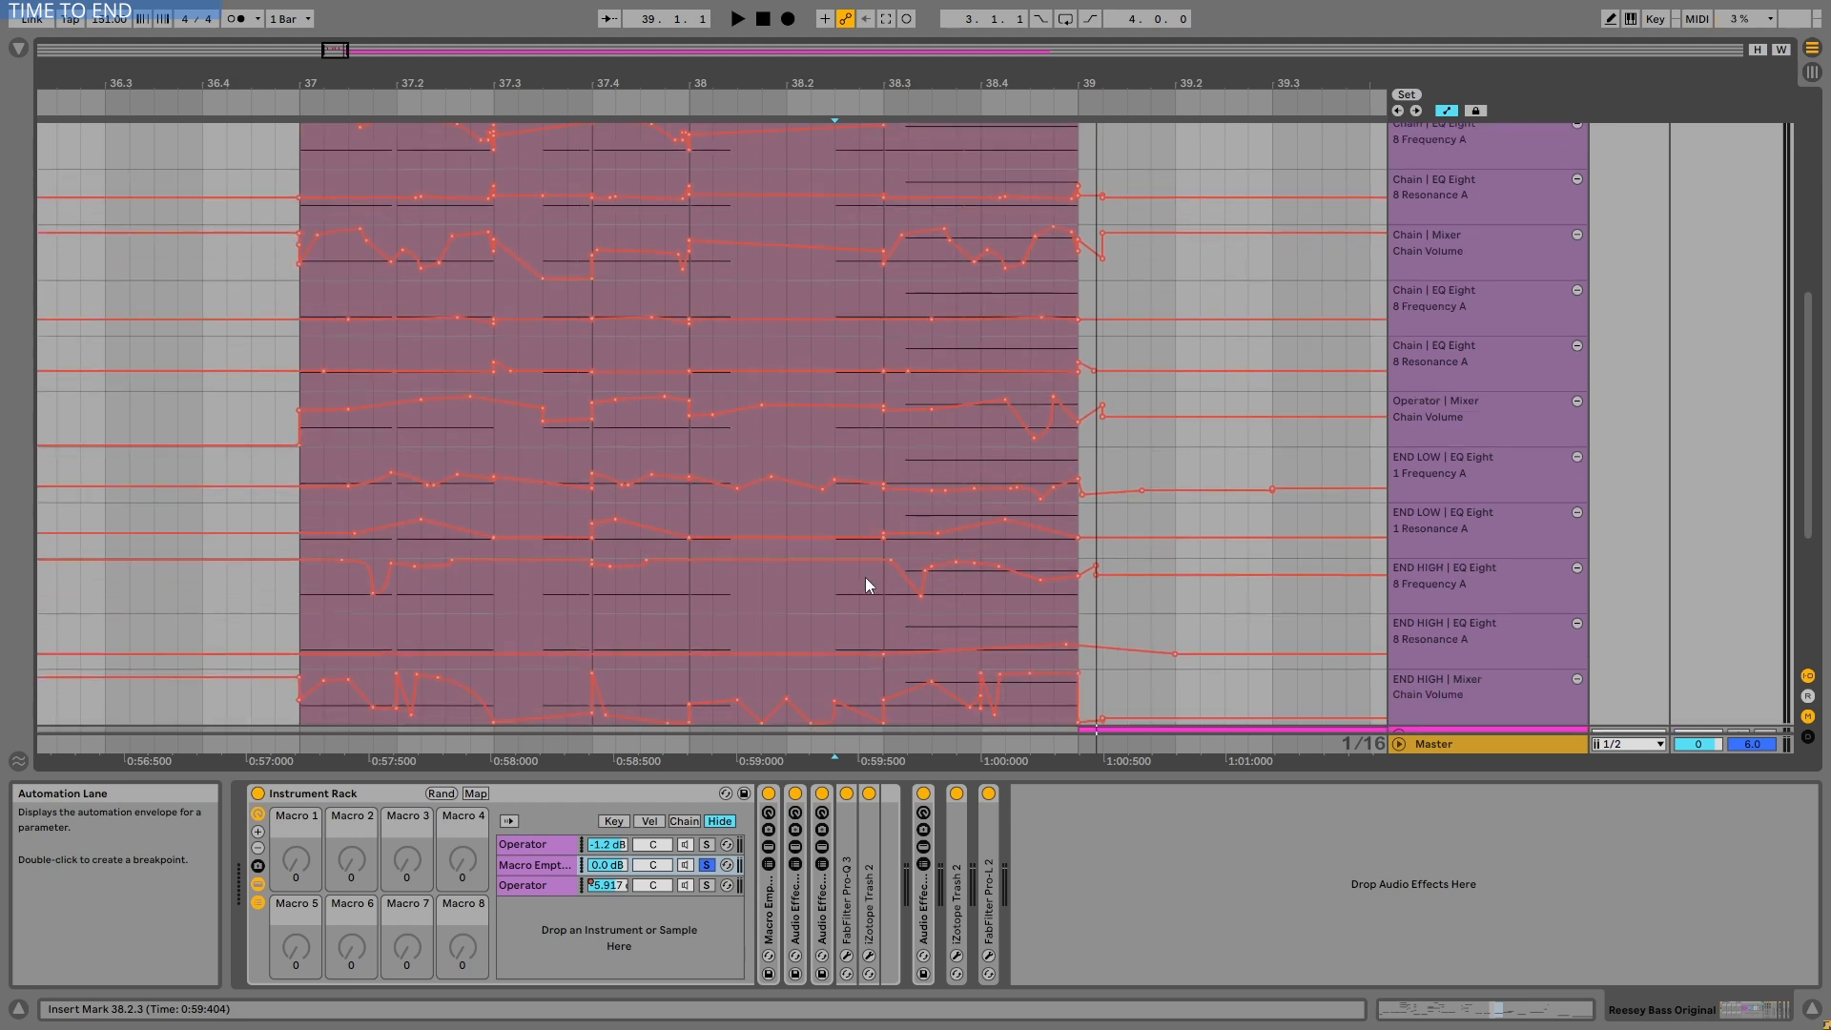
scroll(948, 421, up, 6)
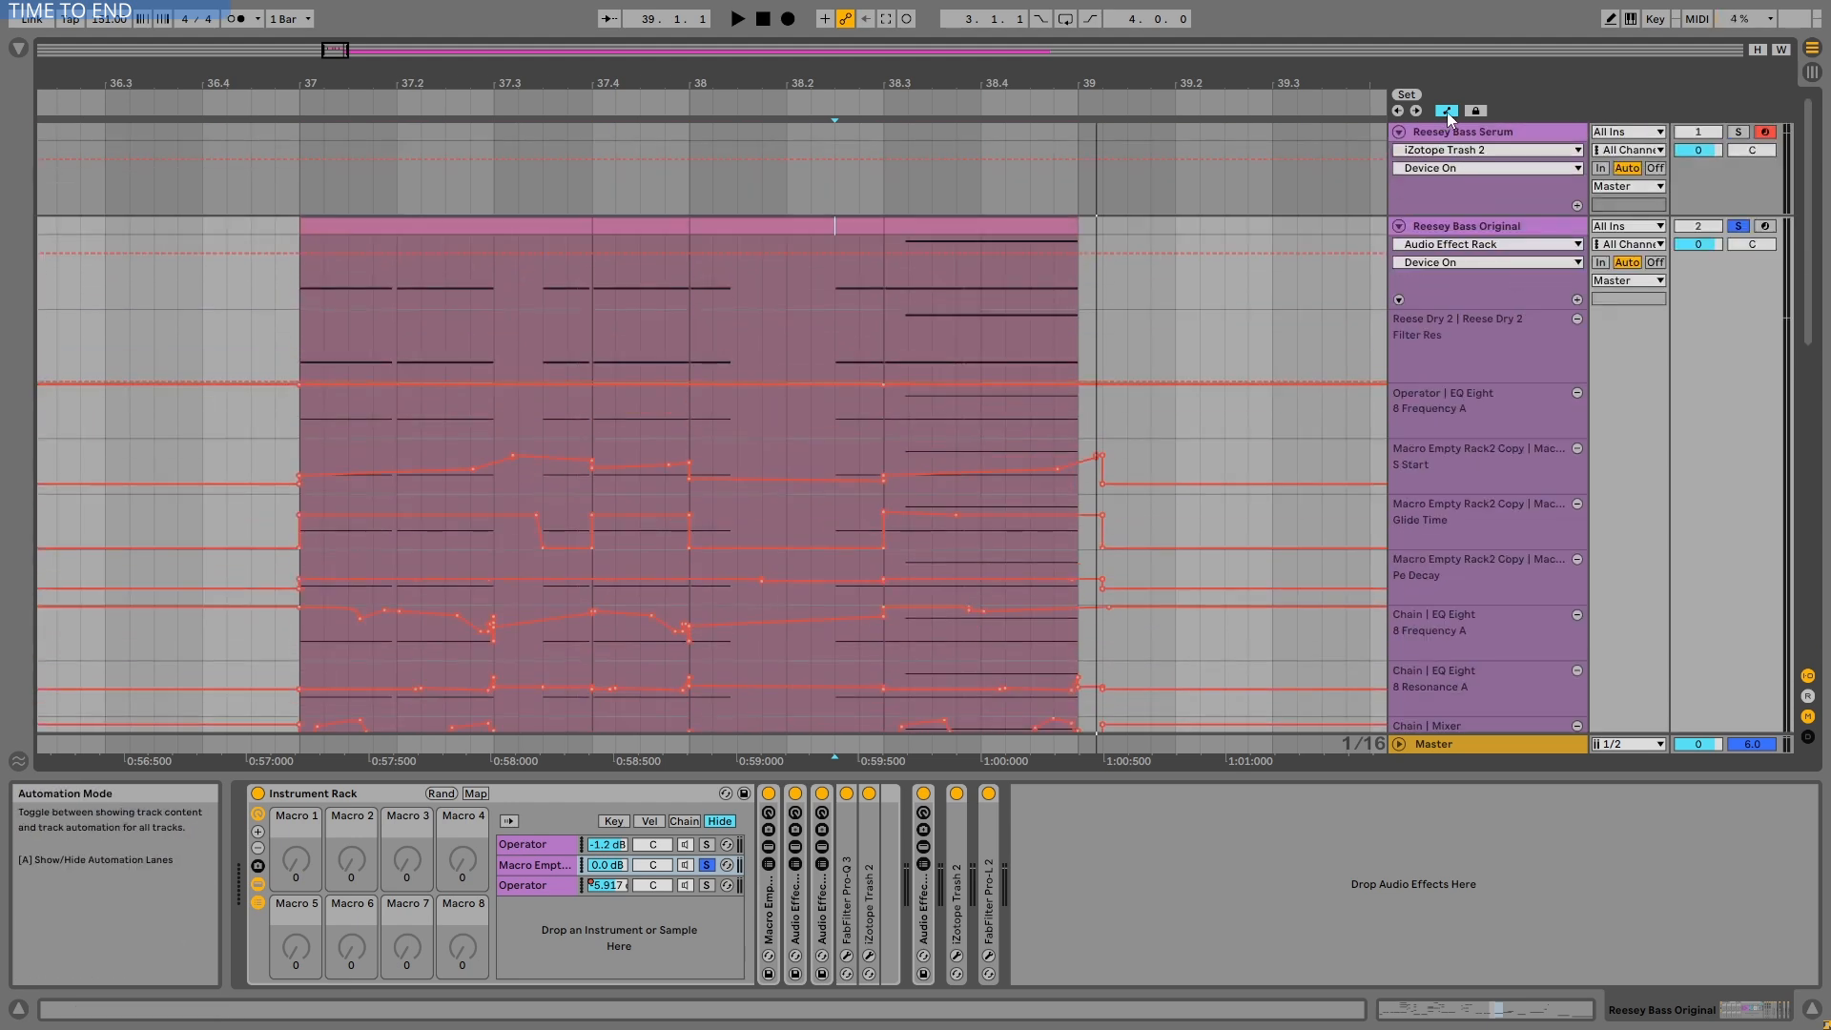
key(a)
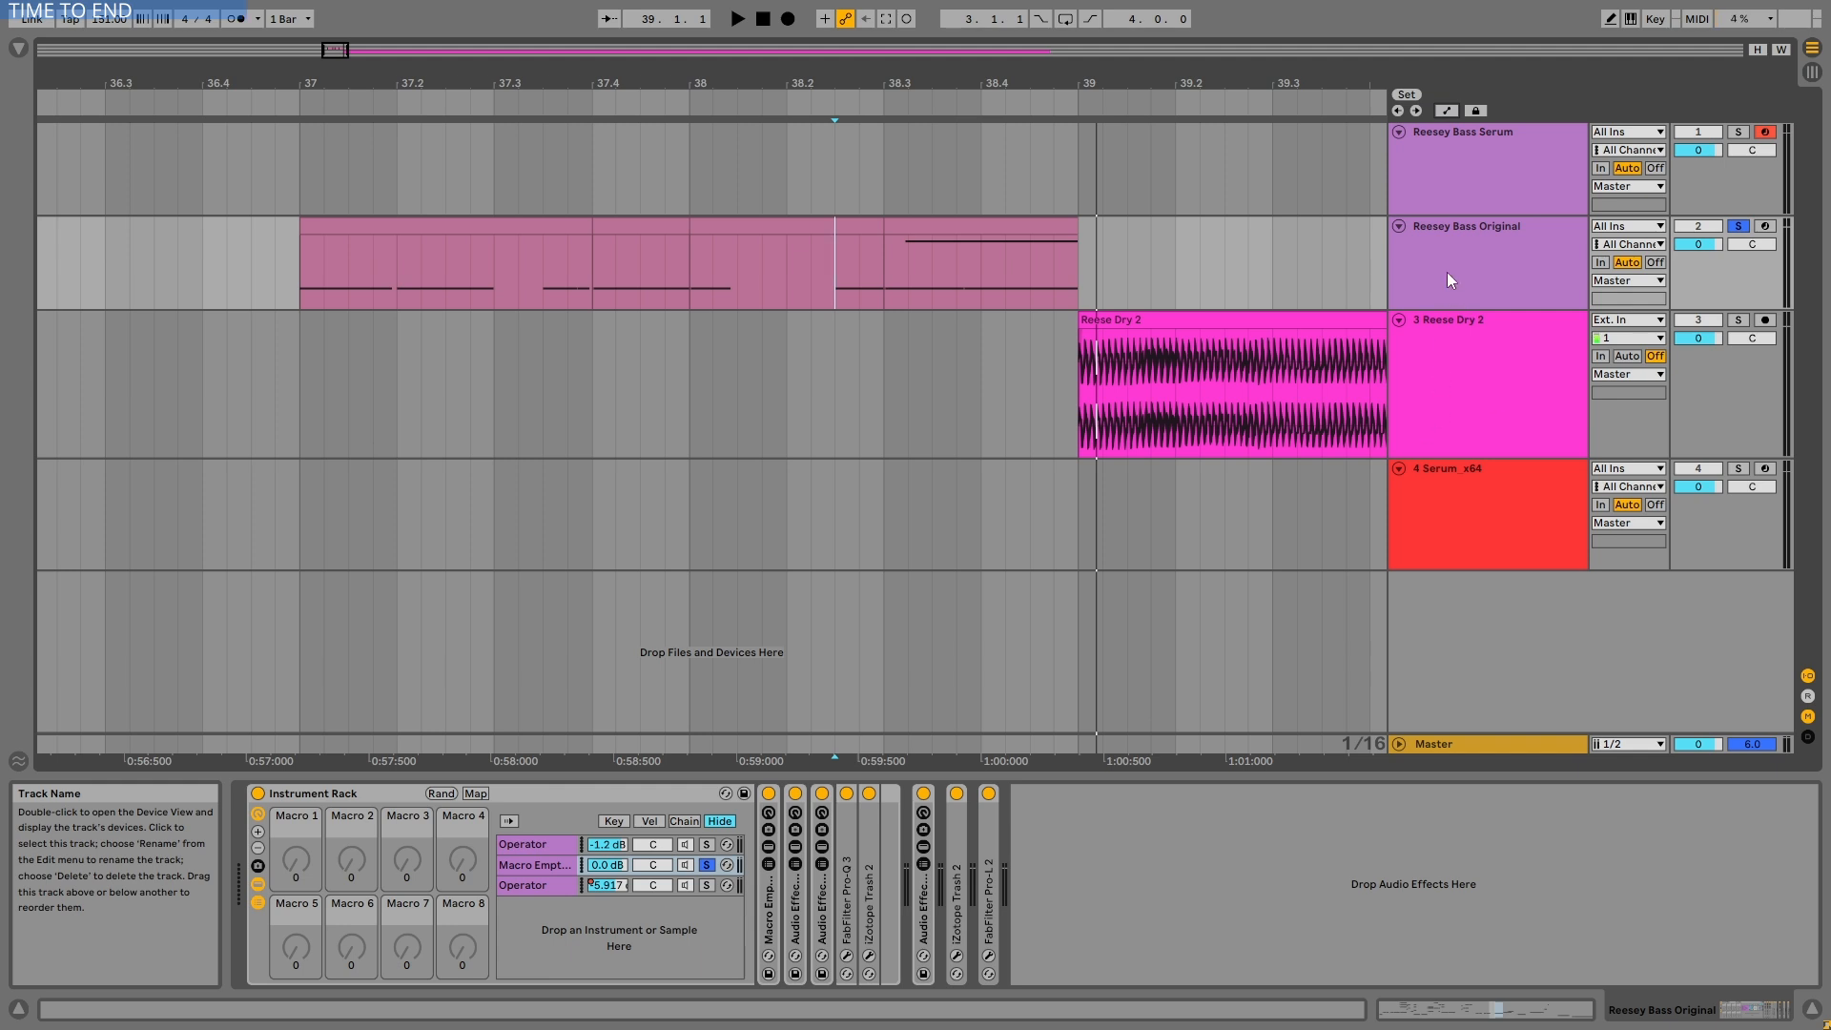
Solo the Macro Empty chain in the Reesey Bass Original Instrument Rack, unfold its rack and play it from bar 37.
click(1448, 279)
click(706, 865)
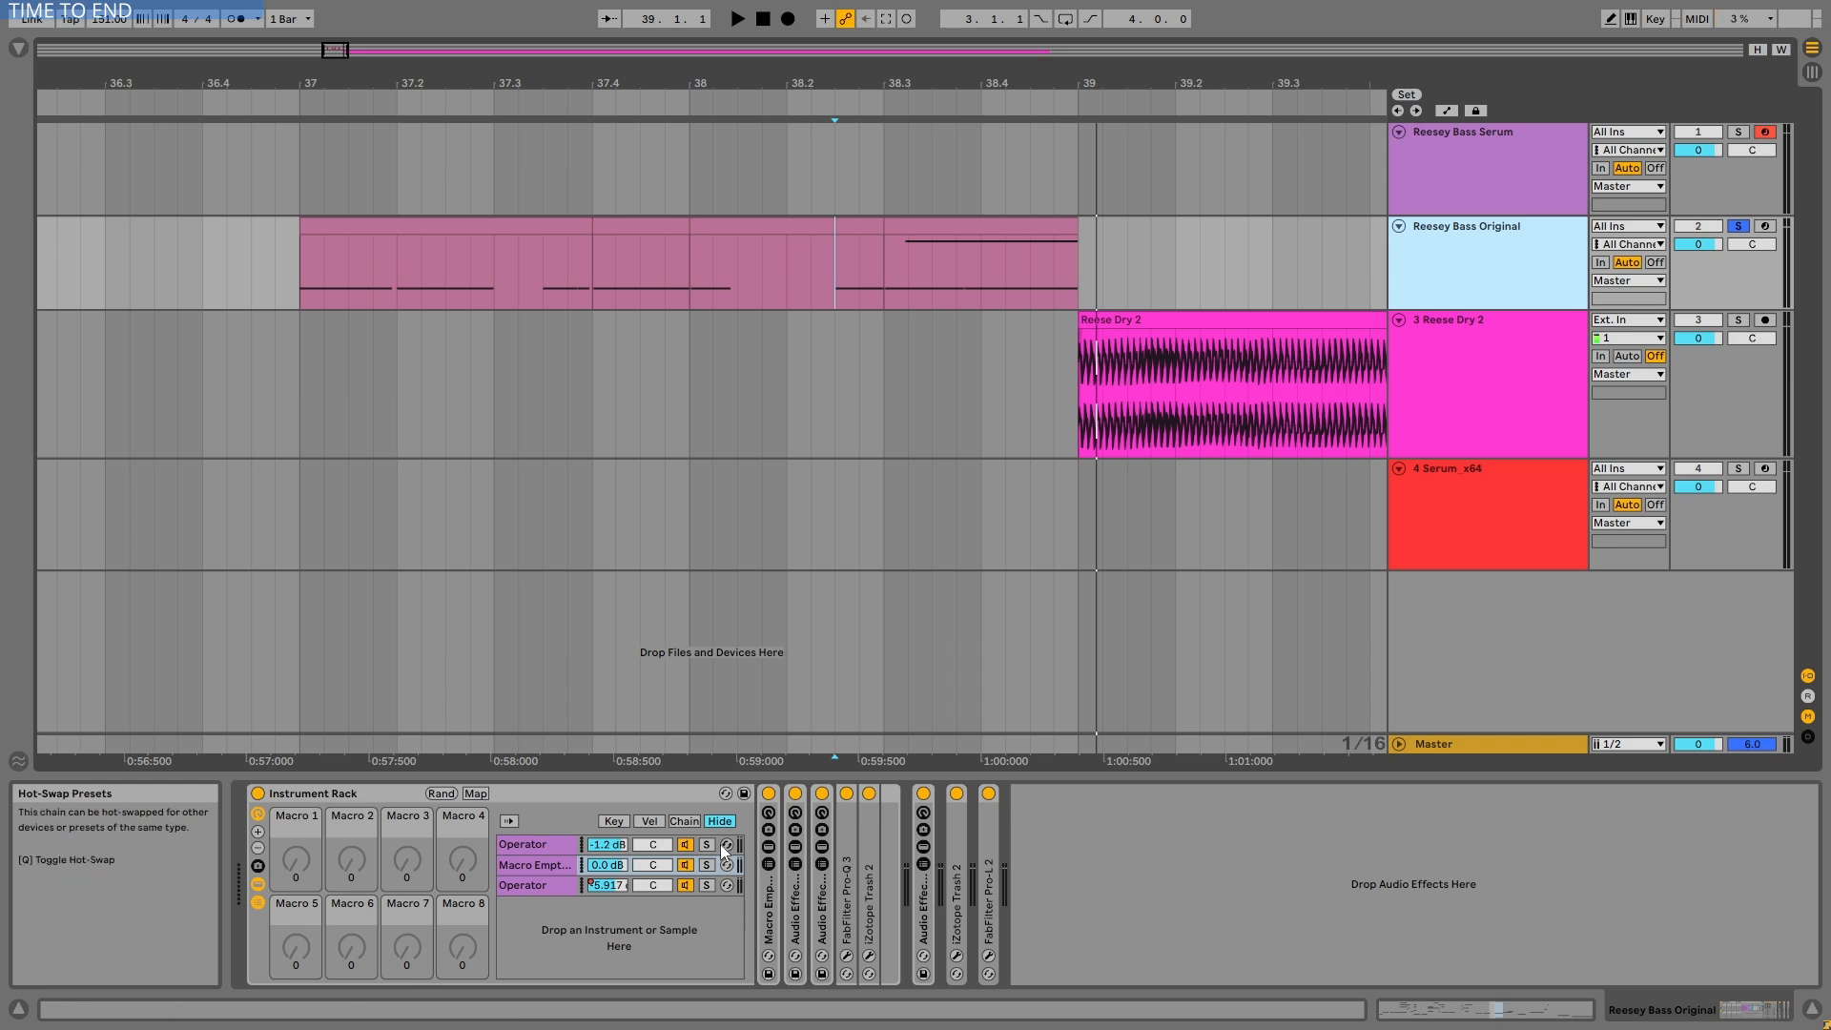
click(707, 845)
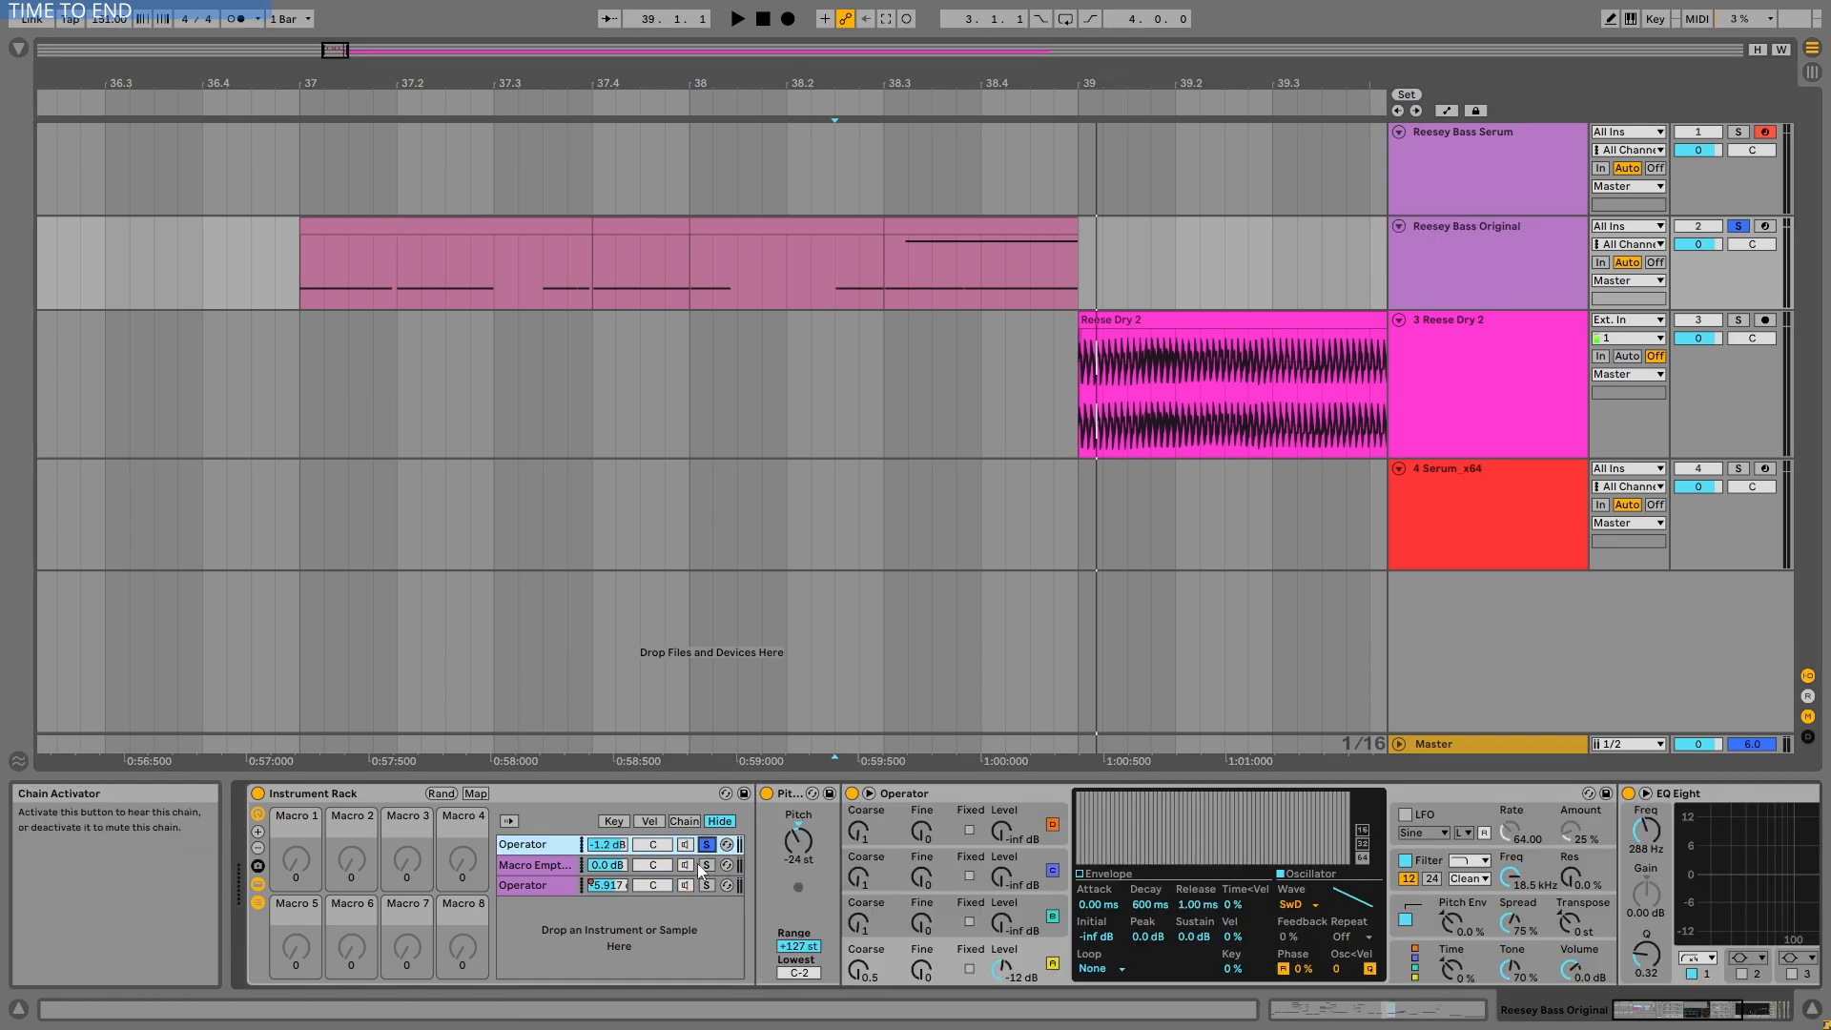
click(594, 873)
double_click(773, 906)
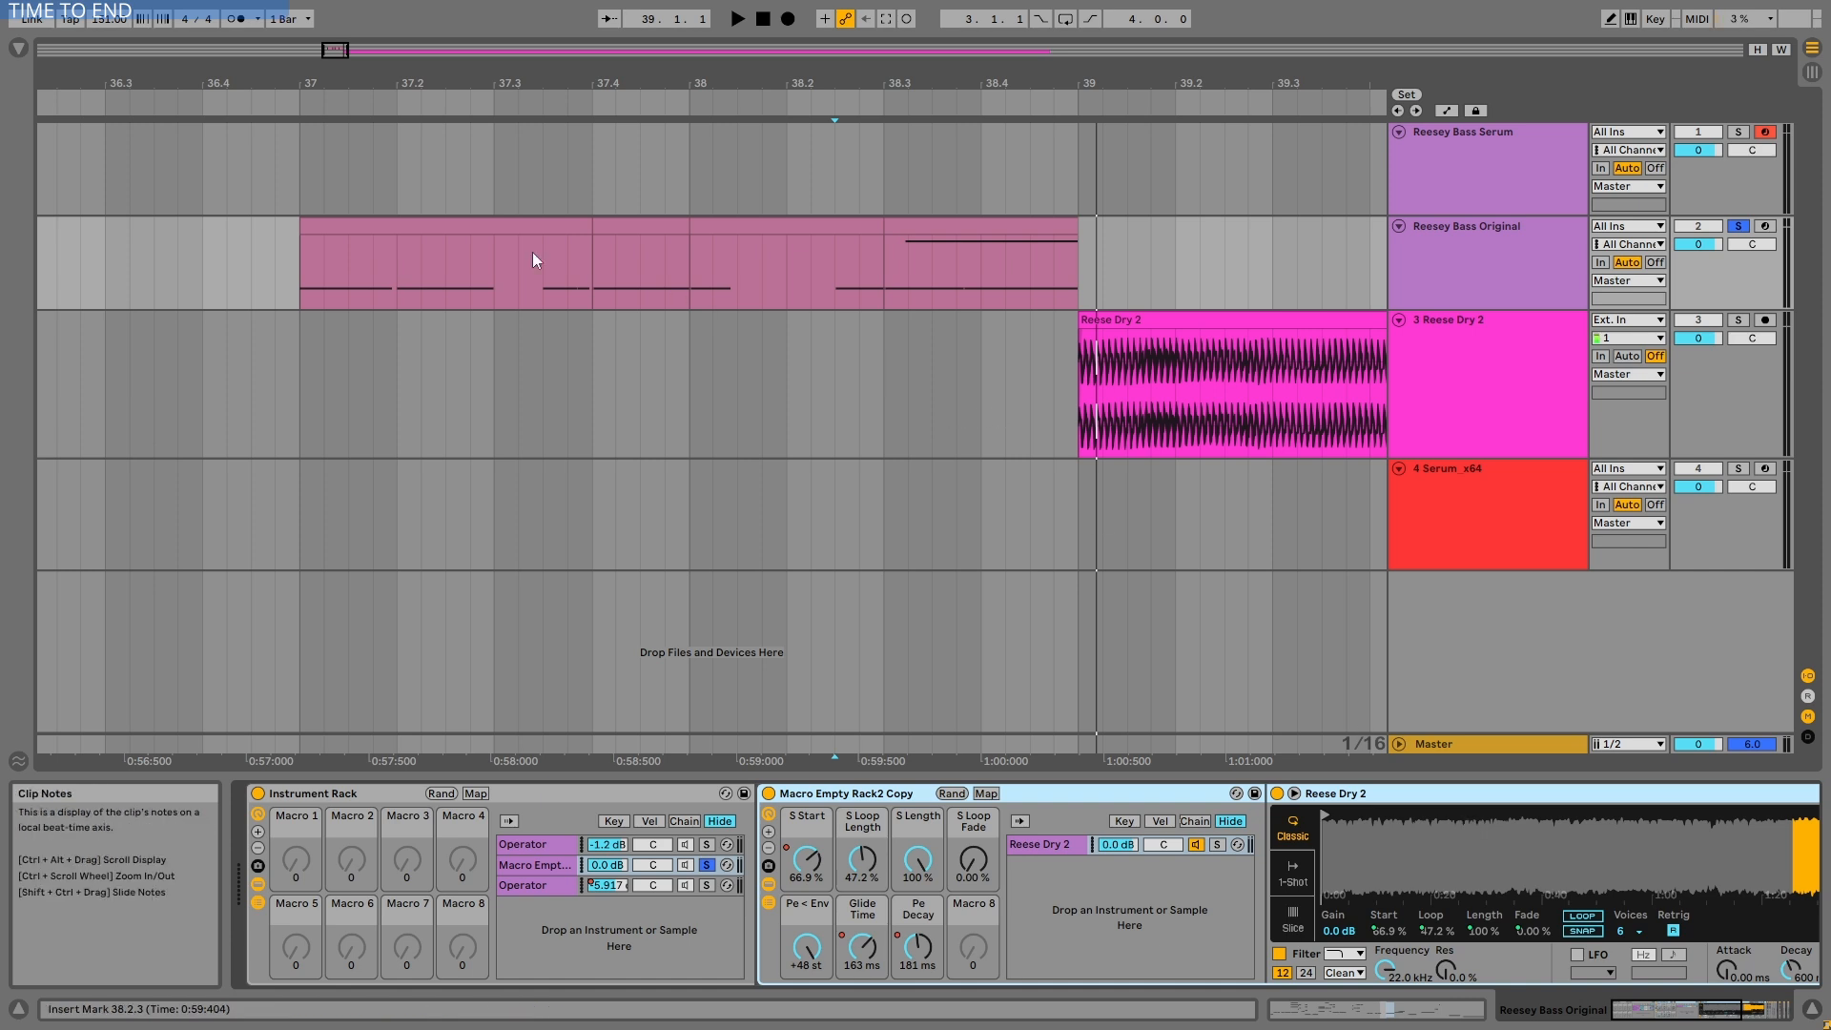
click(350, 230)
key(space)
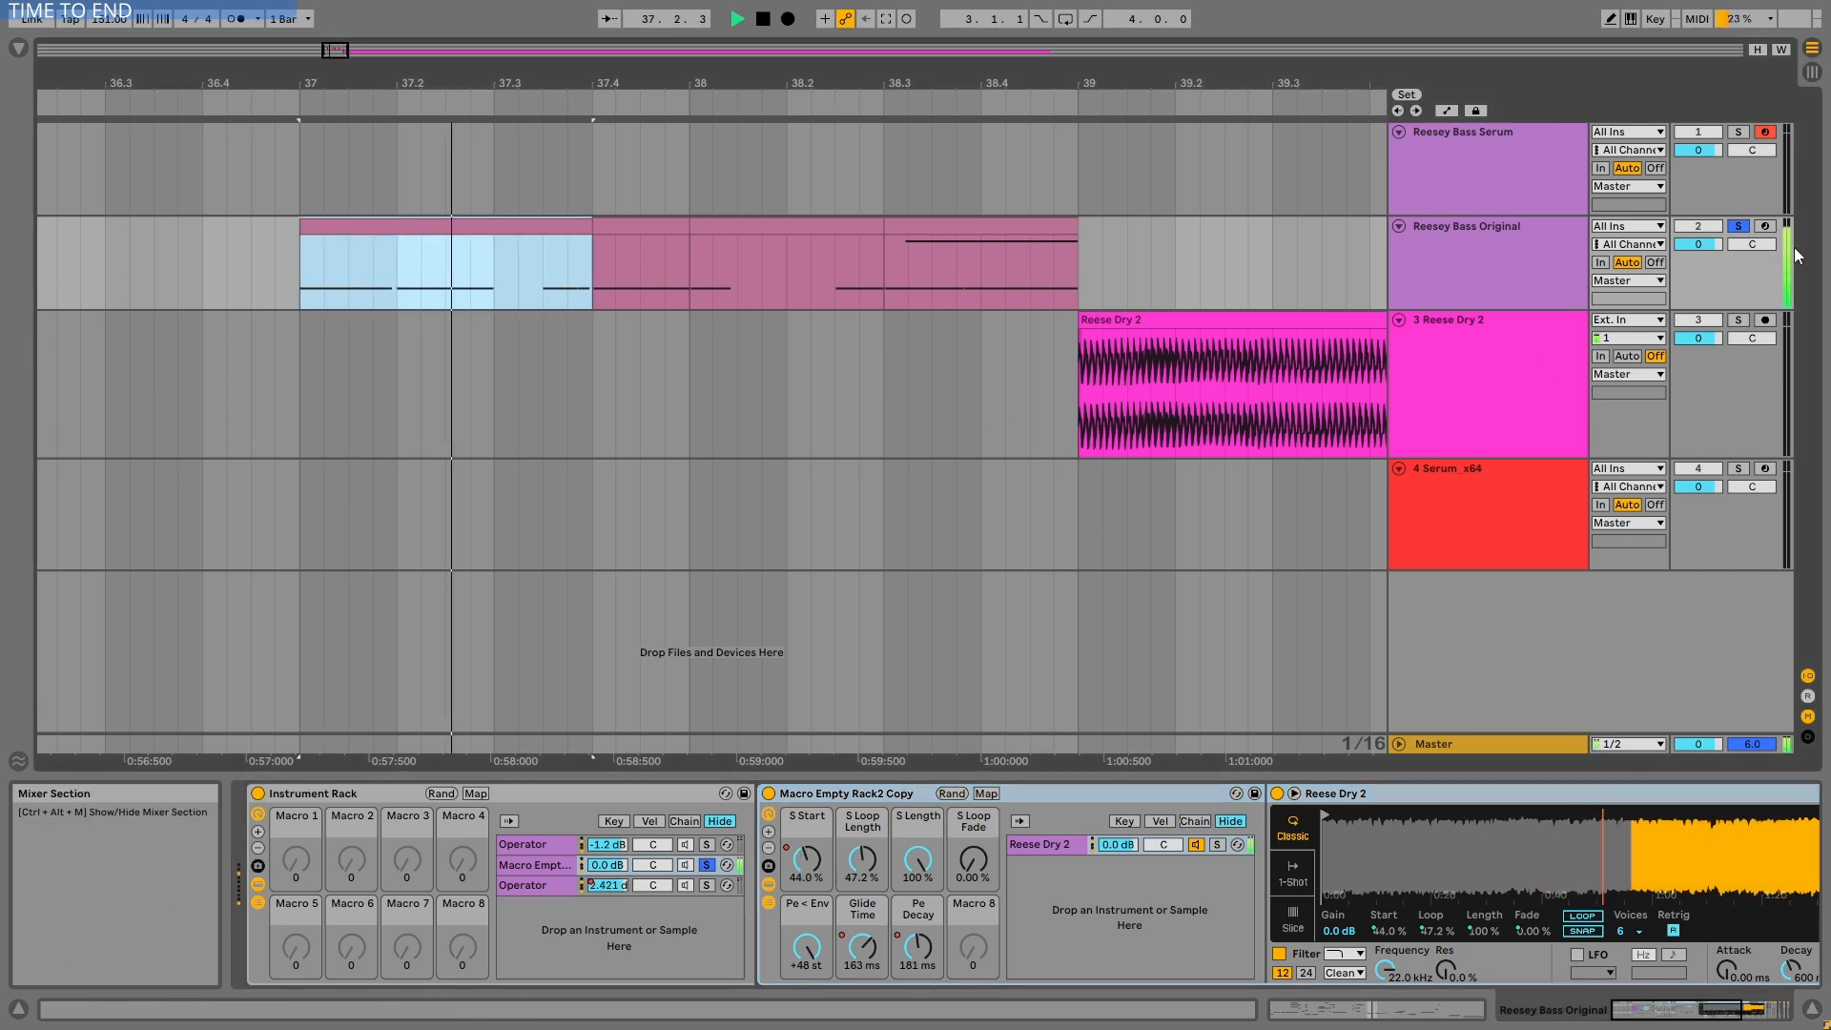
key(space)
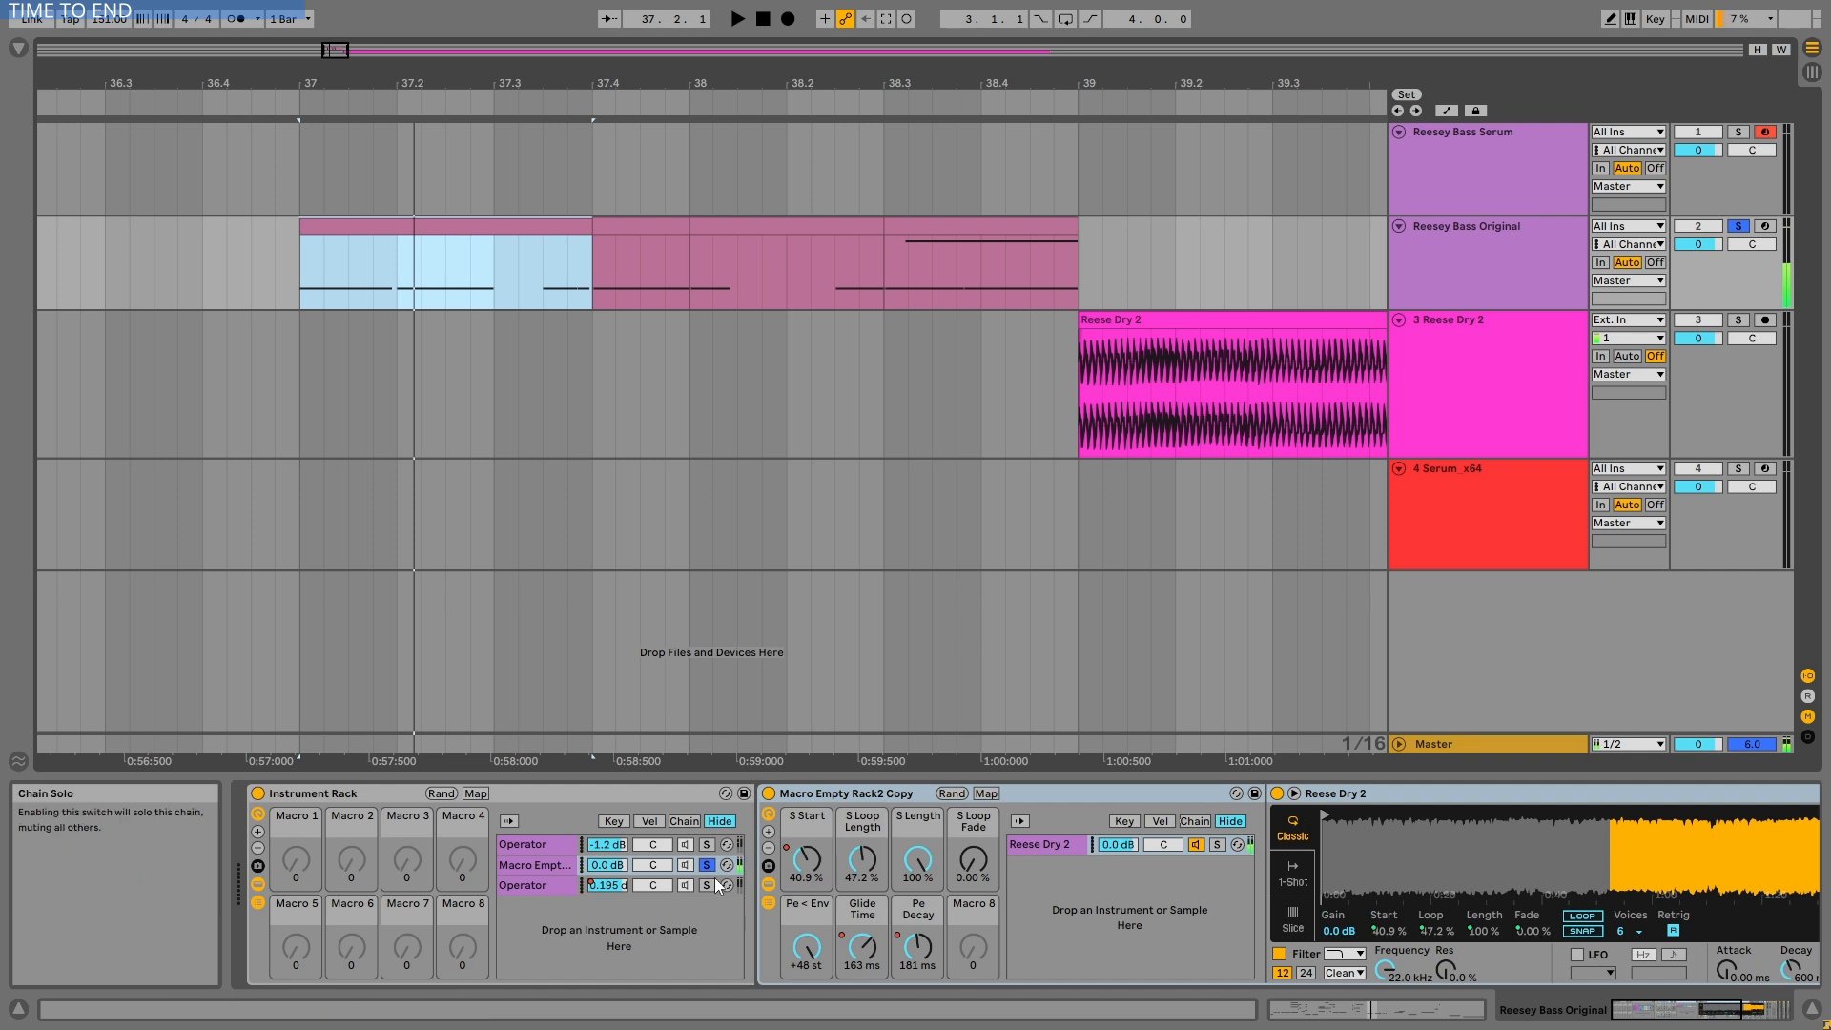
Solo the first Operator chain, play it and examine its device settings.
click(707, 845)
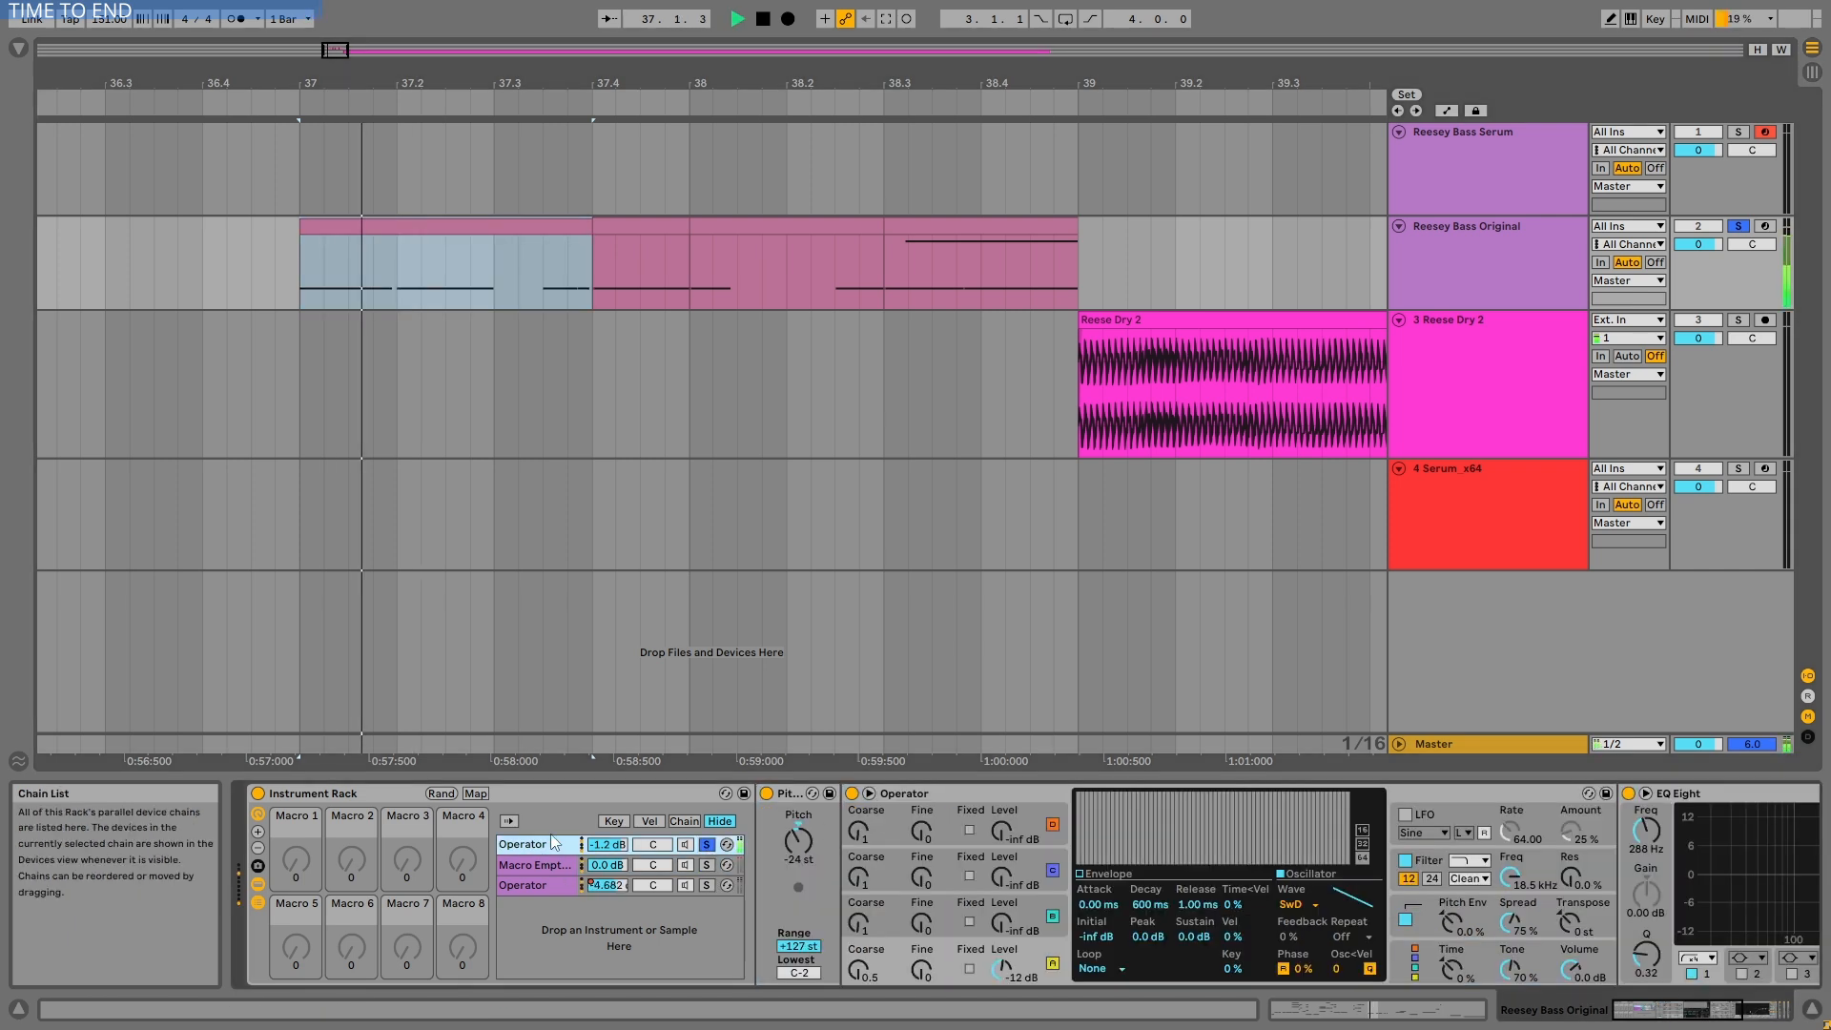
click(920, 799)
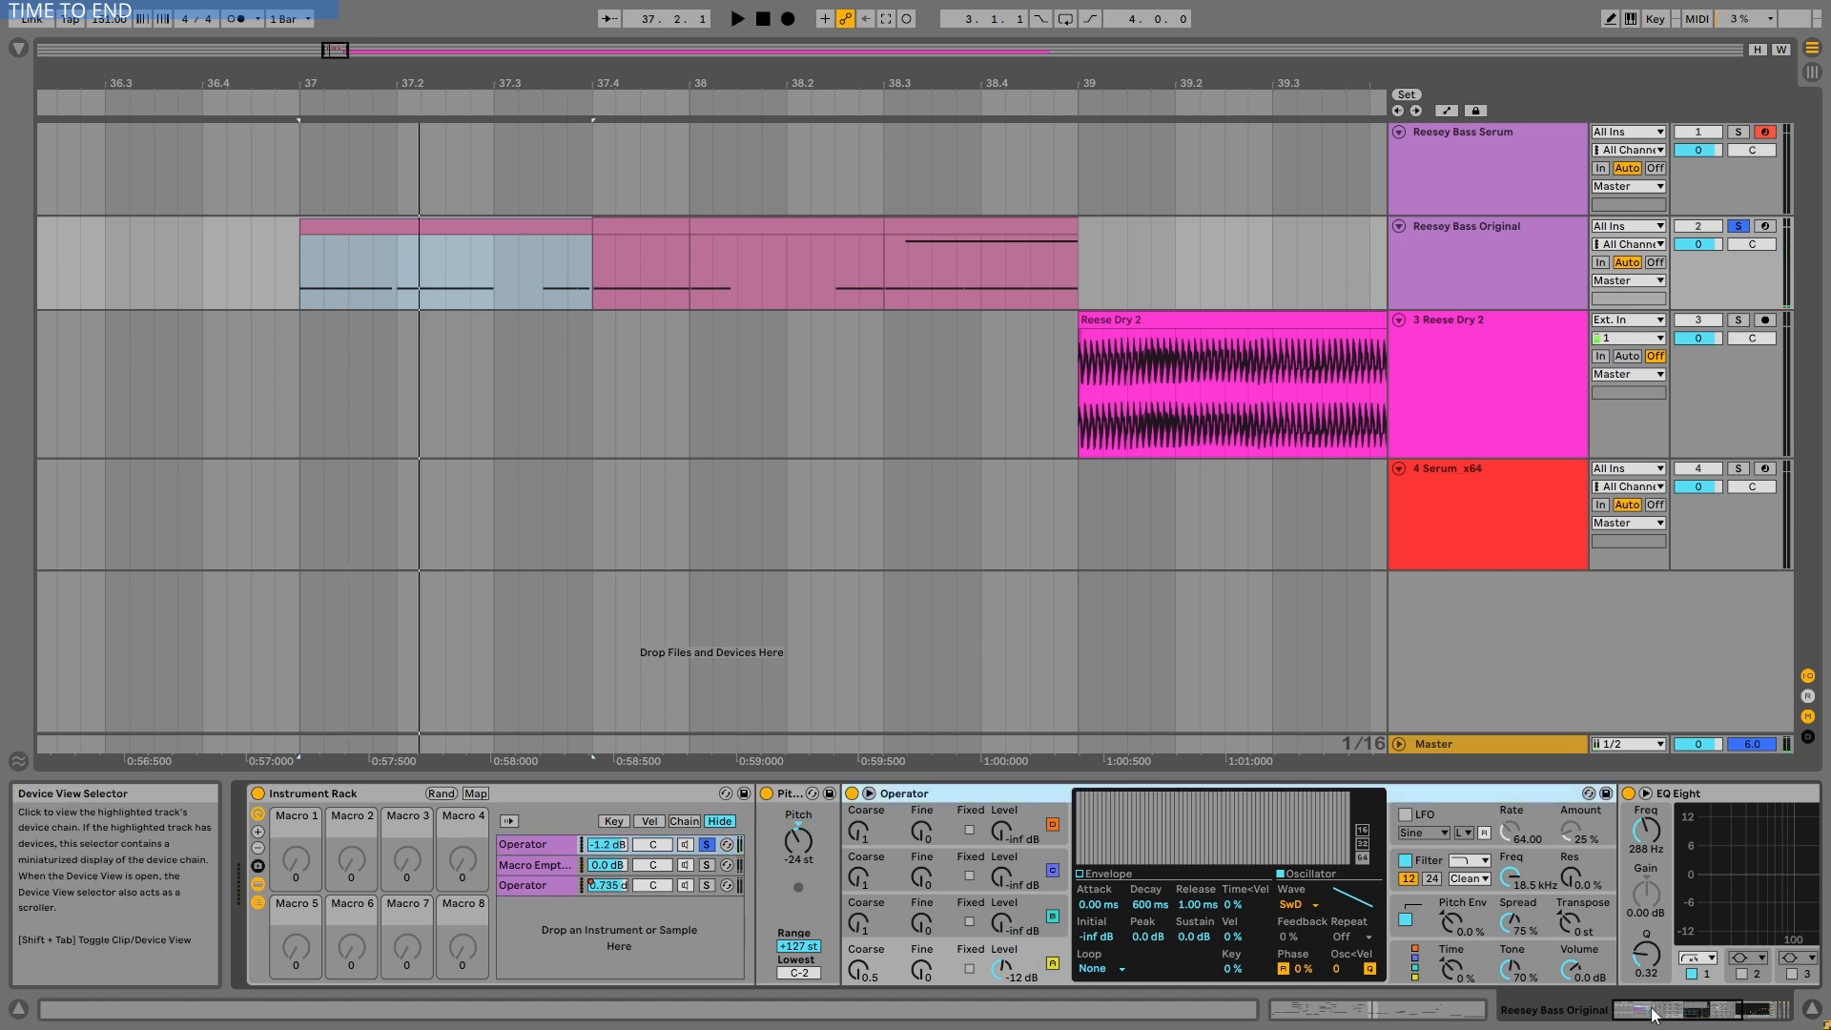
mouse_move(1652, 1015)
mouse_down()
mouse_move(1711, 1014)
mouse_move(1619, 1015)
mouse_up()
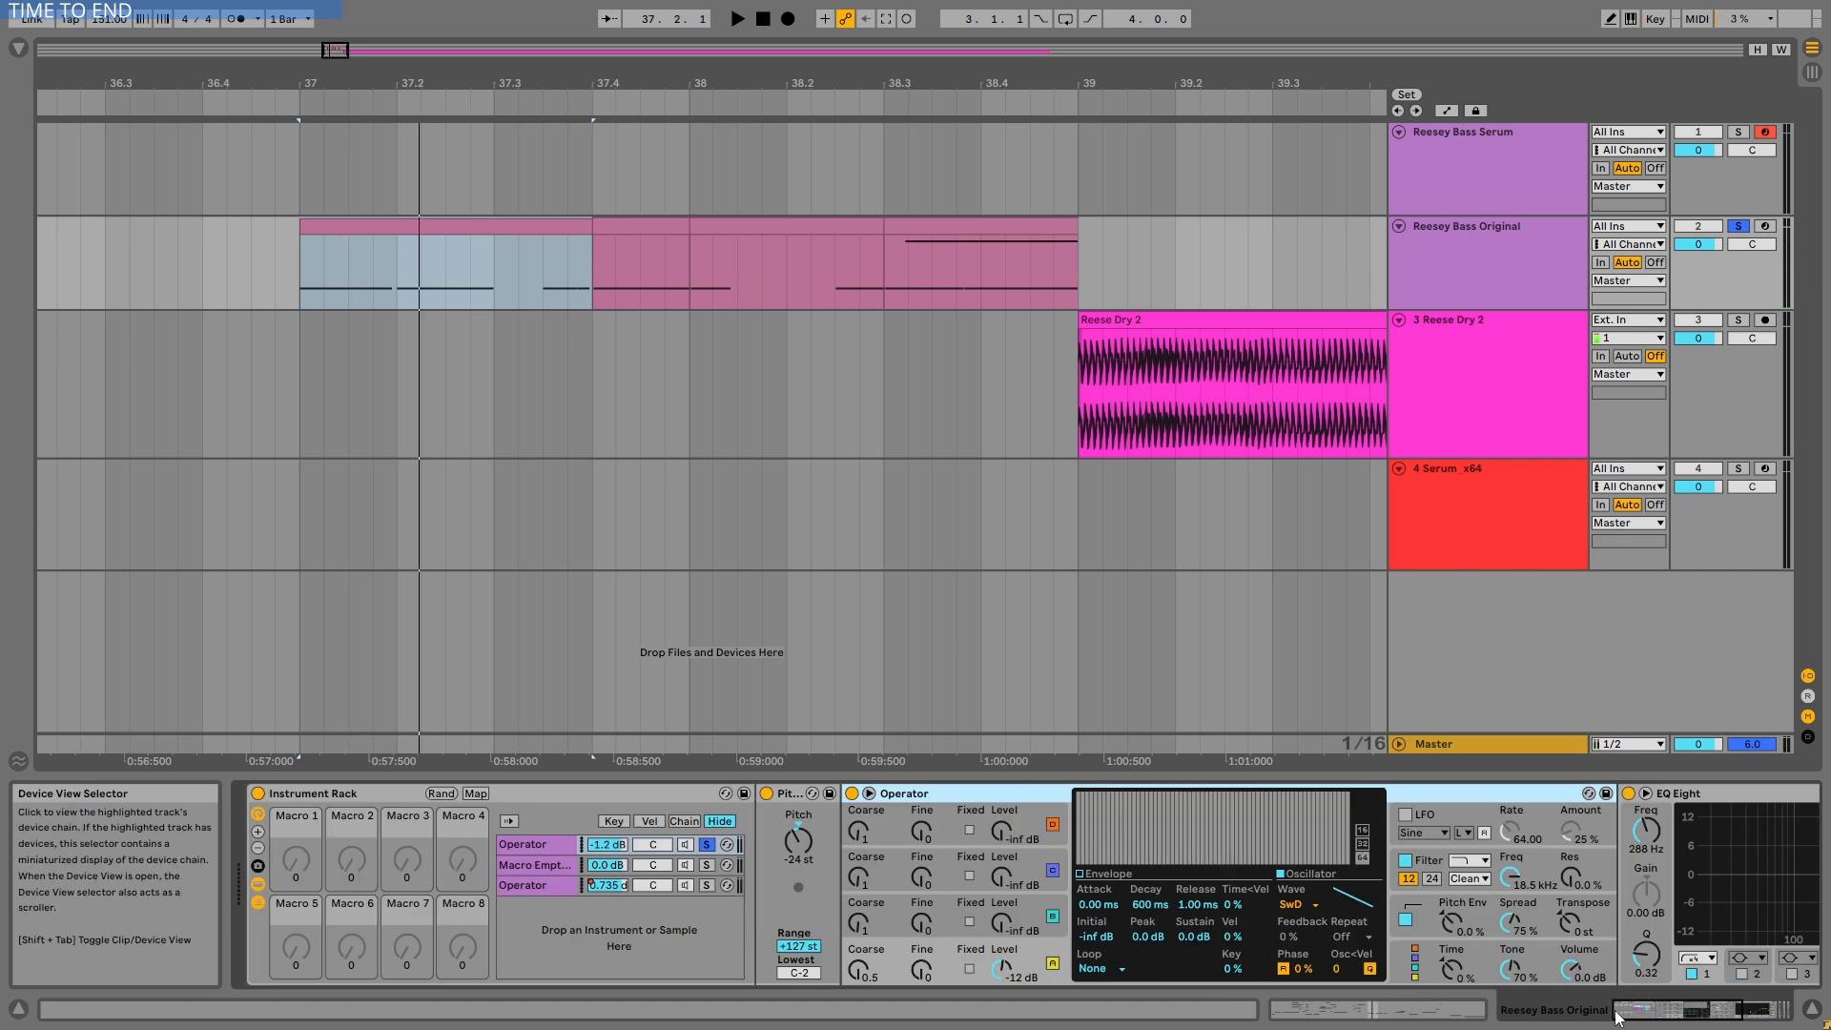
Solo the third chain, the lower Operator, play it and examine its pitch envelope and devices.
click(706, 885)
key(space)
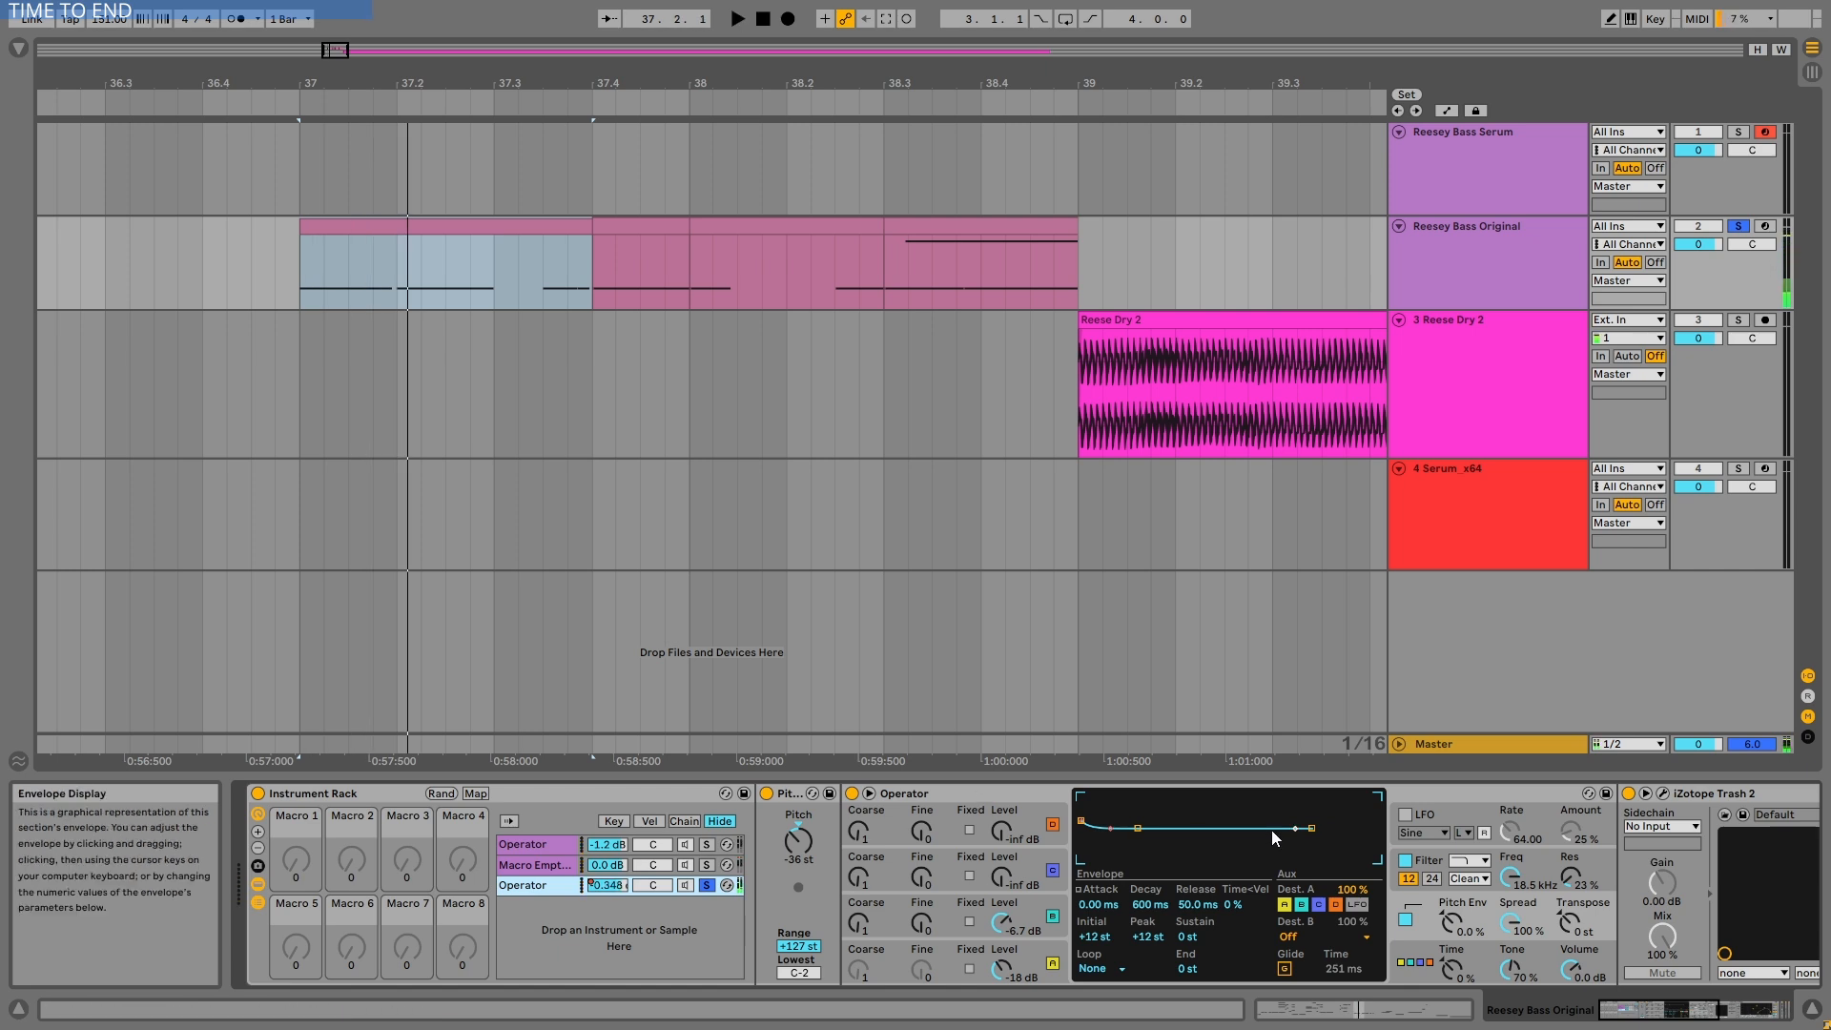
click(1434, 797)
click(1680, 1020)
mouse_move(1680, 1021)
mouse_down()
mouse_move(1716, 1015)
mouse_move(1657, 1016)
mouse_up()
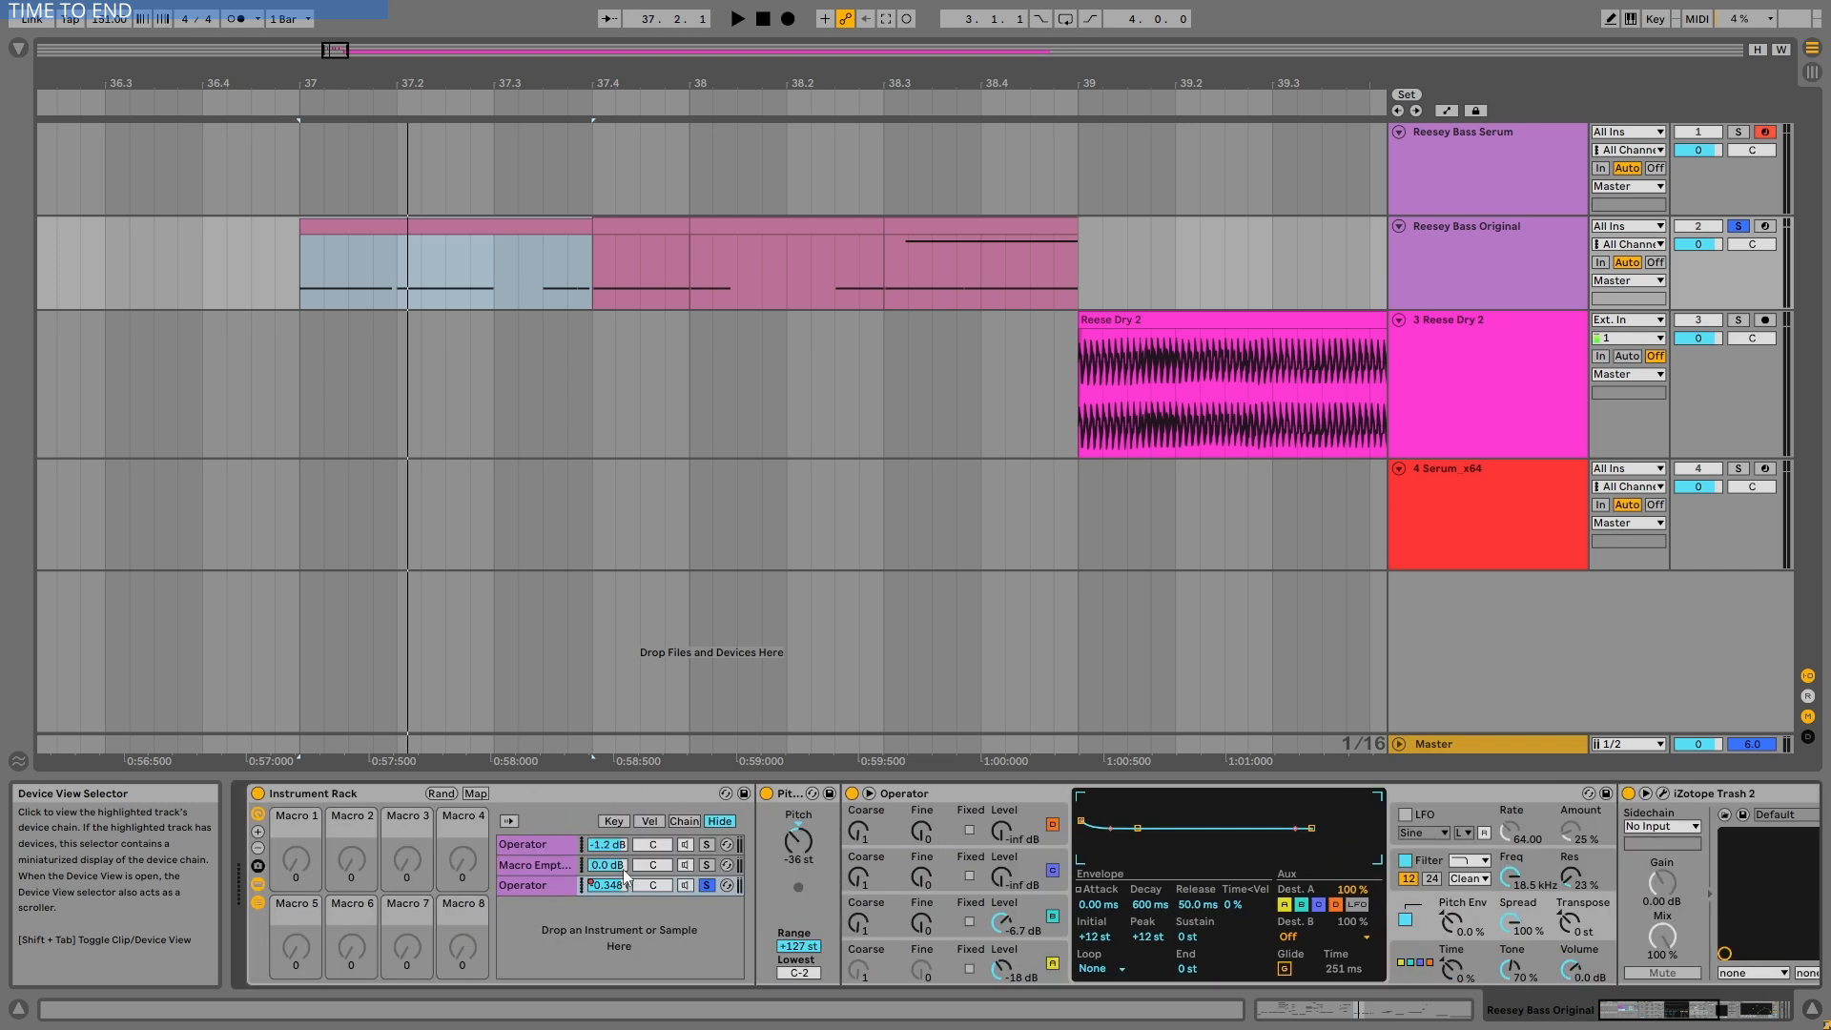
Turn off the lower Operator chain's solo and play all three Instrument Rack chains together.
click(706, 885)
key(space)
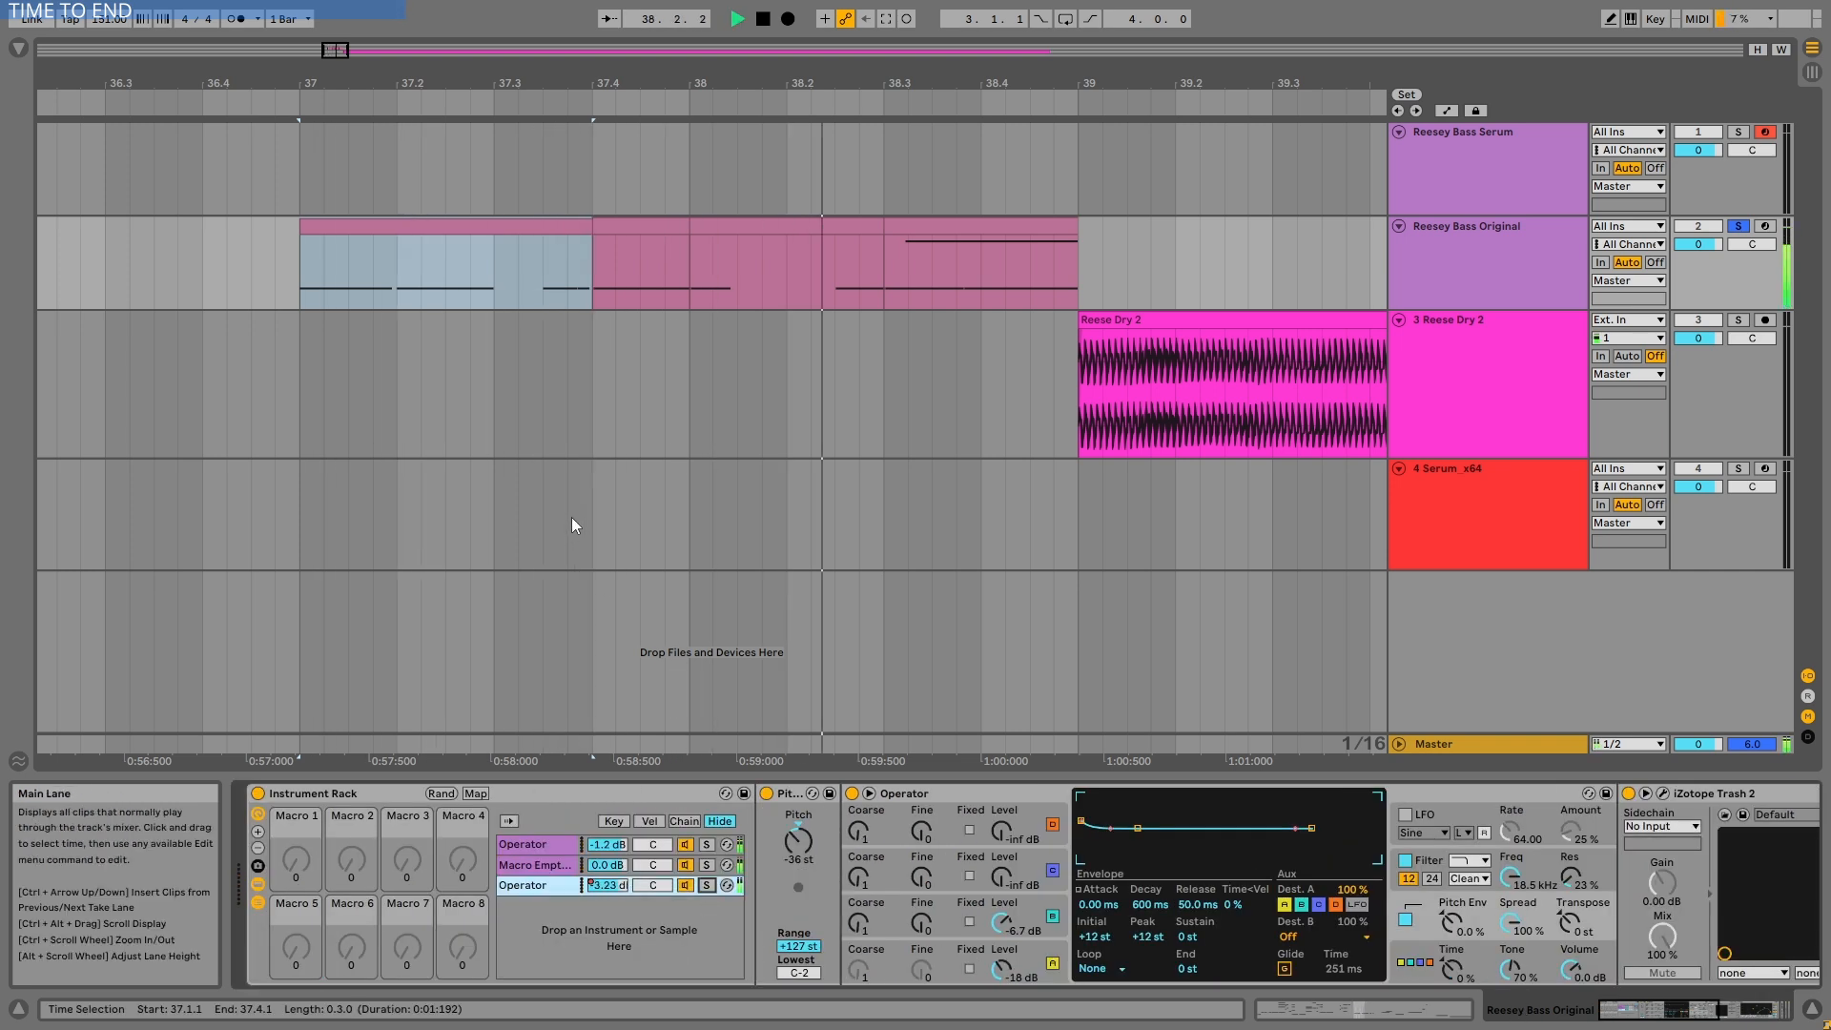
key(space)
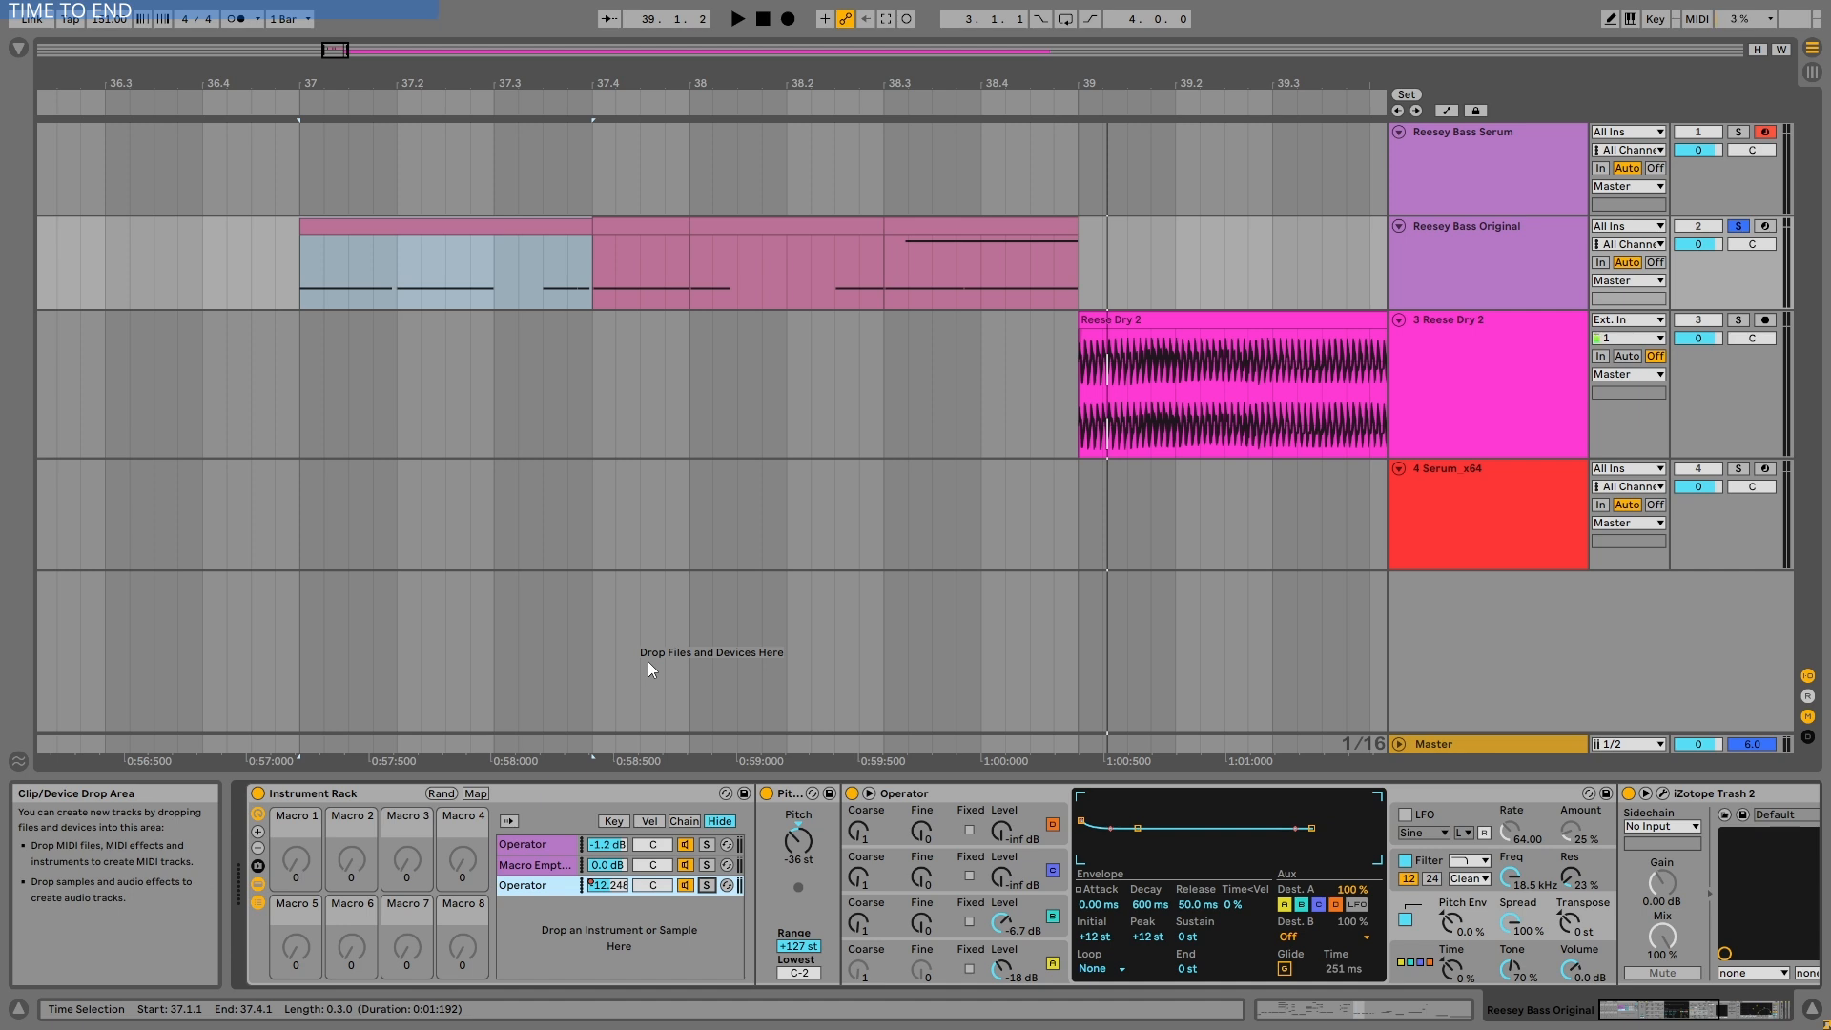
Inspect the Reese Dry 2 sample in the Macro Empty chain and audition the soloed Reese Dry 2 audio clip from bar 39.2.
click(560, 868)
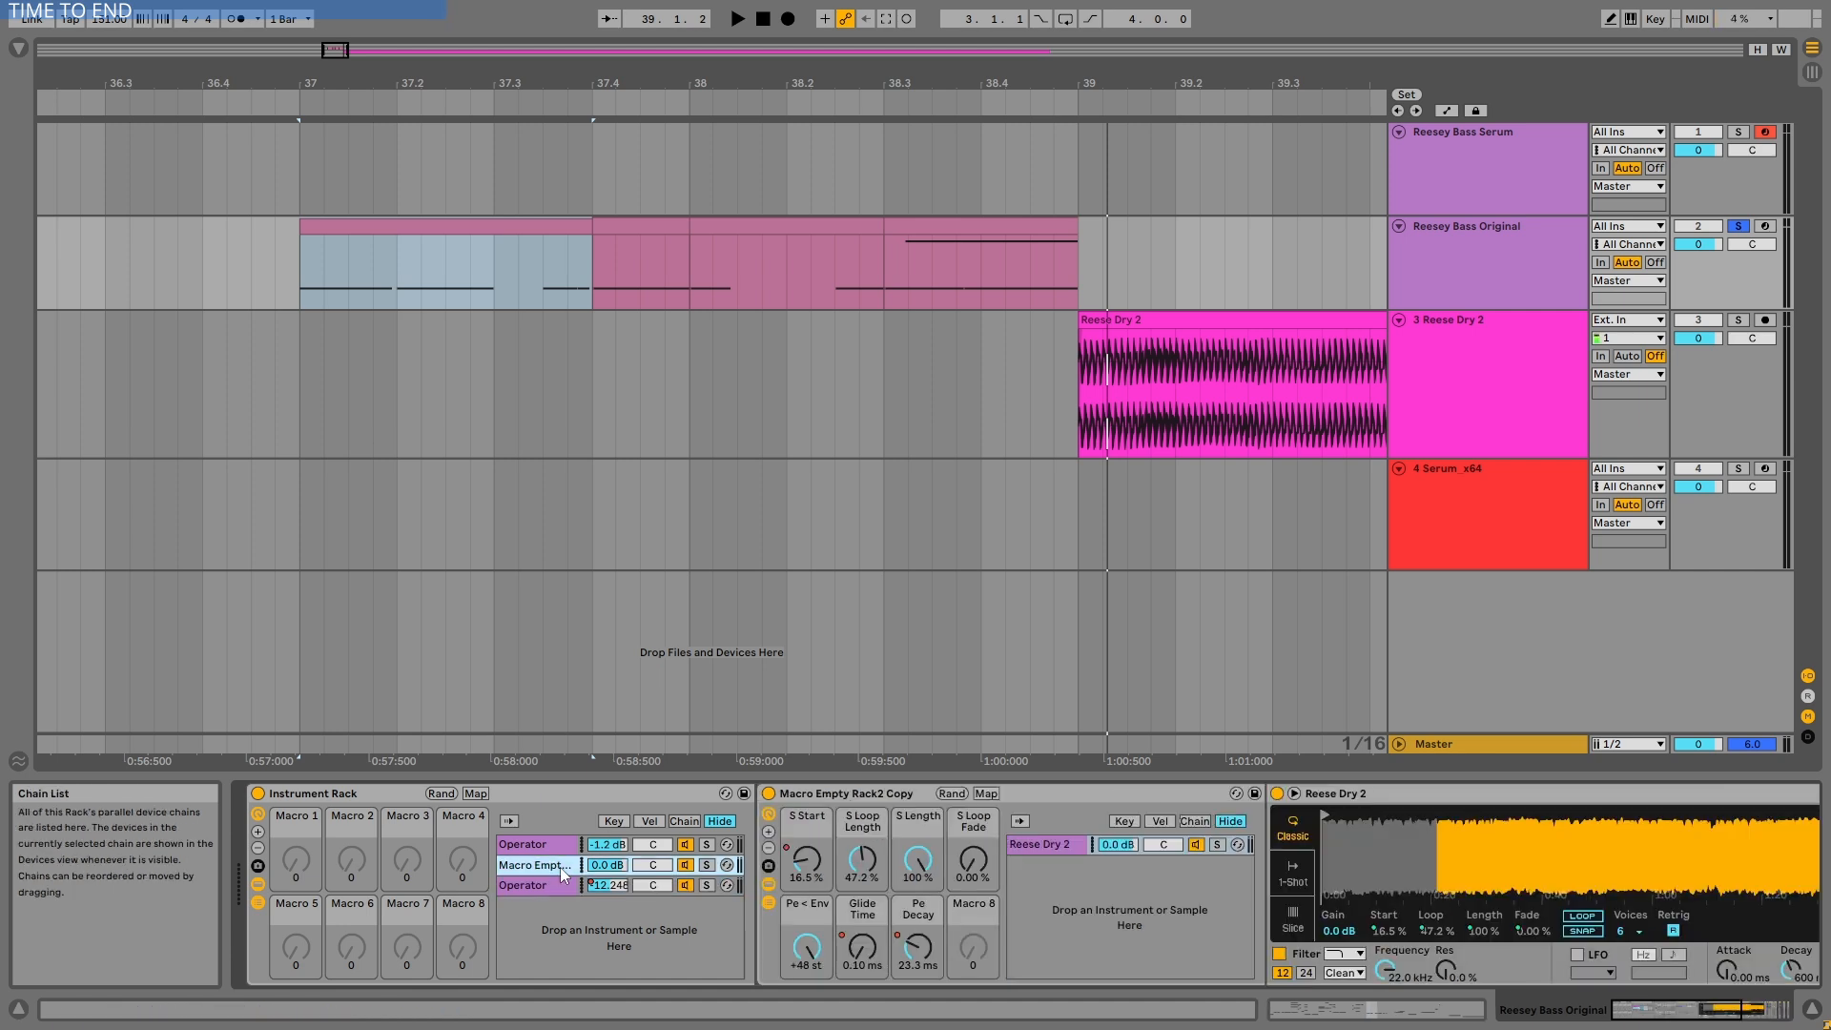
right_click(1562, 867)
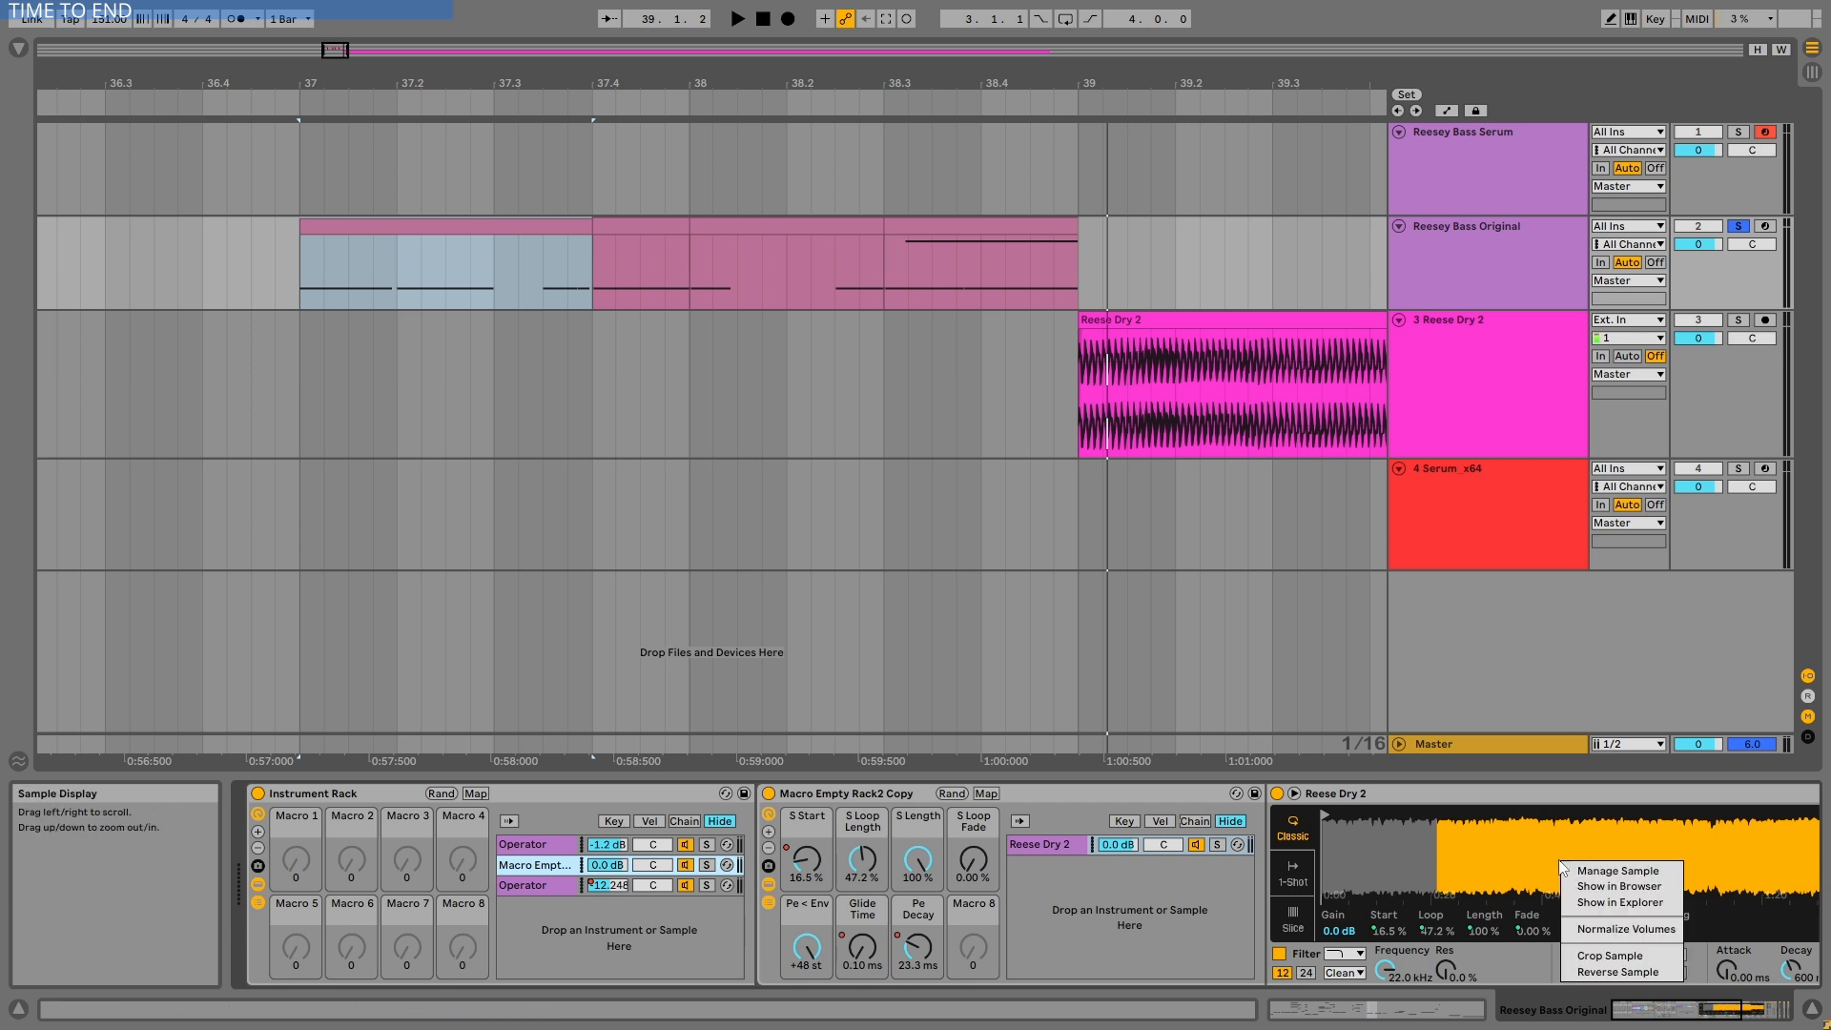
click(1607, 889)
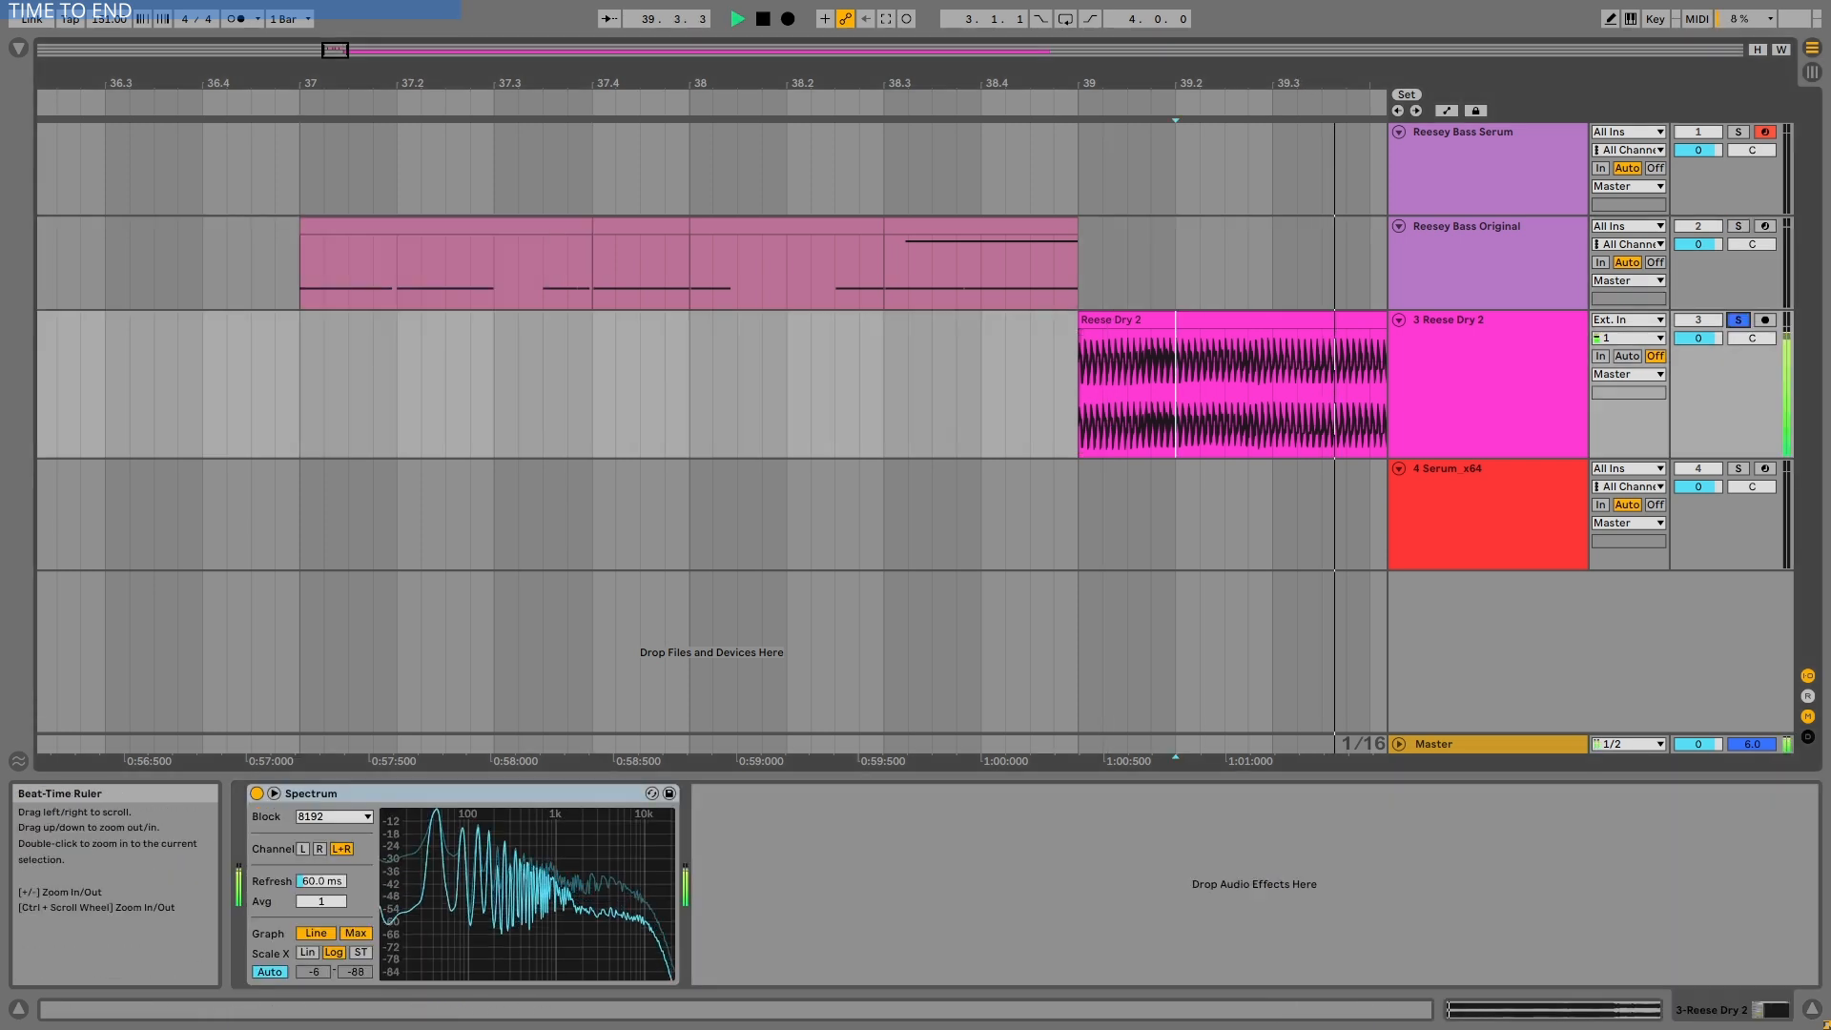
drag(1306, 83, 842, 20)
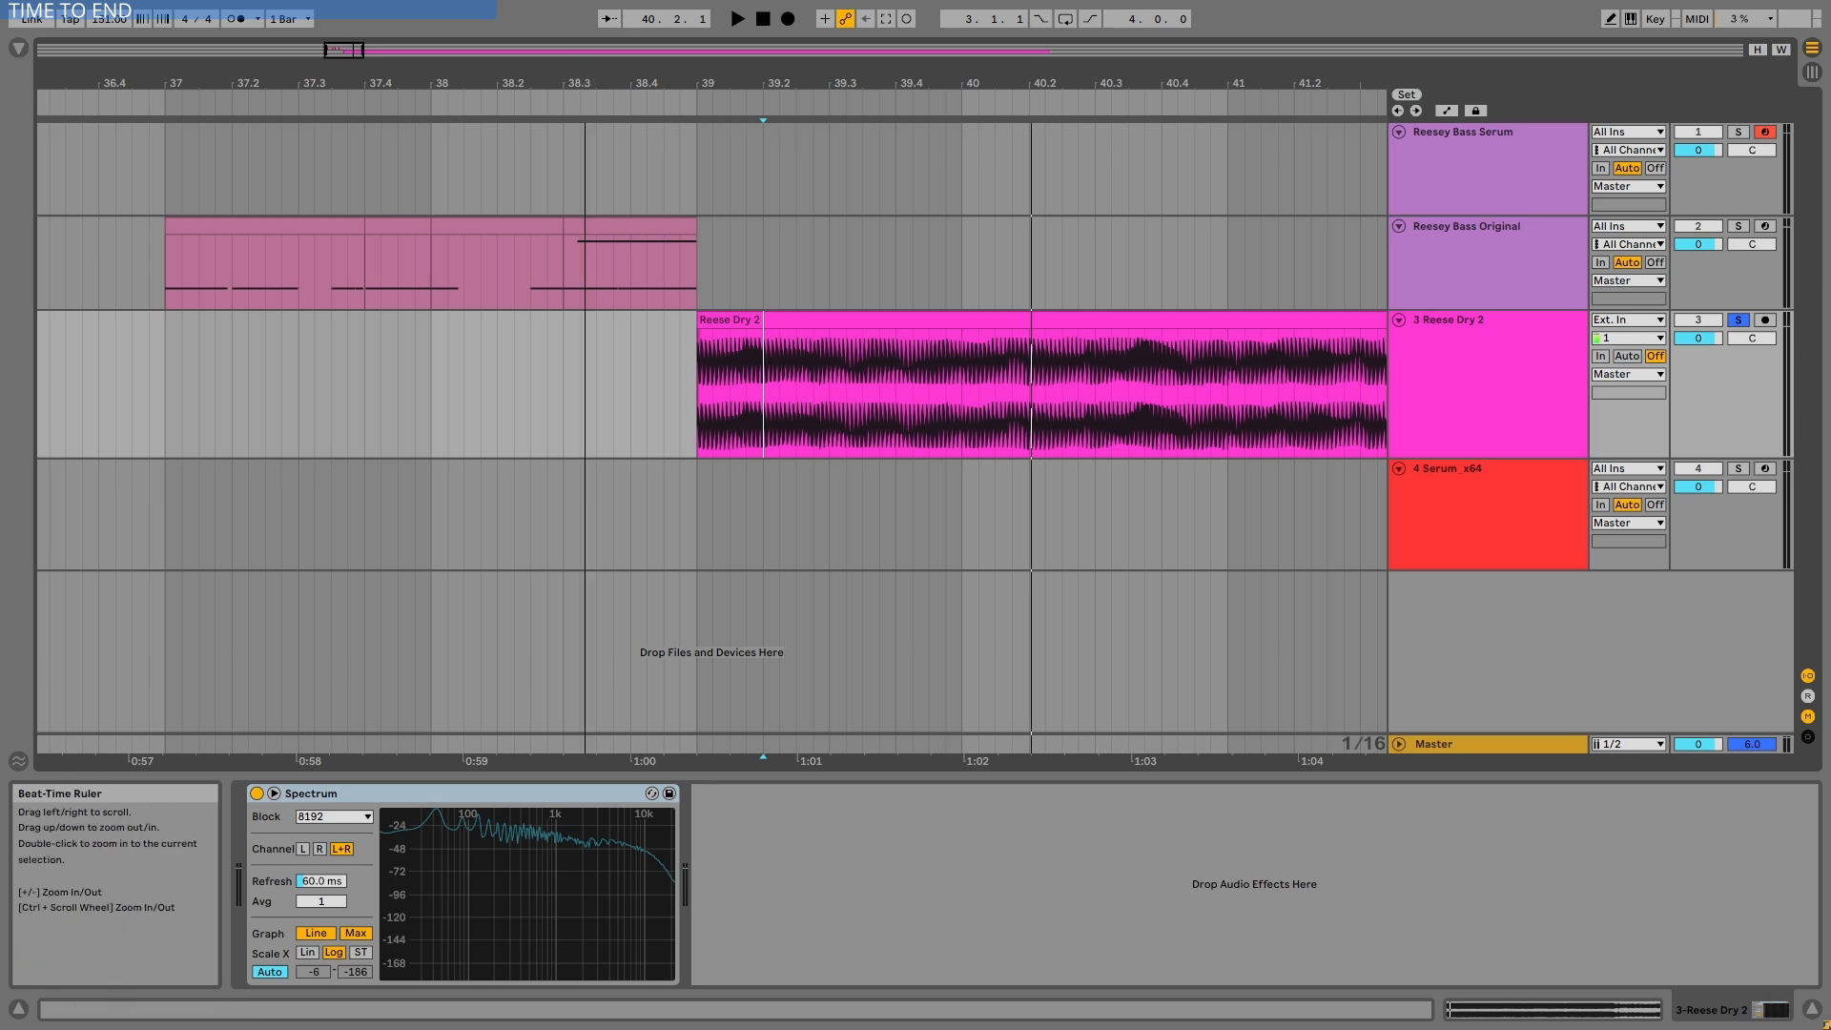
drag(585, 77, 992, 45)
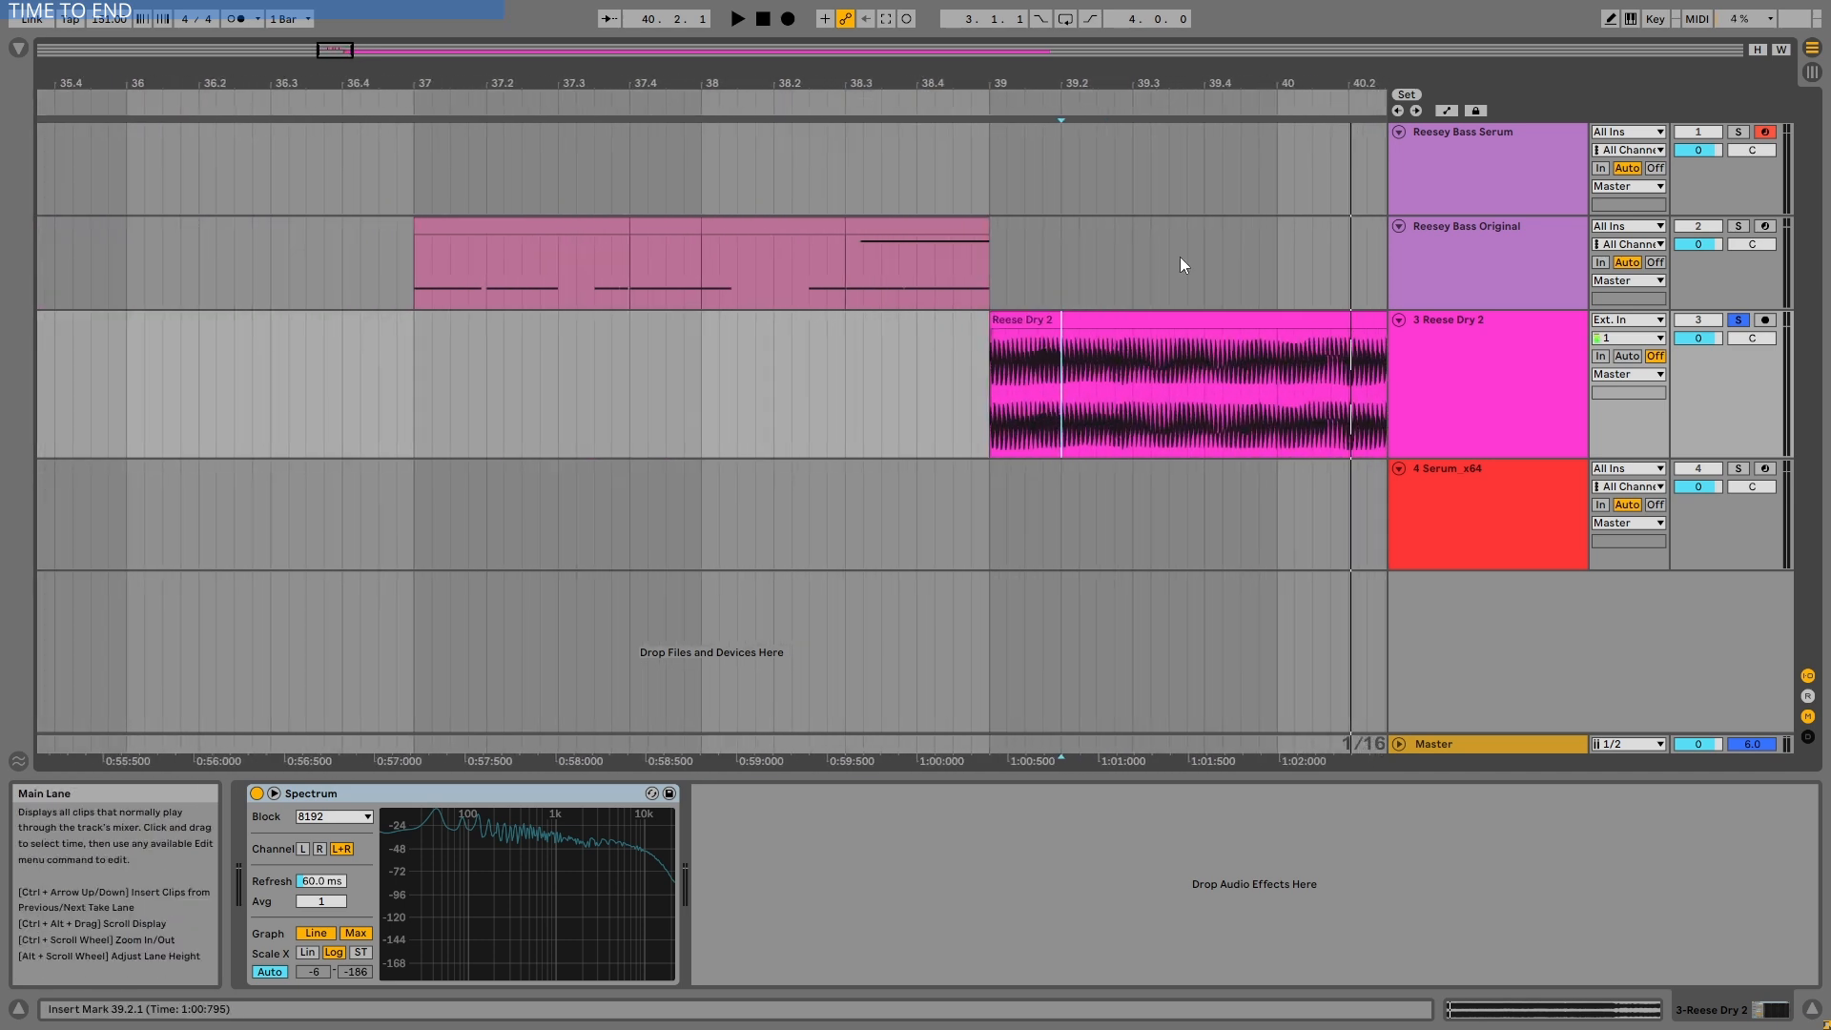
Return to the Reesey Bass Original devices, fold the Reese Dry 2 sampler and unfold the first Audio Effect Rack after it.
double_click(1542, 227)
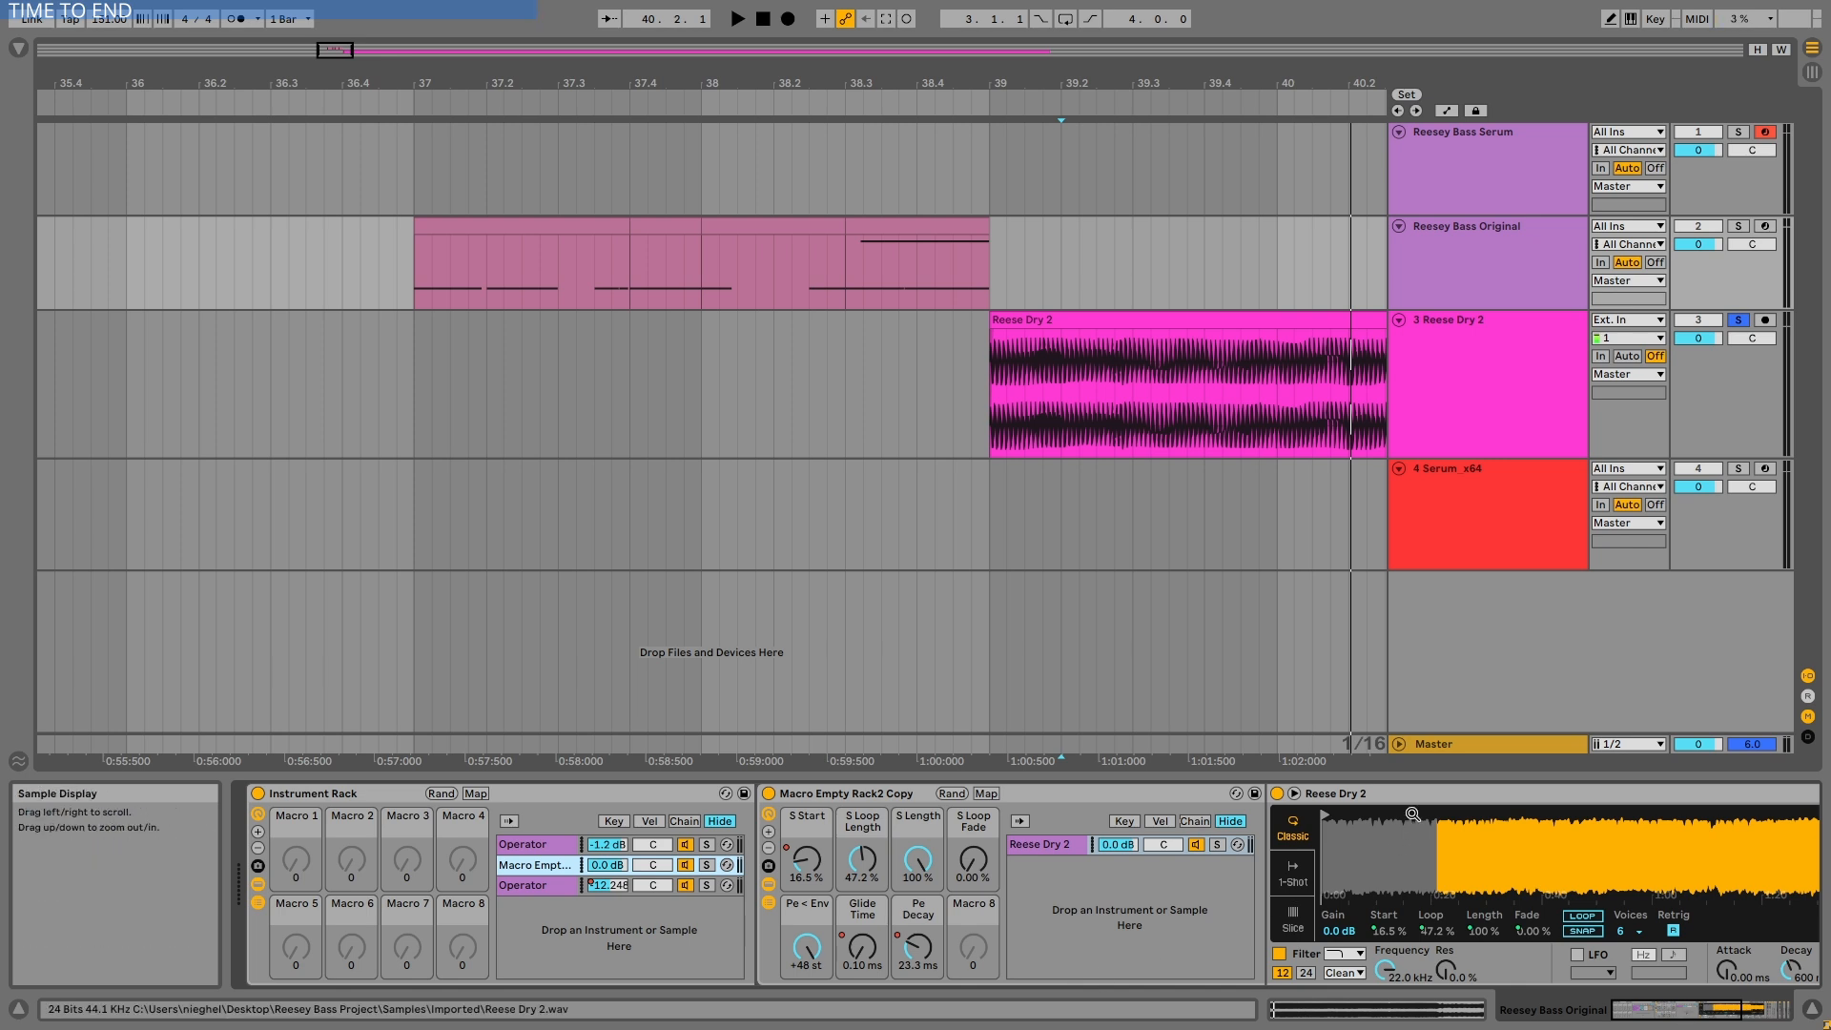
drag(1676, 1011, 1719, 1011)
double_click(908, 792)
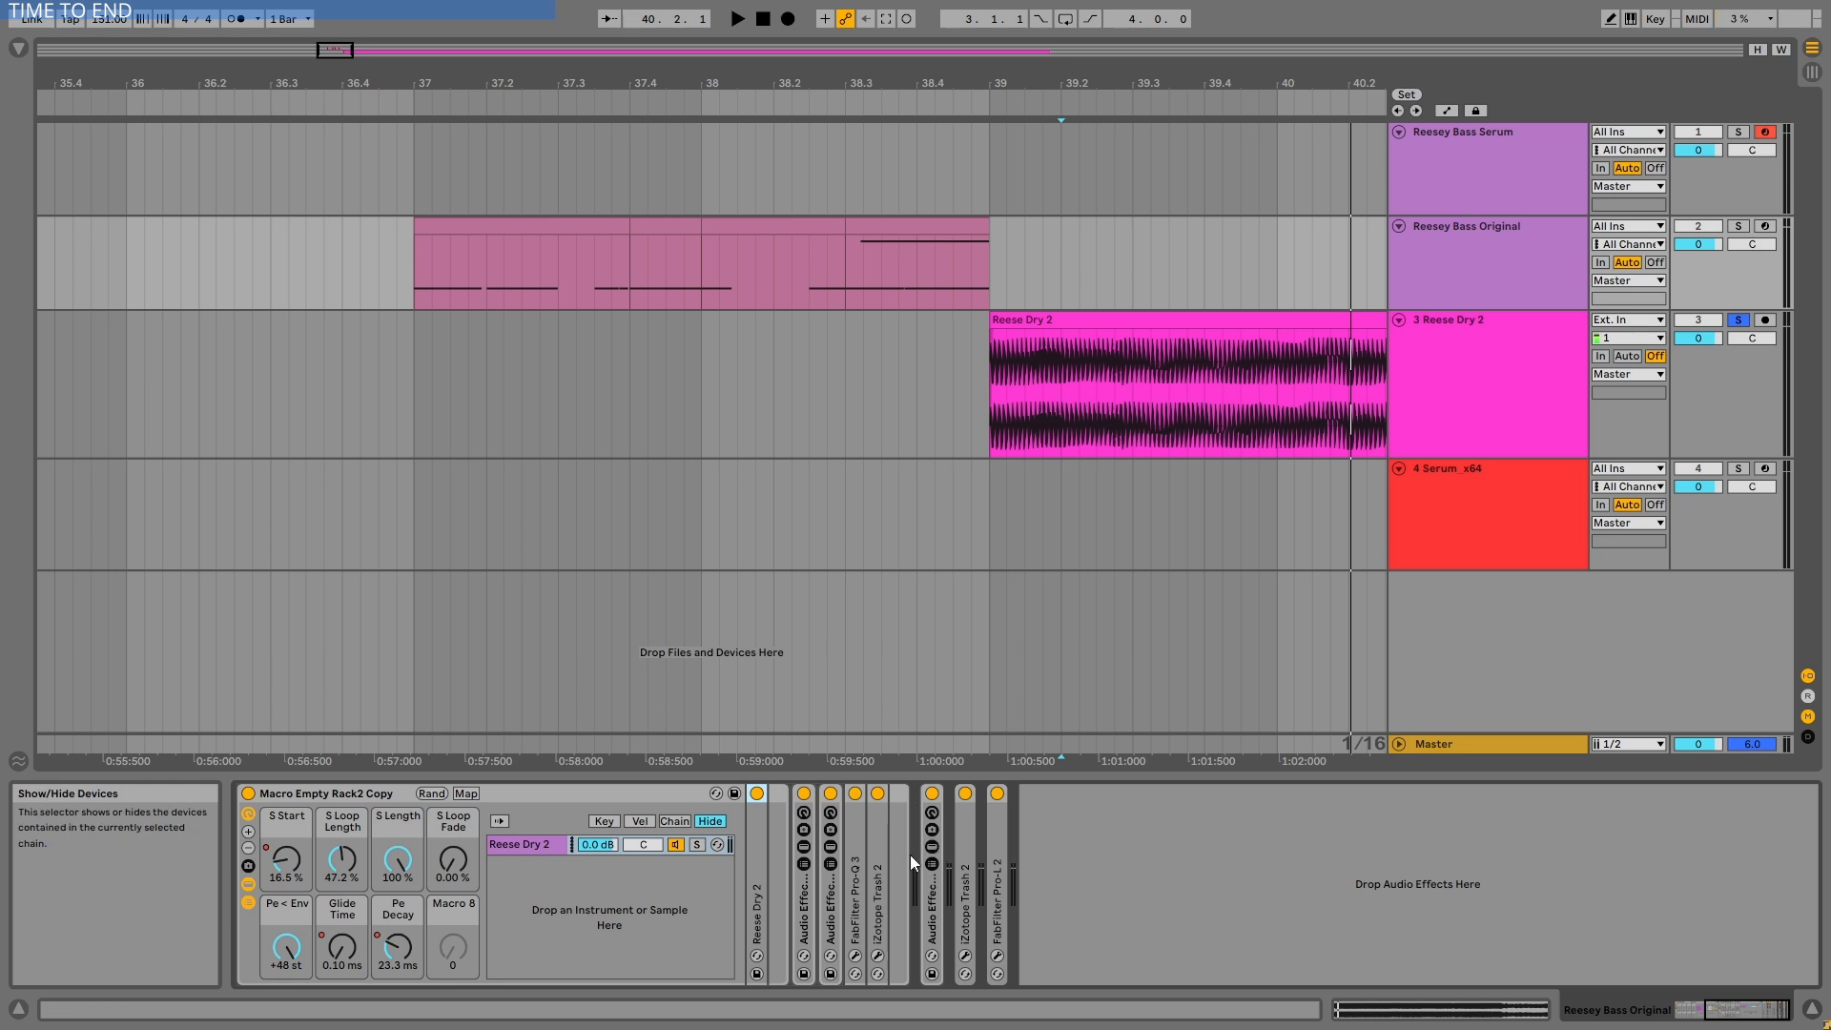
double_click(797, 914)
Examine the devices in each of the four Audio Effect Rack chains, including the last chain's Saturator and OTT.
click(867, 845)
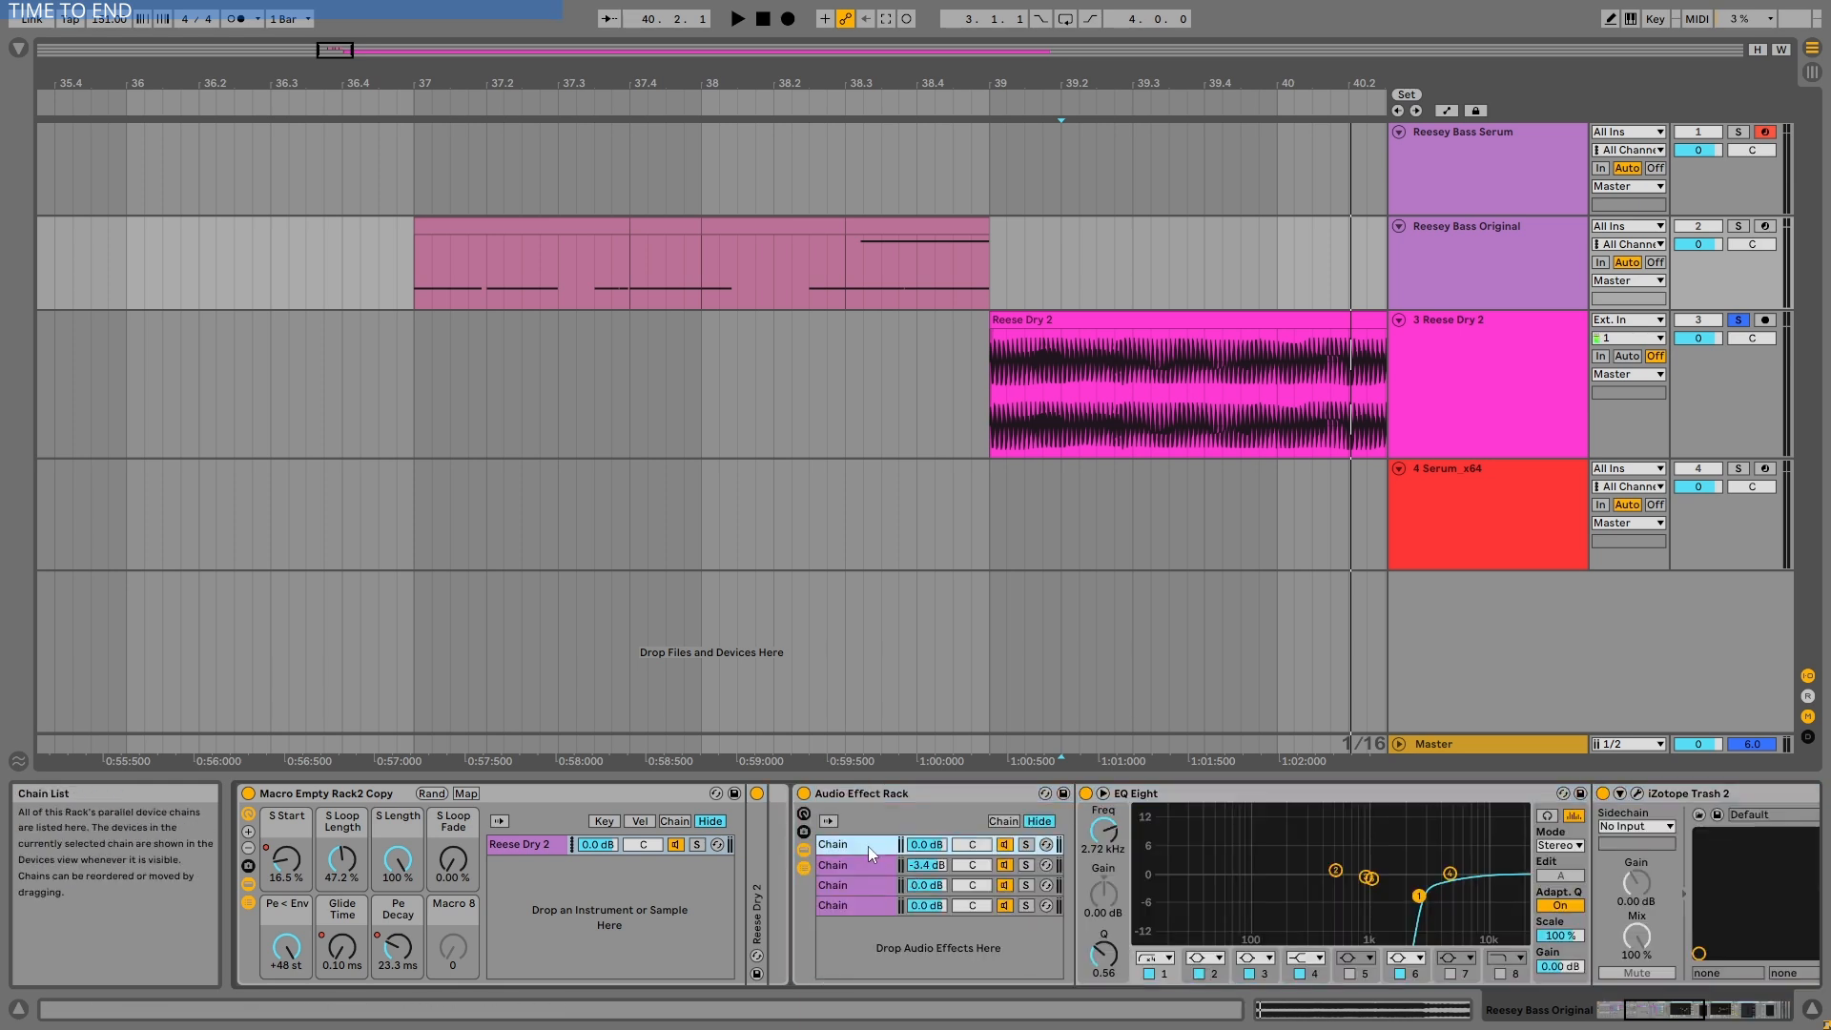
click(868, 865)
click(864, 884)
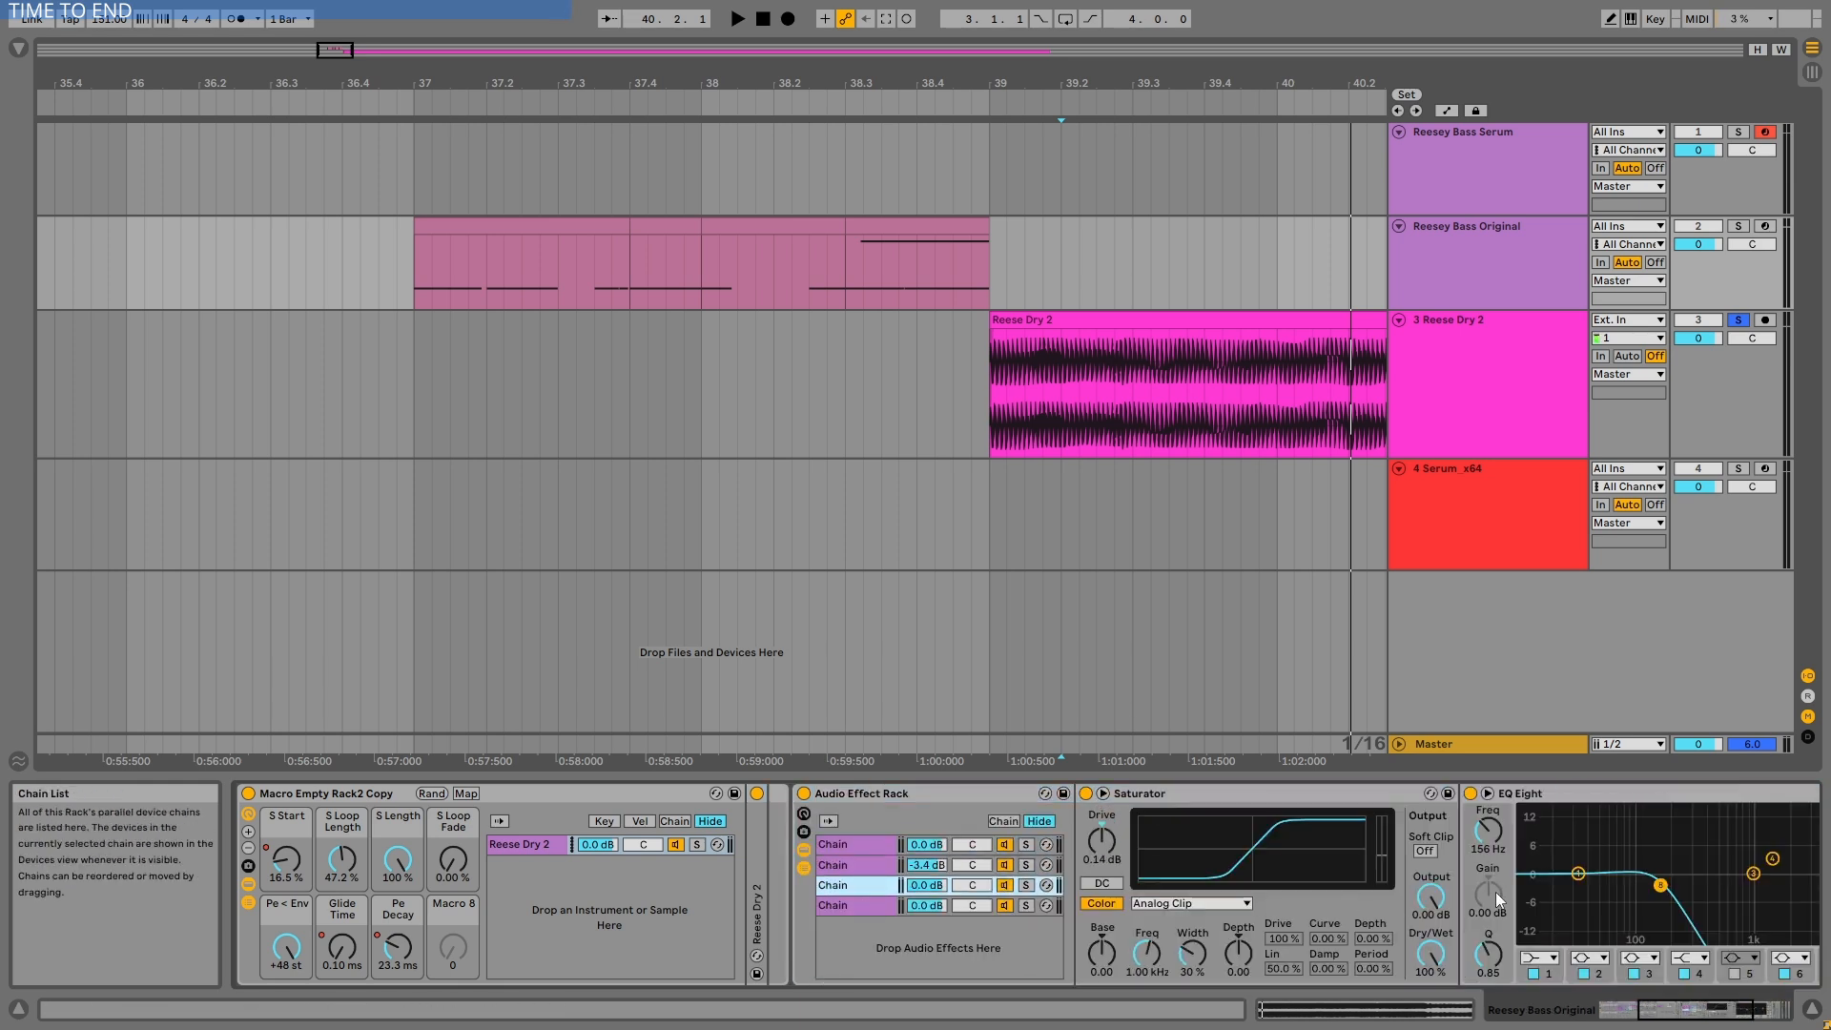
drag(1686, 1014, 1704, 1014)
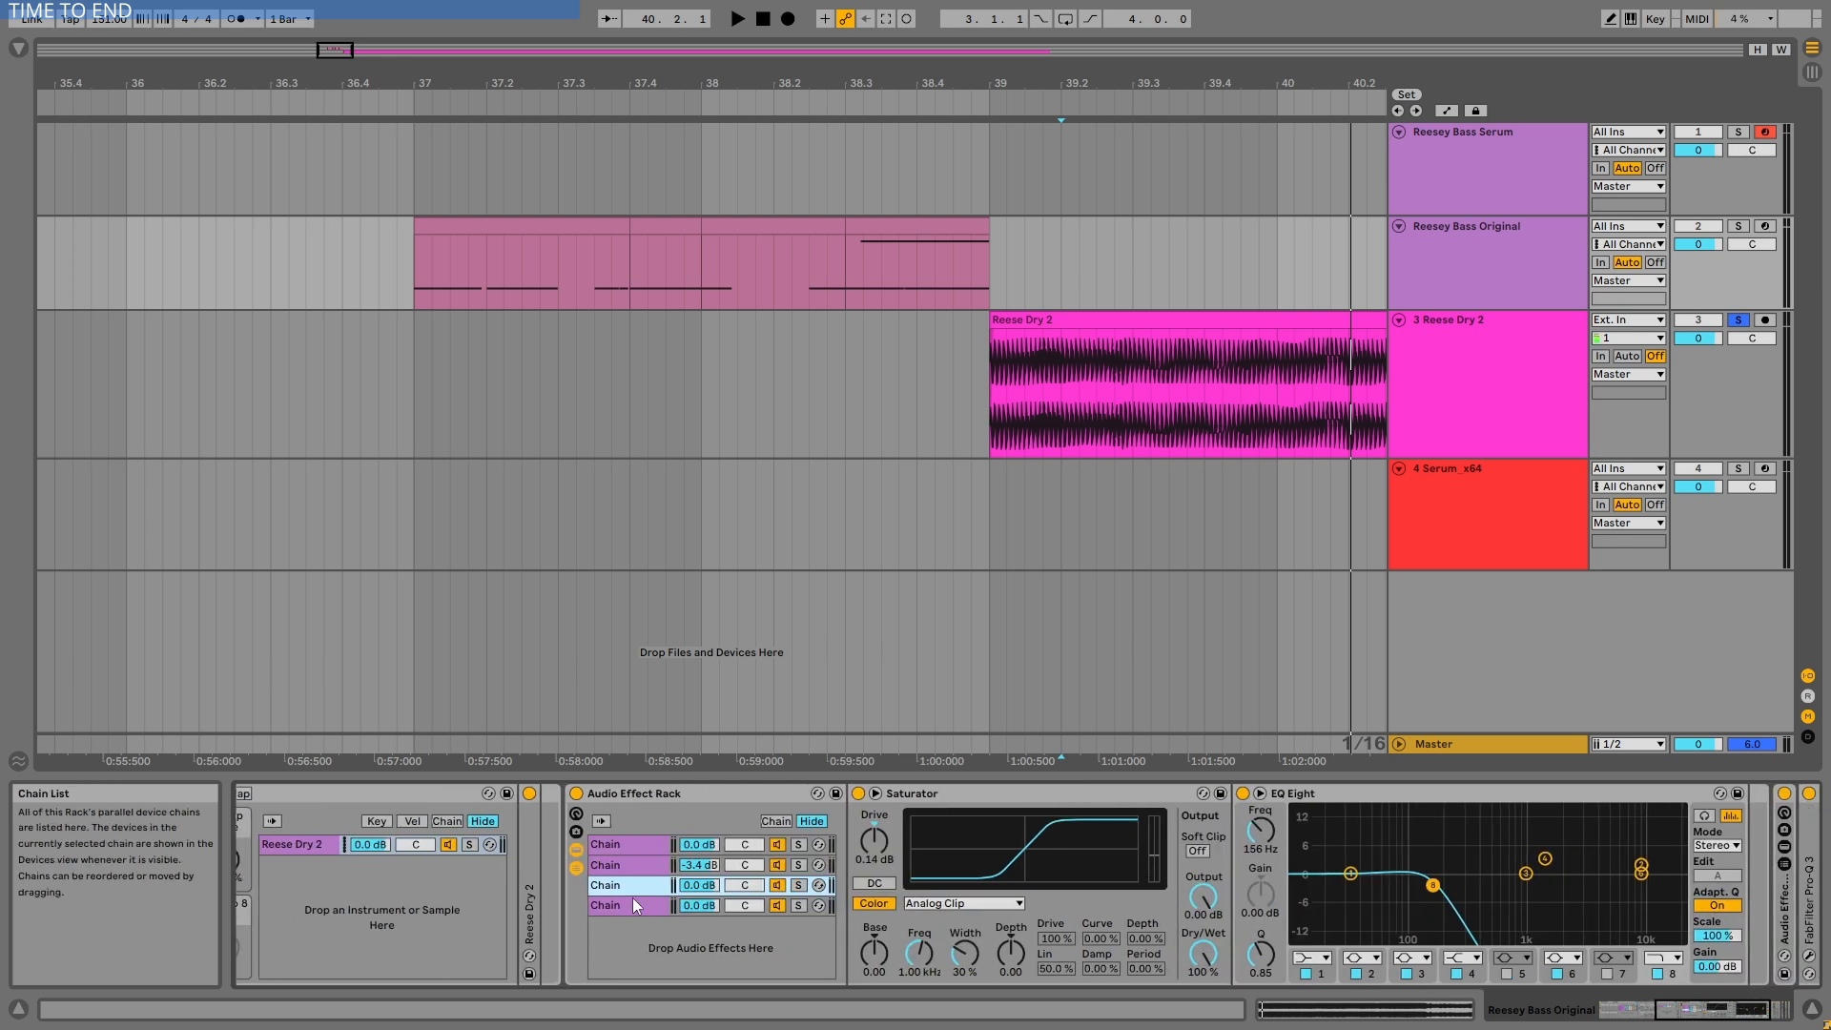
click(637, 905)
click(1342, 792)
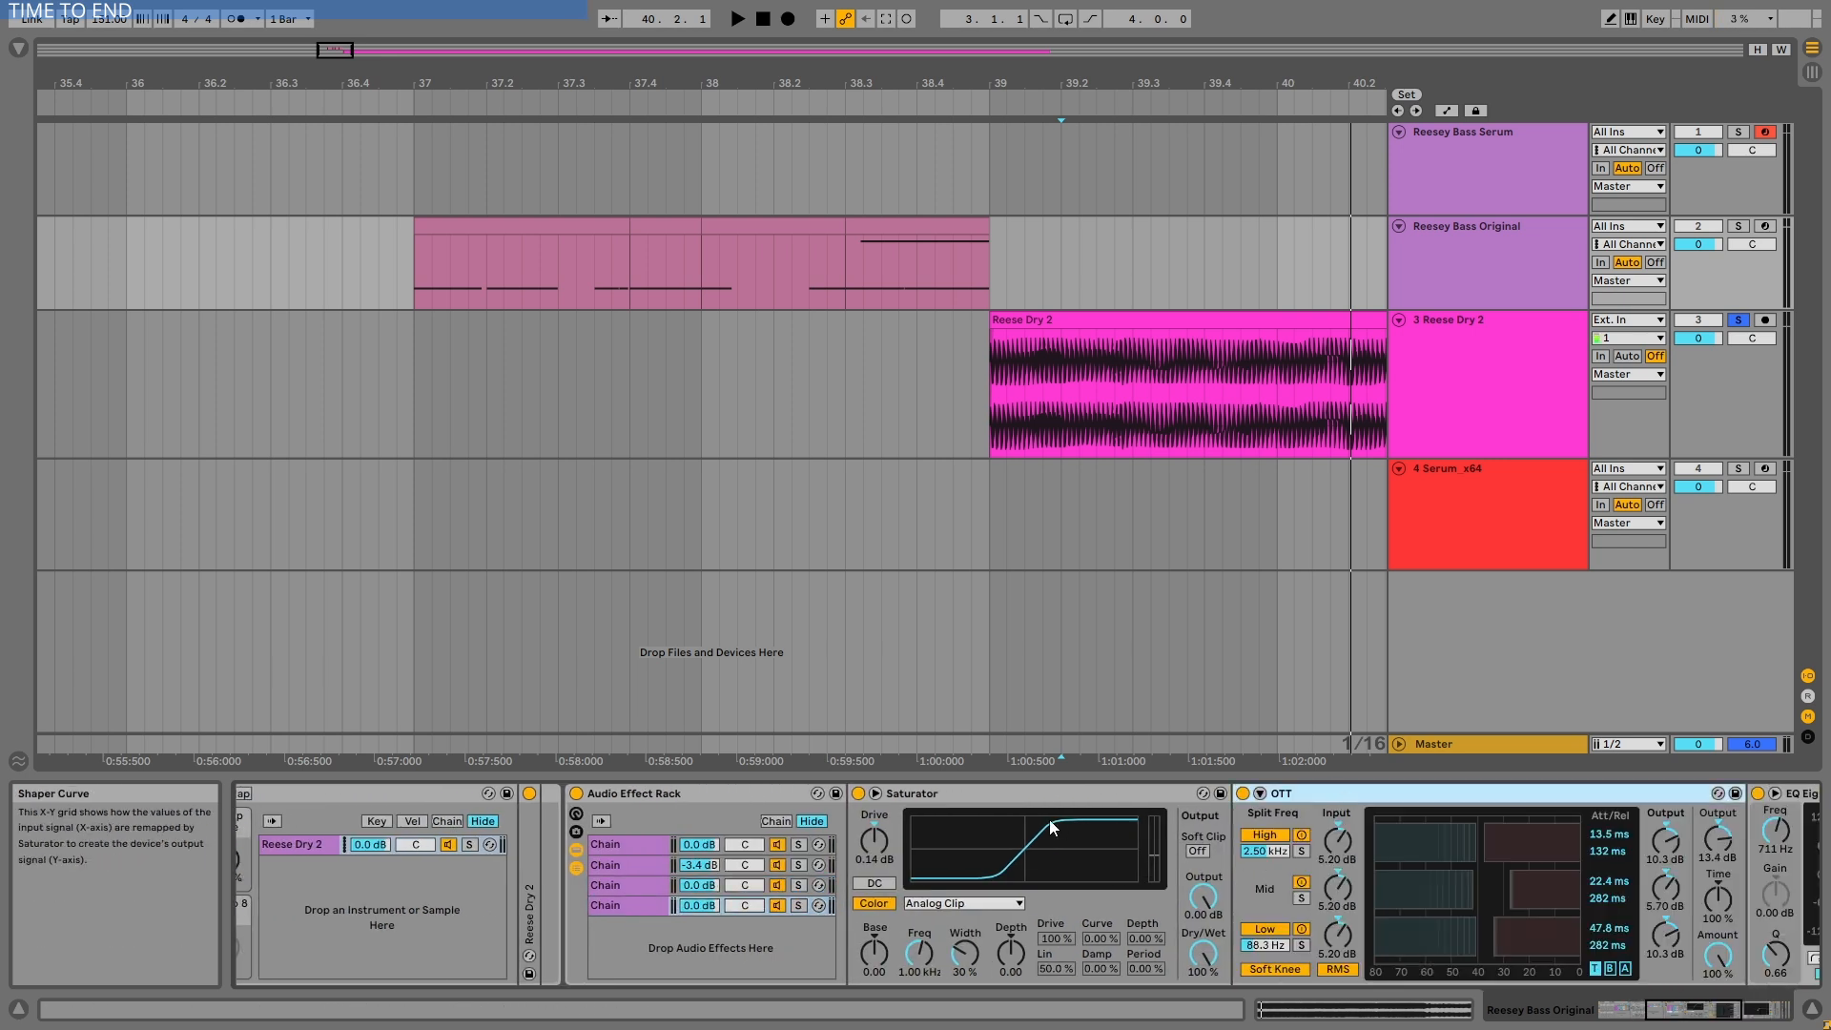
Play the soloed Reesey Bass Original track and compare it with the first Audio Effect Rack folded and switched off and on.
click(1057, 795)
mouse_move(1654, 1022)
mouse_down()
mouse_move(1702, 1016)
mouse_move(1664, 1016)
mouse_up()
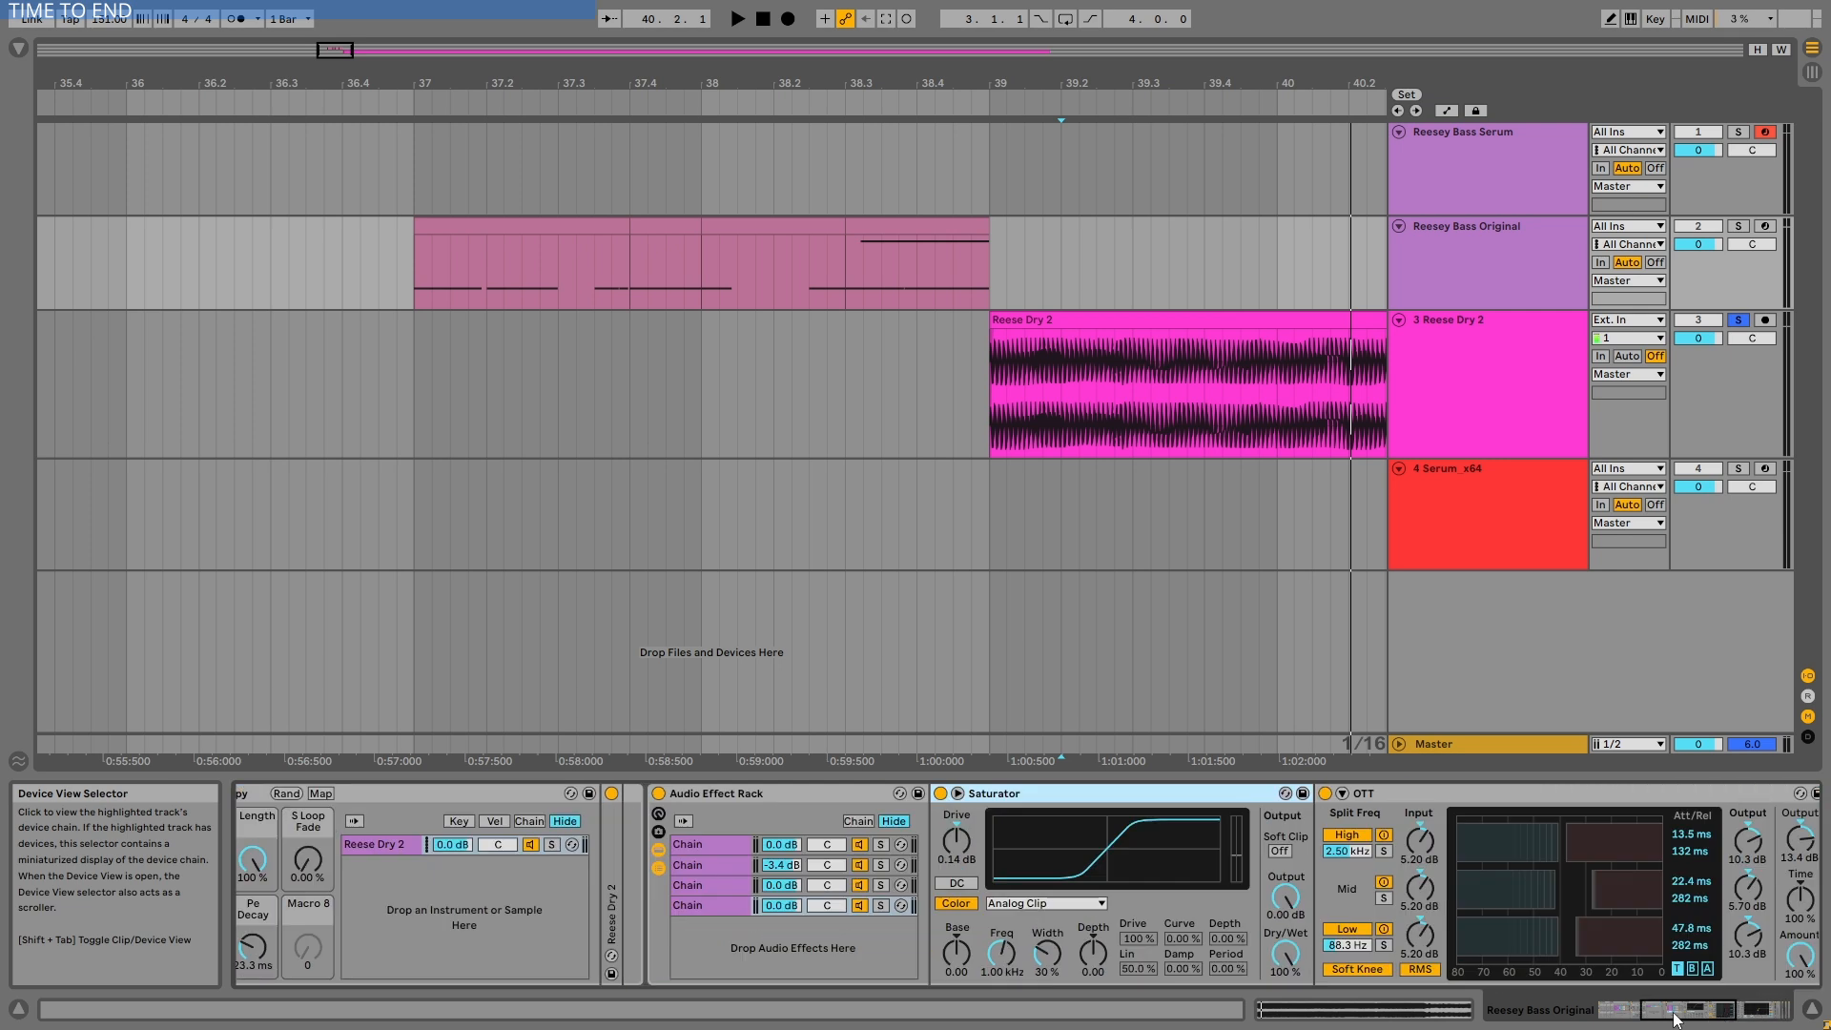
click(984, 796)
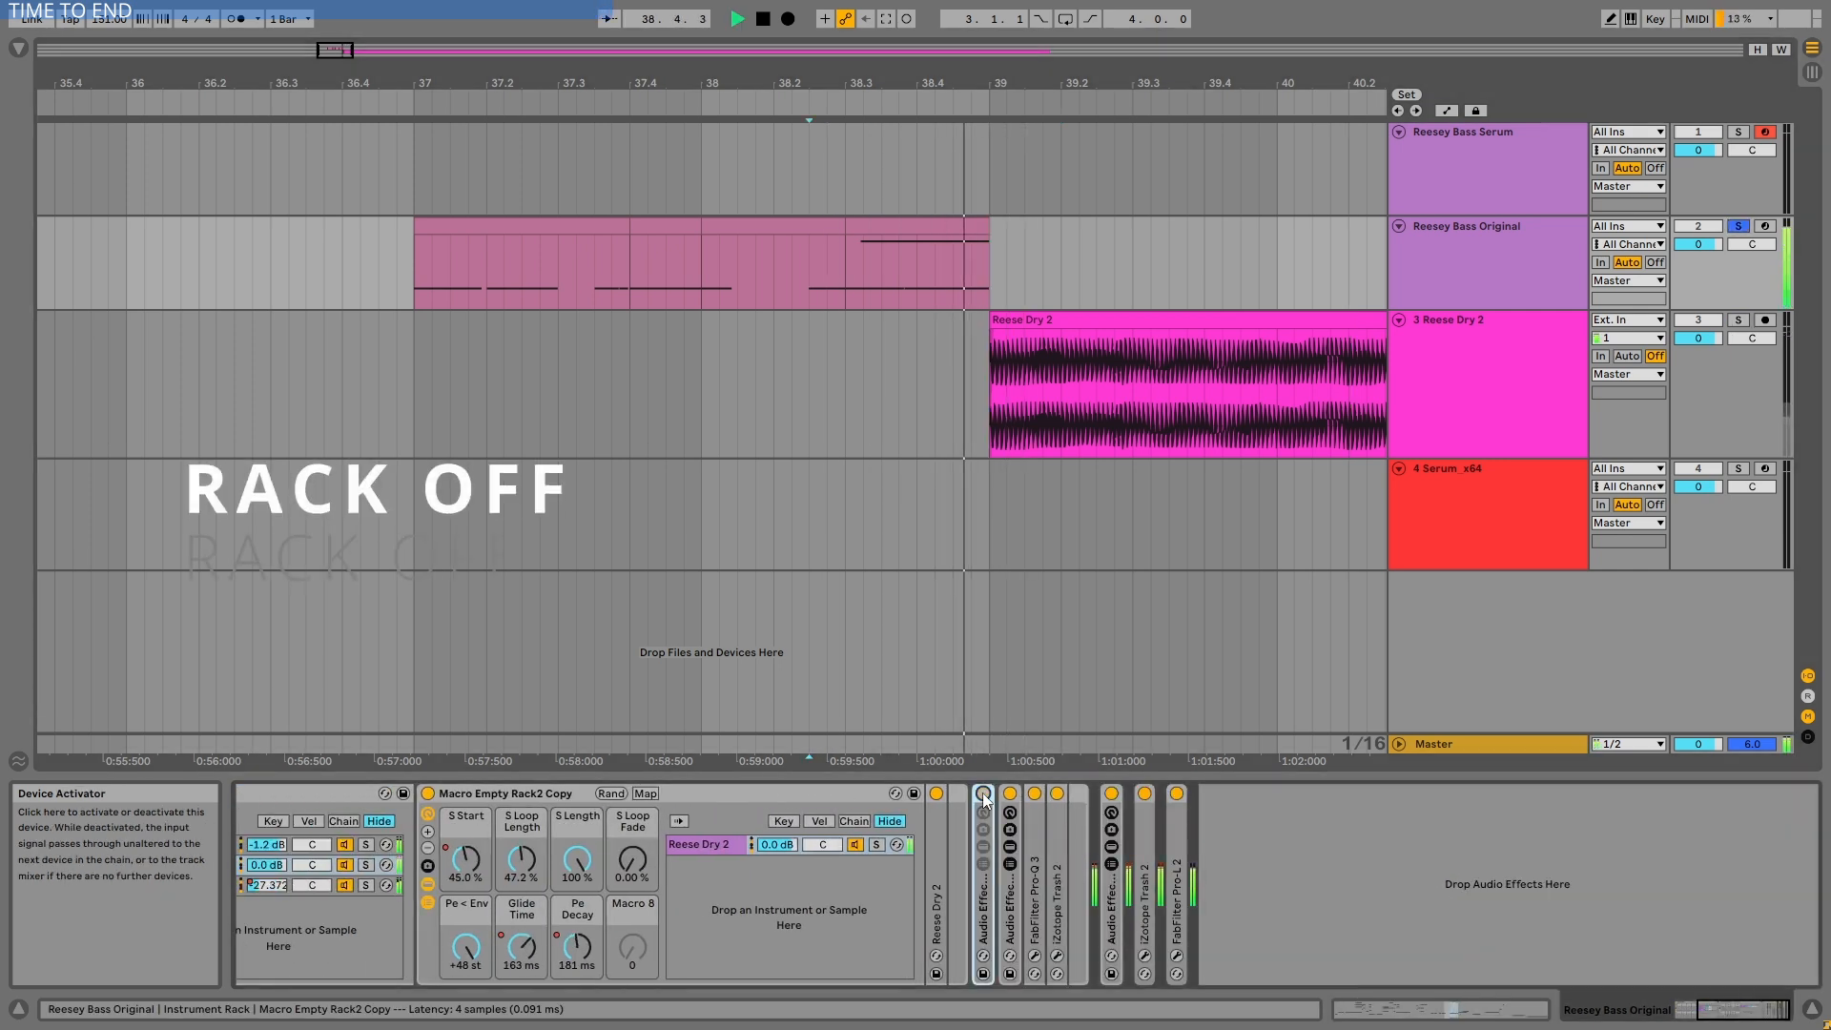
click(984, 795)
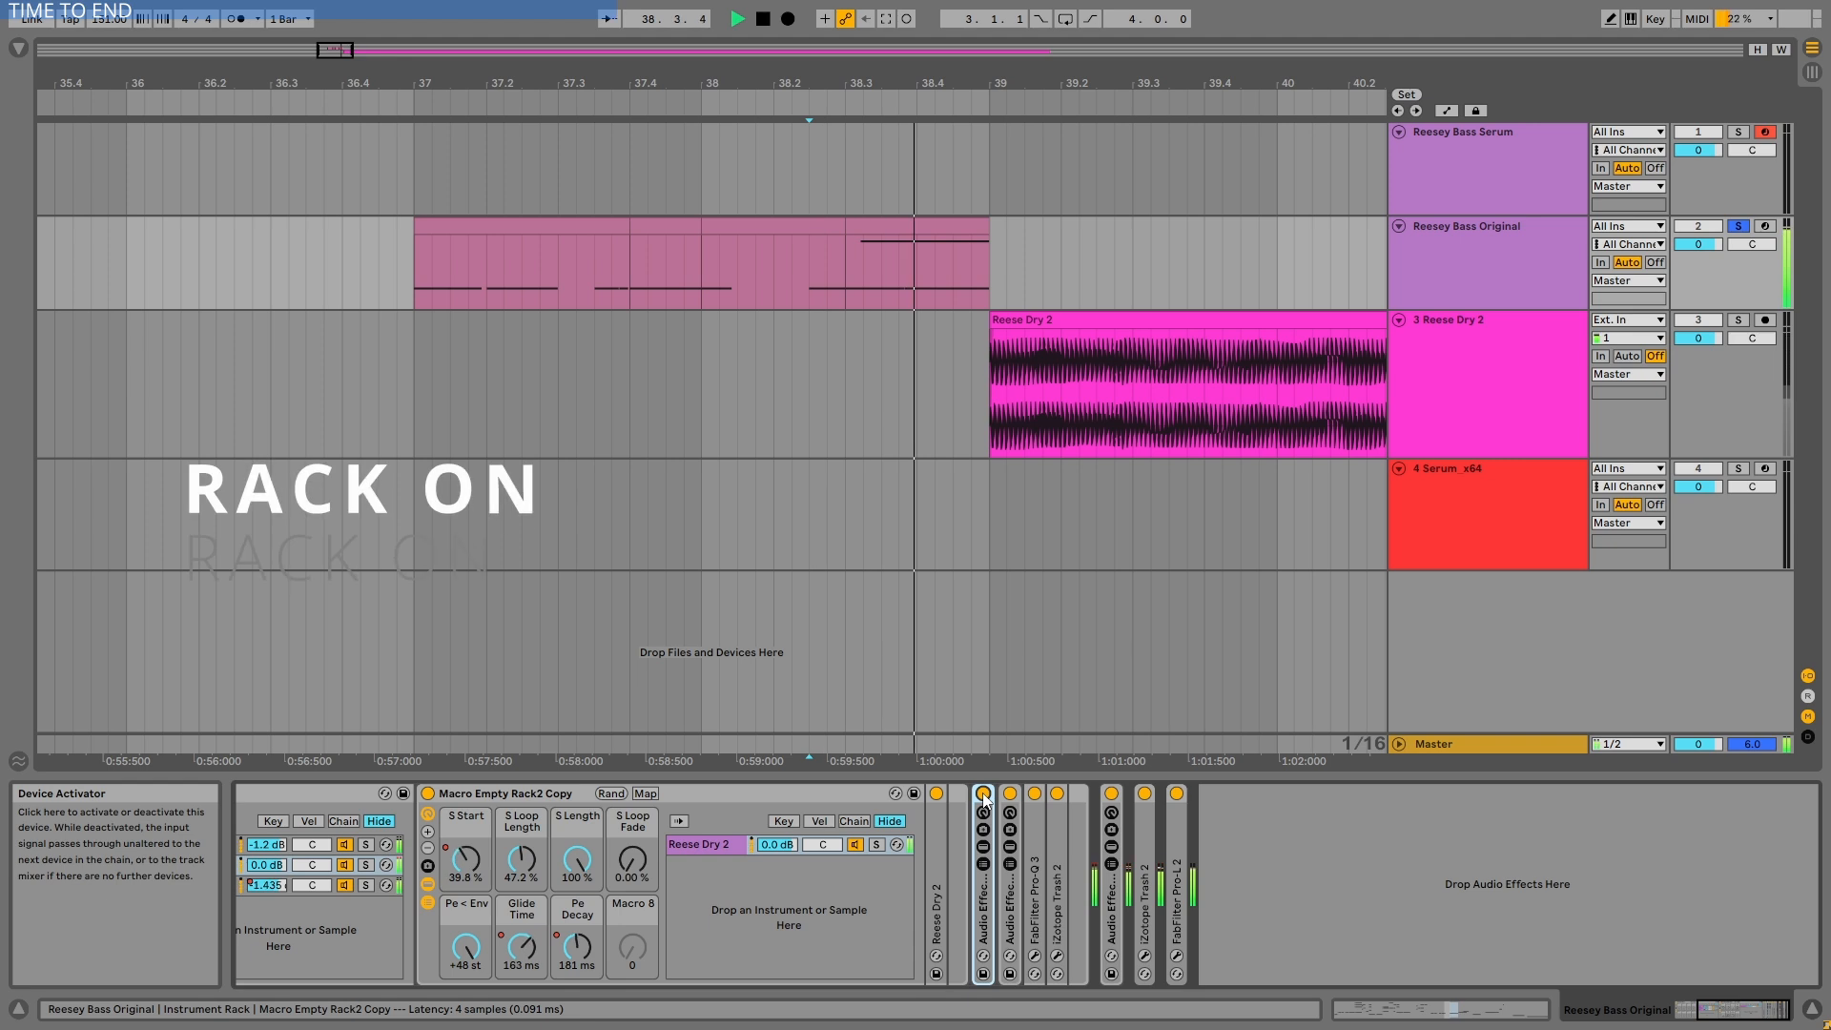
key(space)
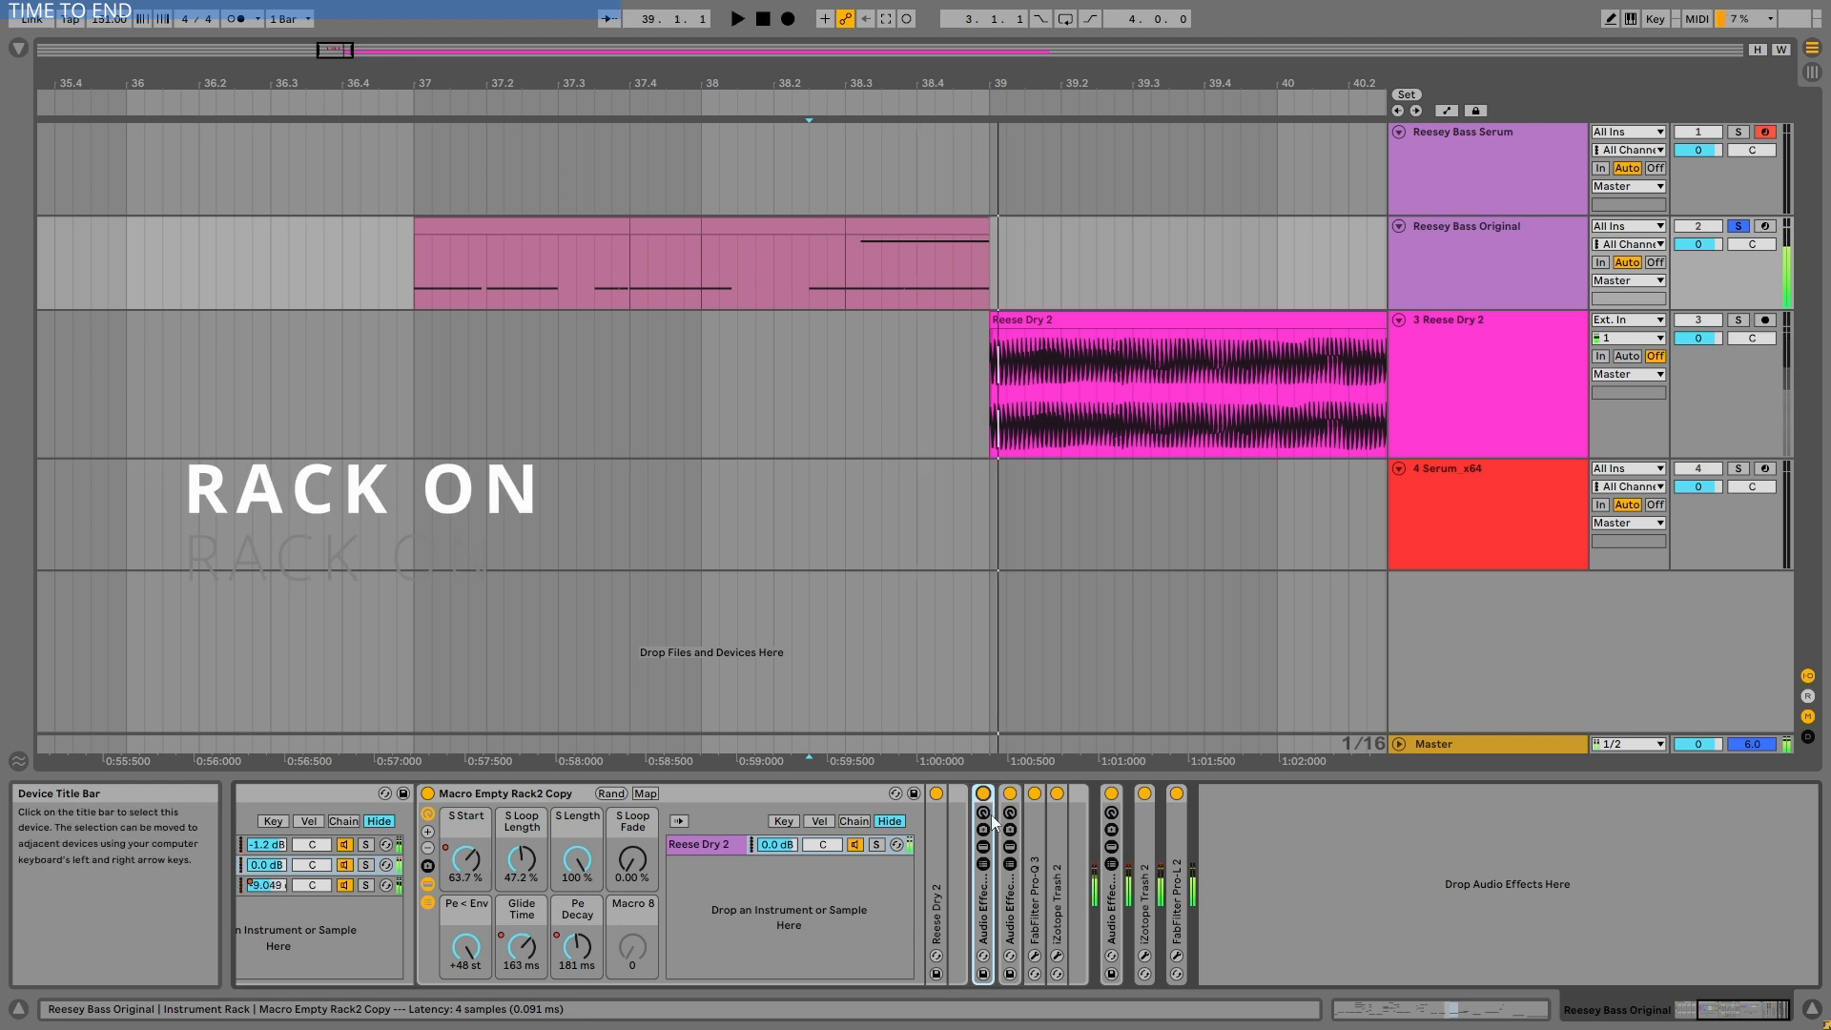
Unfold the second Audio Effect Rack and examine the EQ Eight in its two chains while the bass plays.
double_click(1004, 915)
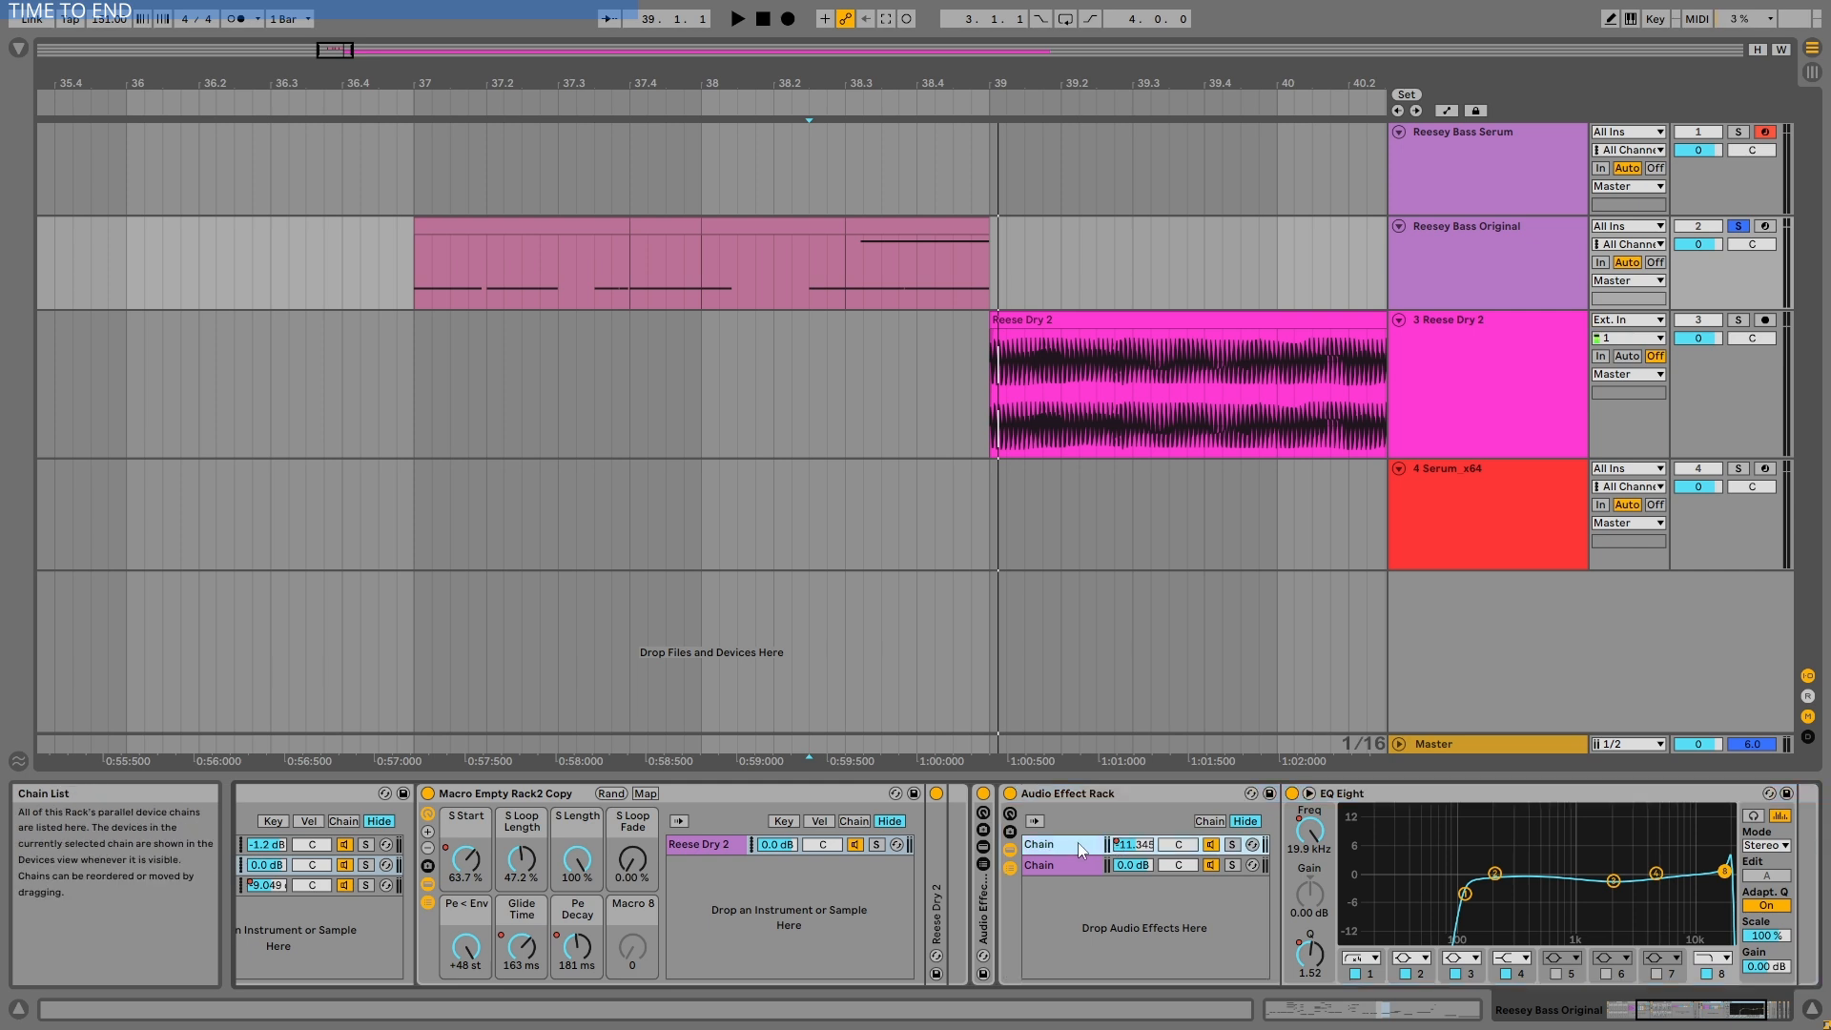
click(1055, 867)
click(1072, 794)
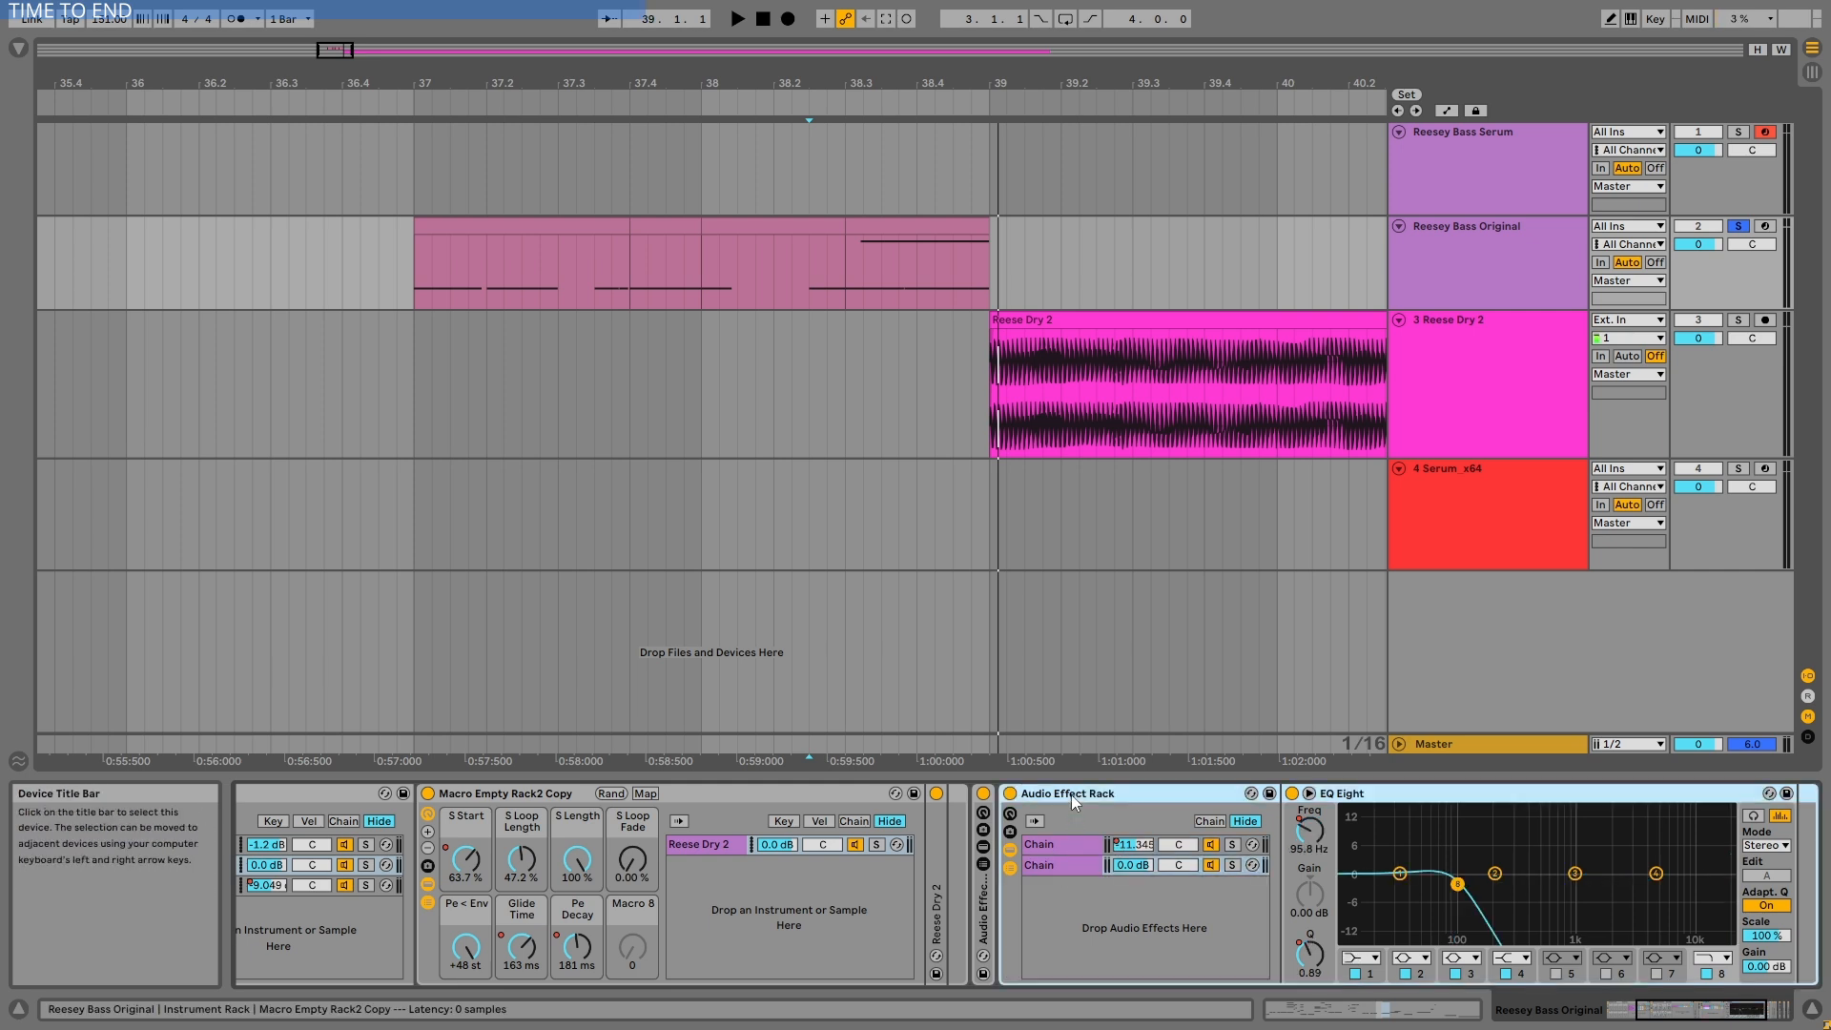
key(space)
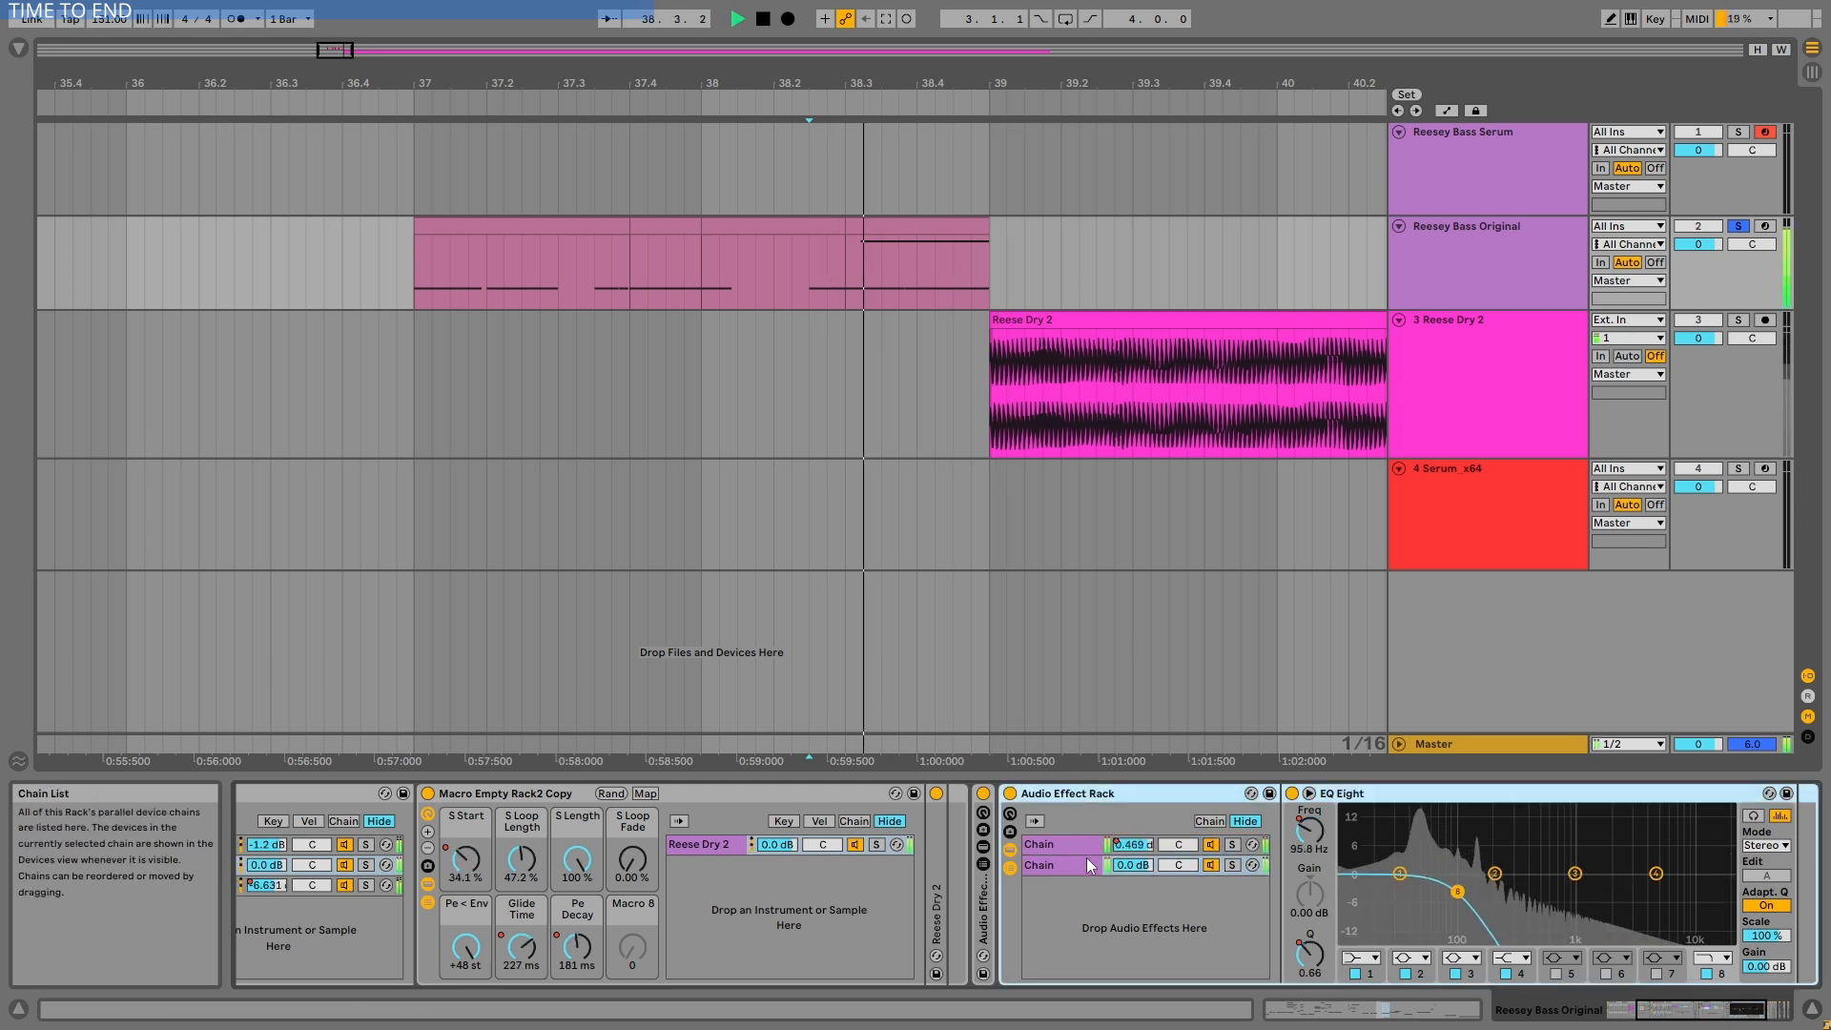
click(1068, 845)
key(space)
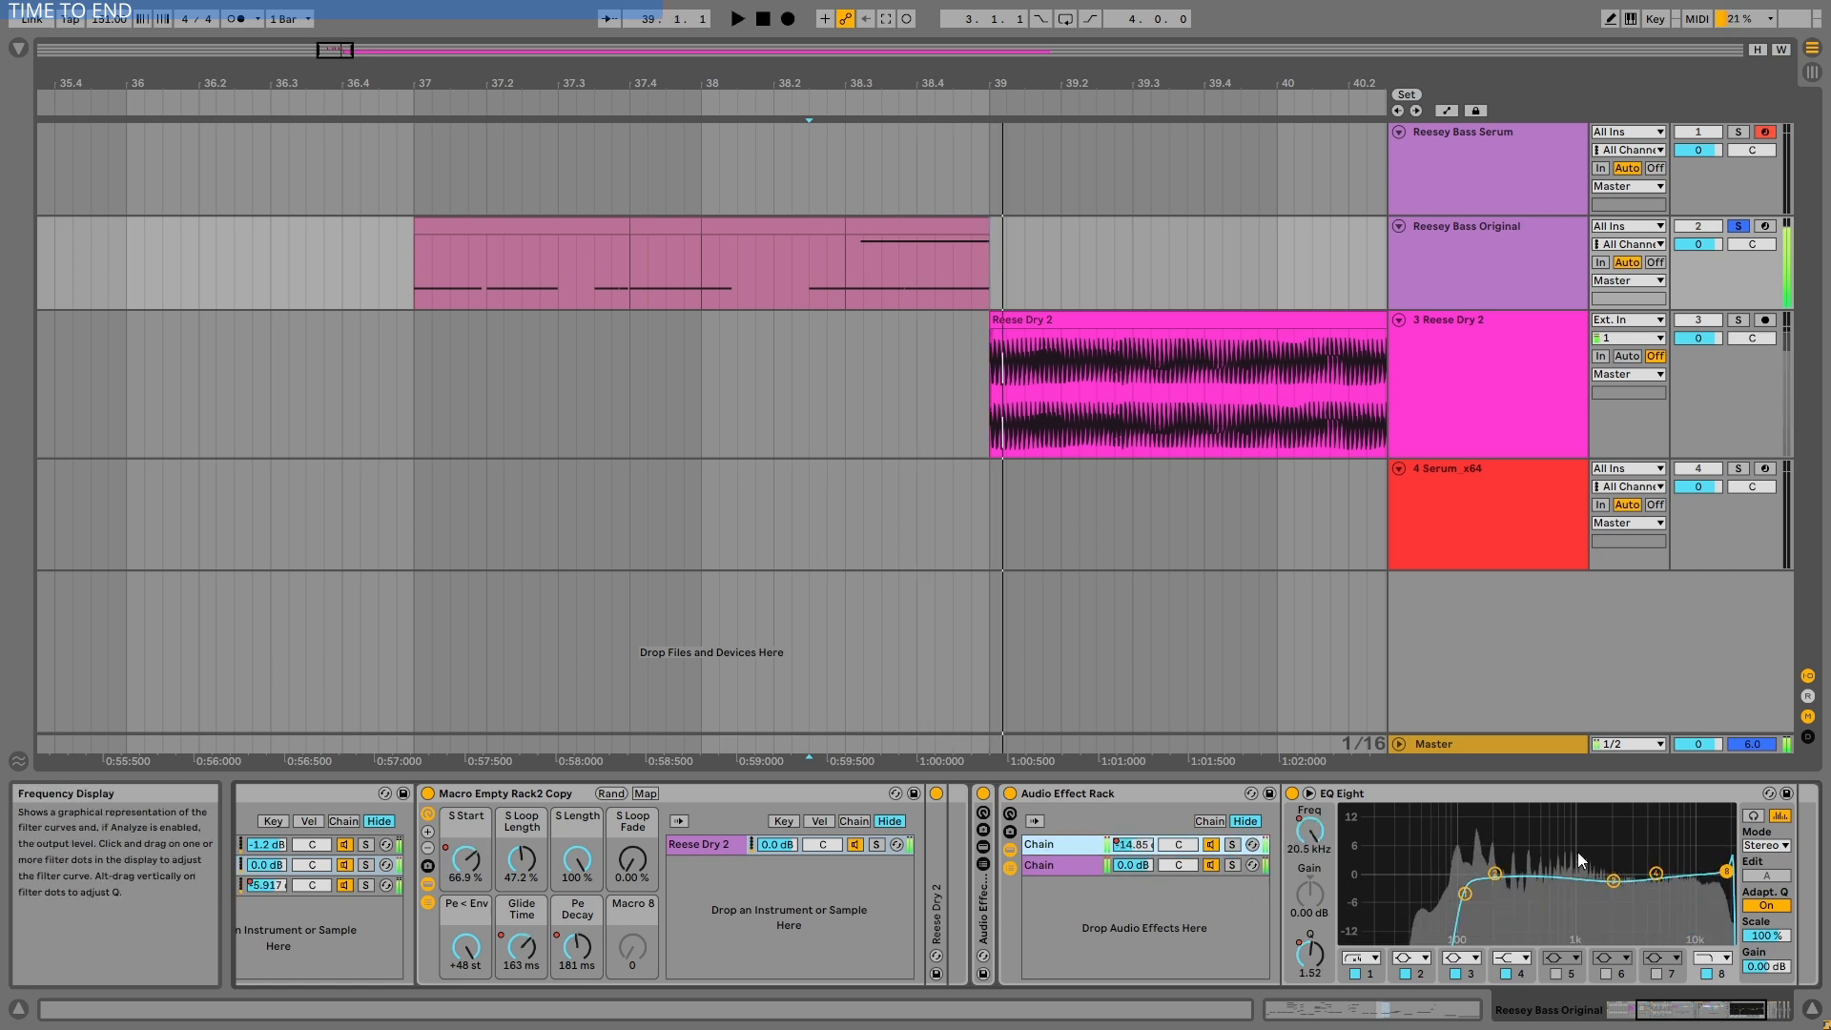
Recheck the EQ Eight curves of the second rack's lower and upper chains during playback.
click(1494, 798)
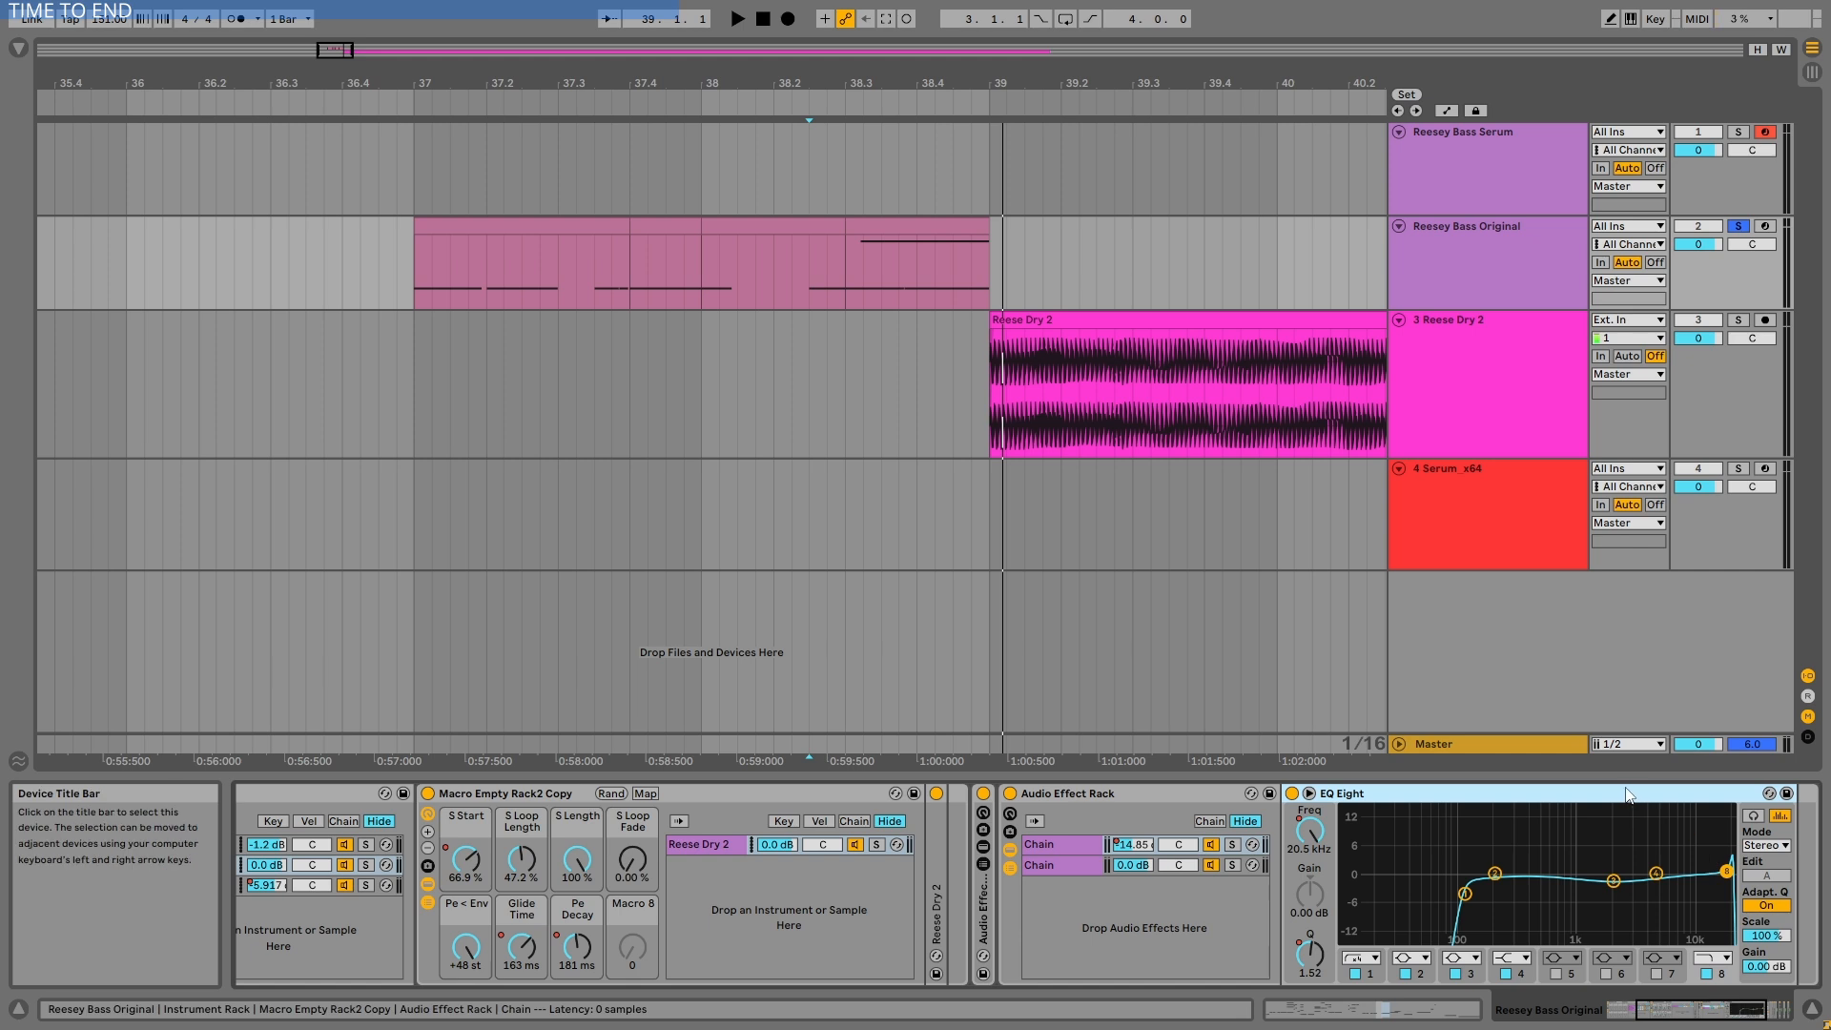
click(1062, 861)
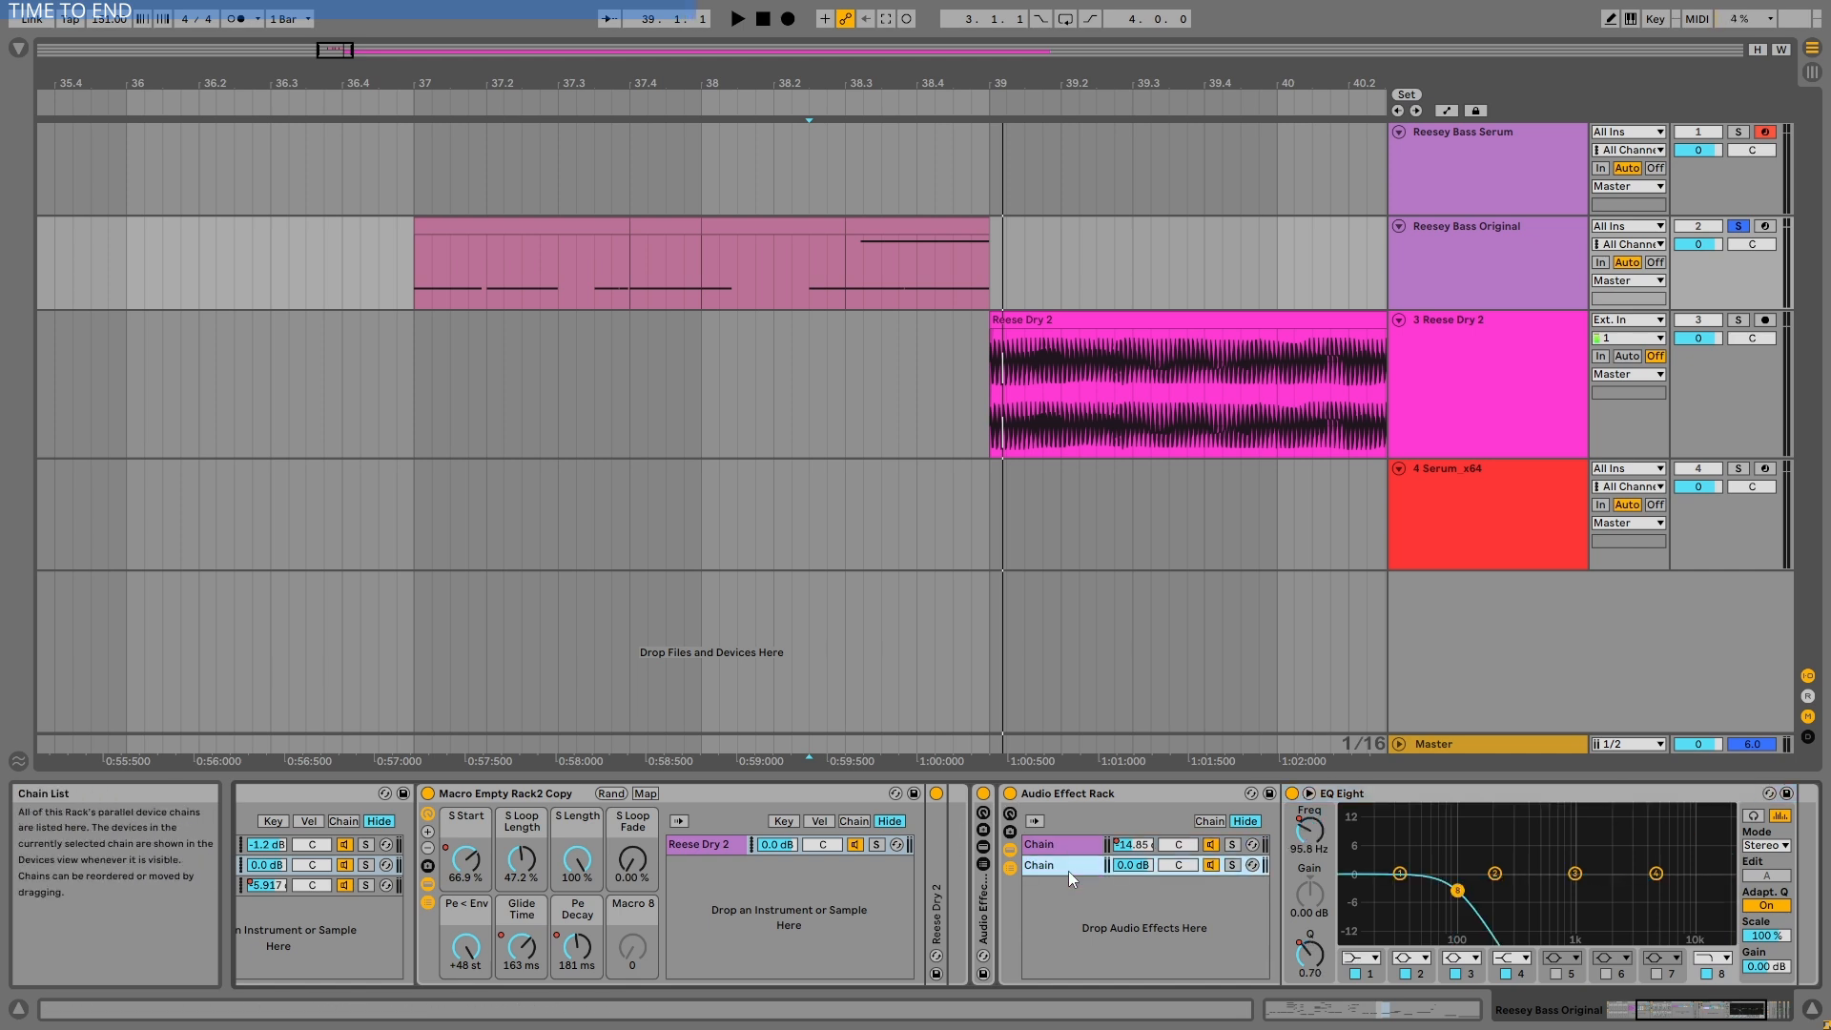
key(space)
click(1072, 839)
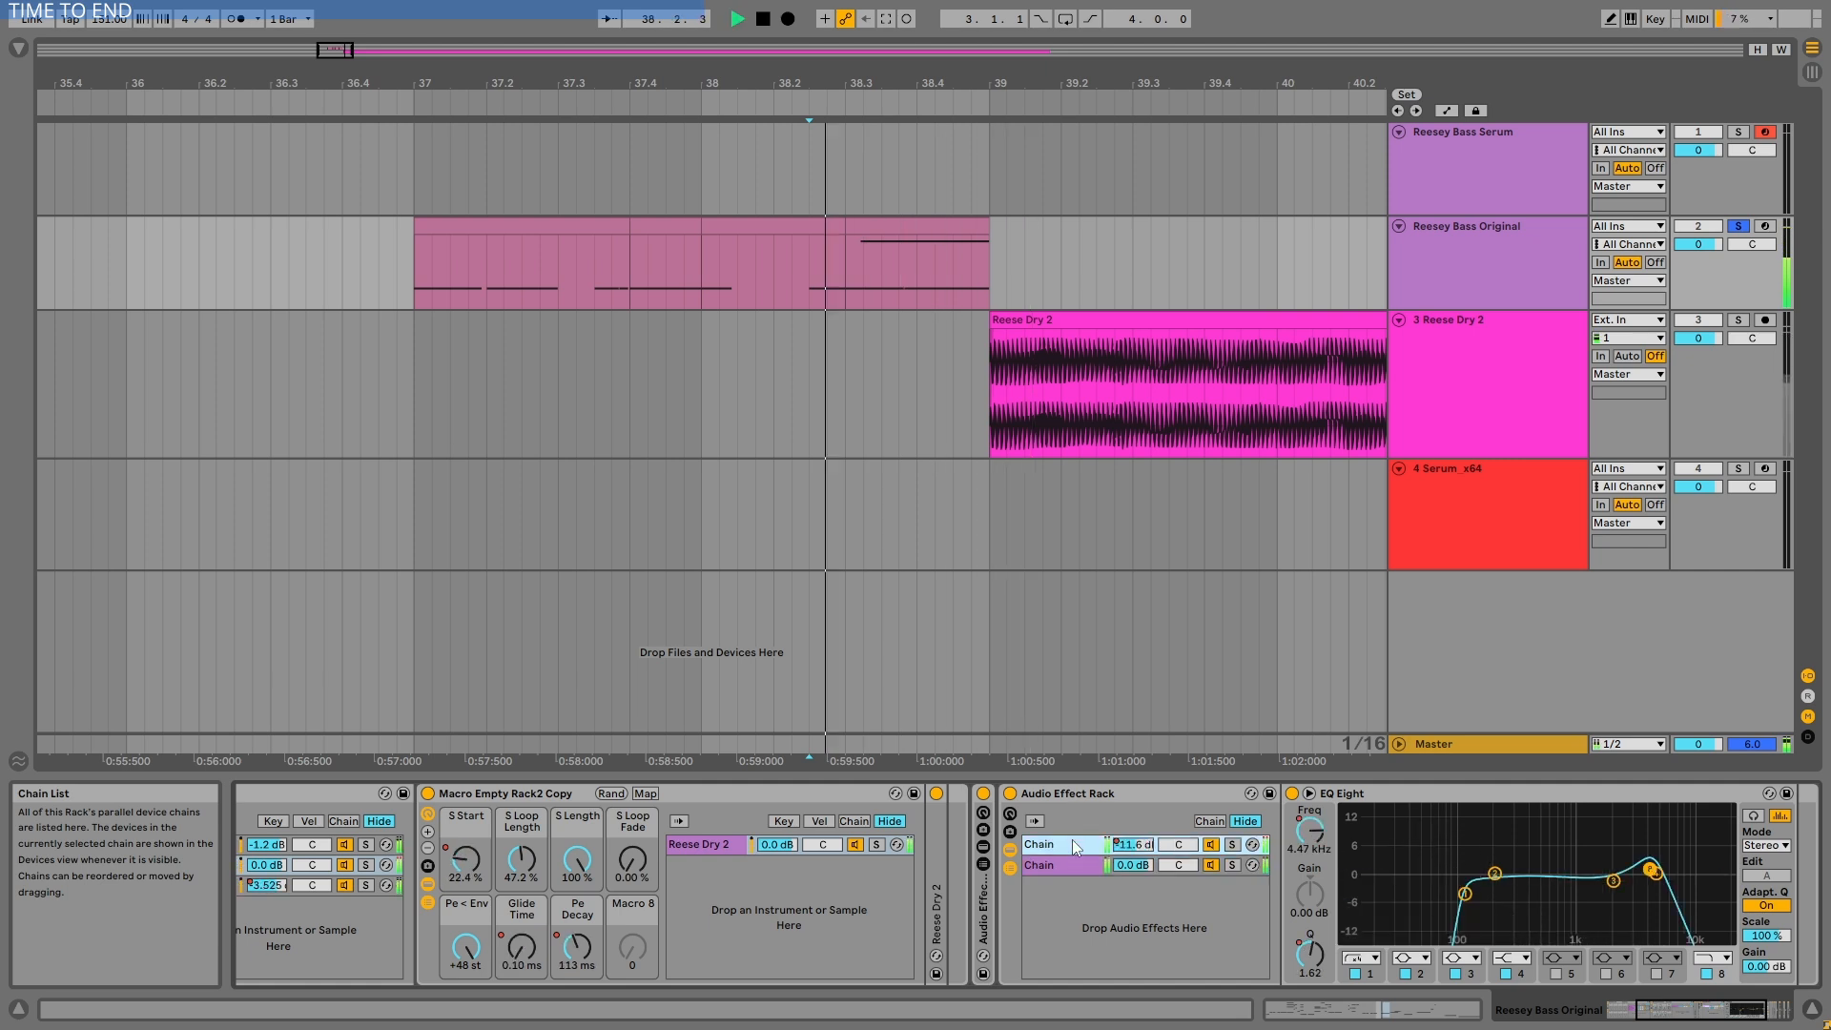
Compare the bass with the second Audio Effect Rack off and on, leave it on and fold it.
click(1084, 796)
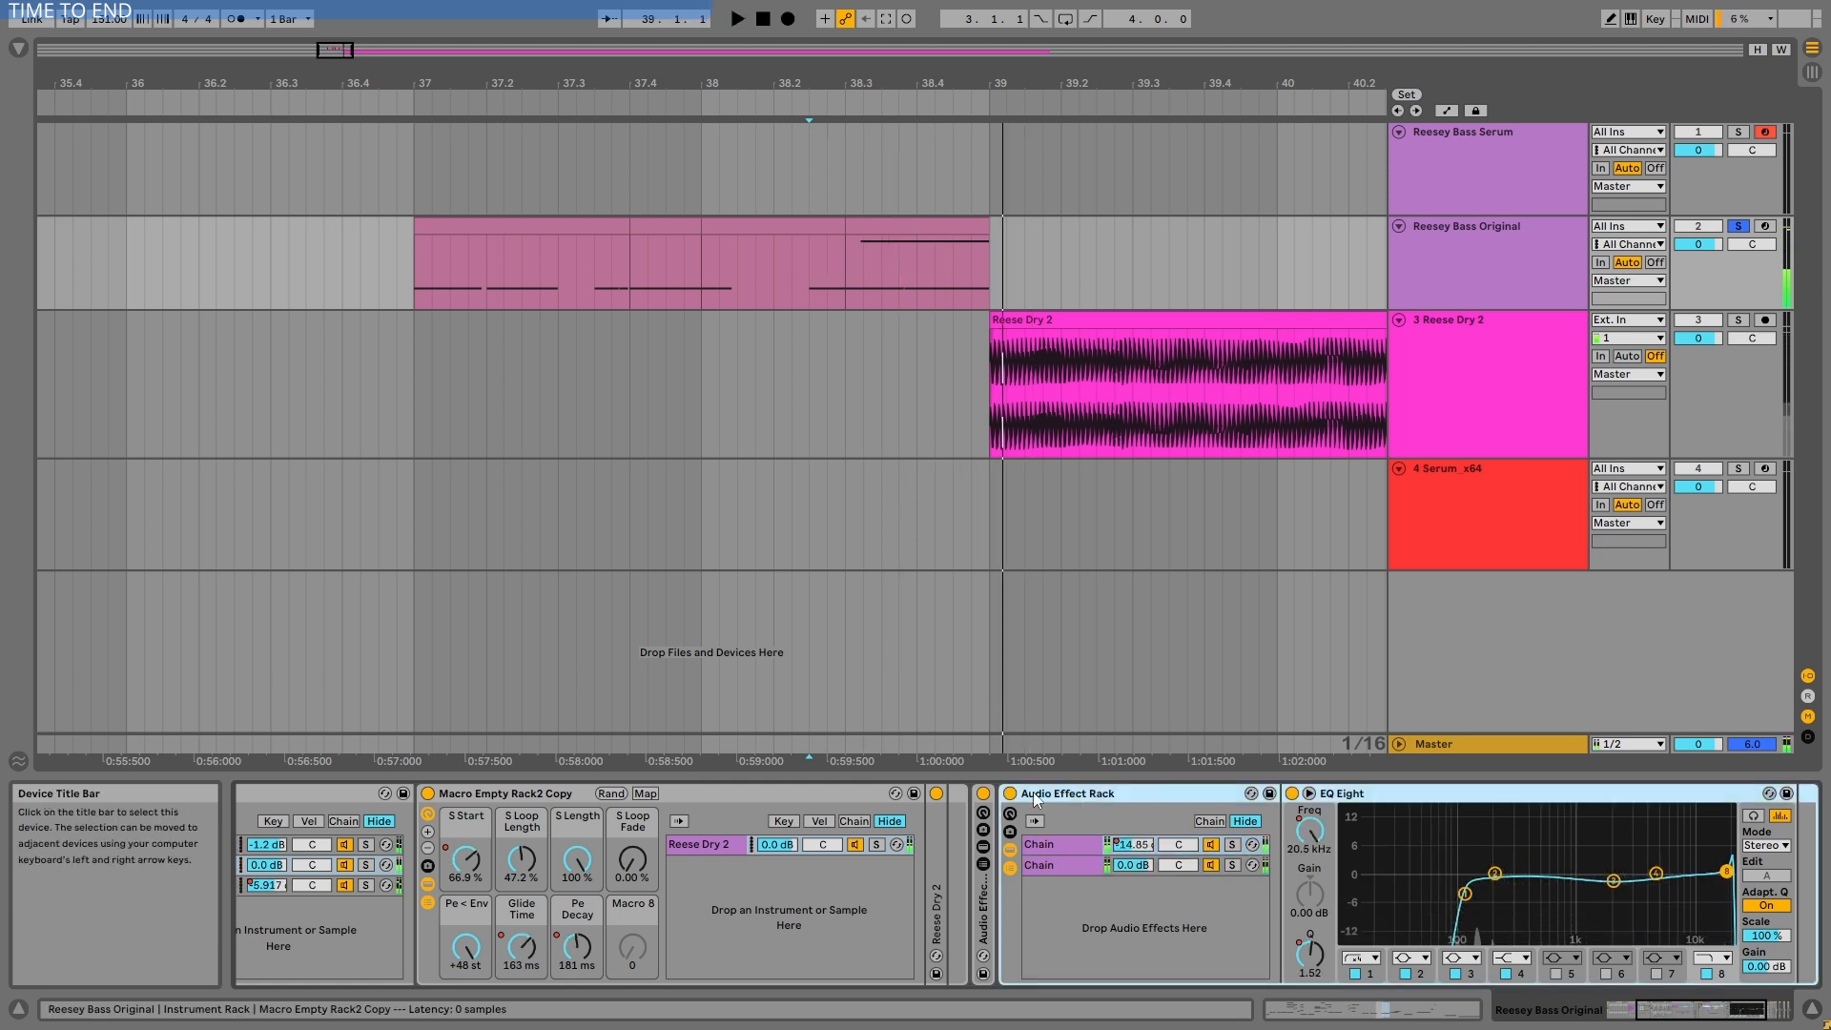
click(1010, 794)
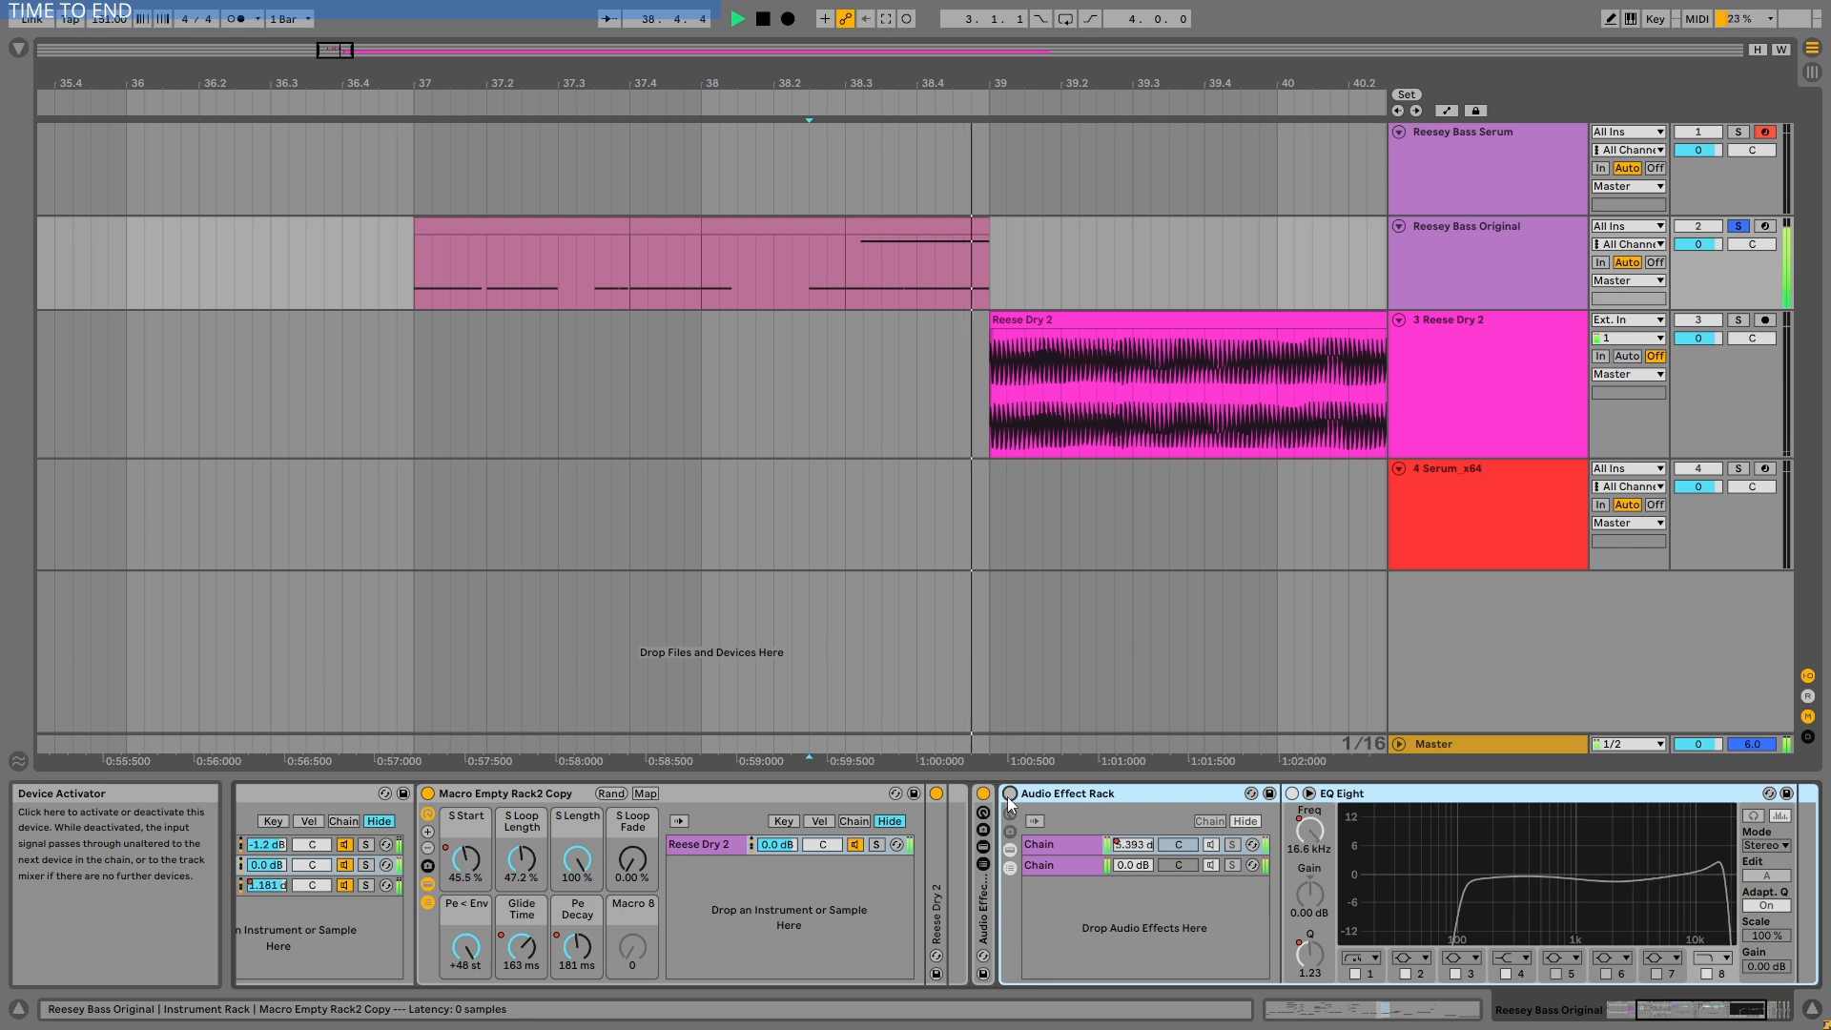
click(1010, 795)
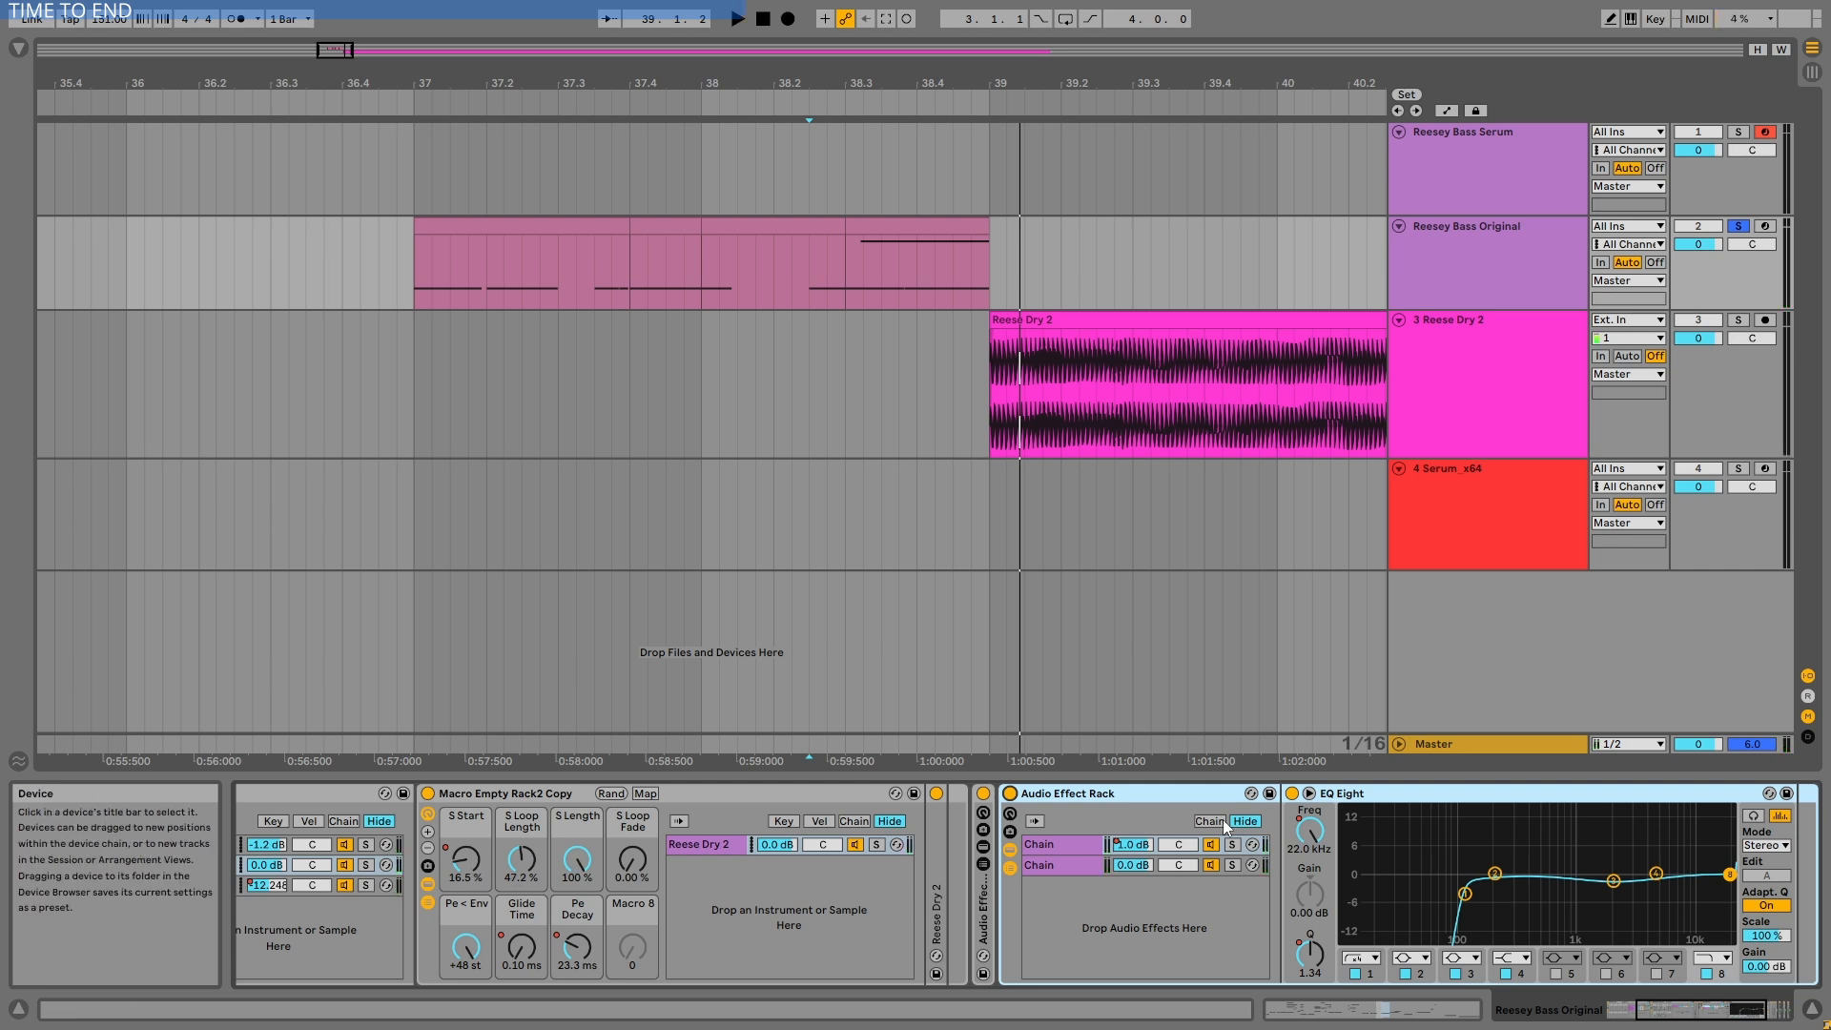
double_click(1088, 793)
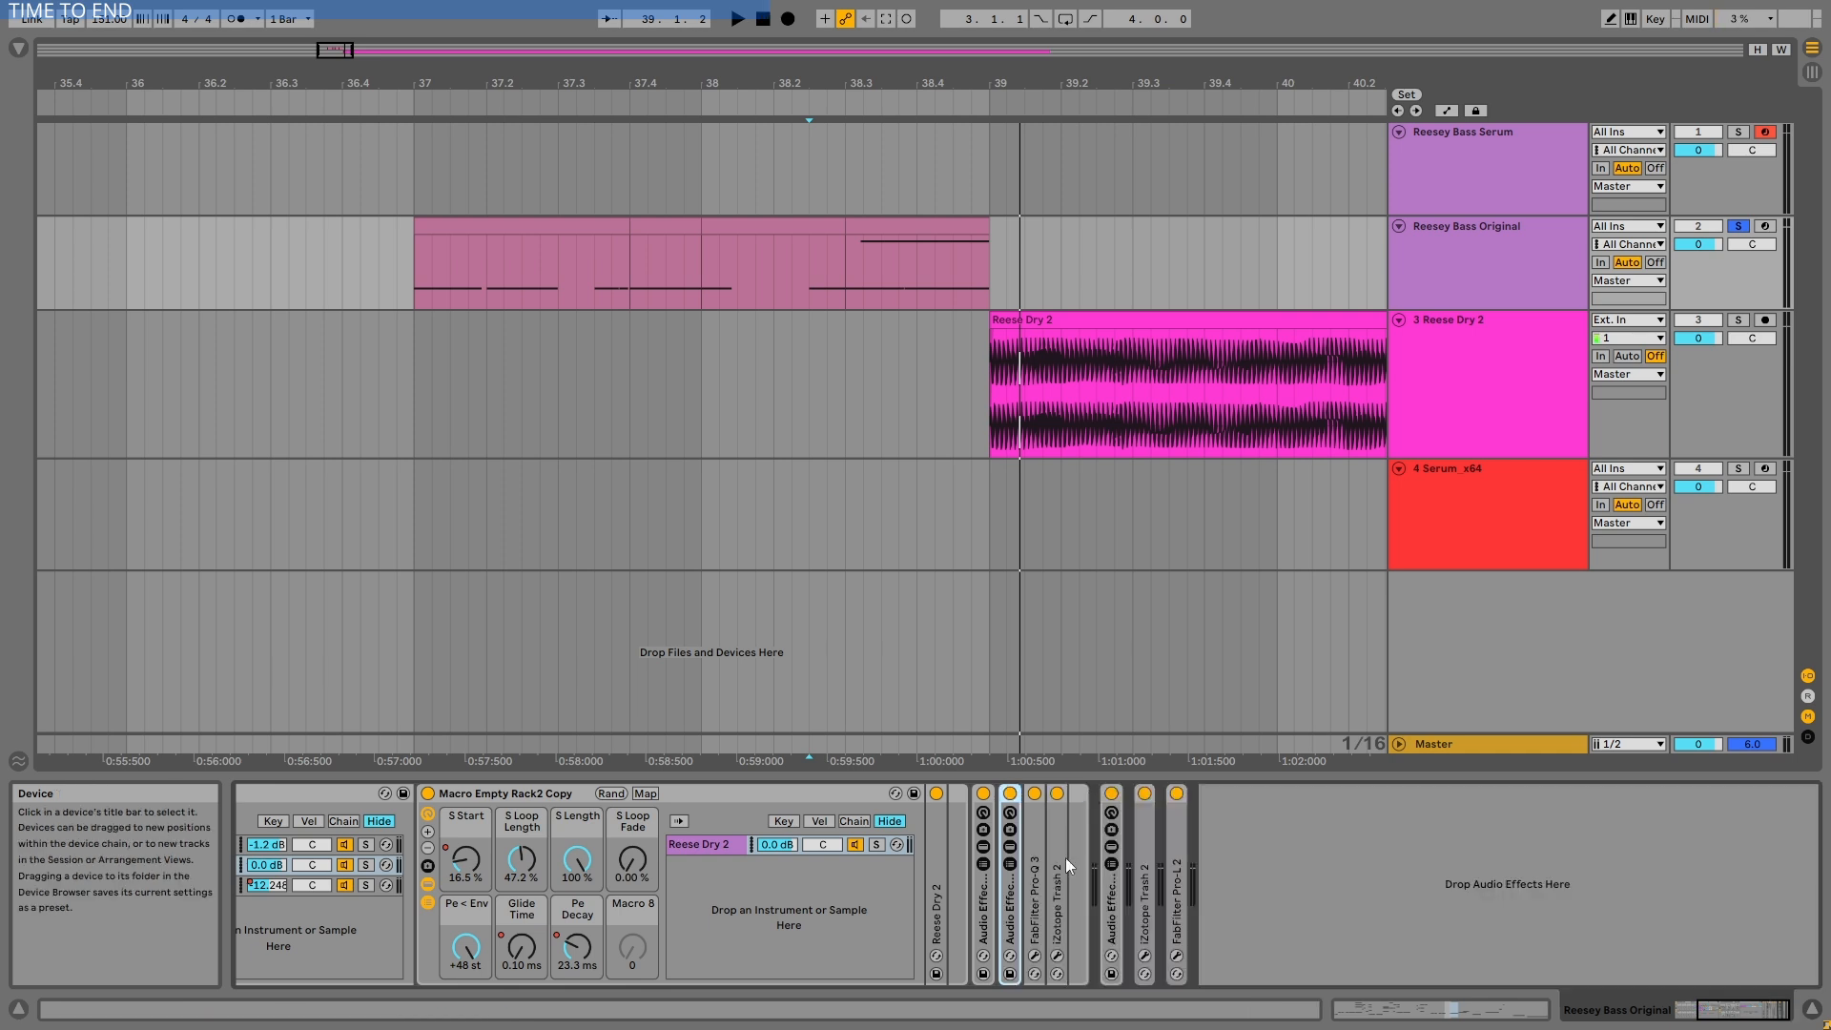
Unfold and refold FabFilter Pro-Q 3 and the iZotope Trash 2 beside it to view both devices.
double_click(1028, 845)
double_click(1123, 792)
double_click(1062, 856)
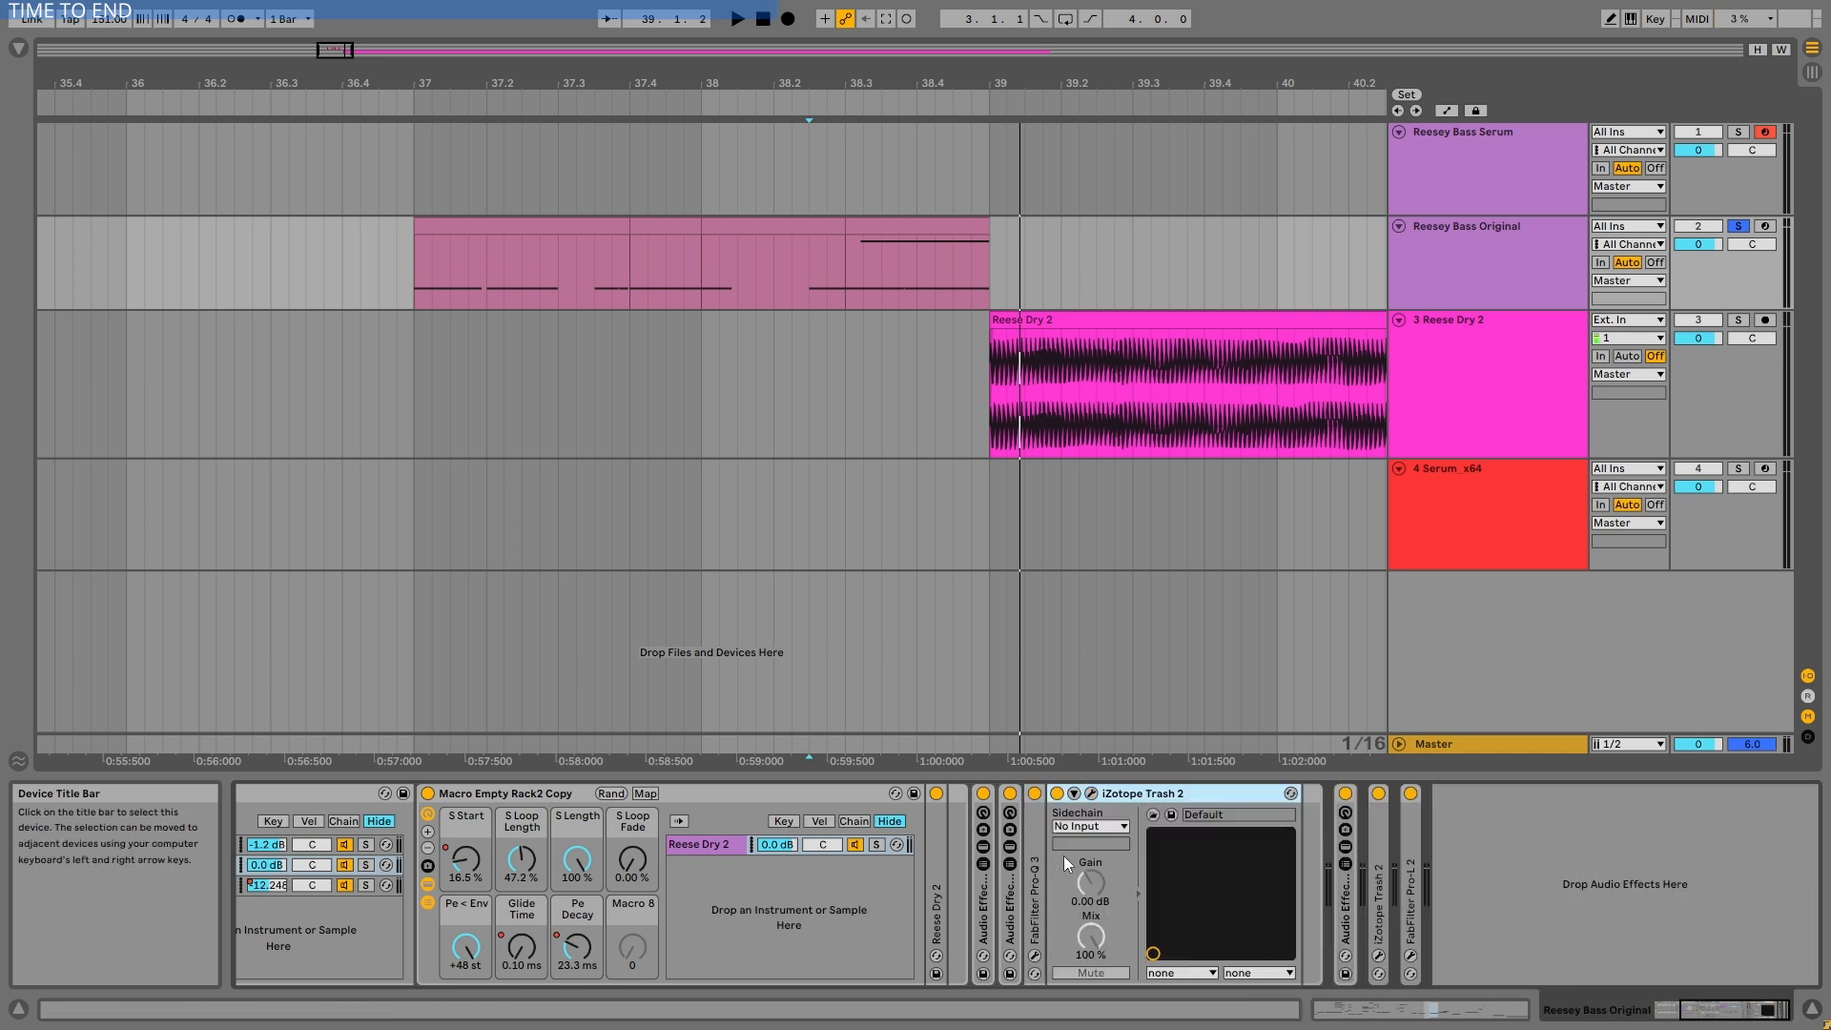
double_click(1134, 793)
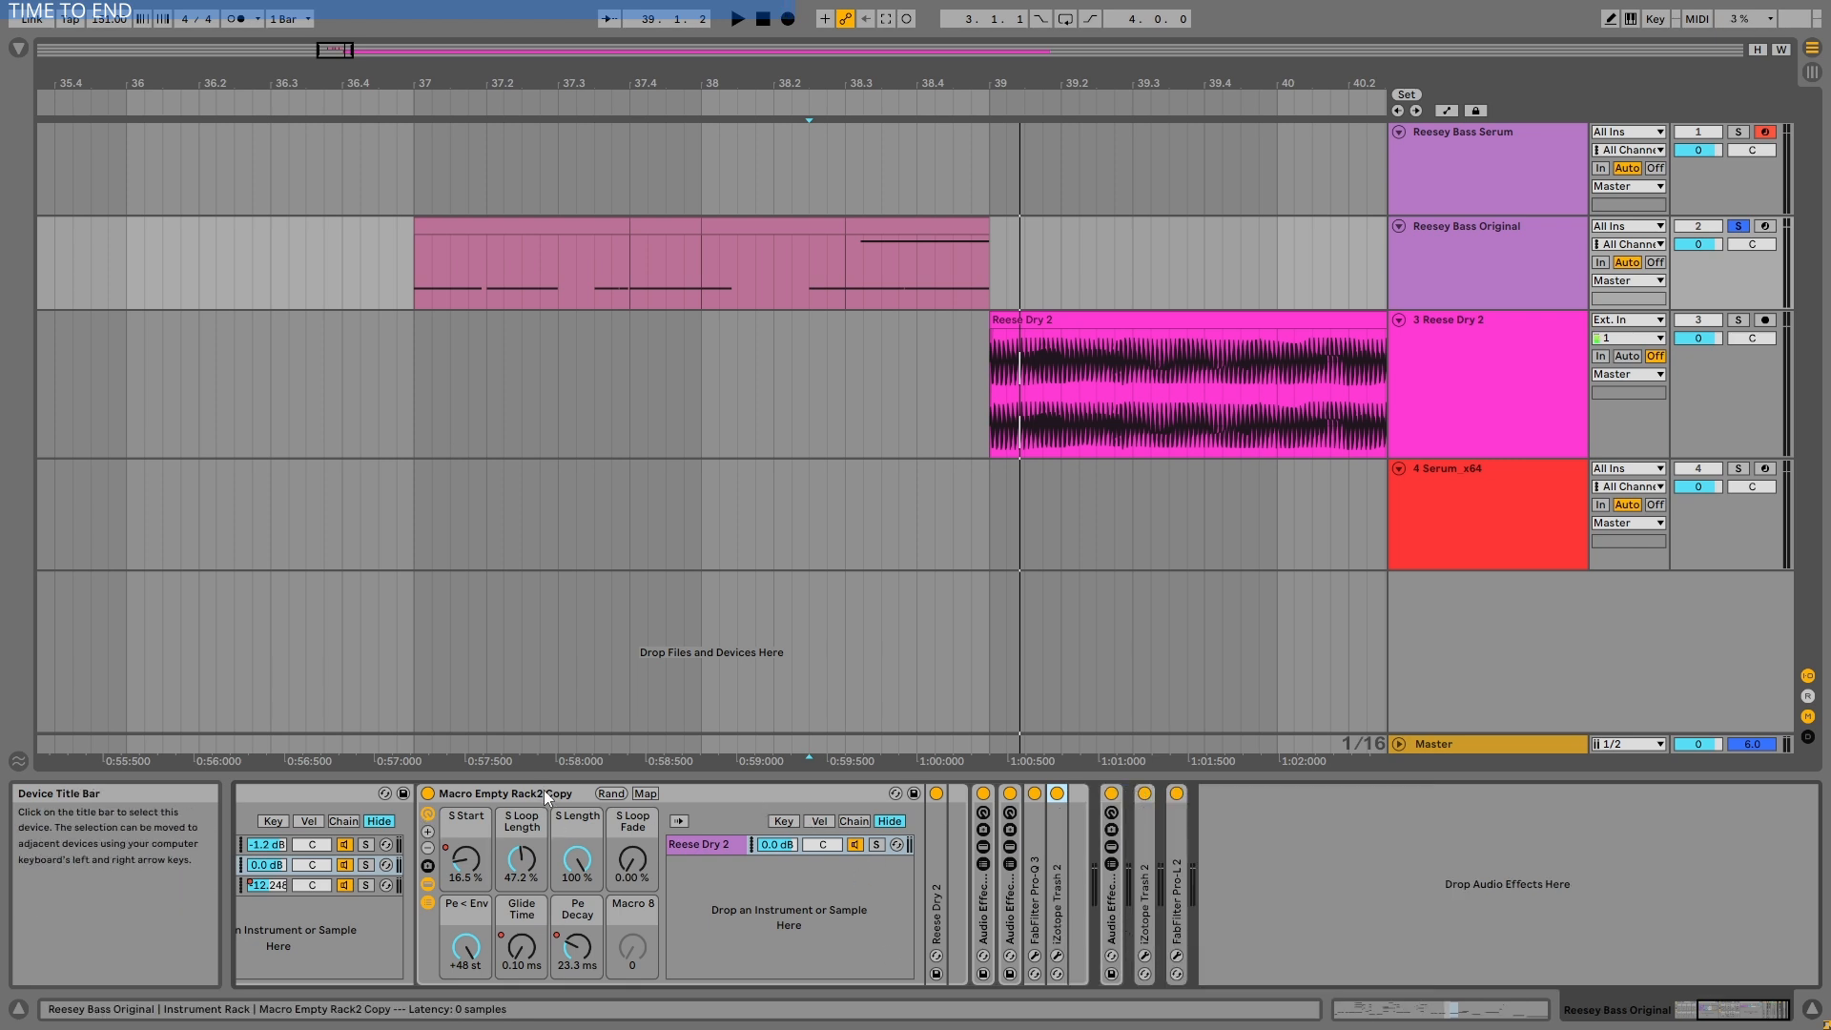
Review the three Instrument Rack chains, from the lower Operator to the upper Operator, ending on the Macro Empty chain.
drag(1730, 1008, 1716, 1010)
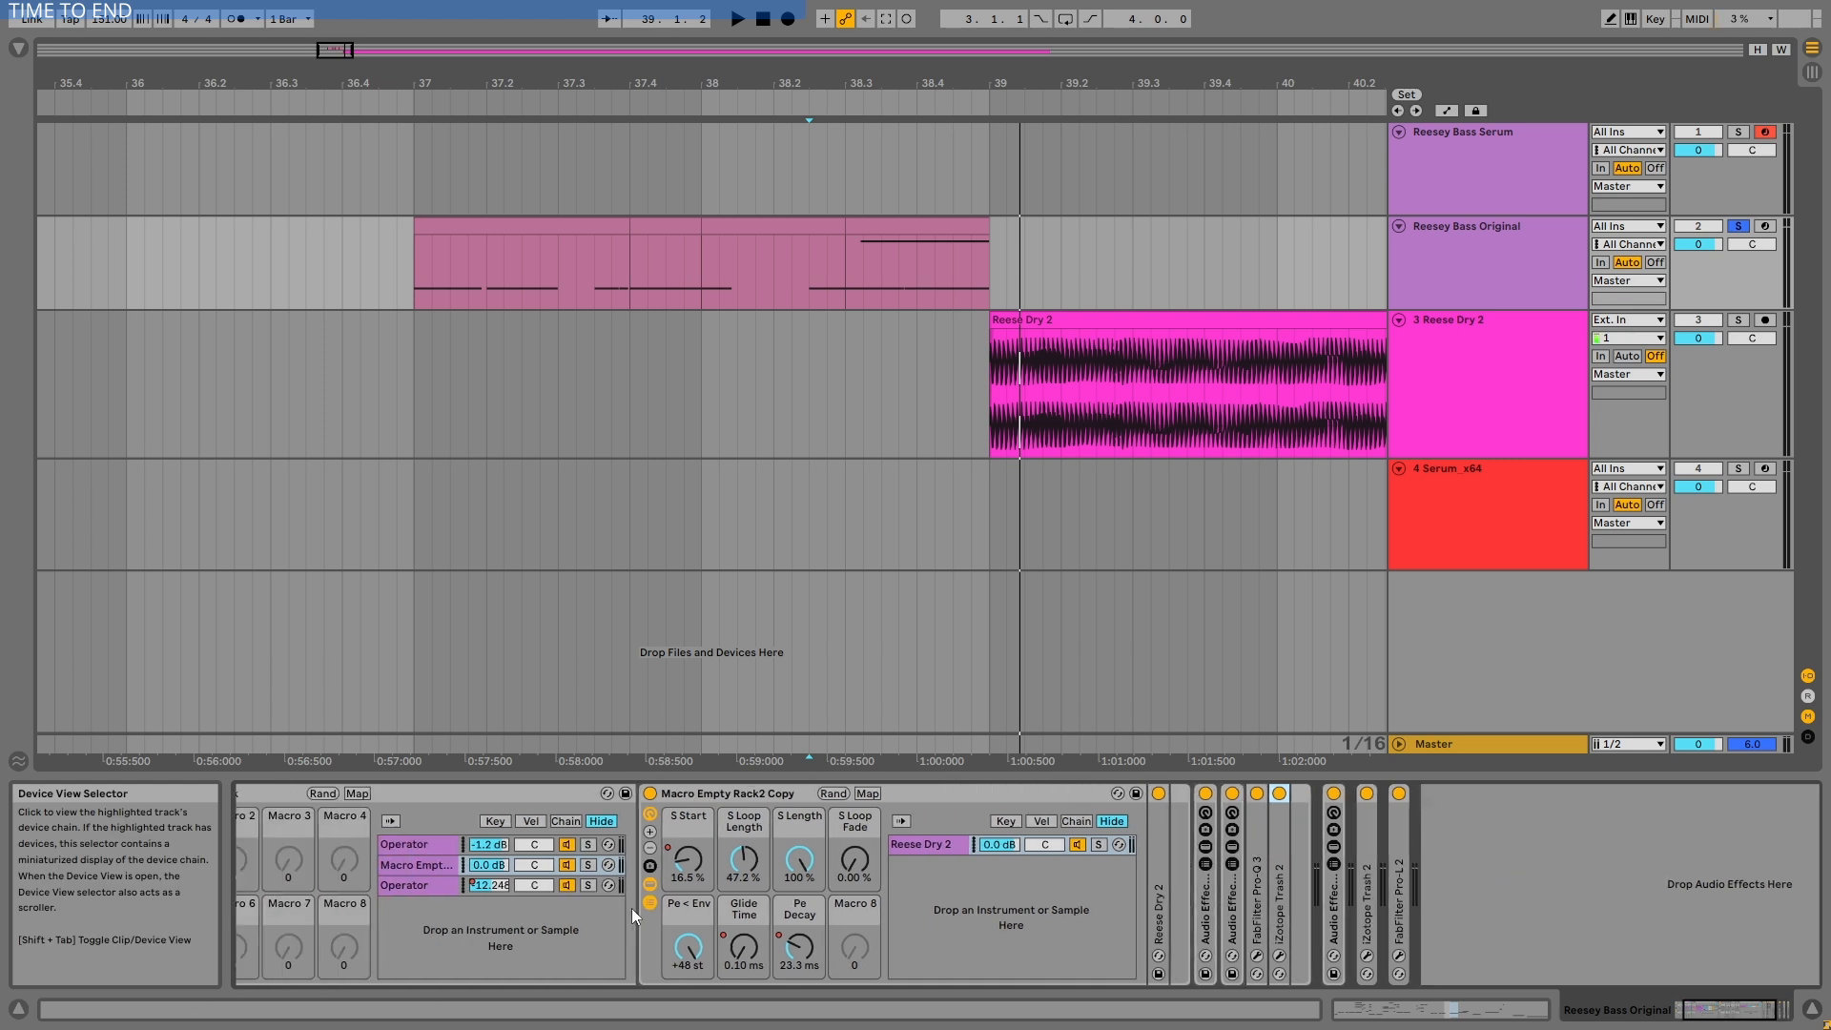
click(420, 888)
click(419, 841)
click(416, 870)
Unfold the third Audio Effect Rack to show its END LOW and END HIGH chains.
click(1335, 897)
double_click(1336, 896)
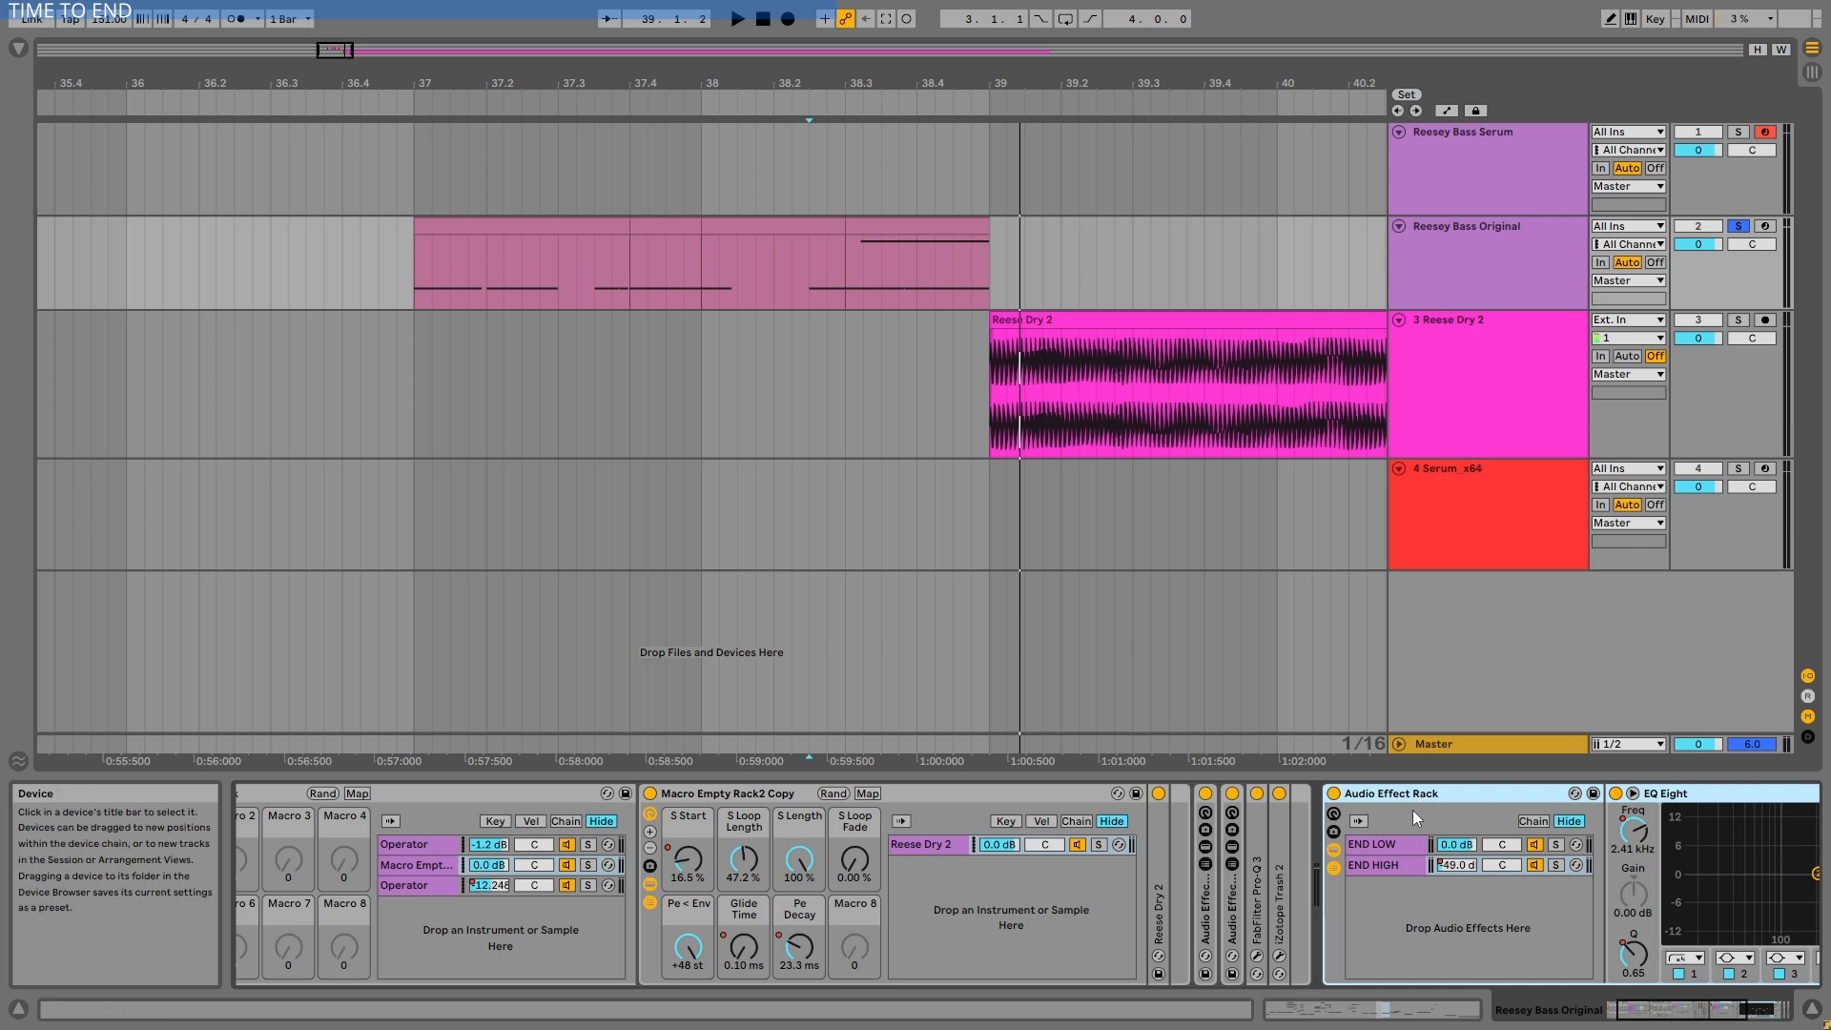
mouse_move(1664, 1014)
mouse_down()
mouse_move(1696, 1012)
mouse_move(1666, 1012)
mouse_up()
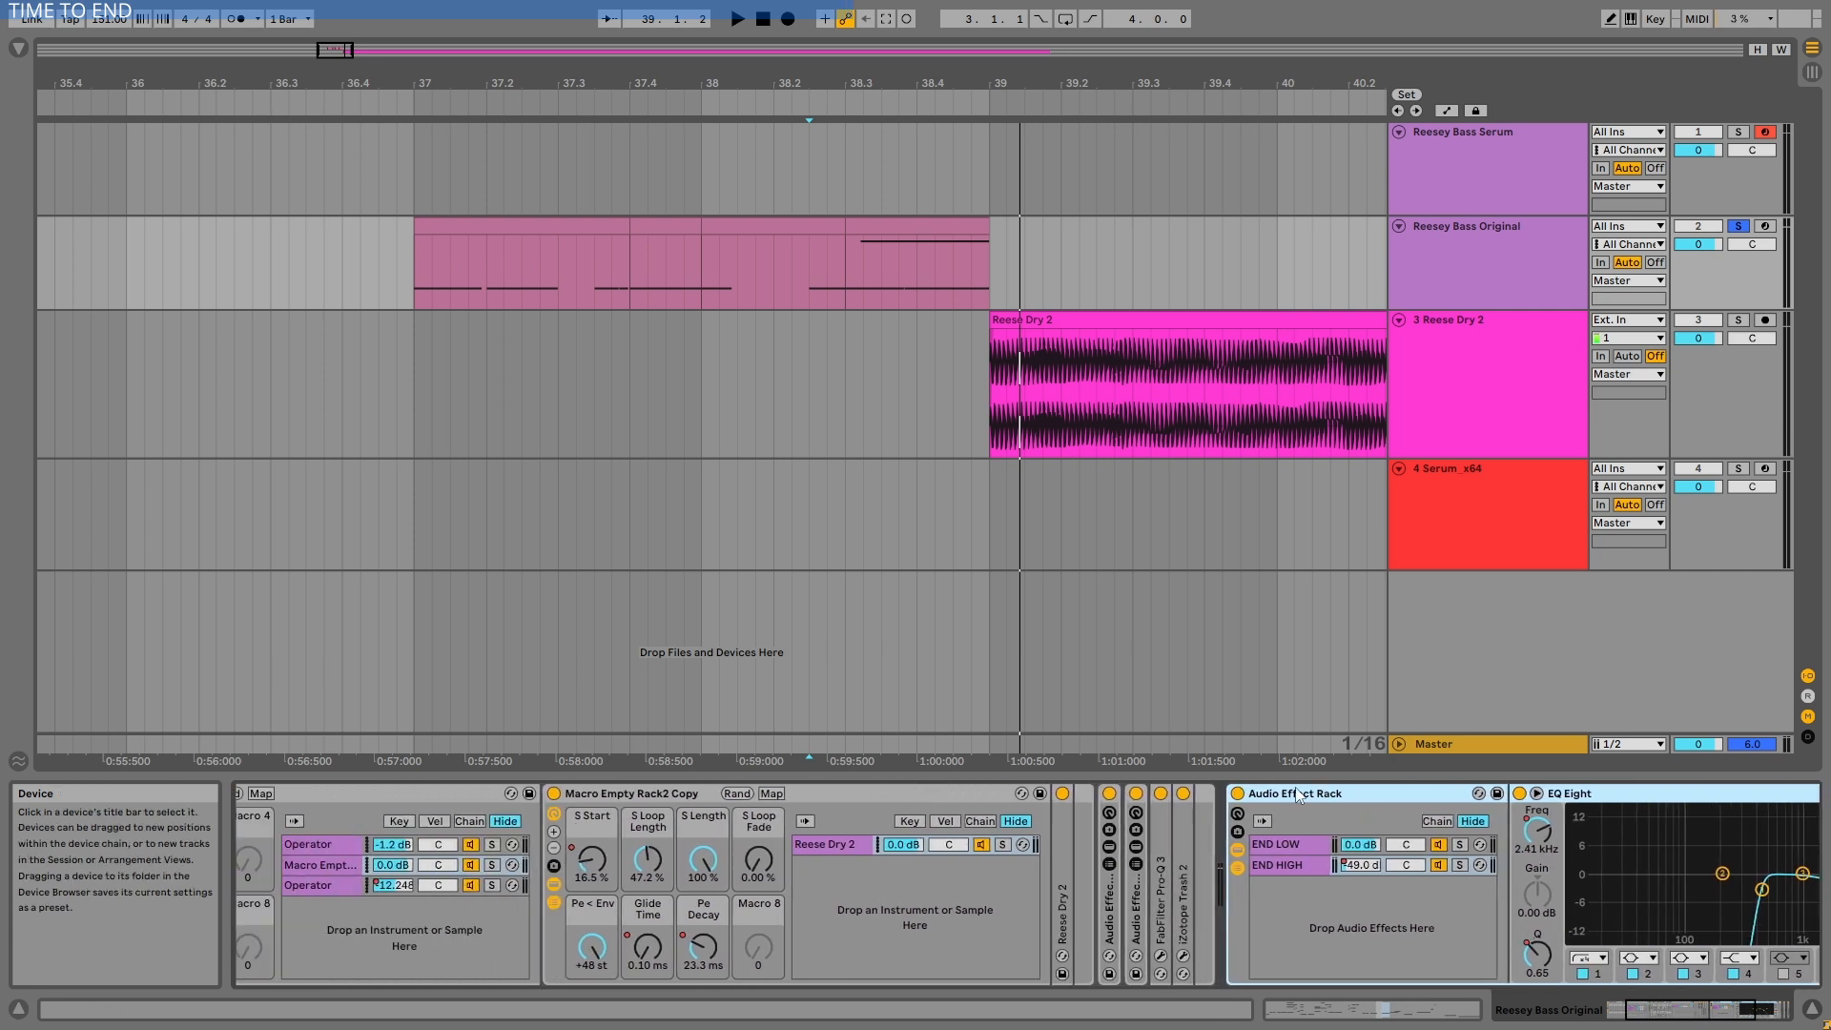
Turn off the END LOW/END HIGH rack and play the Reesey Bass Original clip from 38.2.2.
click(1237, 794)
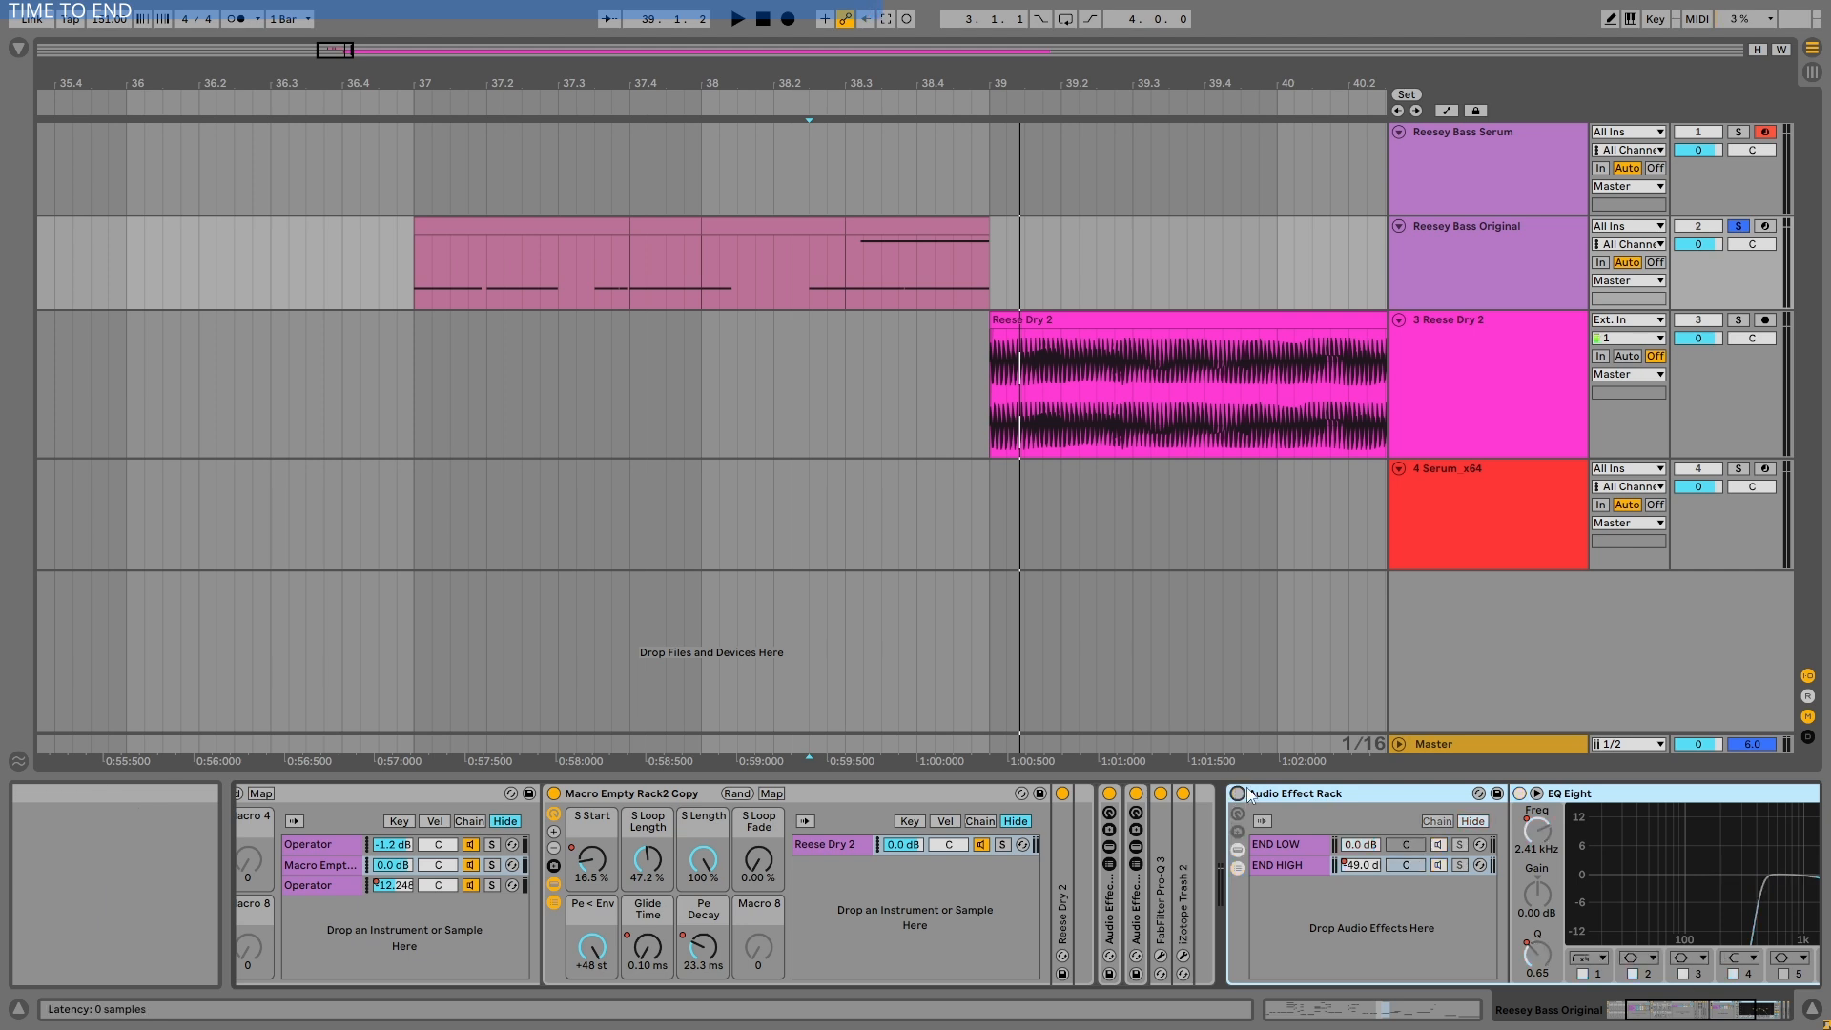
click(798, 270)
key(space)
key(space)
key(space)
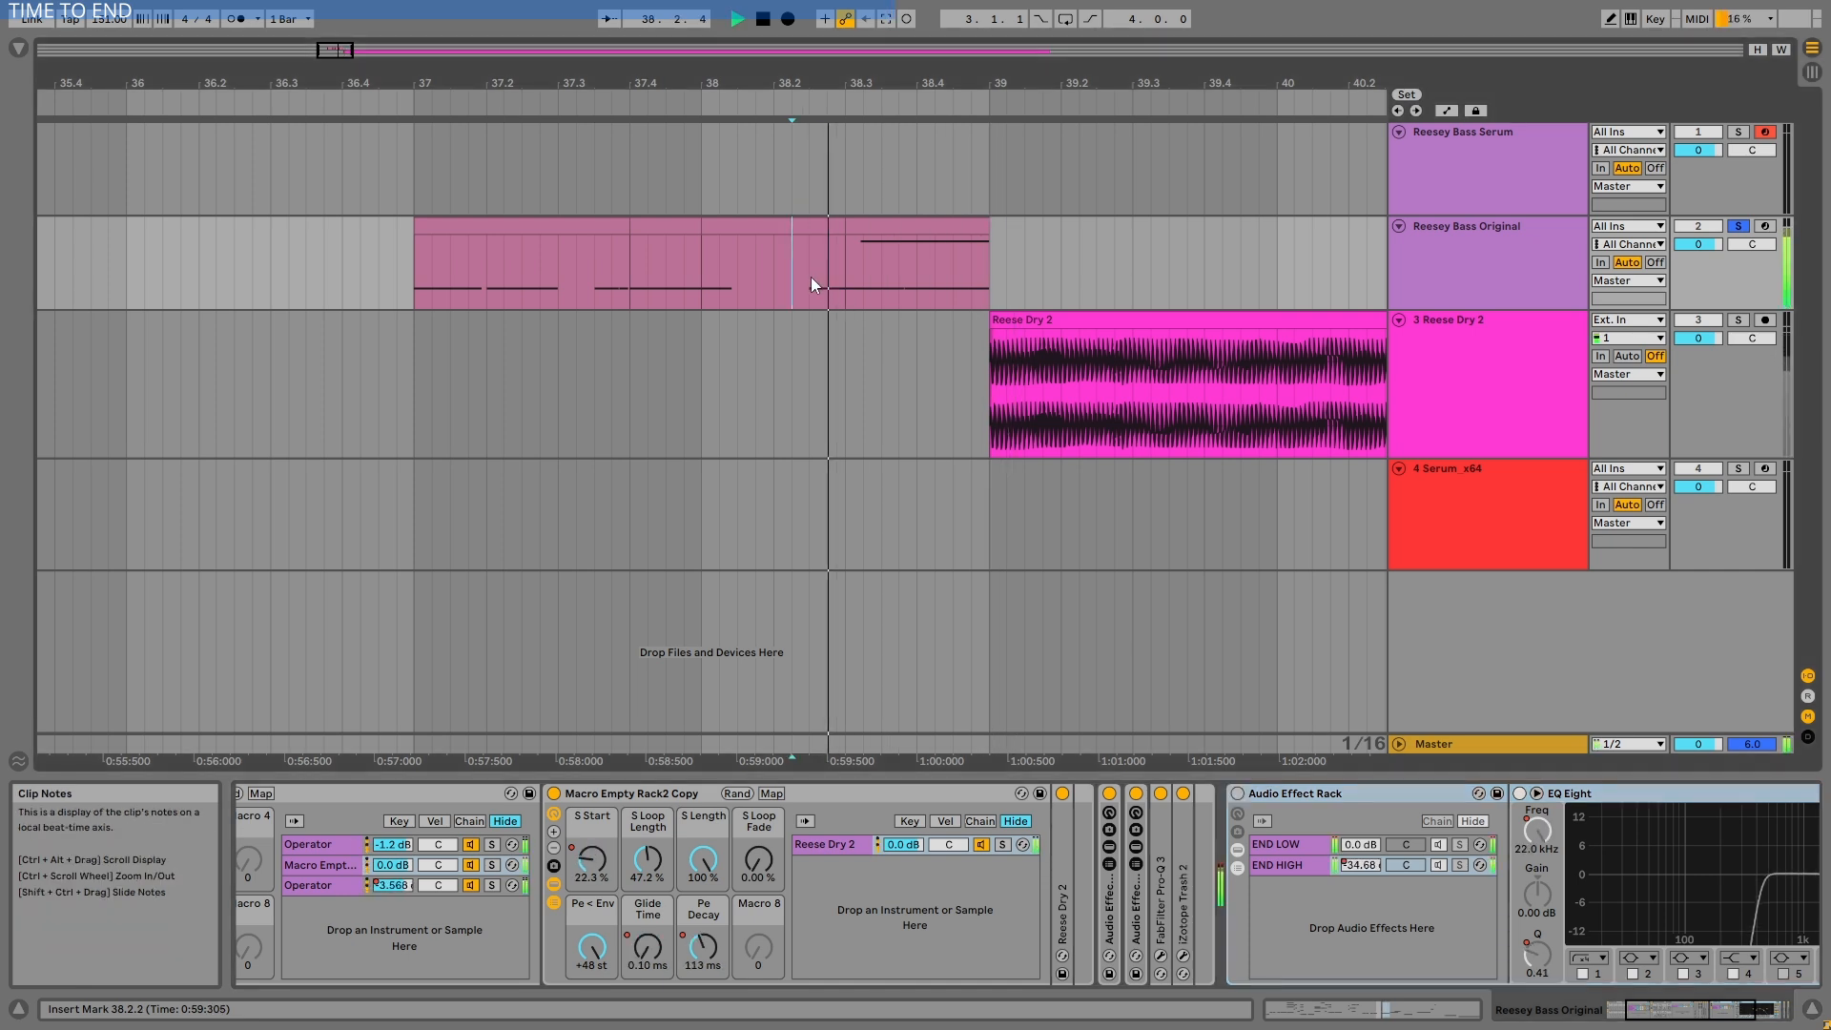
key(space)
Turn the END LOW/END HIGH rack back on and compare it off and on during playback, leaving it active.
click(1312, 797)
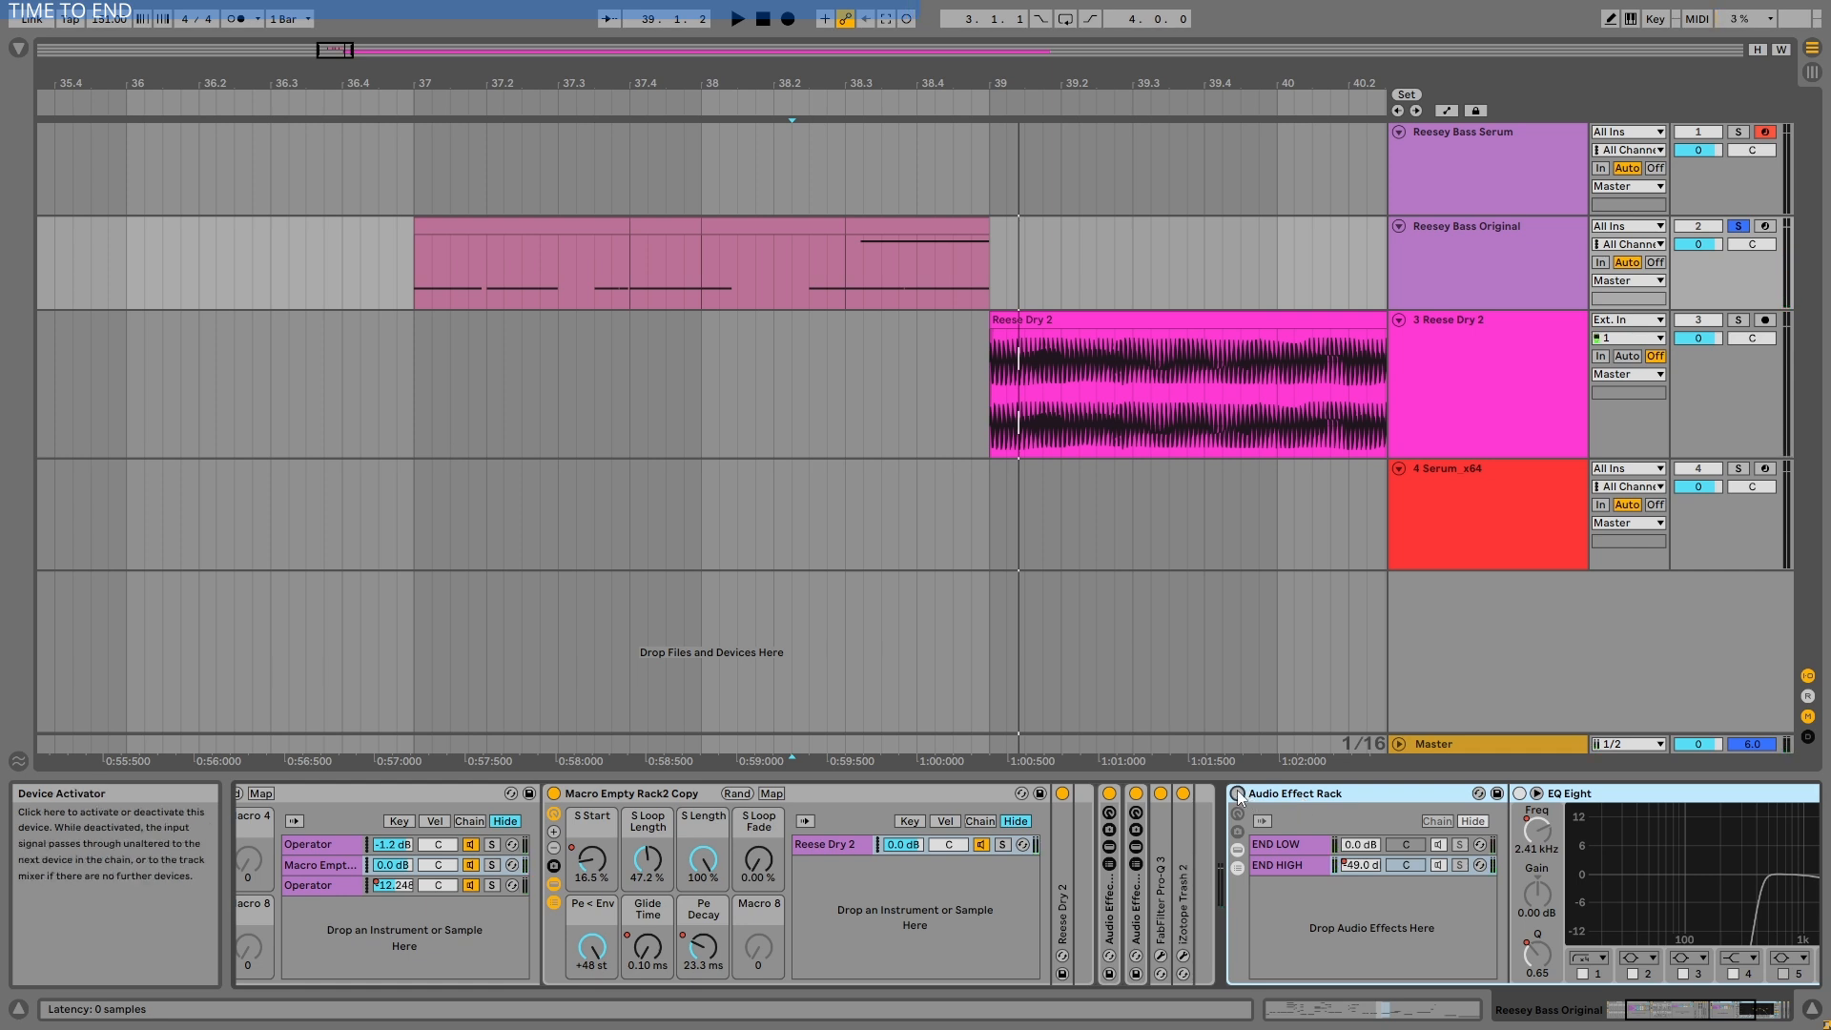
key(0)
key(space)
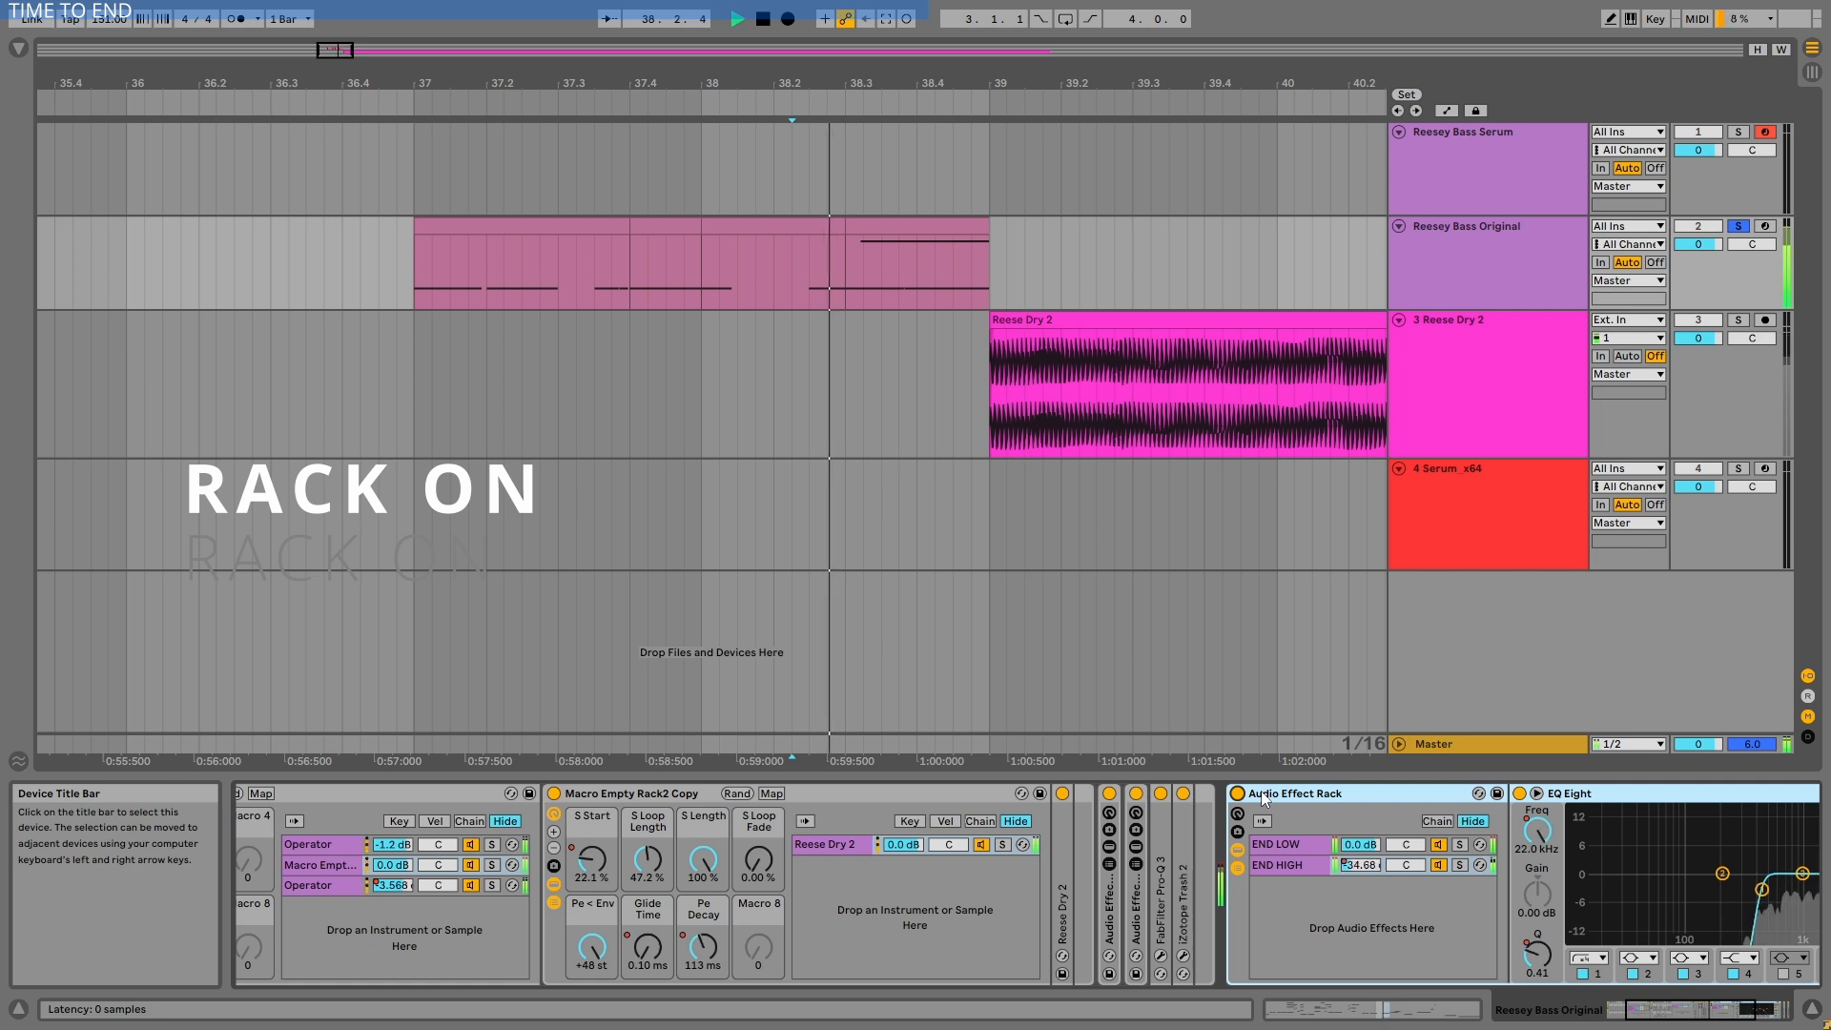
click(1238, 793)
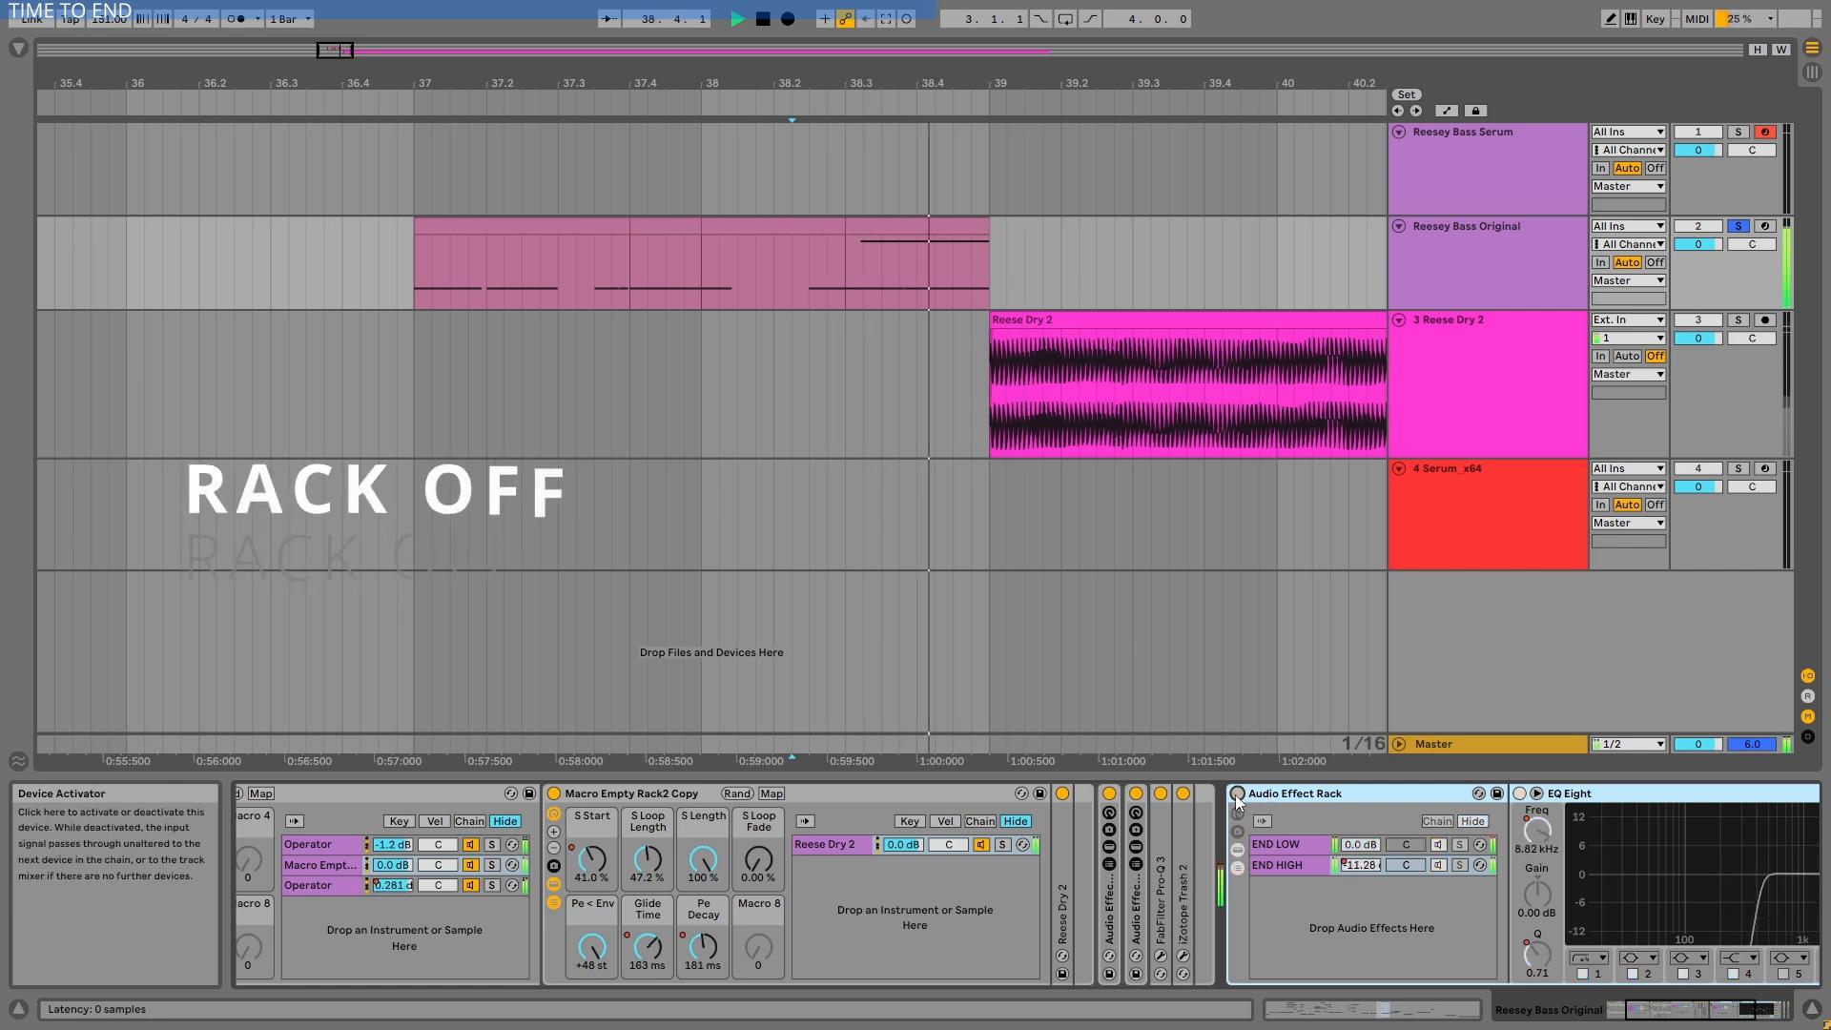
click(1238, 793)
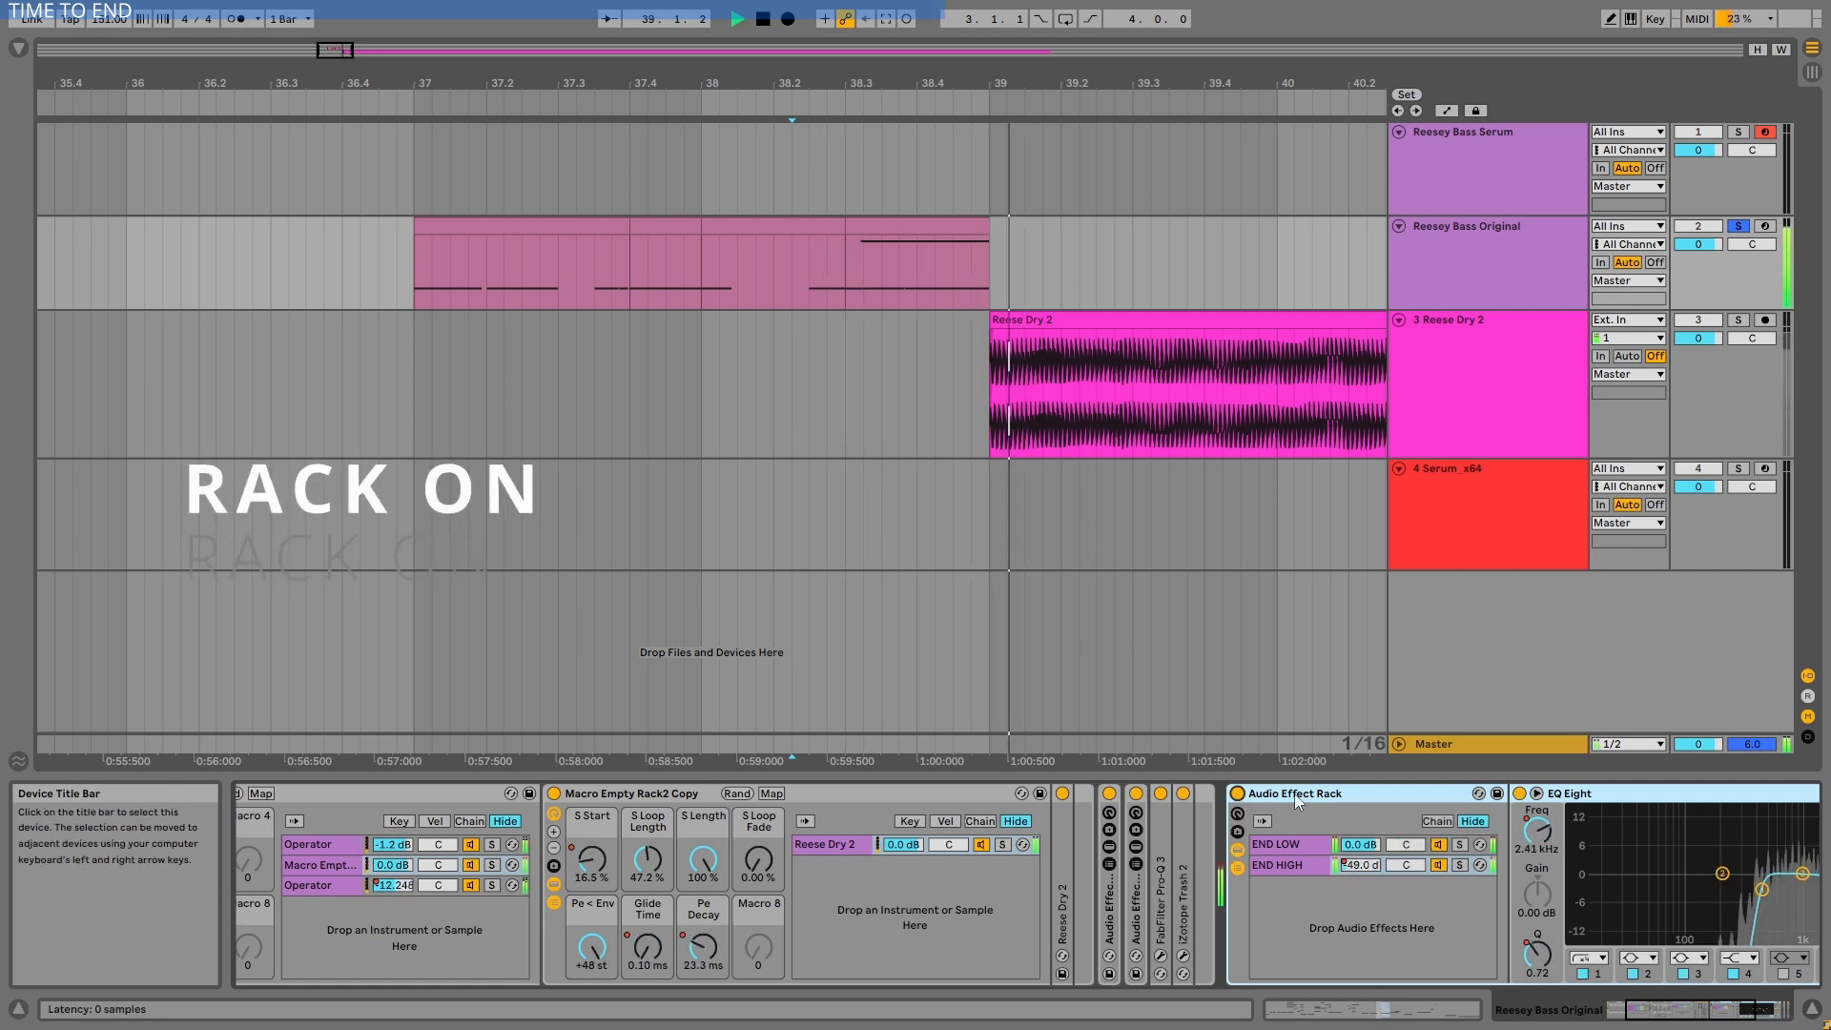
Examine the EQ Eight in the END HIGH and END LOW chains and play the bass again.
click(1648, 1009)
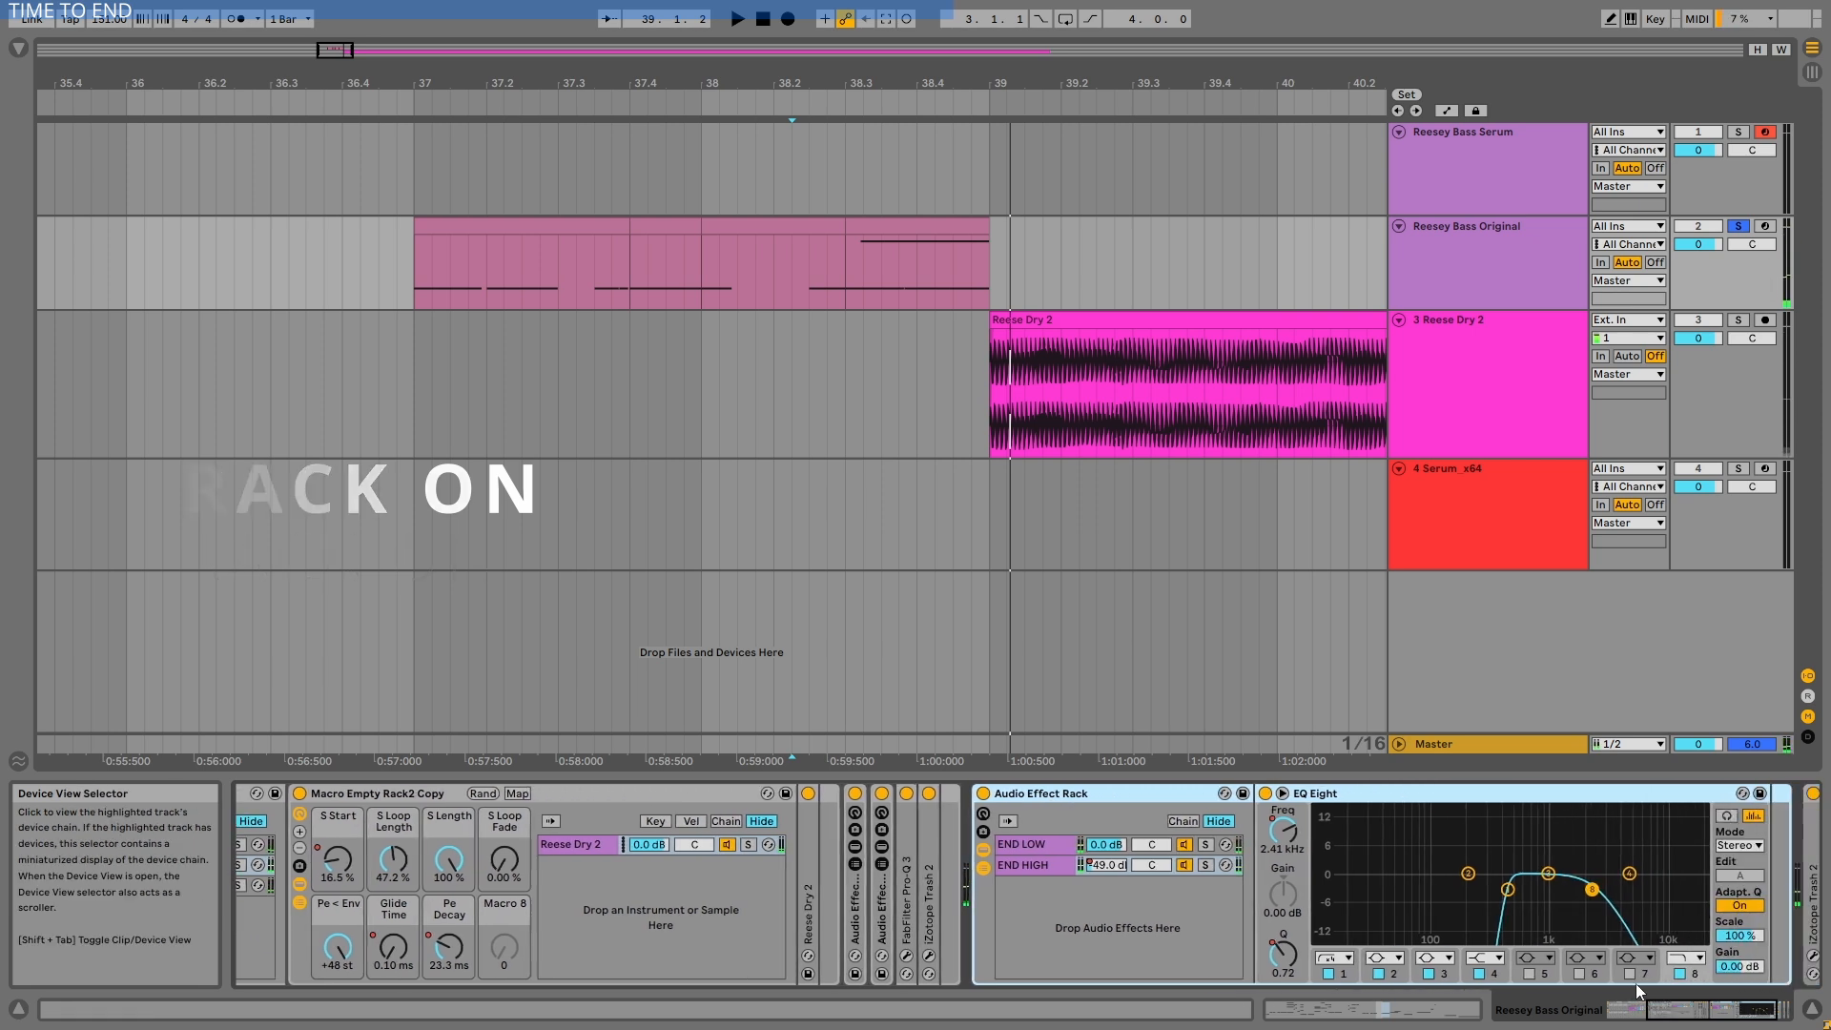
click(1022, 865)
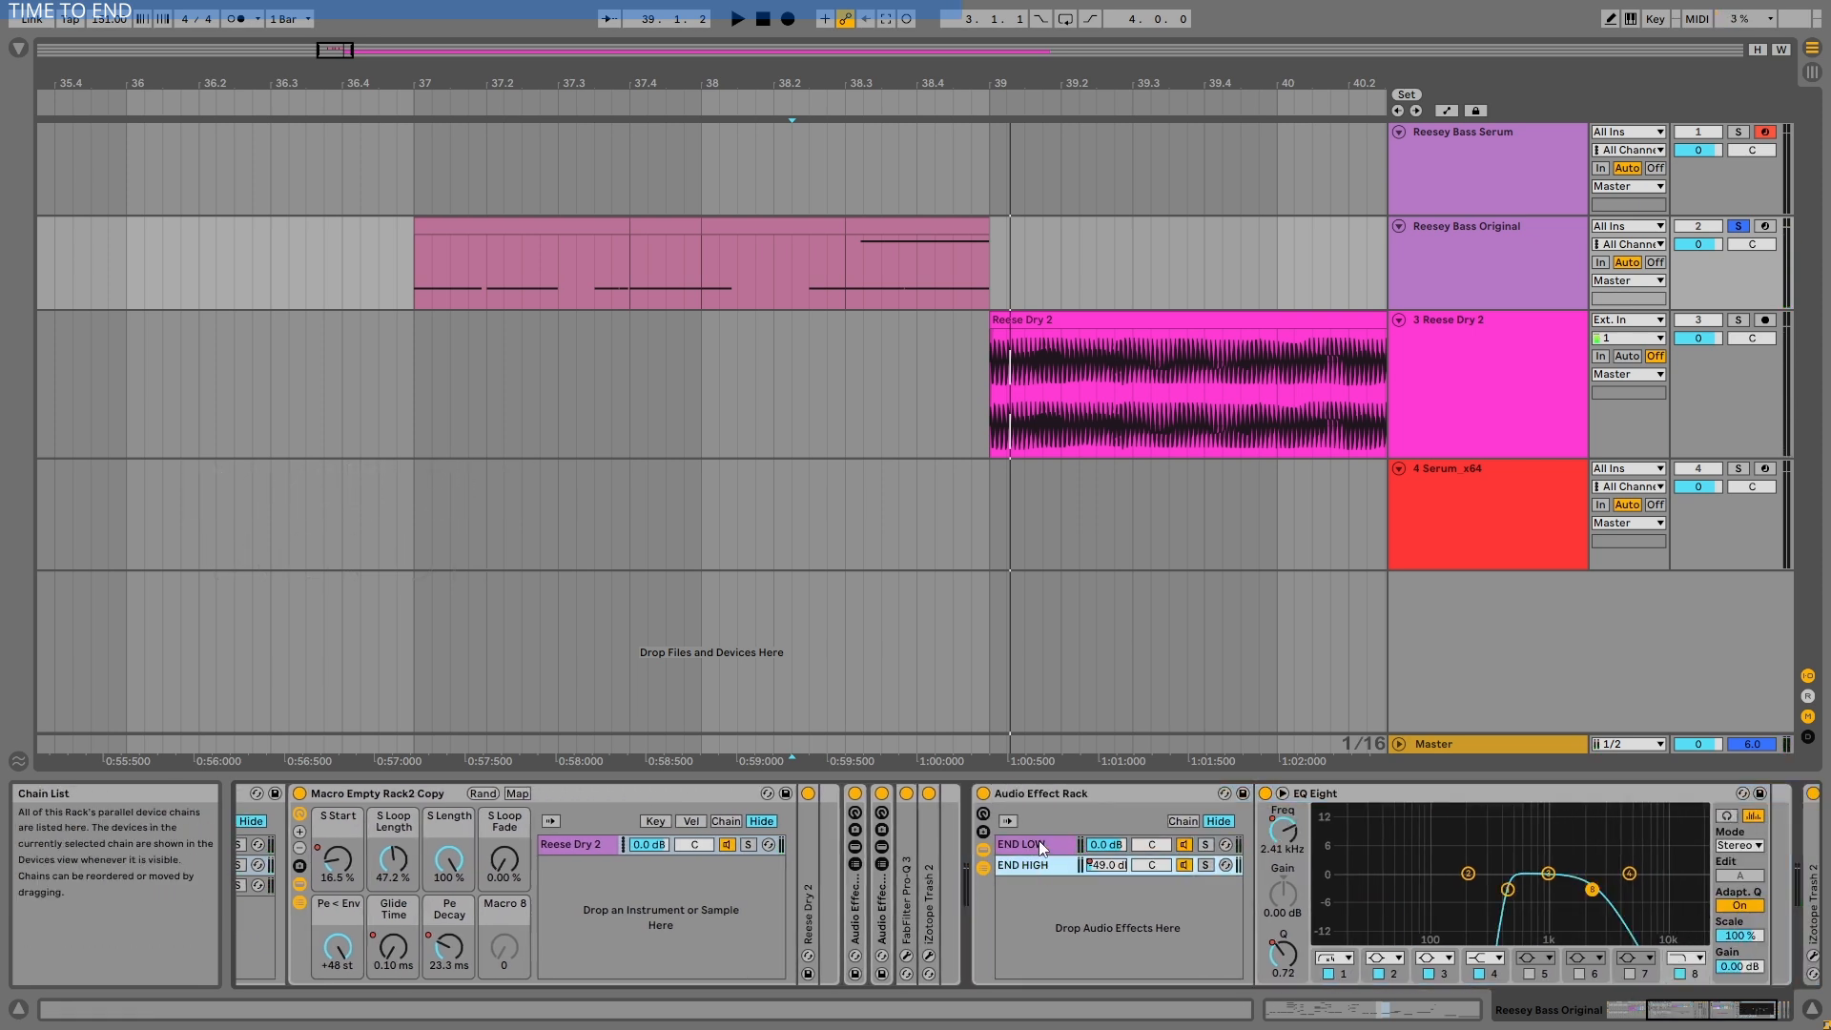
click(1038, 839)
click(1039, 863)
key(space)
click(1039, 847)
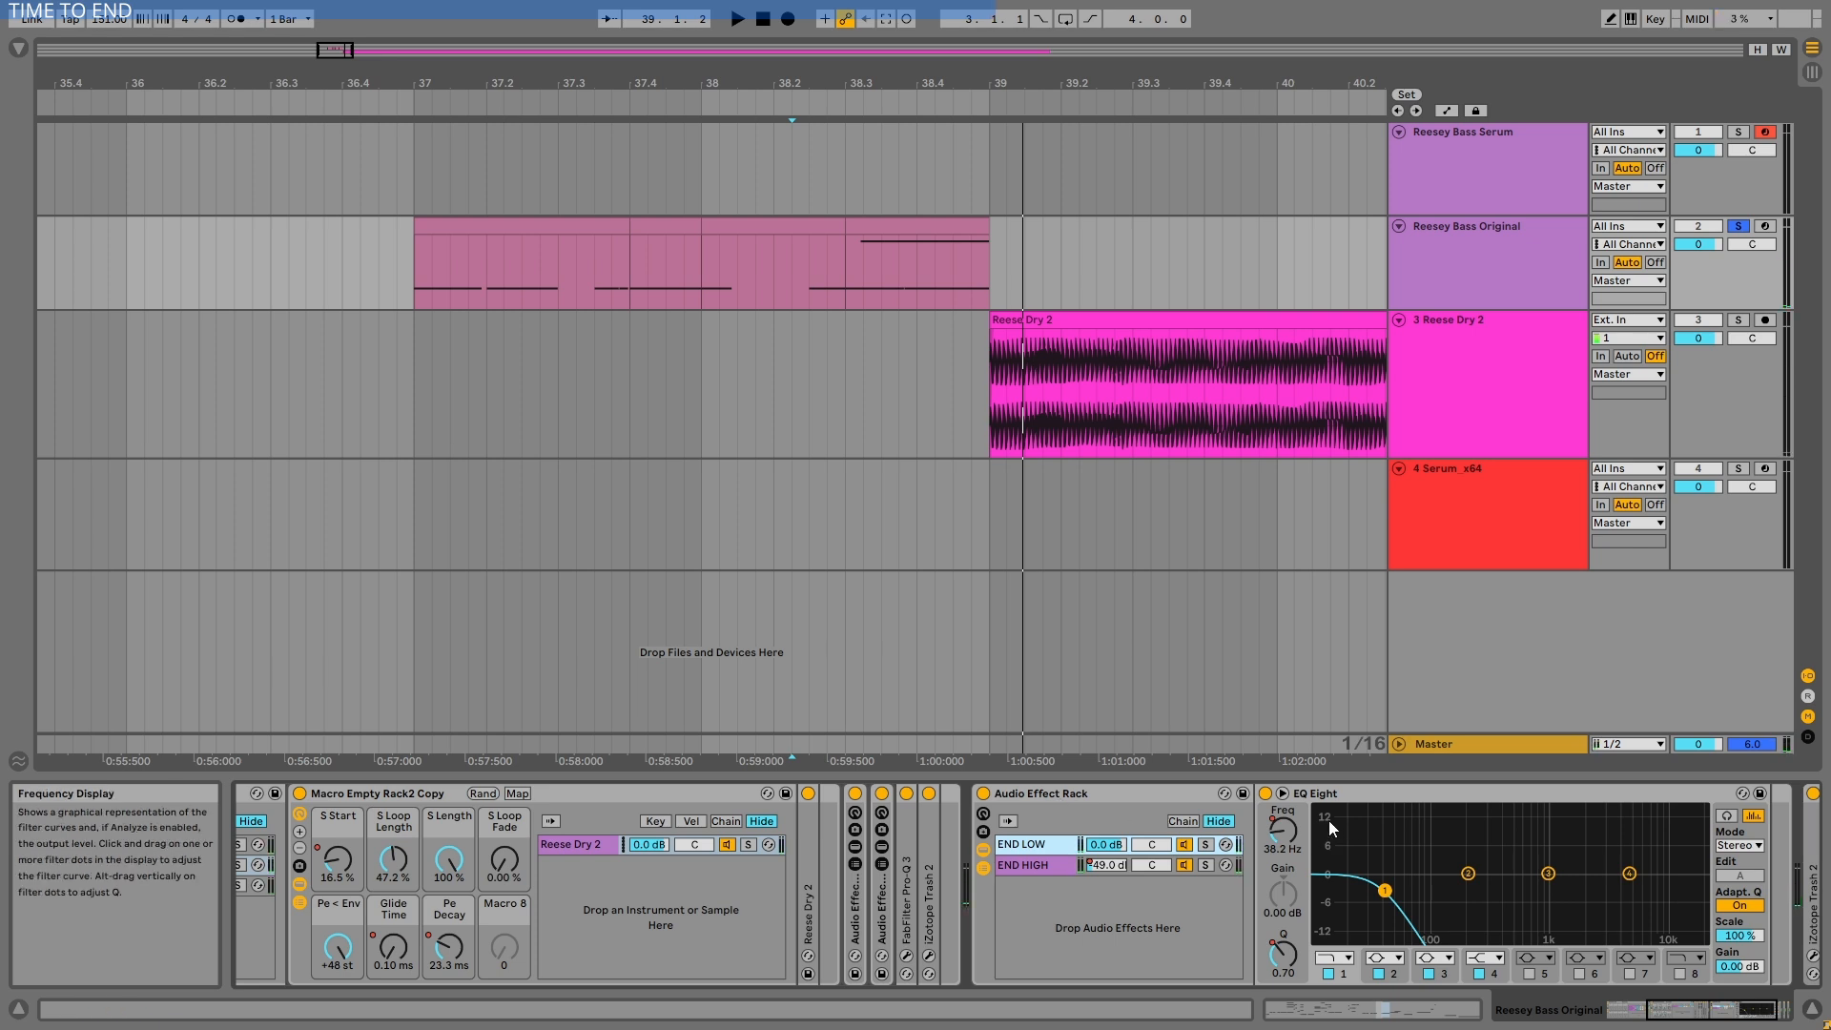
Fold the END LOW/END HIGH rack and view the final iZotope Trash 2 and FabFilter Pro-L 2, leaving them folded.
double_click(1050, 795)
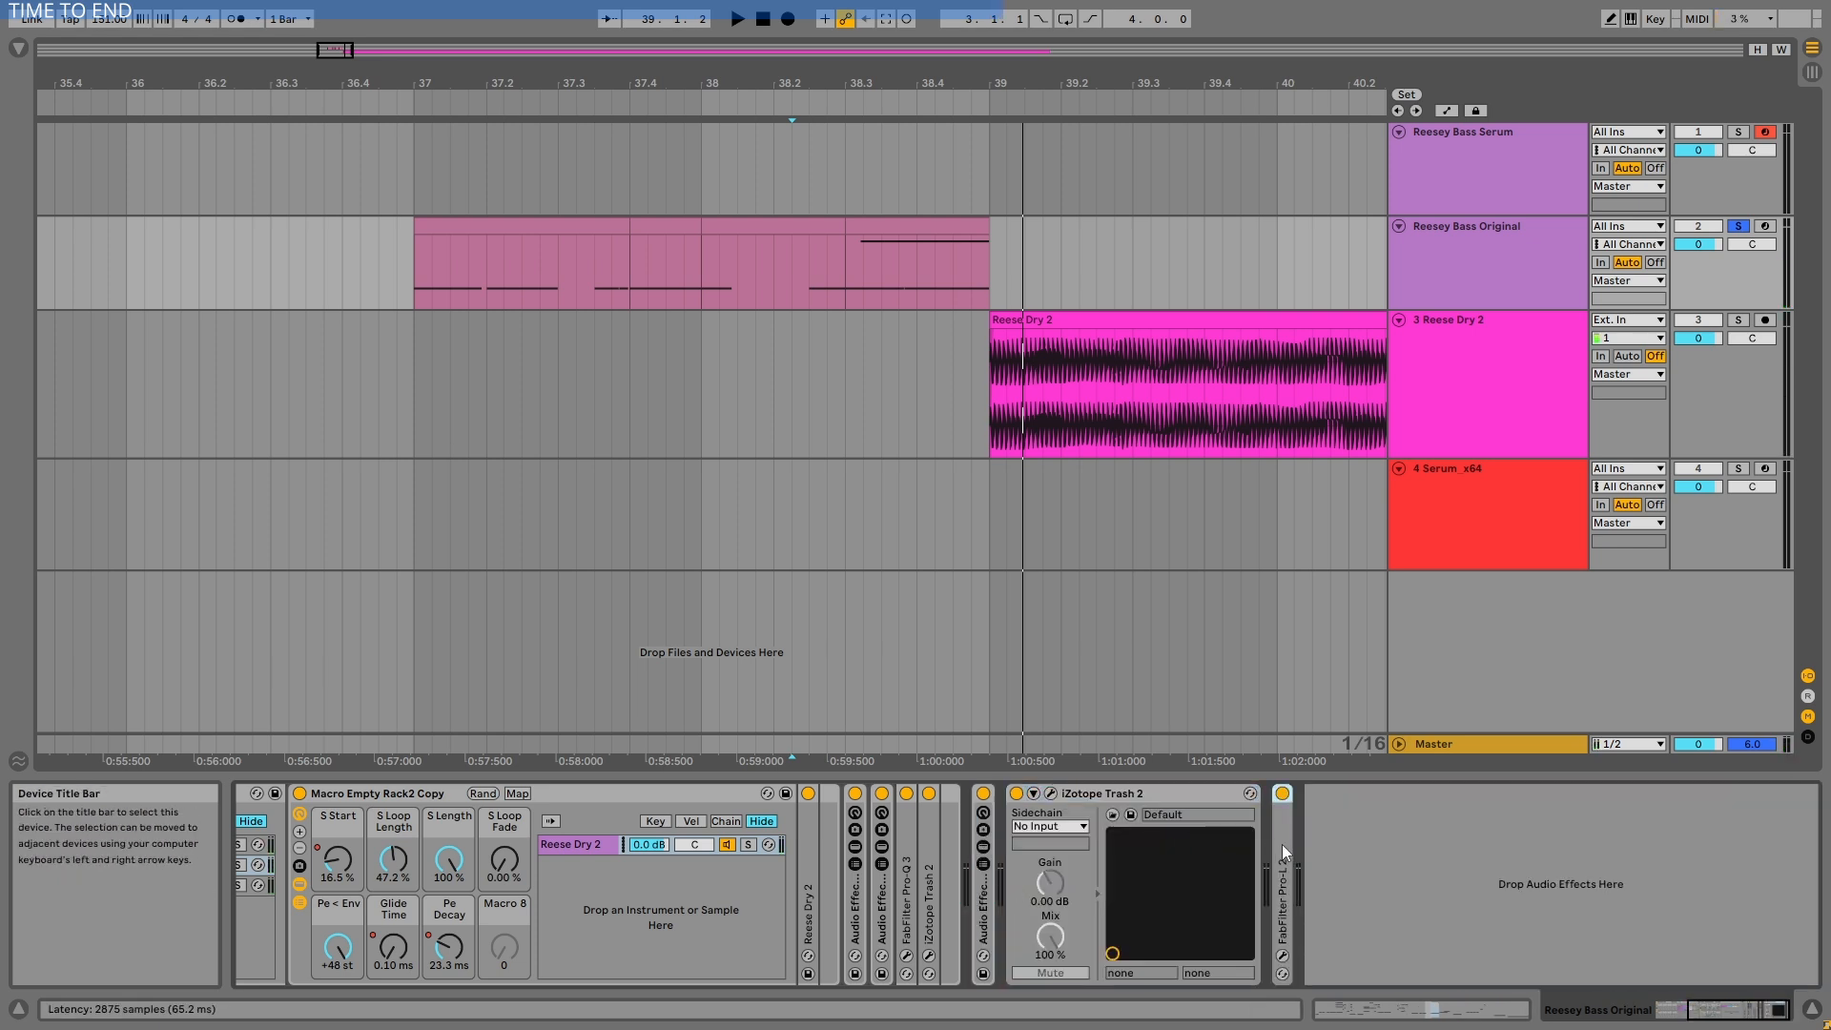
double_click(1282, 844)
double_click(1352, 788)
double_click(1143, 793)
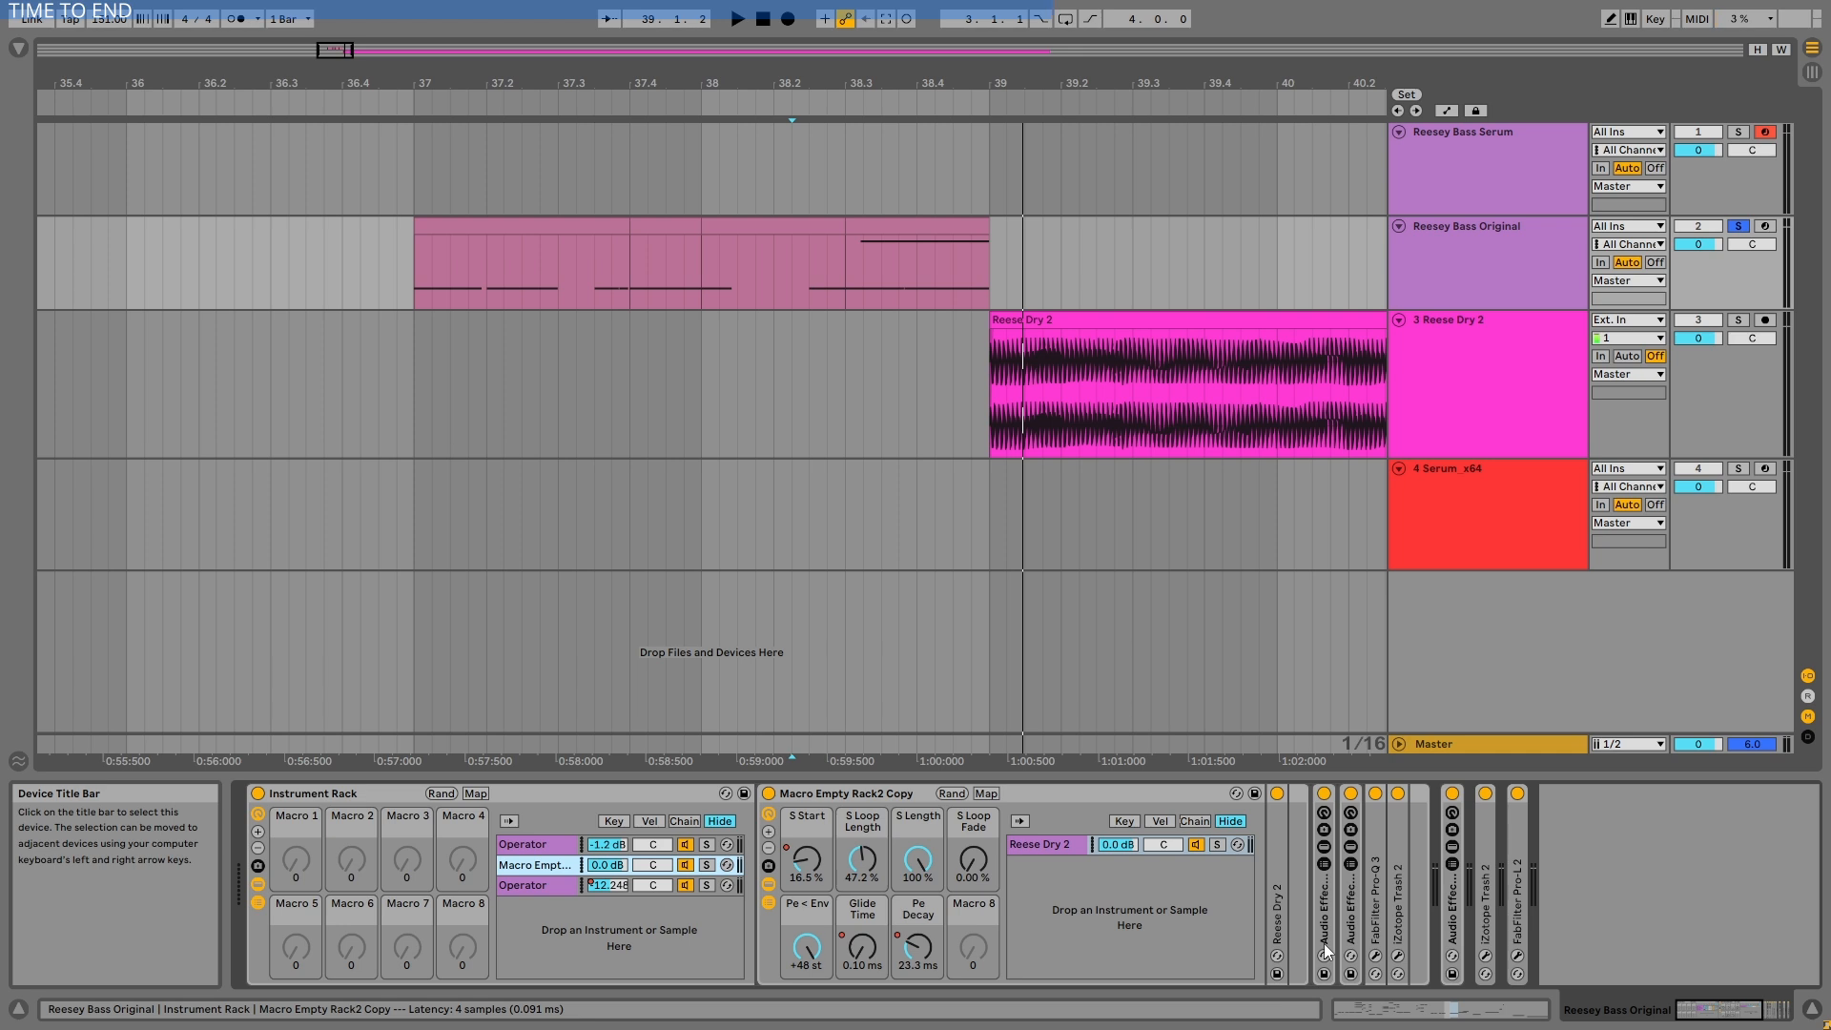
Select and solo the Reesey Bass Serum track and show the devices of its Serum chain.
click(1455, 181)
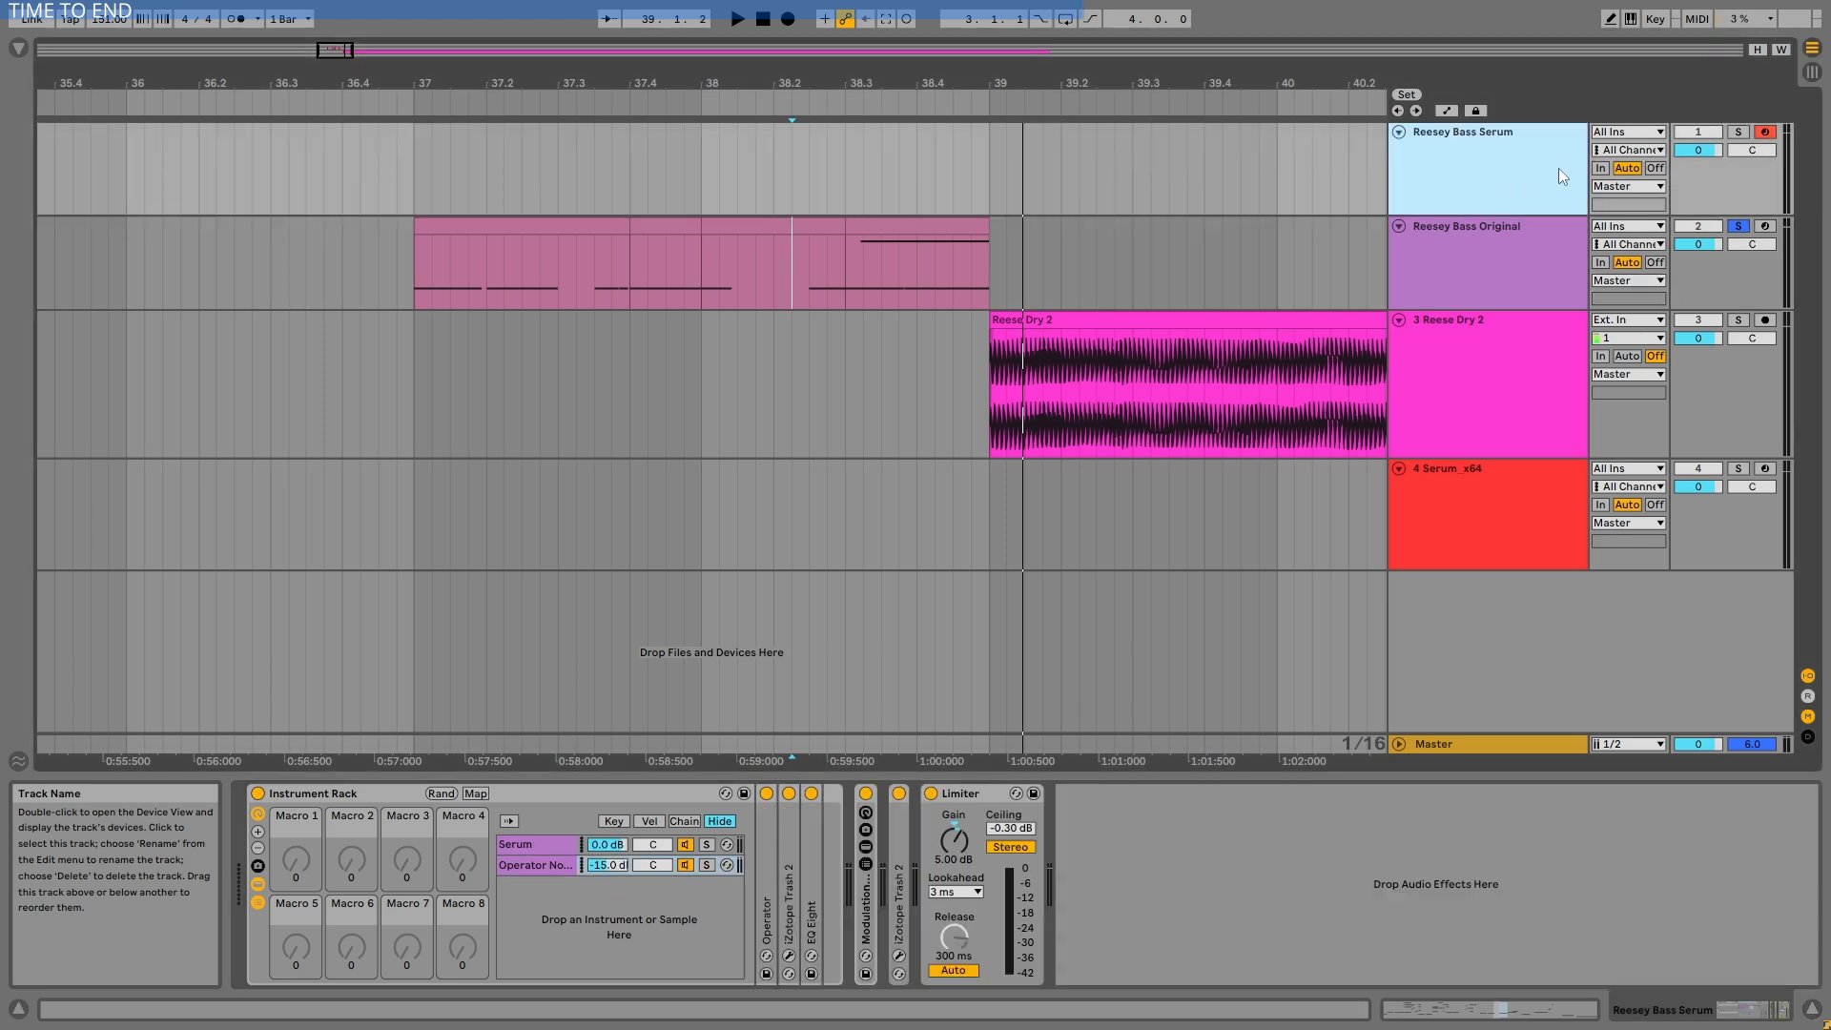
click(1738, 132)
click(534, 845)
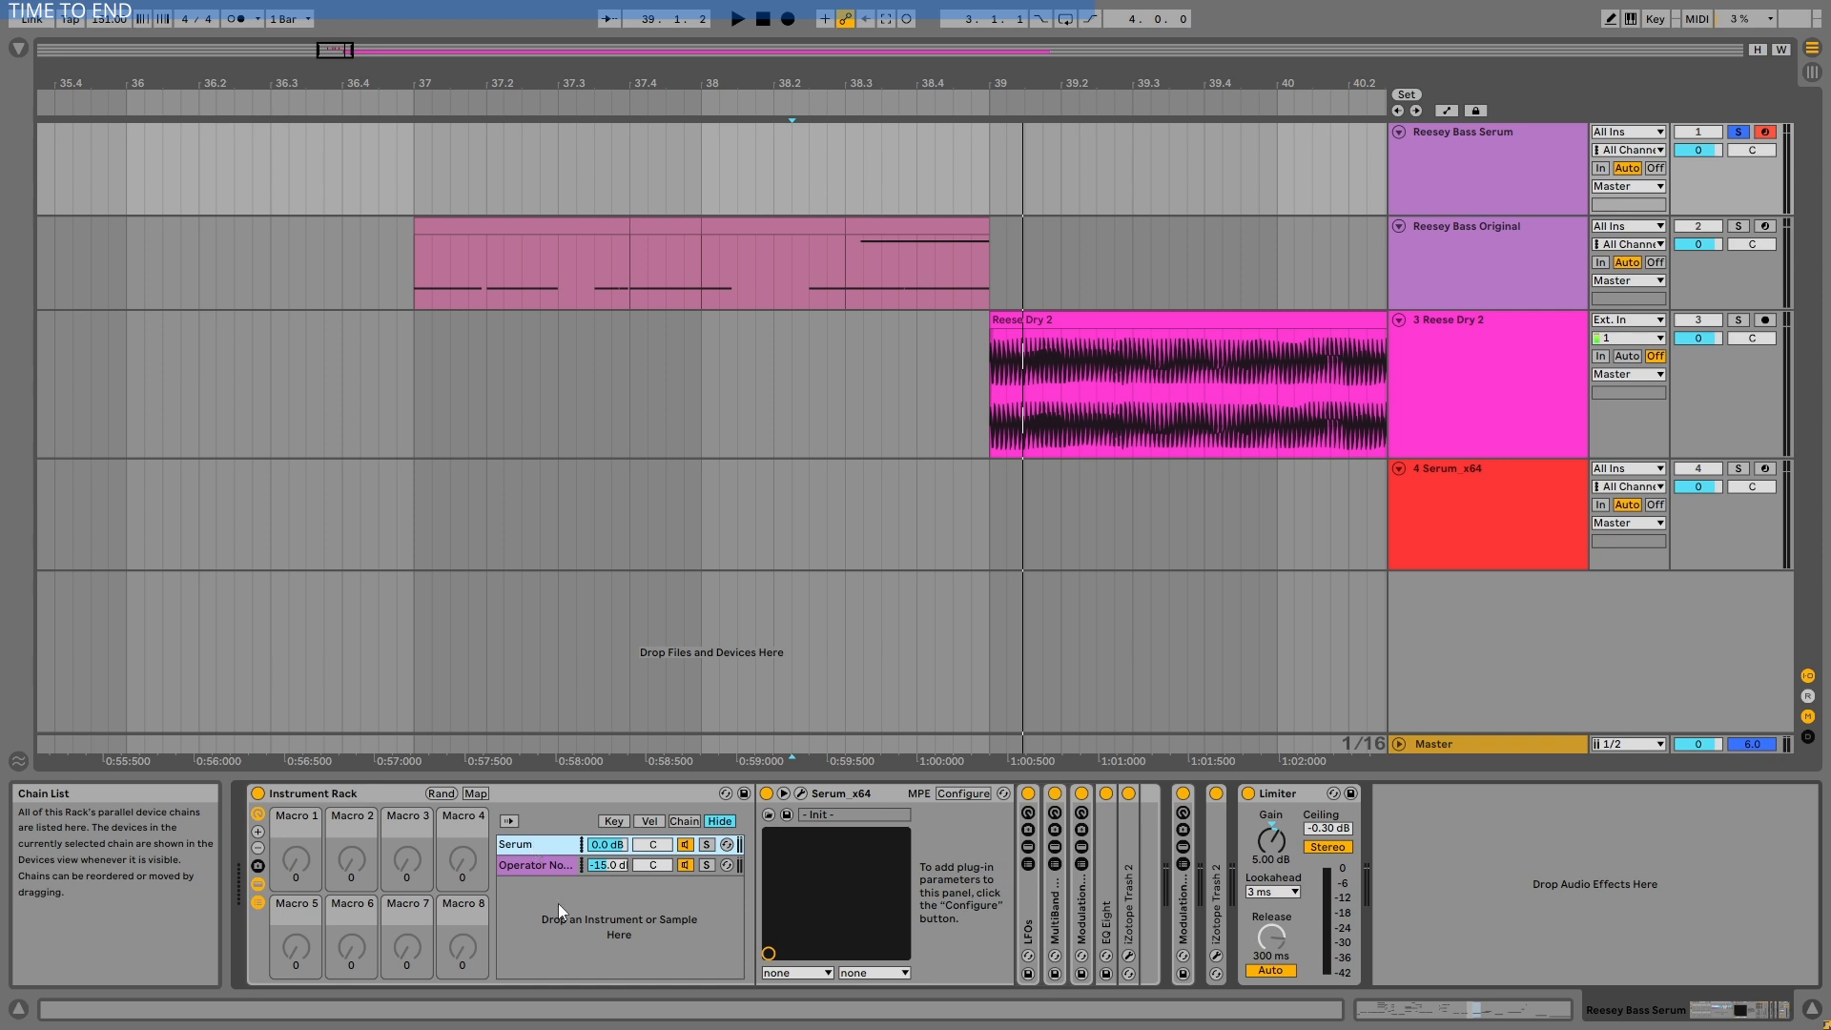
Inspect the Operator in the second Instrument Rack chain, fold it and return to the Serum chain.
click(534, 874)
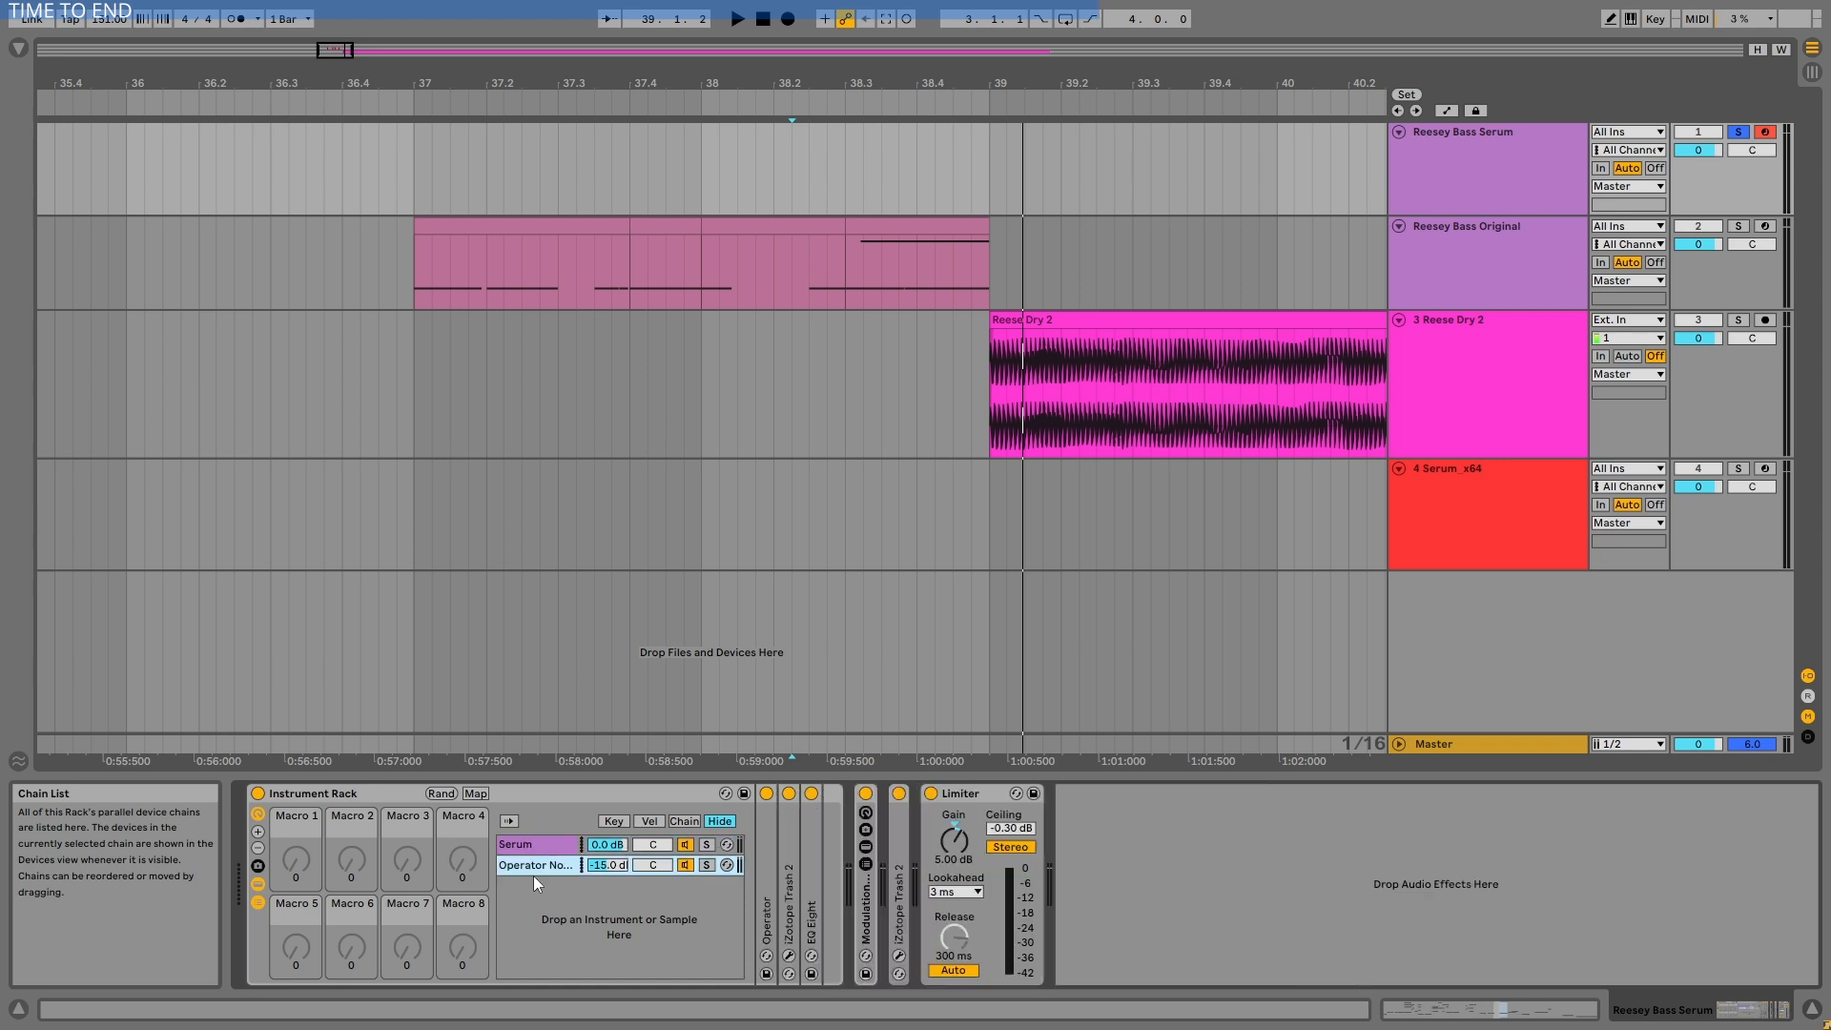
double_click(762, 902)
double_click(858, 791)
click(535, 845)
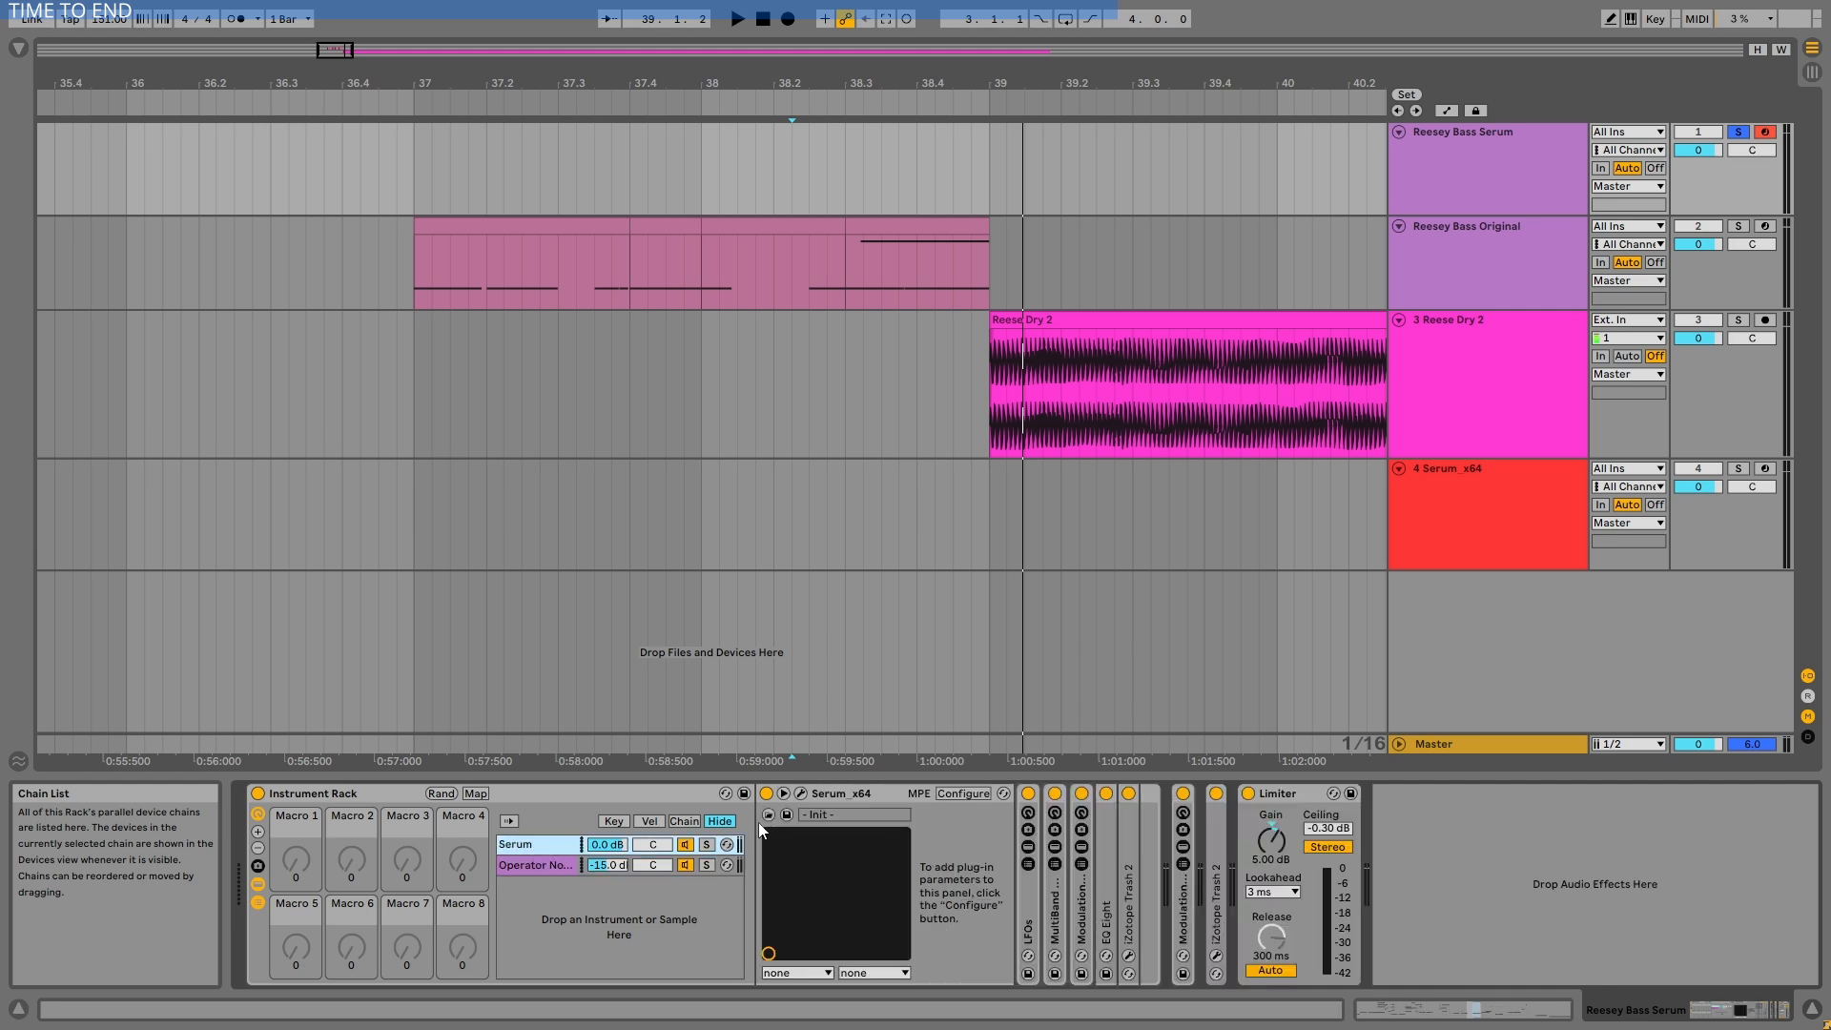
Open the Serum plug-in and examine its FX filter and the LFO 1 and LFO 2 shapes, then return to the oscillators.
click(800, 794)
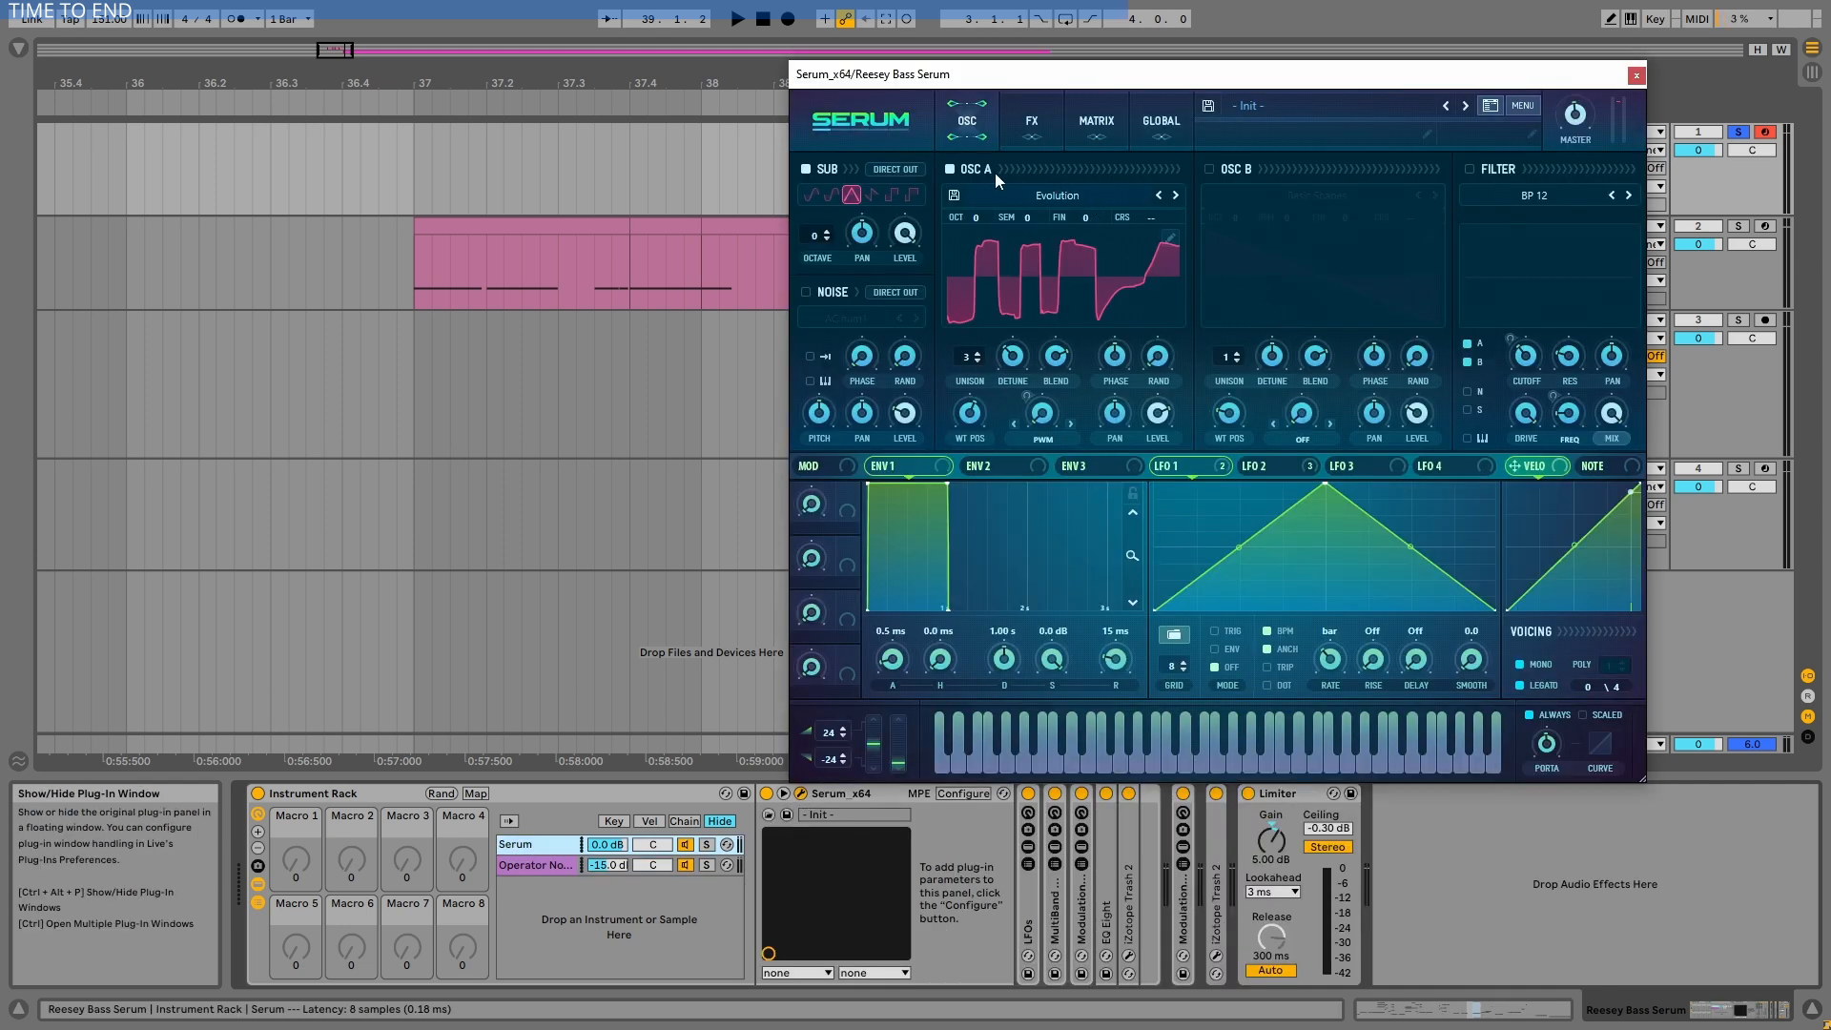
click(1034, 123)
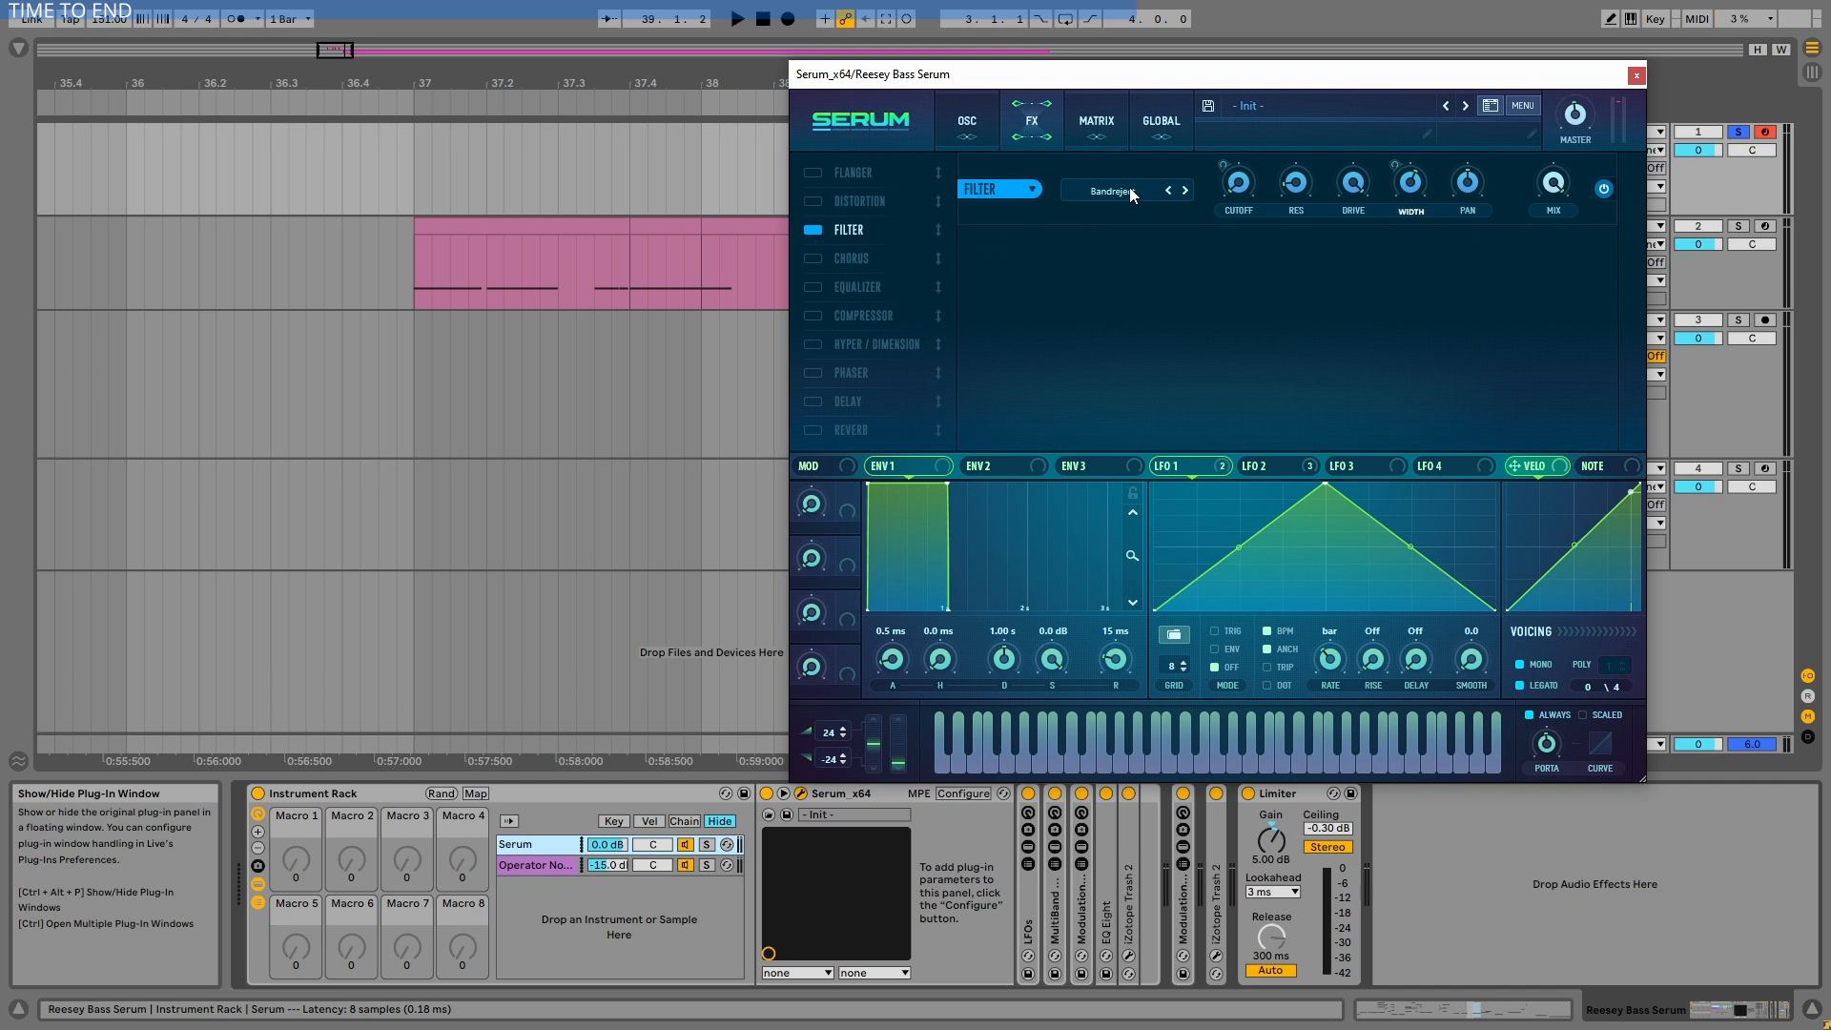
click(1256, 466)
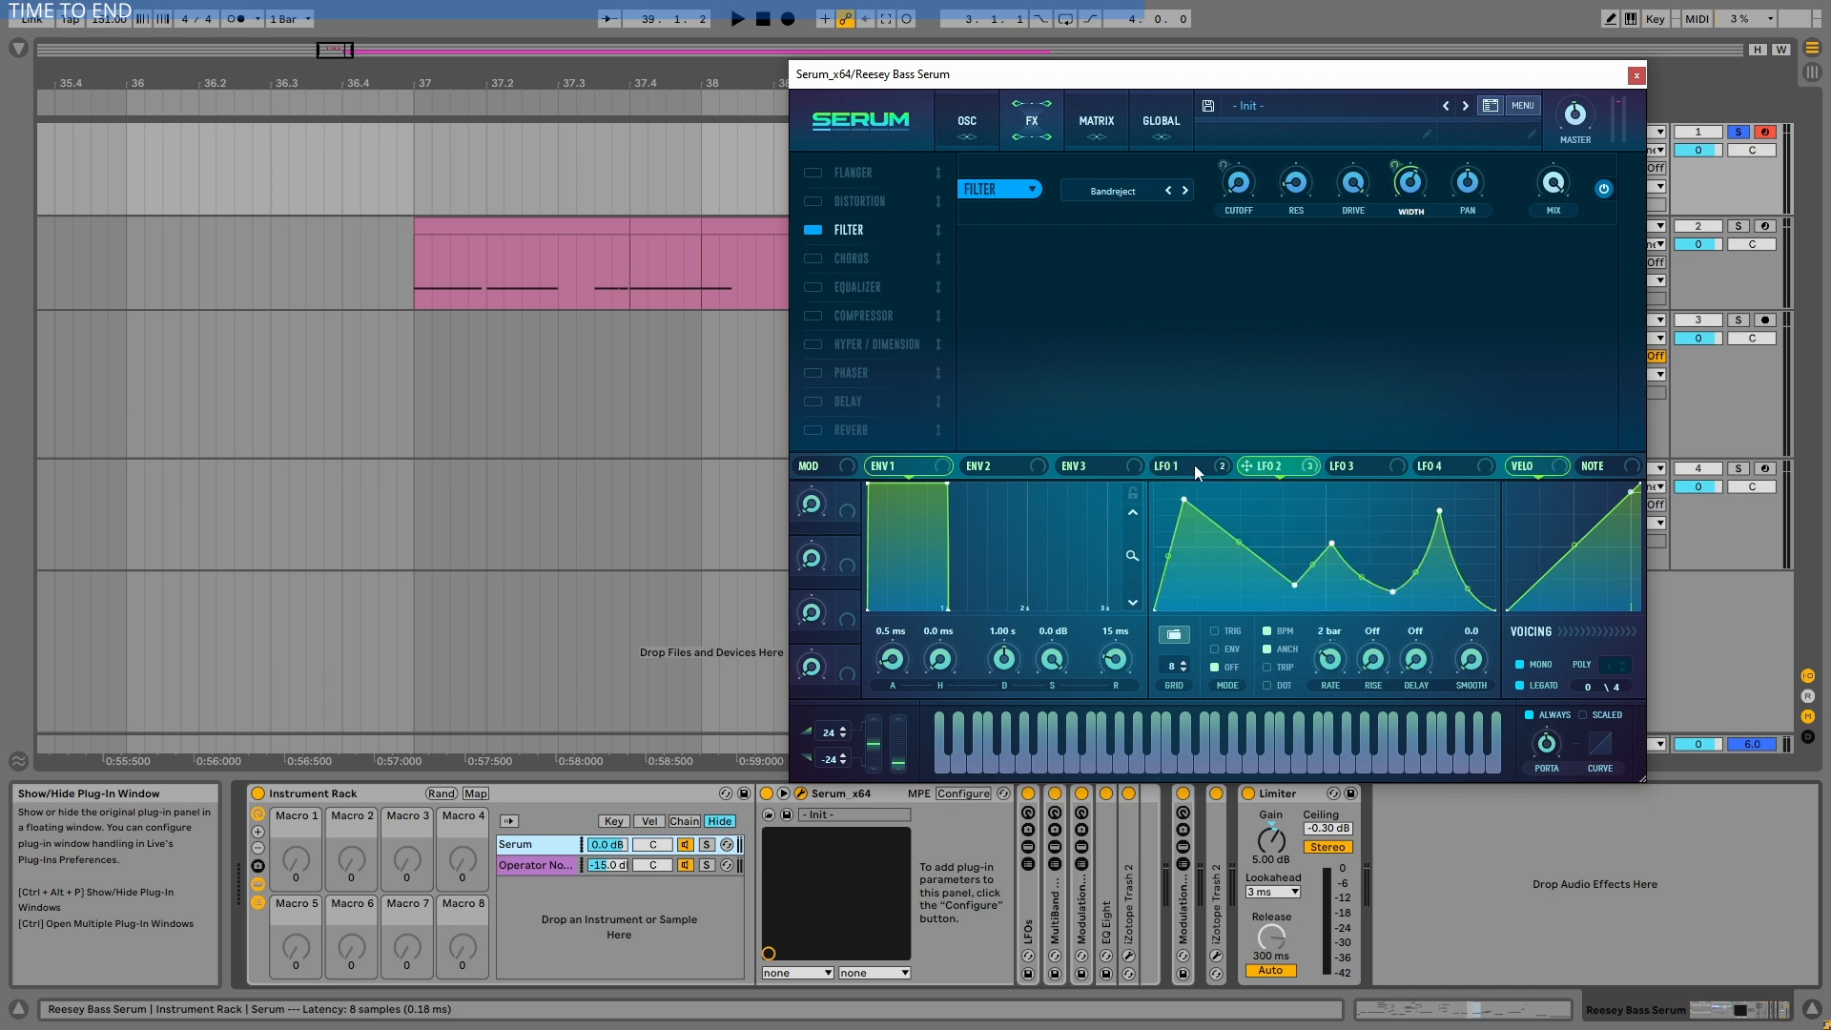
click(1168, 466)
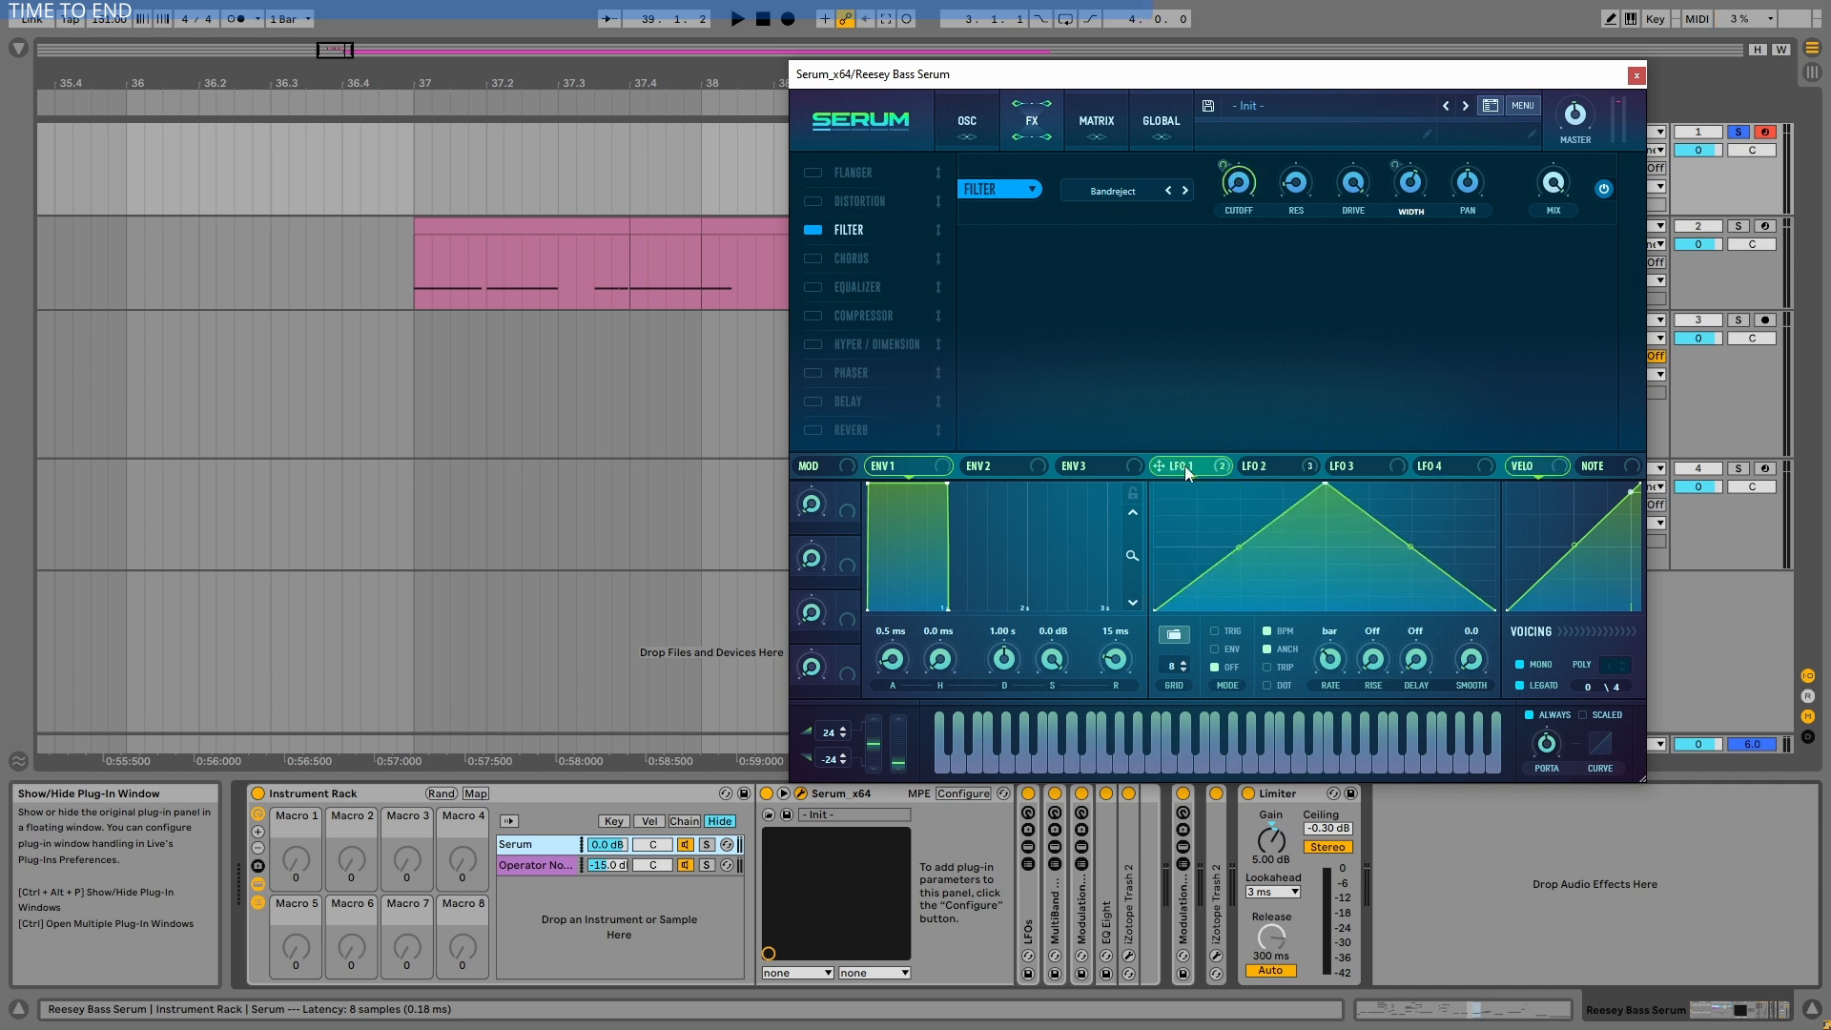
click(1255, 469)
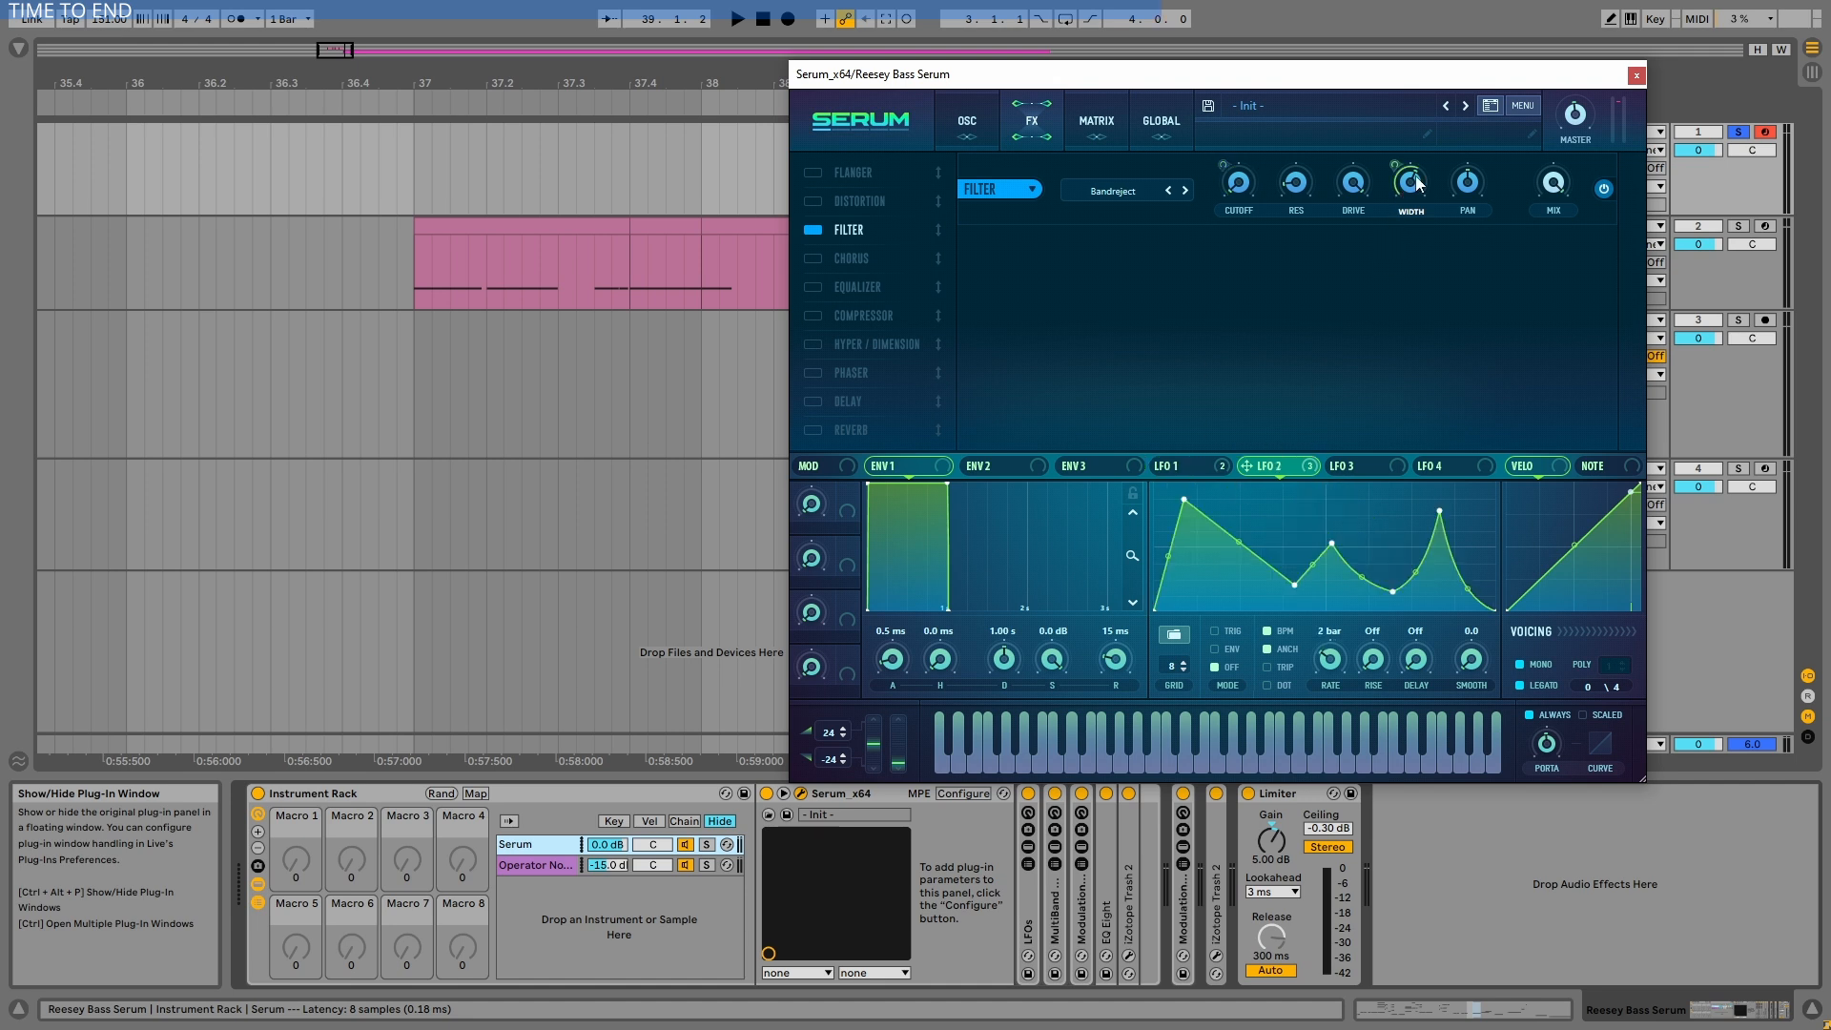
click(1178, 466)
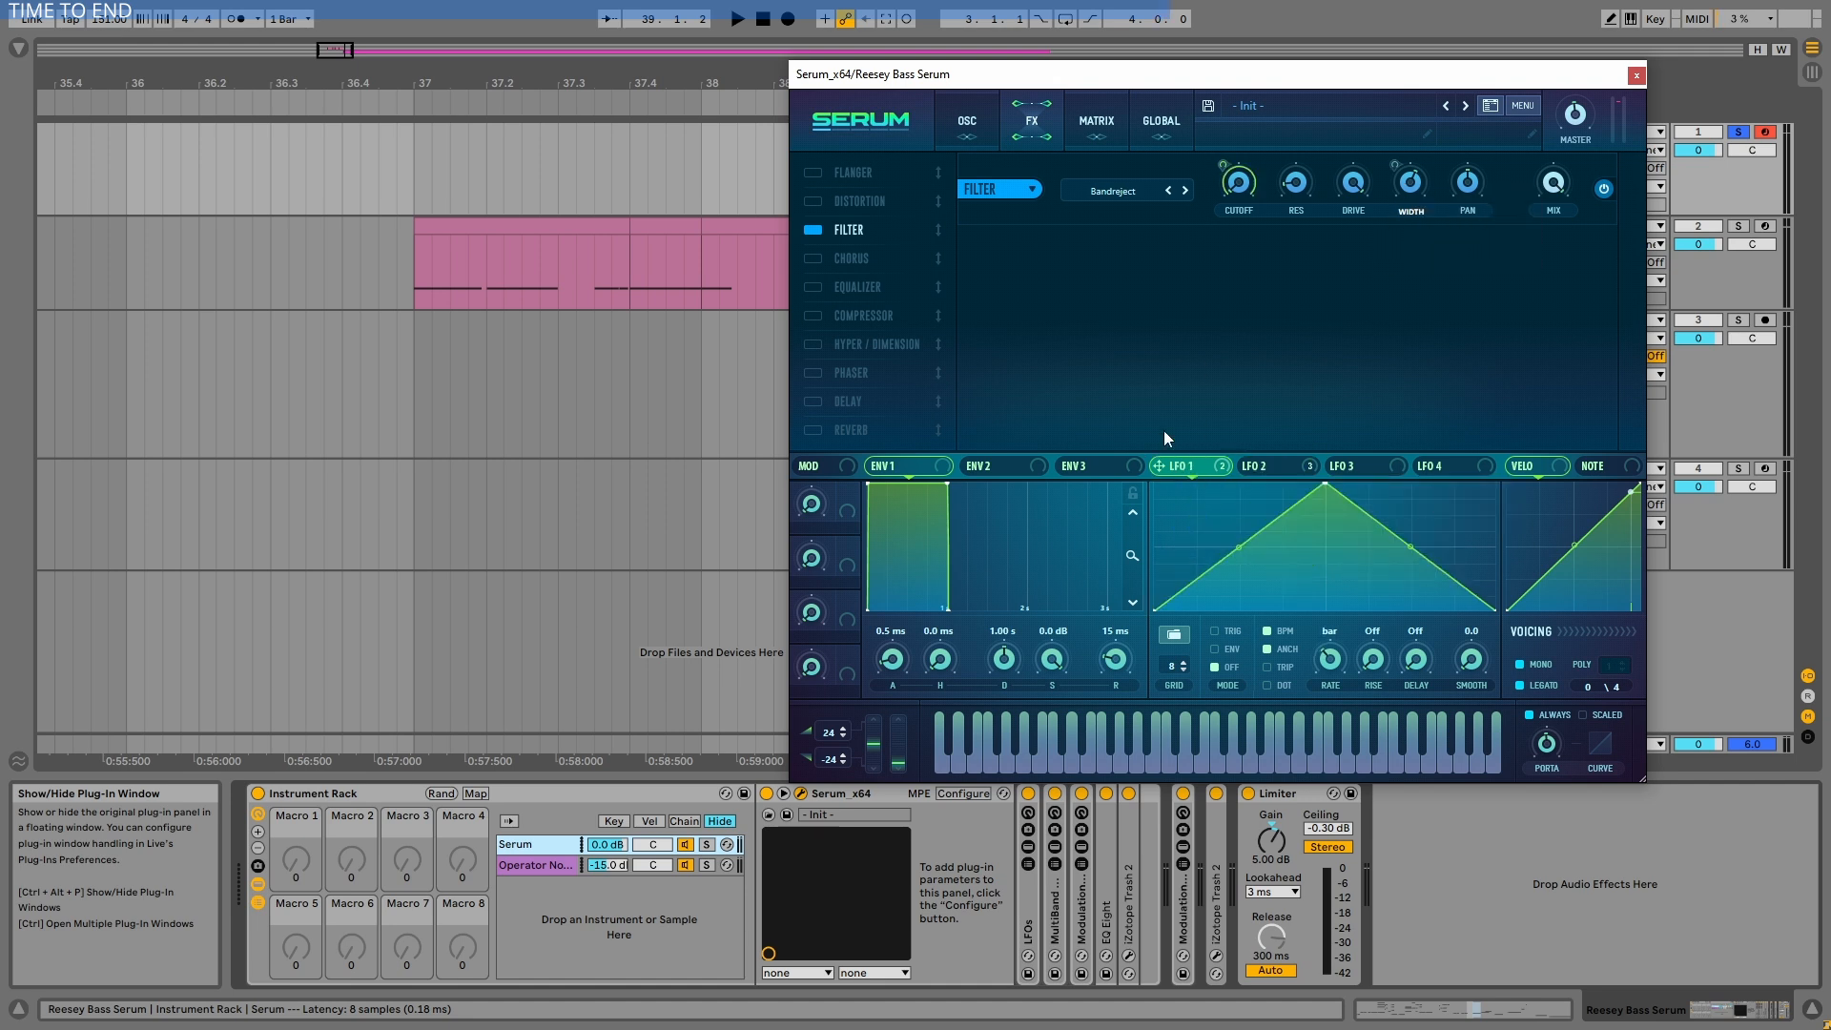
click(966, 119)
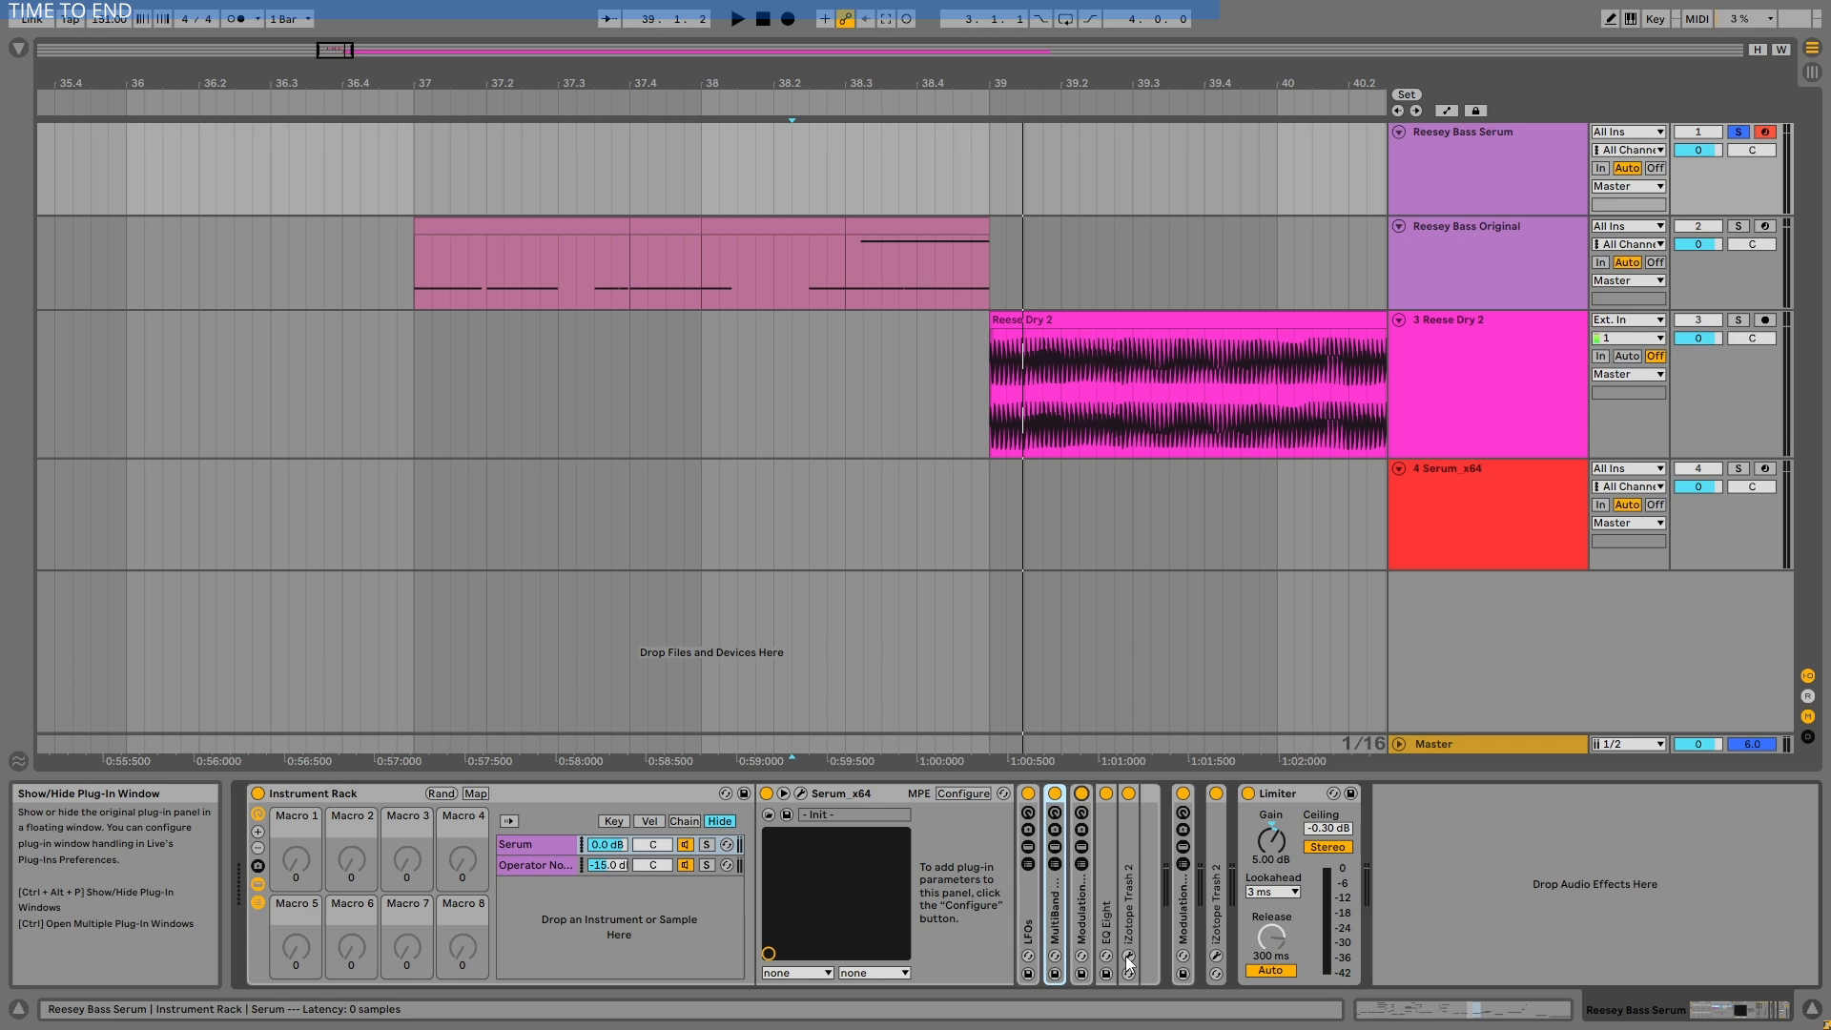
Inspect the MultiBand Process Rack, Modulation Rack 1 and Modulation Rack 2 in the Serum chain, folding each one again.
double_click(1054, 891)
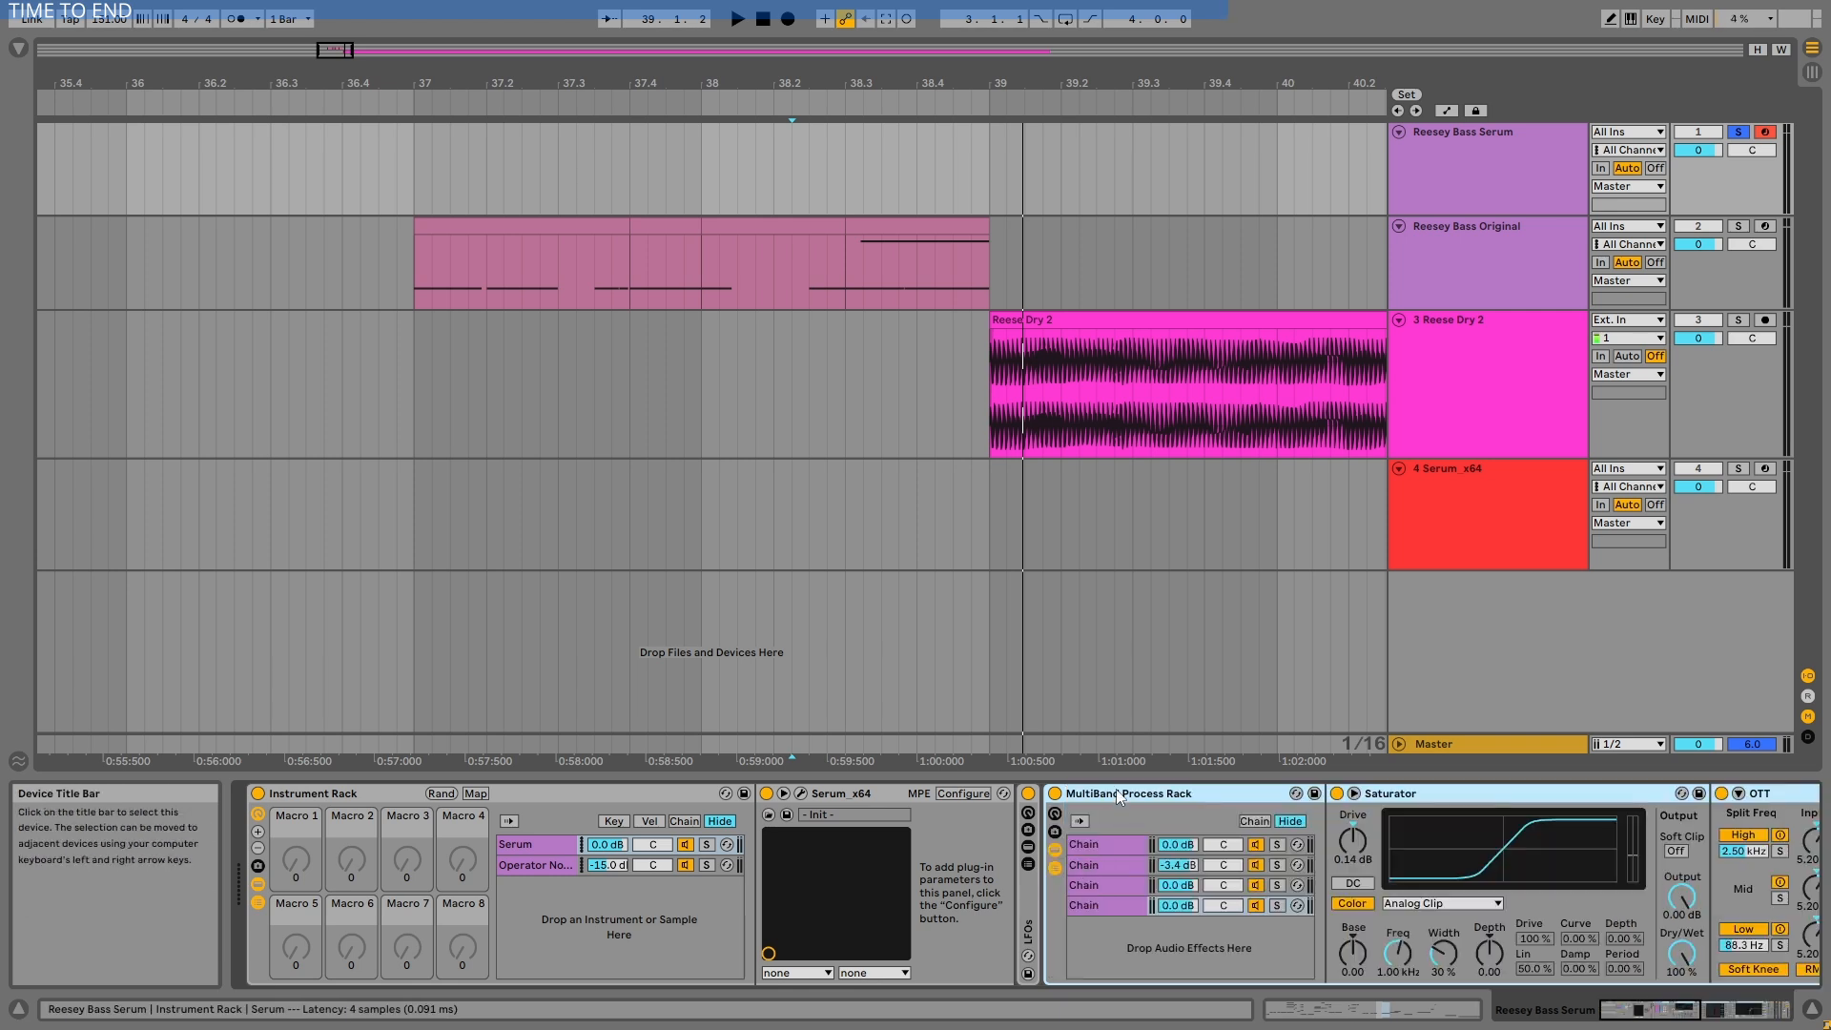
double_click(1120, 797)
double_click(1086, 877)
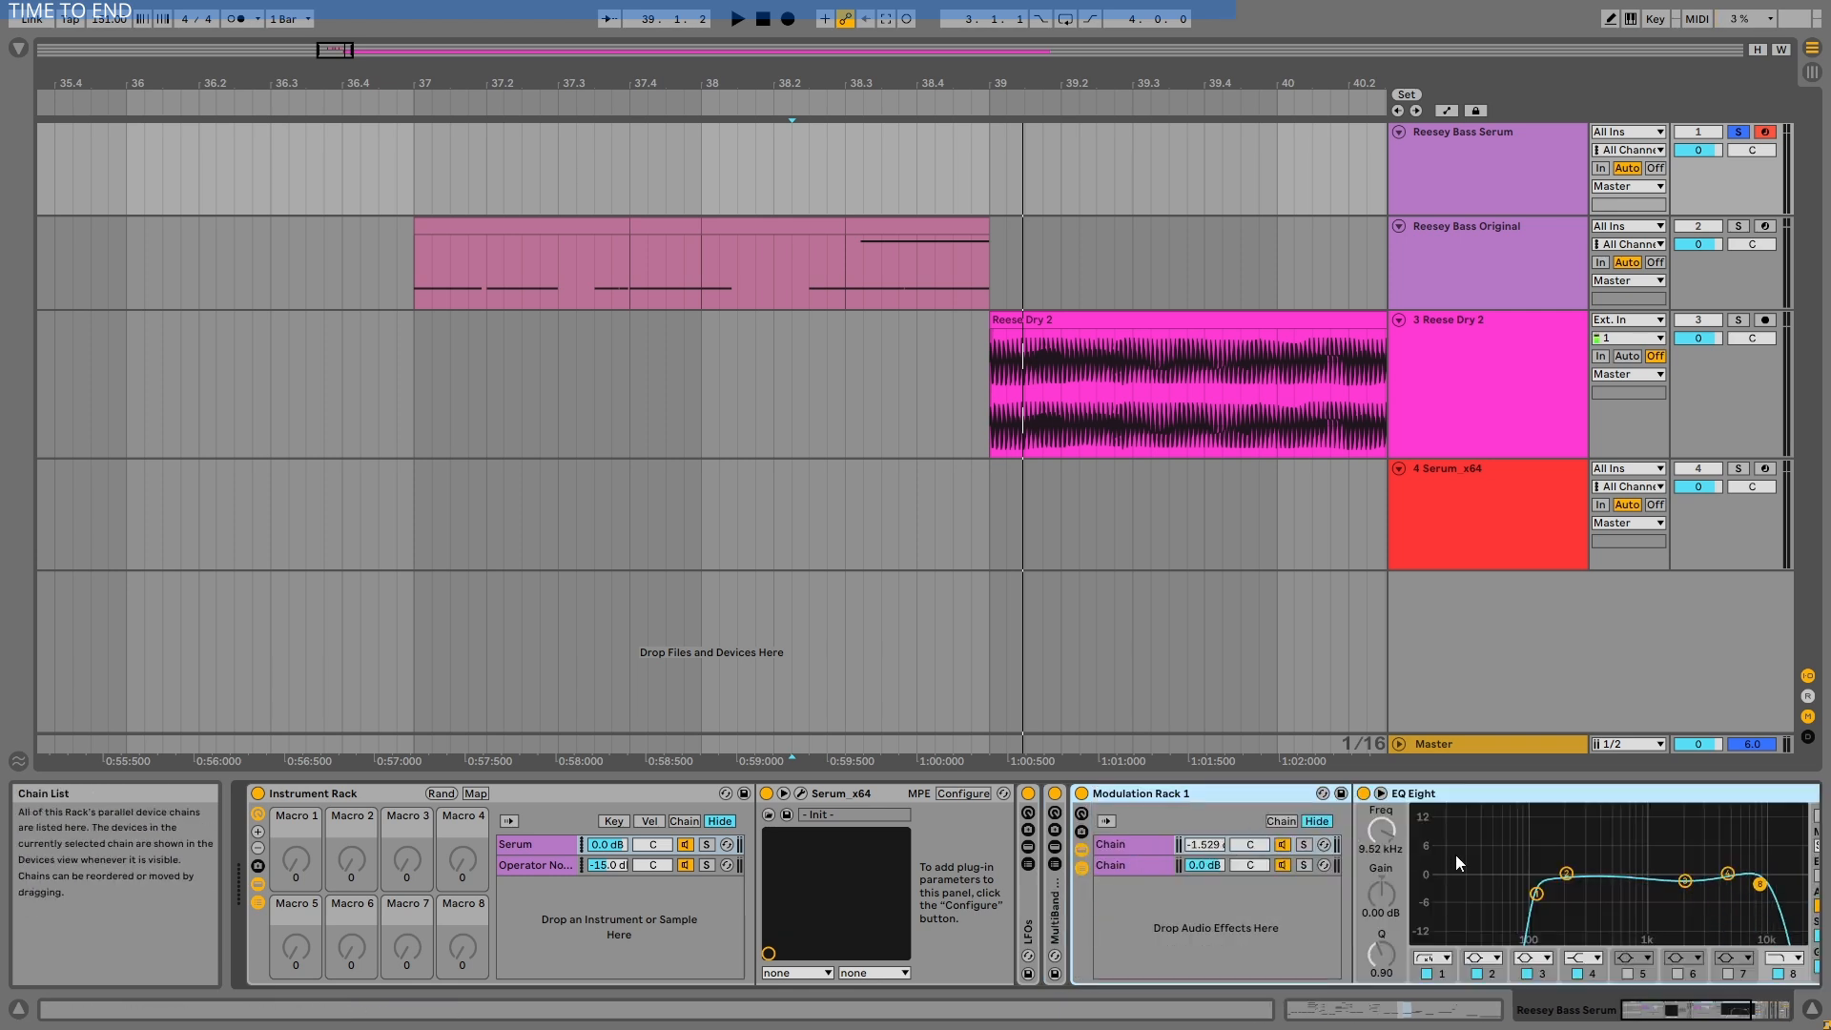
double_click(1175, 791)
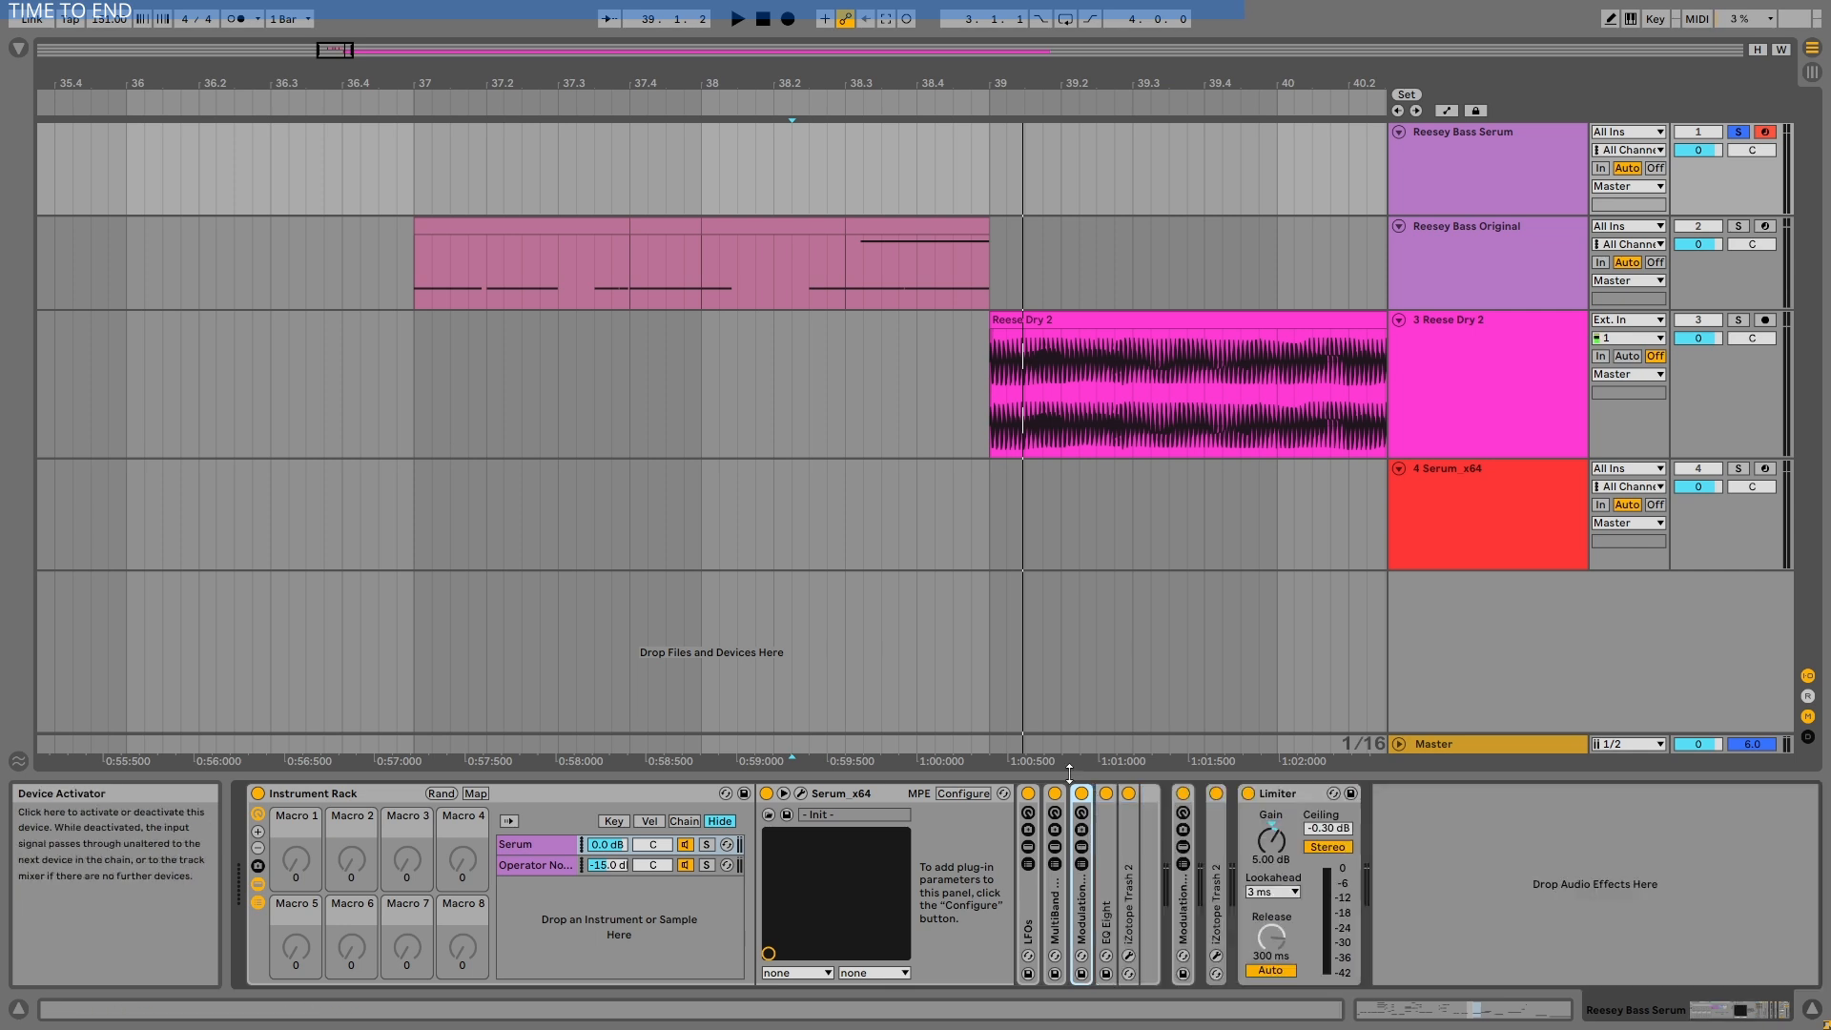
click(532, 843)
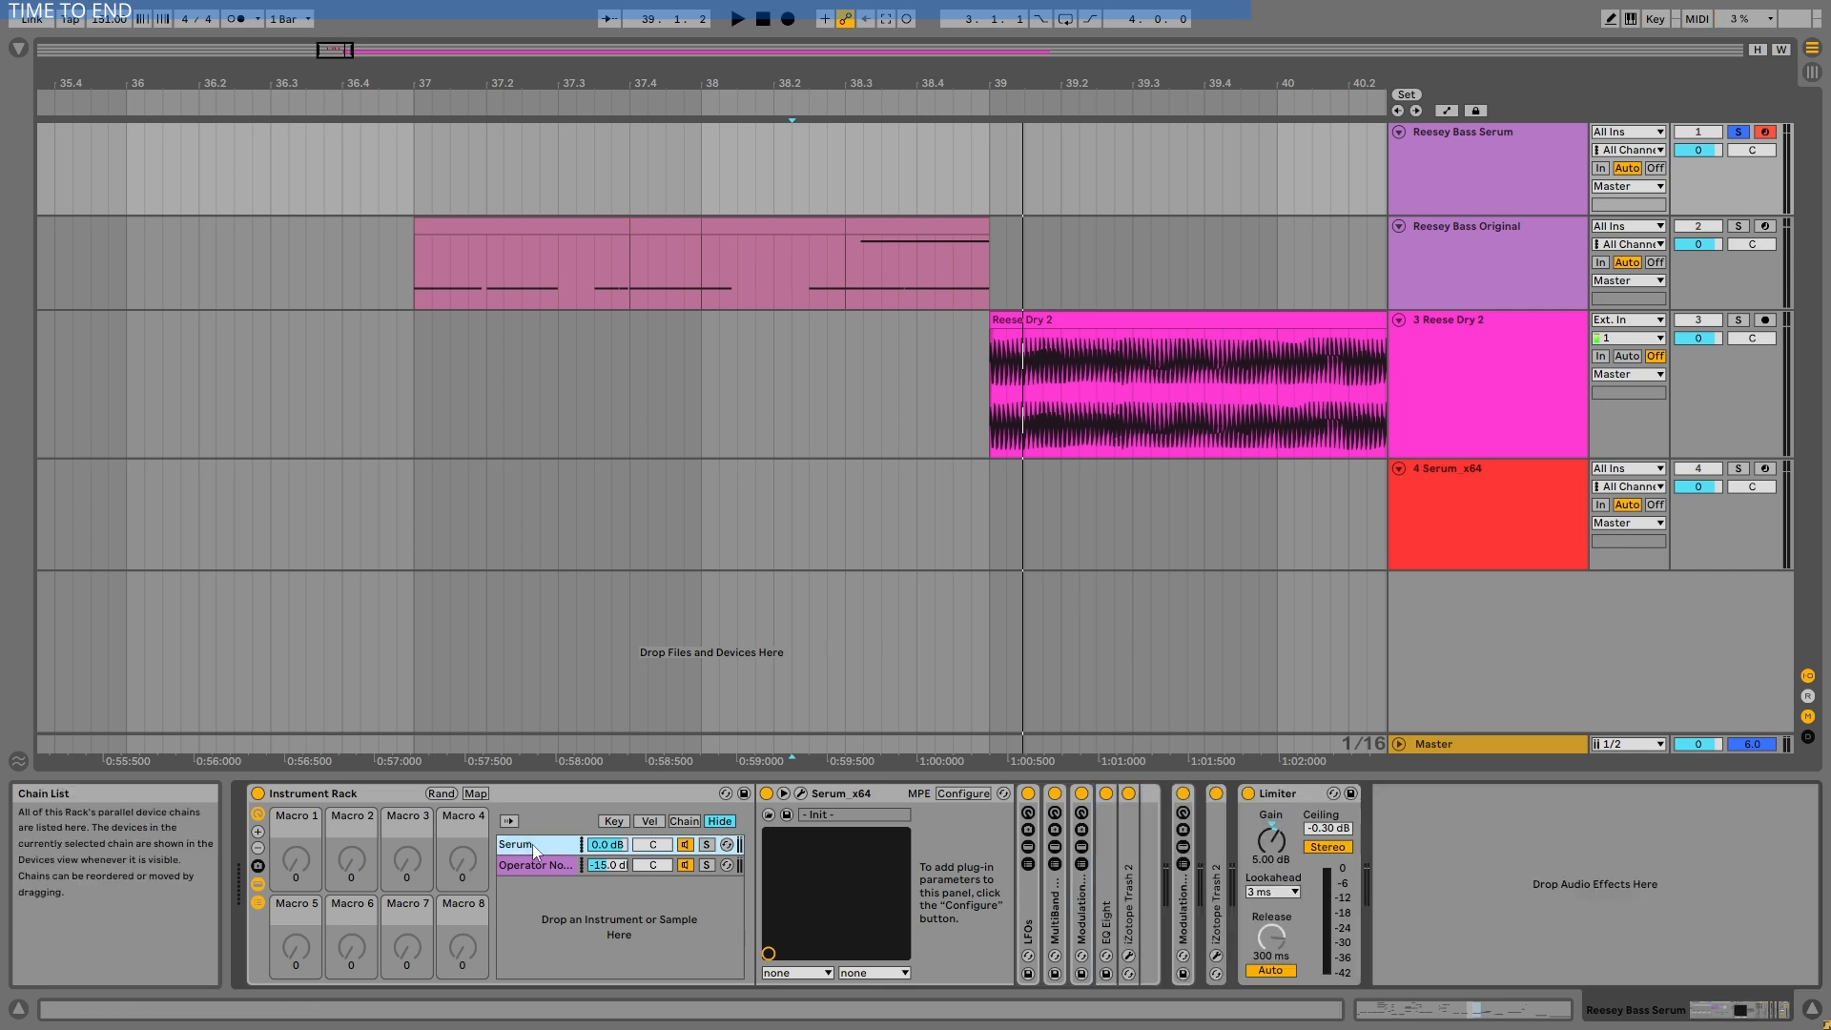
double_click(1186, 914)
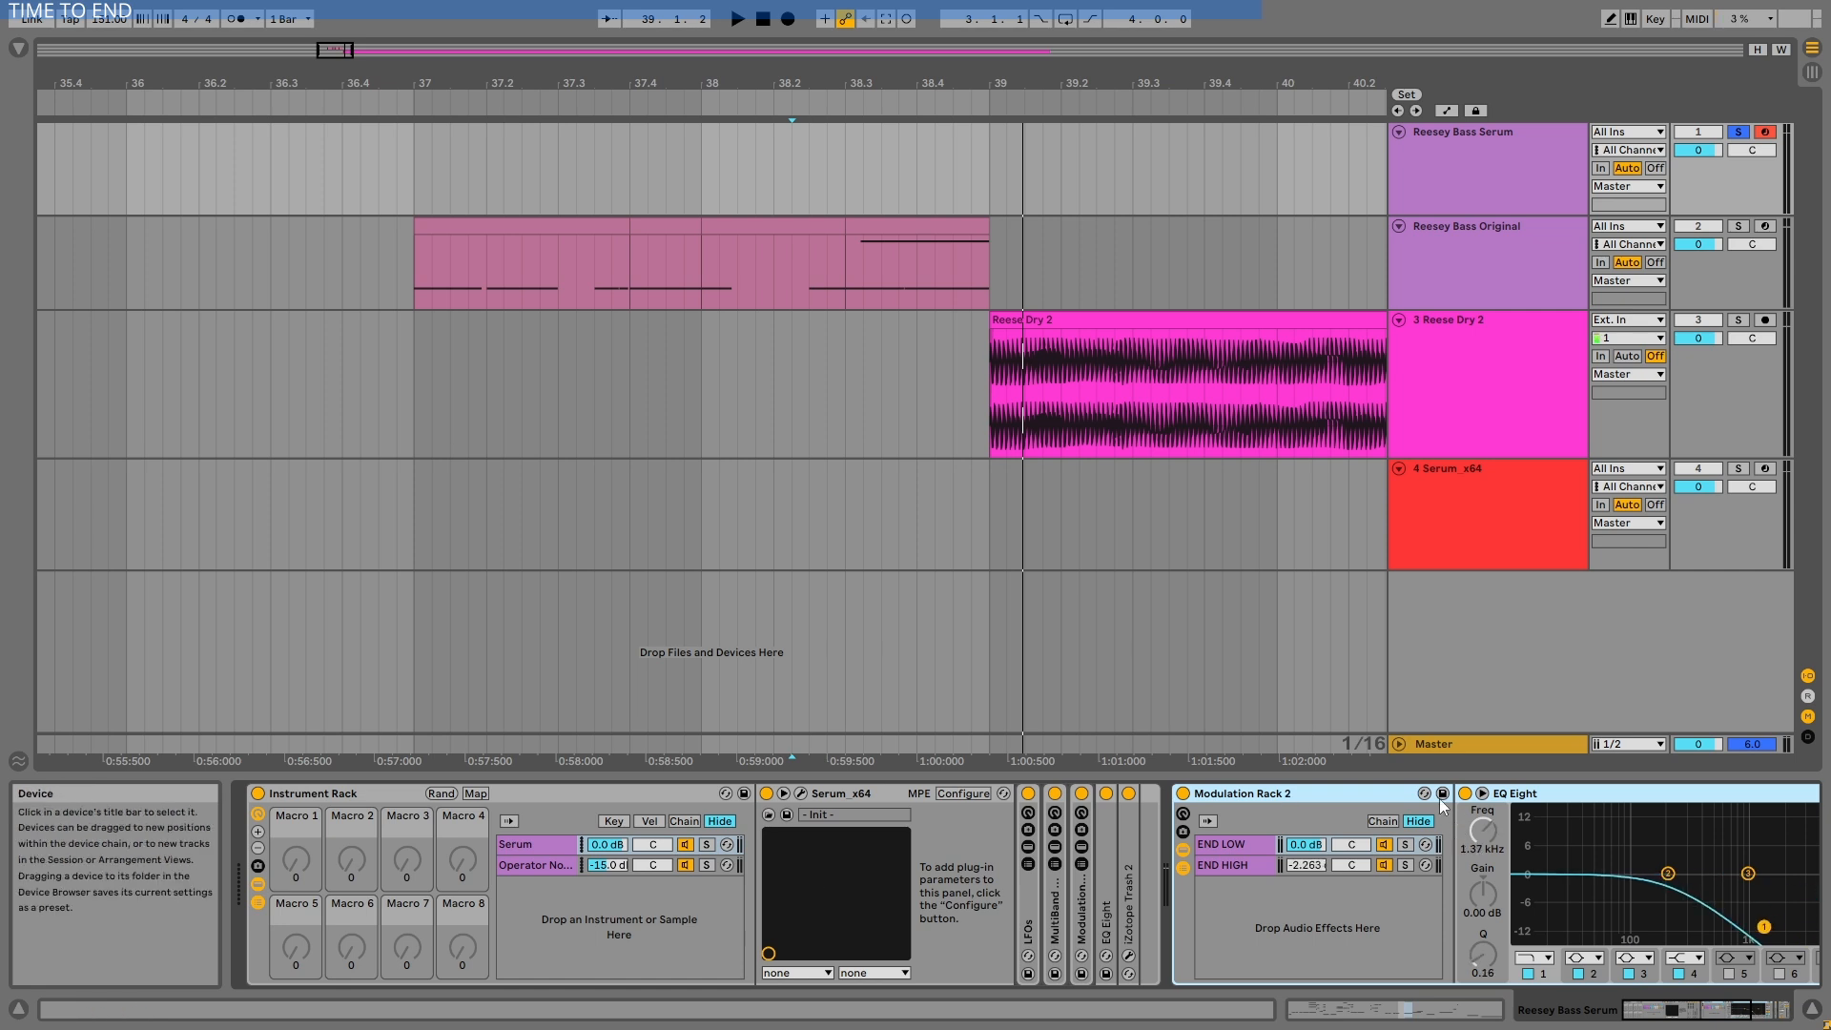
double_click(1312, 795)
Unfold the LFOs rack and examine the MR1 EQ8 HP chain's LFO and its waveform options, keeping Random.
double_click(1028, 906)
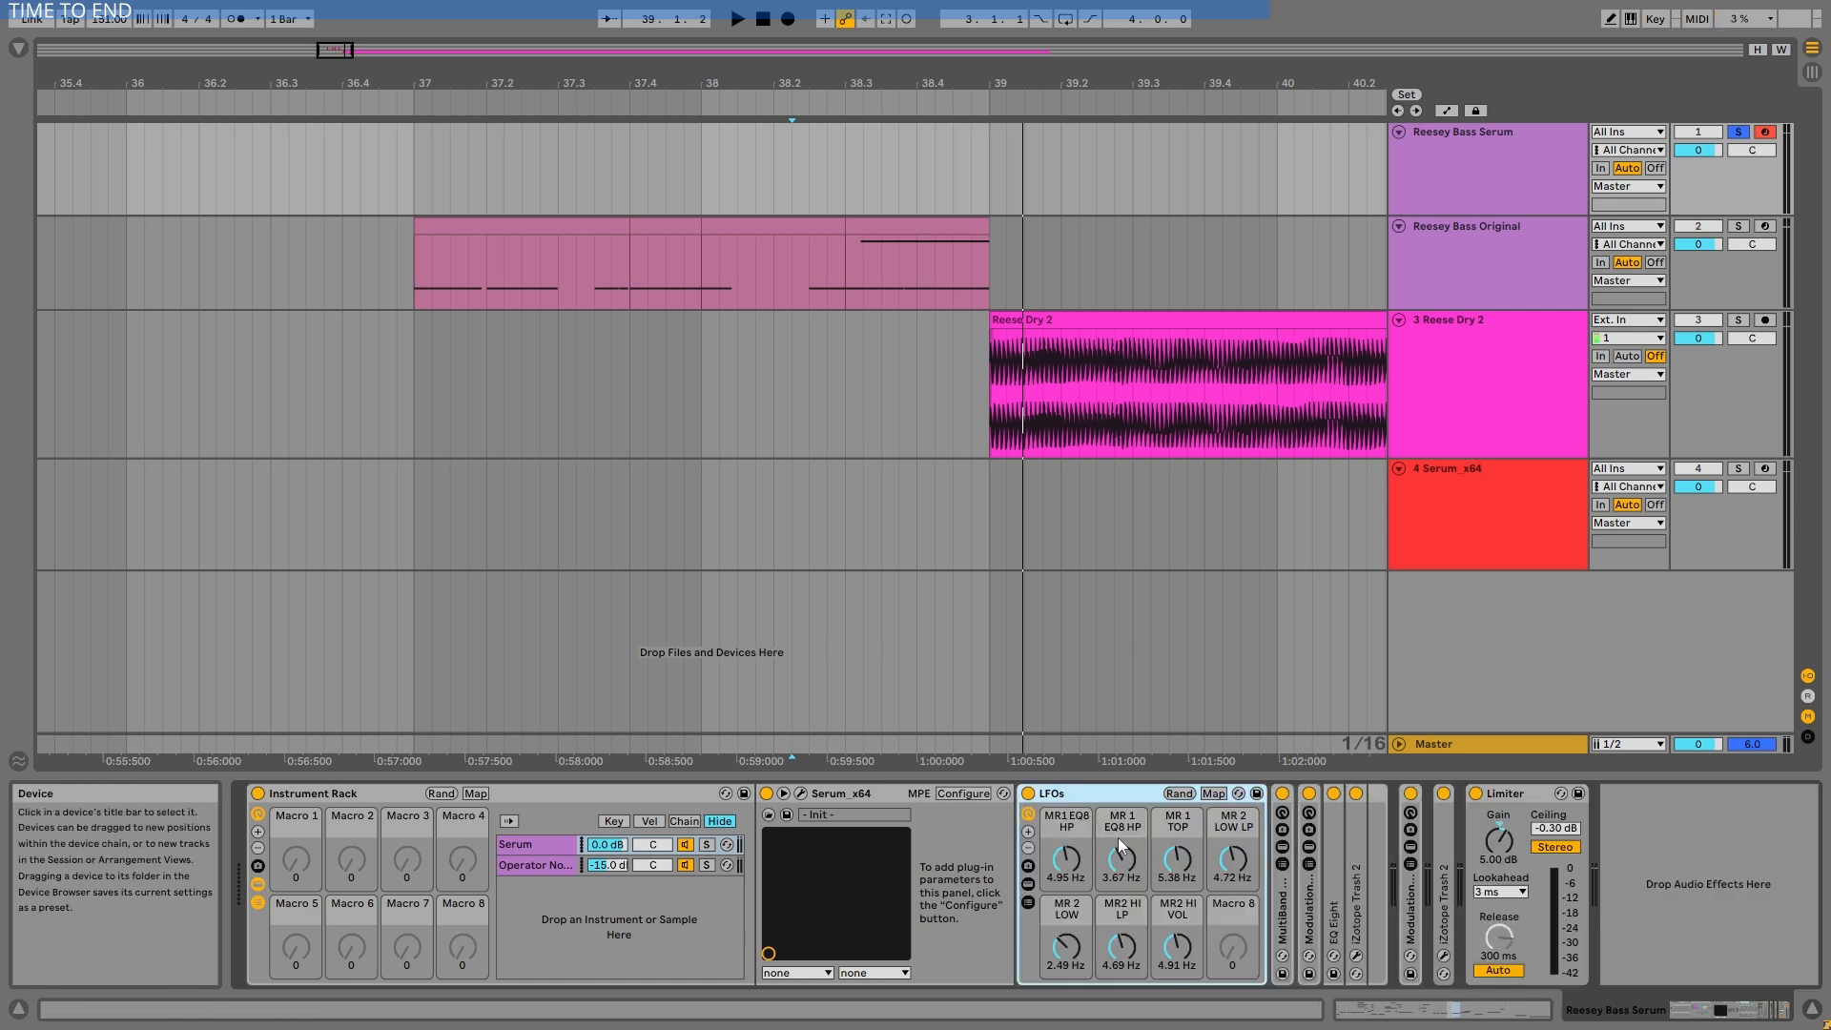
click(1343, 845)
drag(1658, 1012, 1690, 1012)
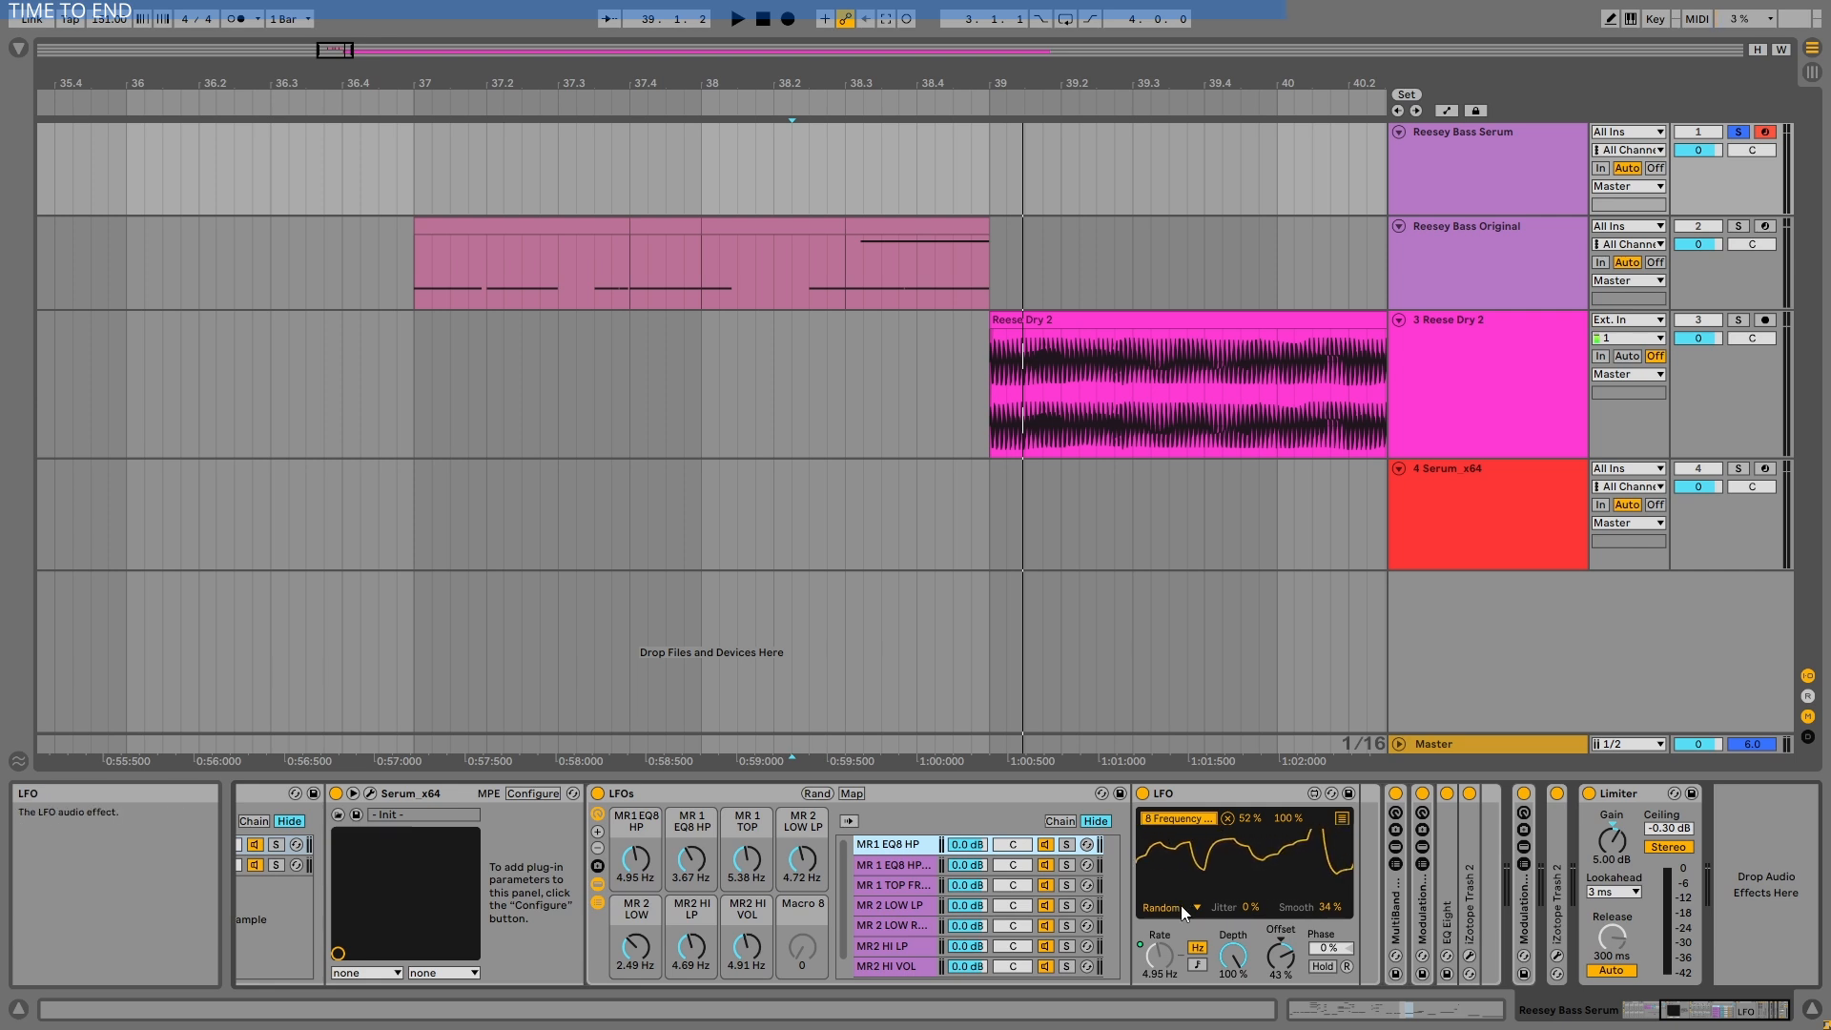
click(1181, 906)
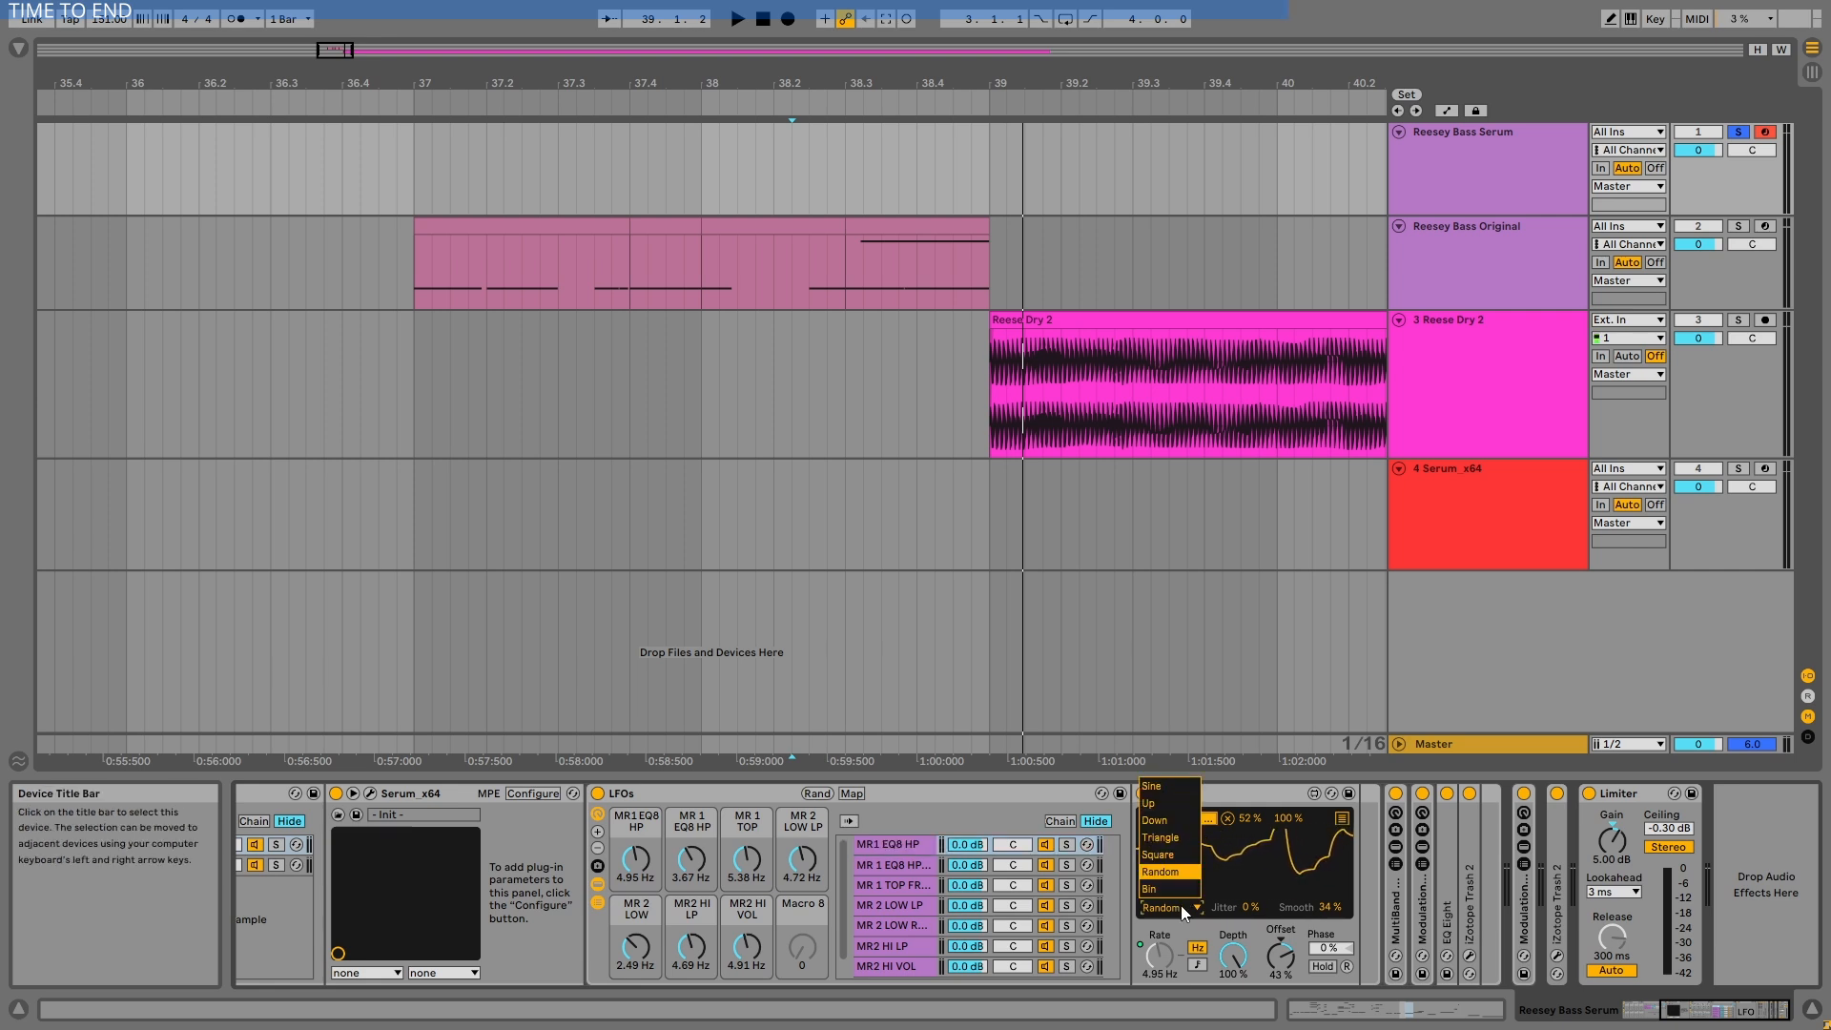
click(1237, 792)
click(891, 843)
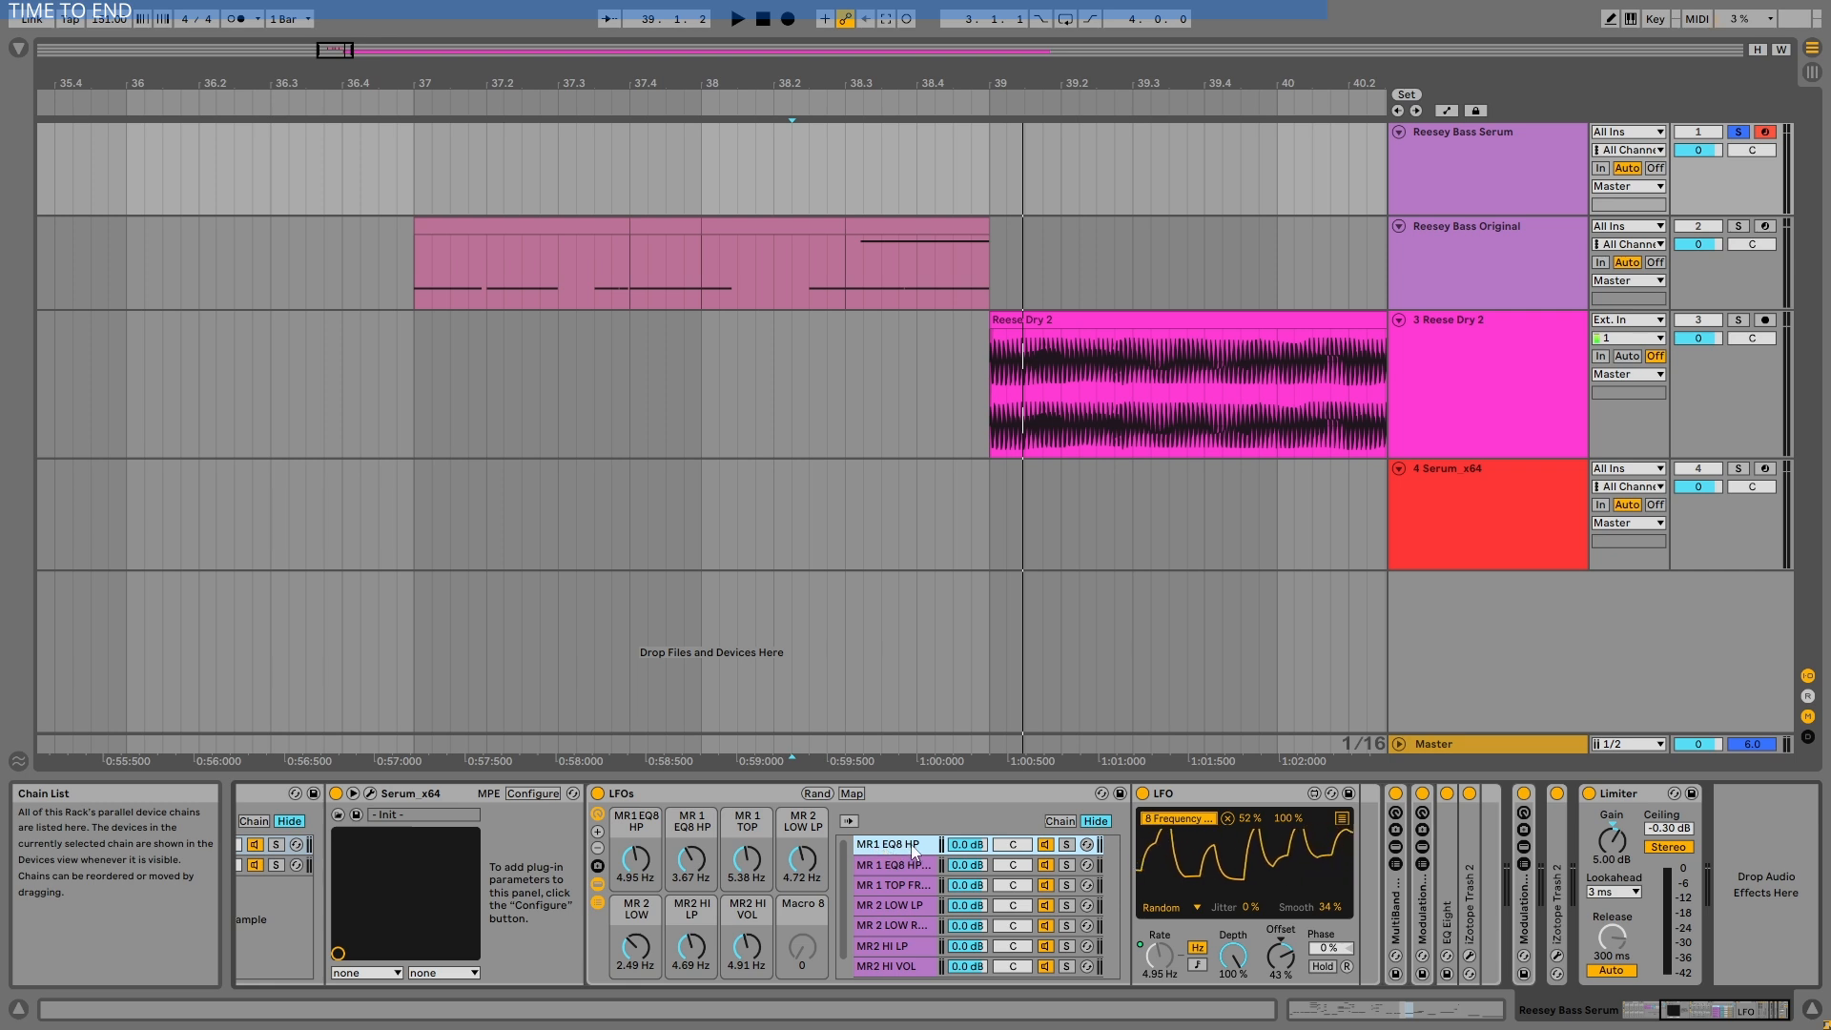
Unfold Modulation Rack 1 and examine how the MR1 EQ8 HP LFO moves its EQ Eight and chain volume.
double_click(1422, 897)
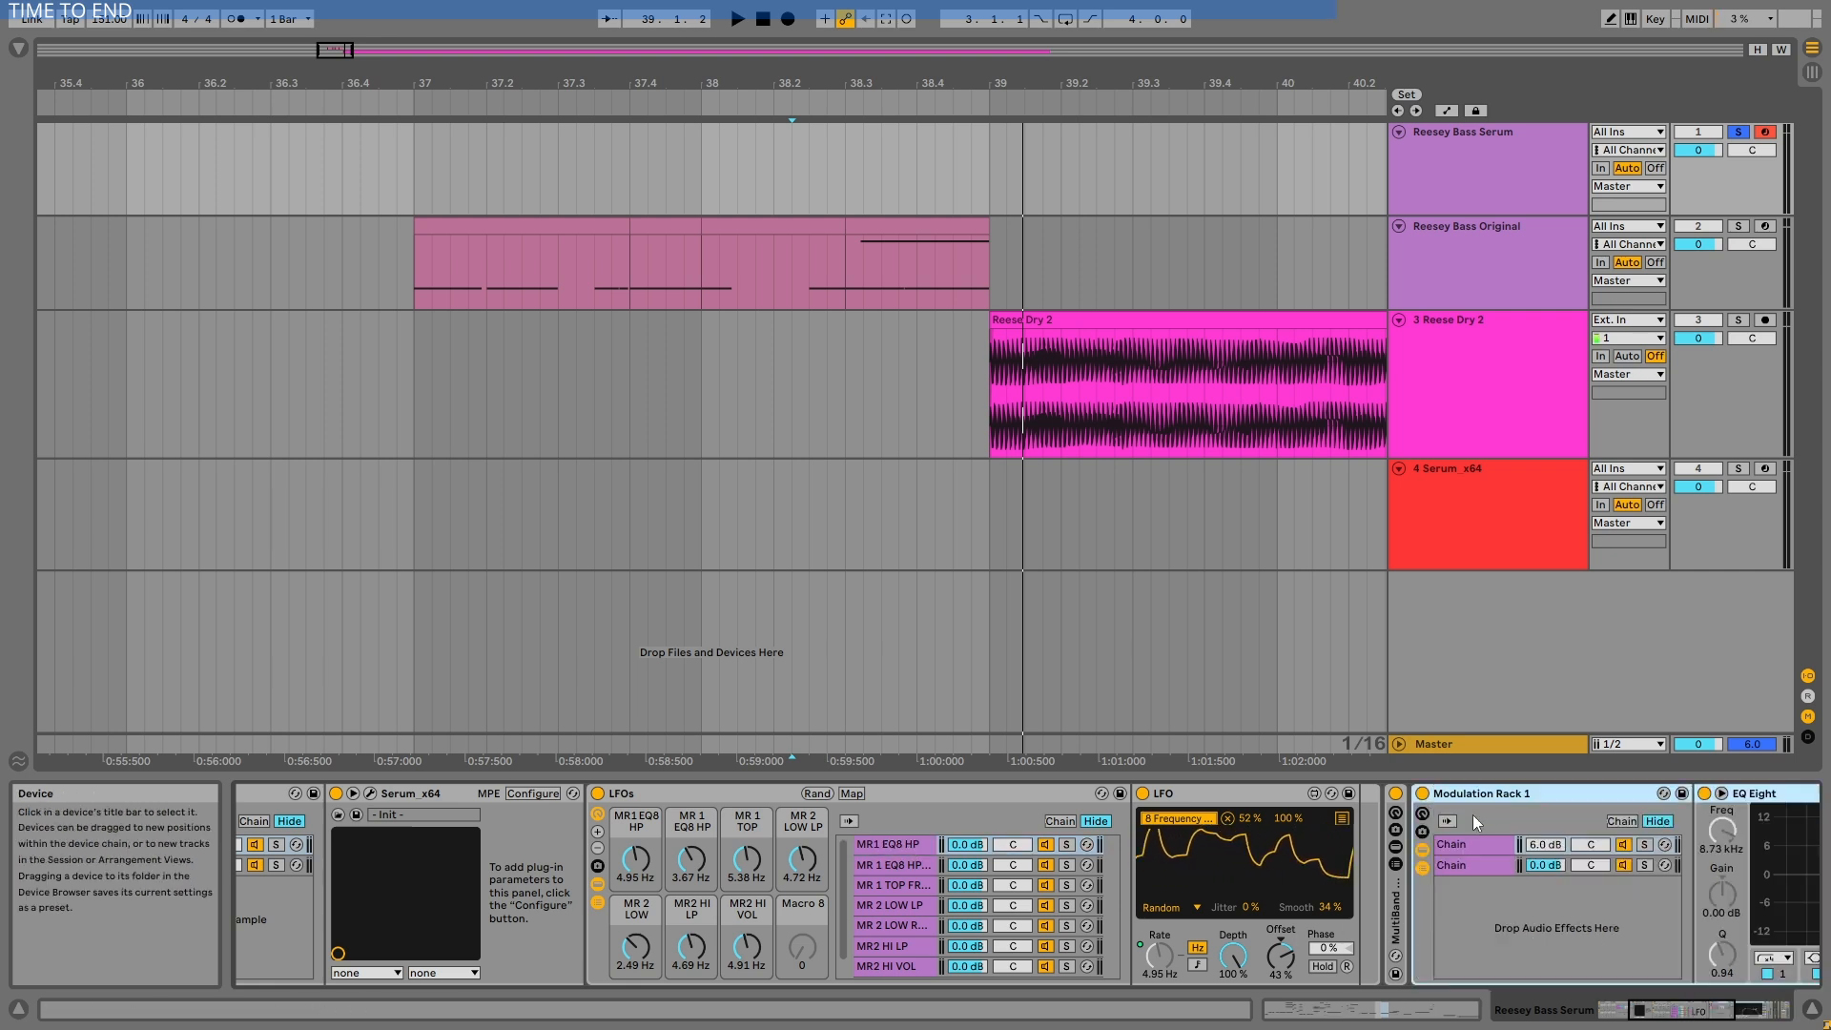
drag(1691, 1012, 1720, 1011)
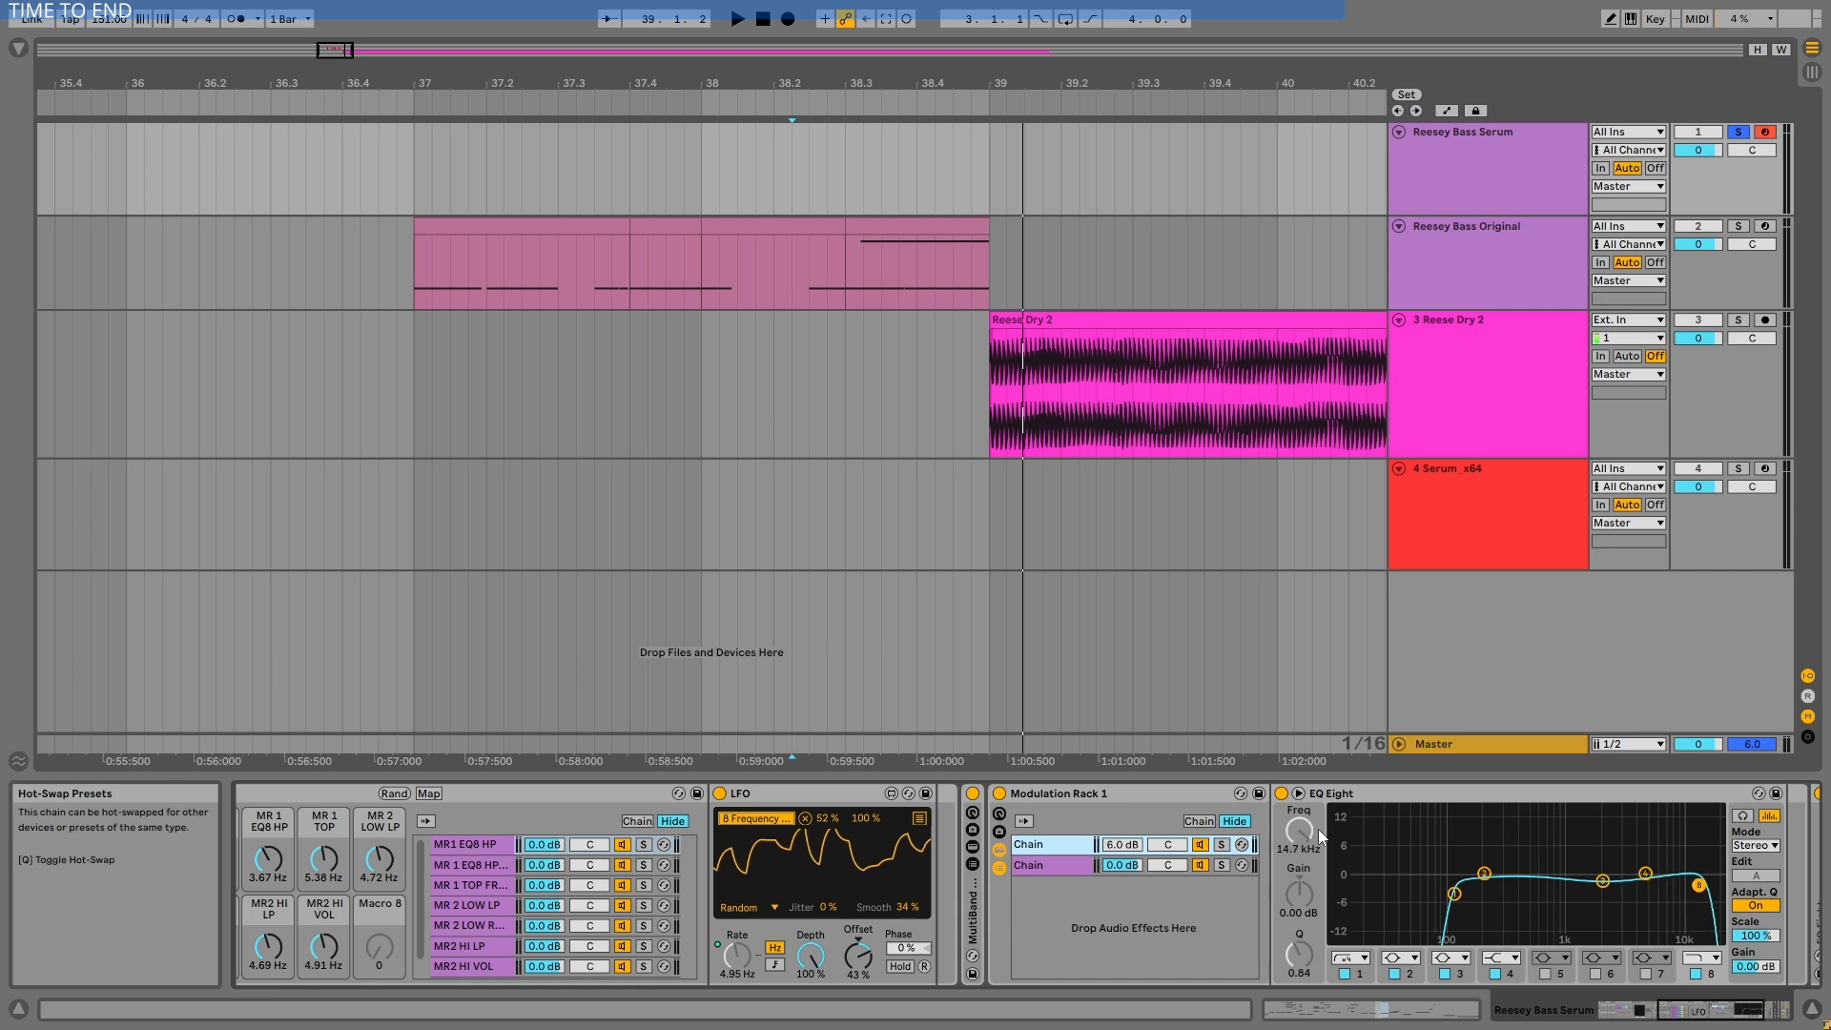
click(482, 845)
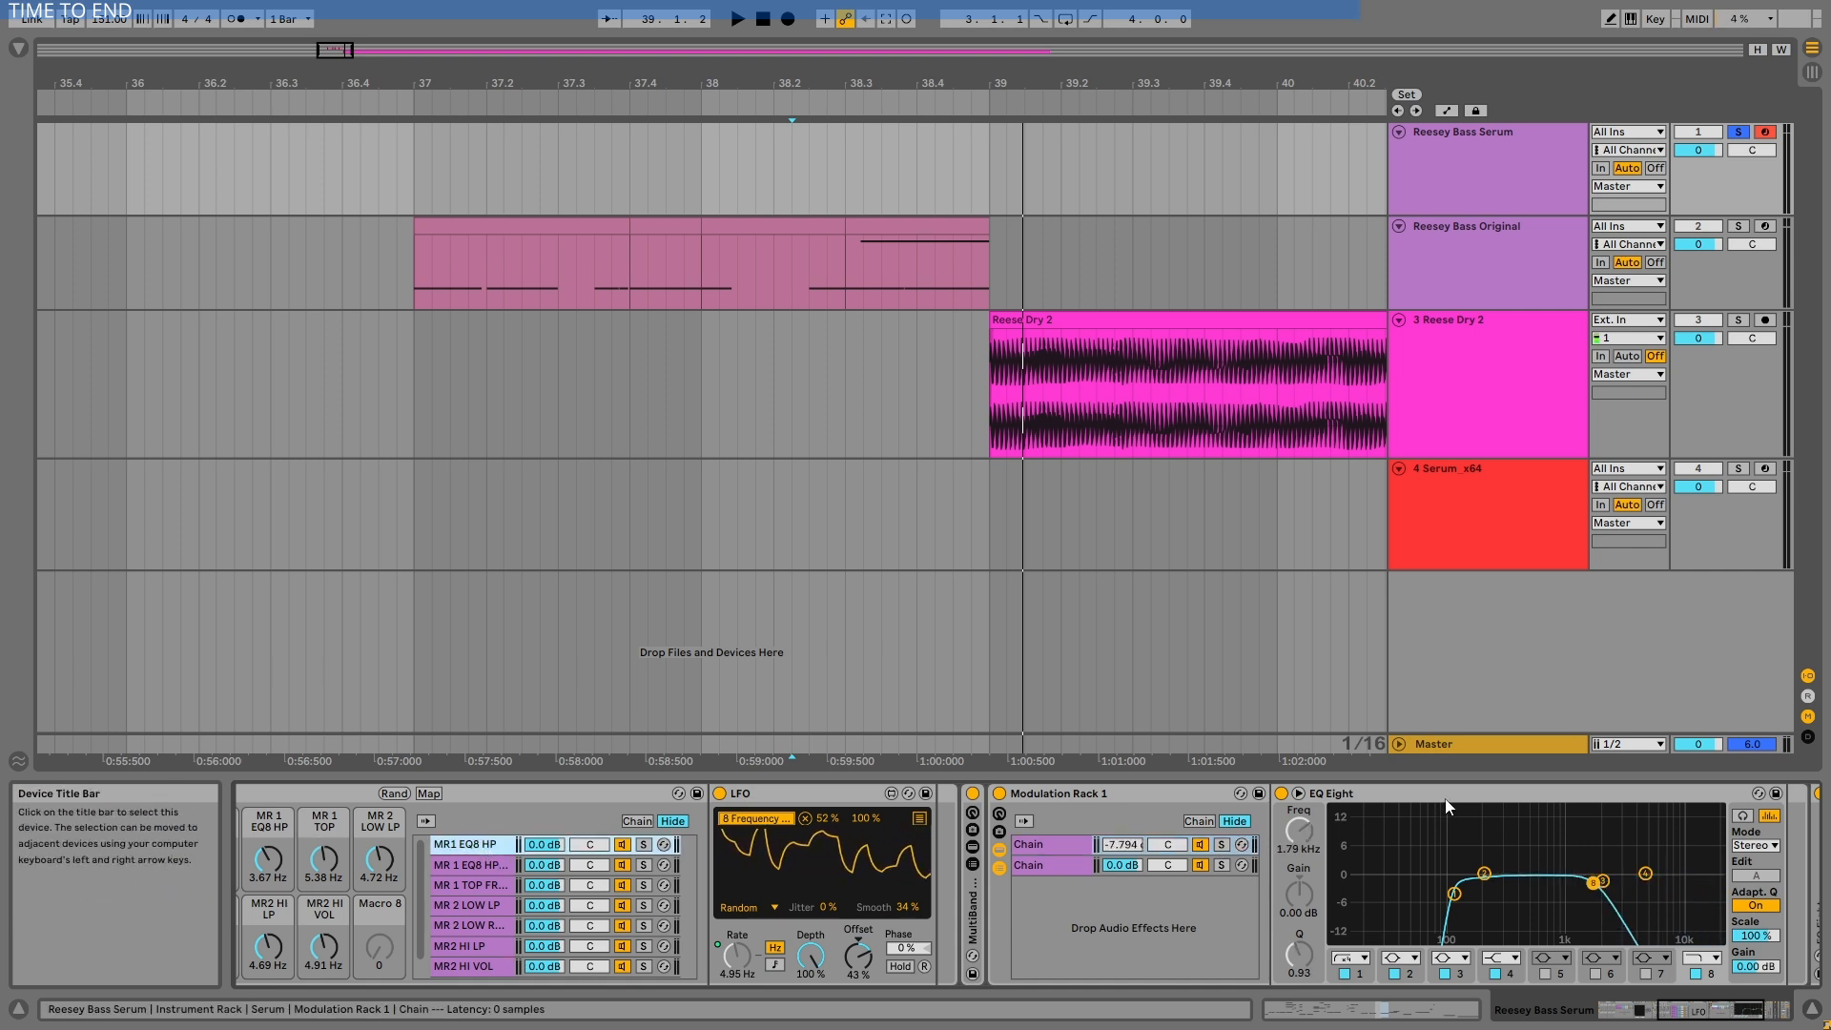
click(1140, 796)
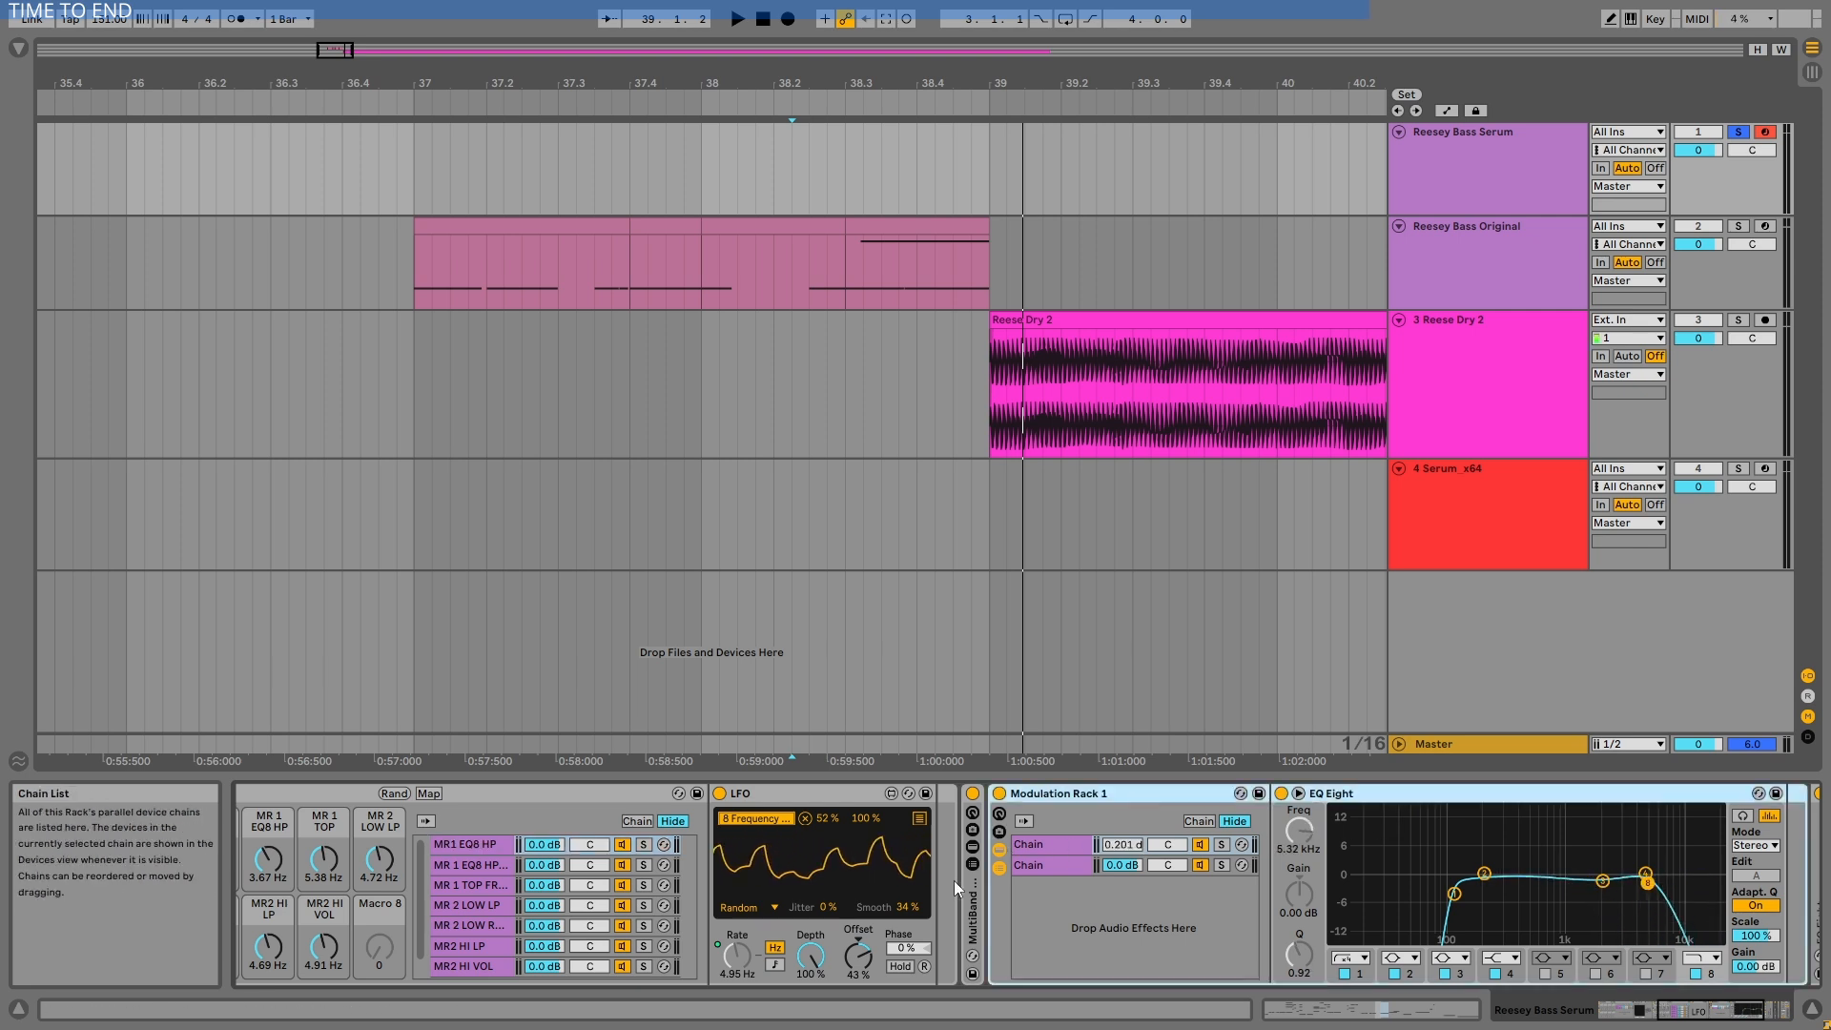
Try raising the MR1 EQ8 HP macro to 13.3 Hz in the LFOs rack, and undo the change.
scroll(572, 925, left, 1)
click(304, 863)
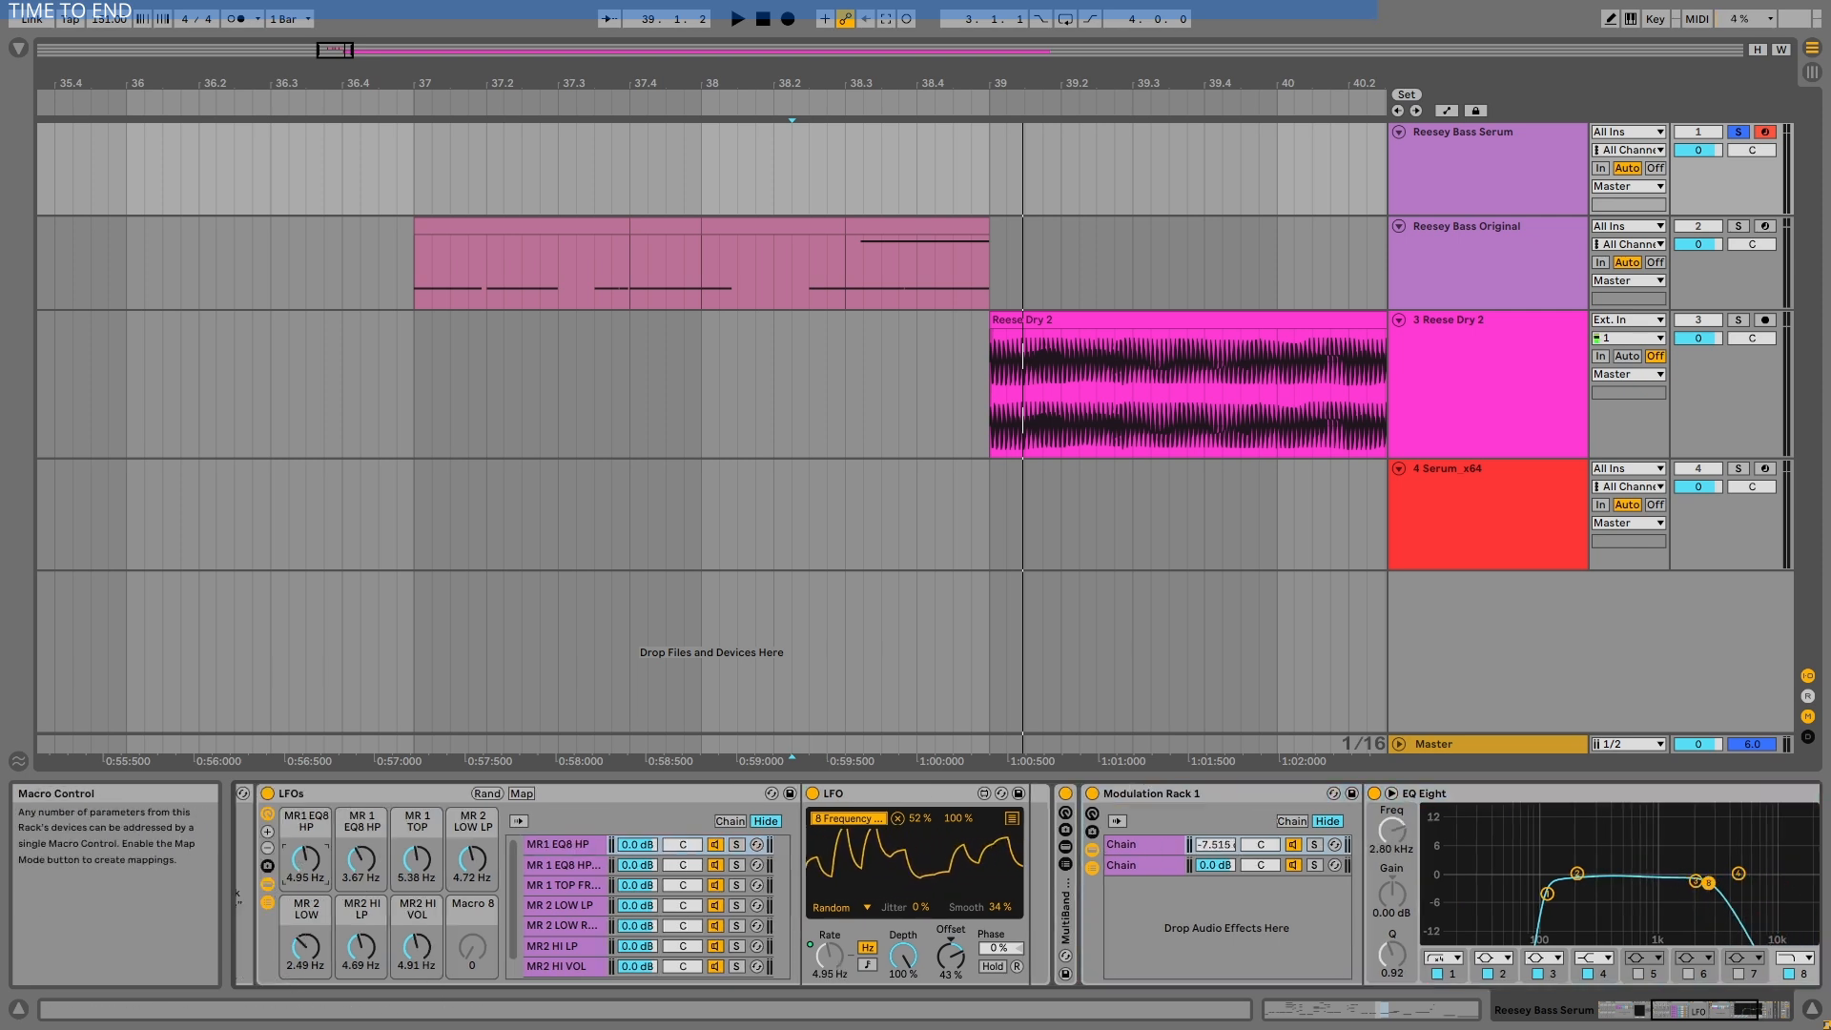
drag(305, 861, 305, 828)
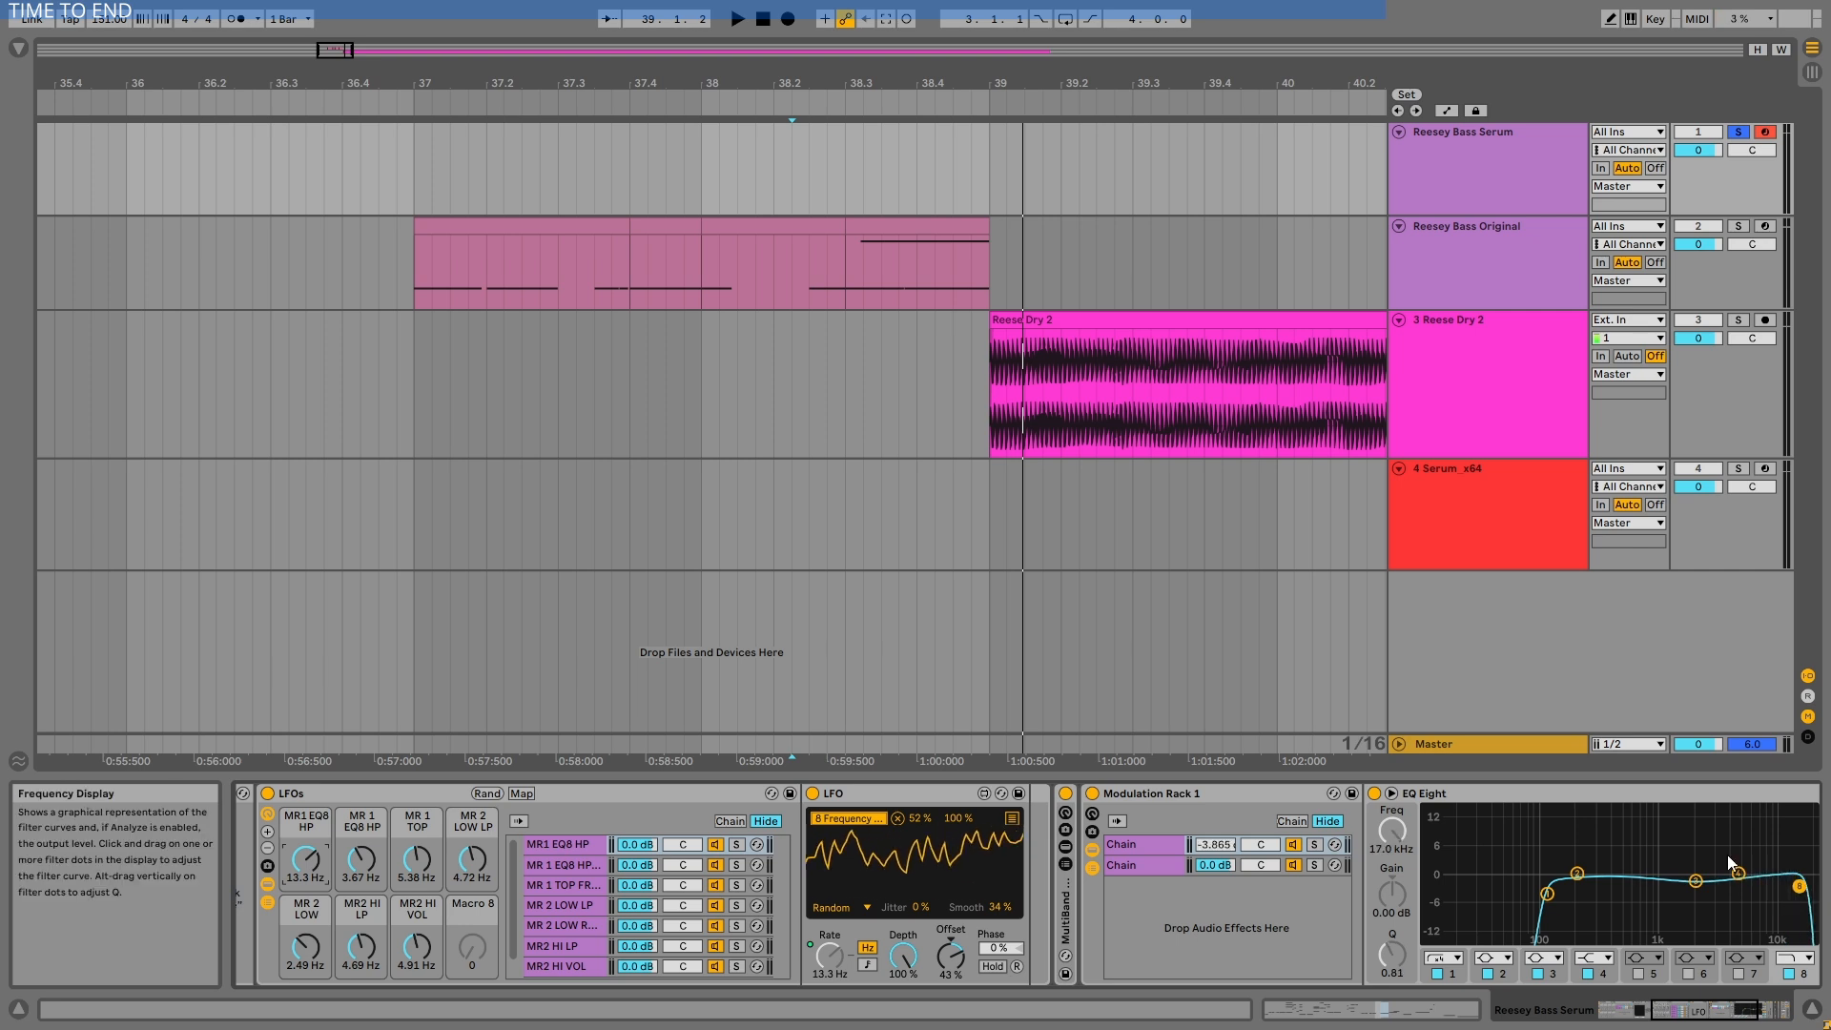
key(ctrl+z)
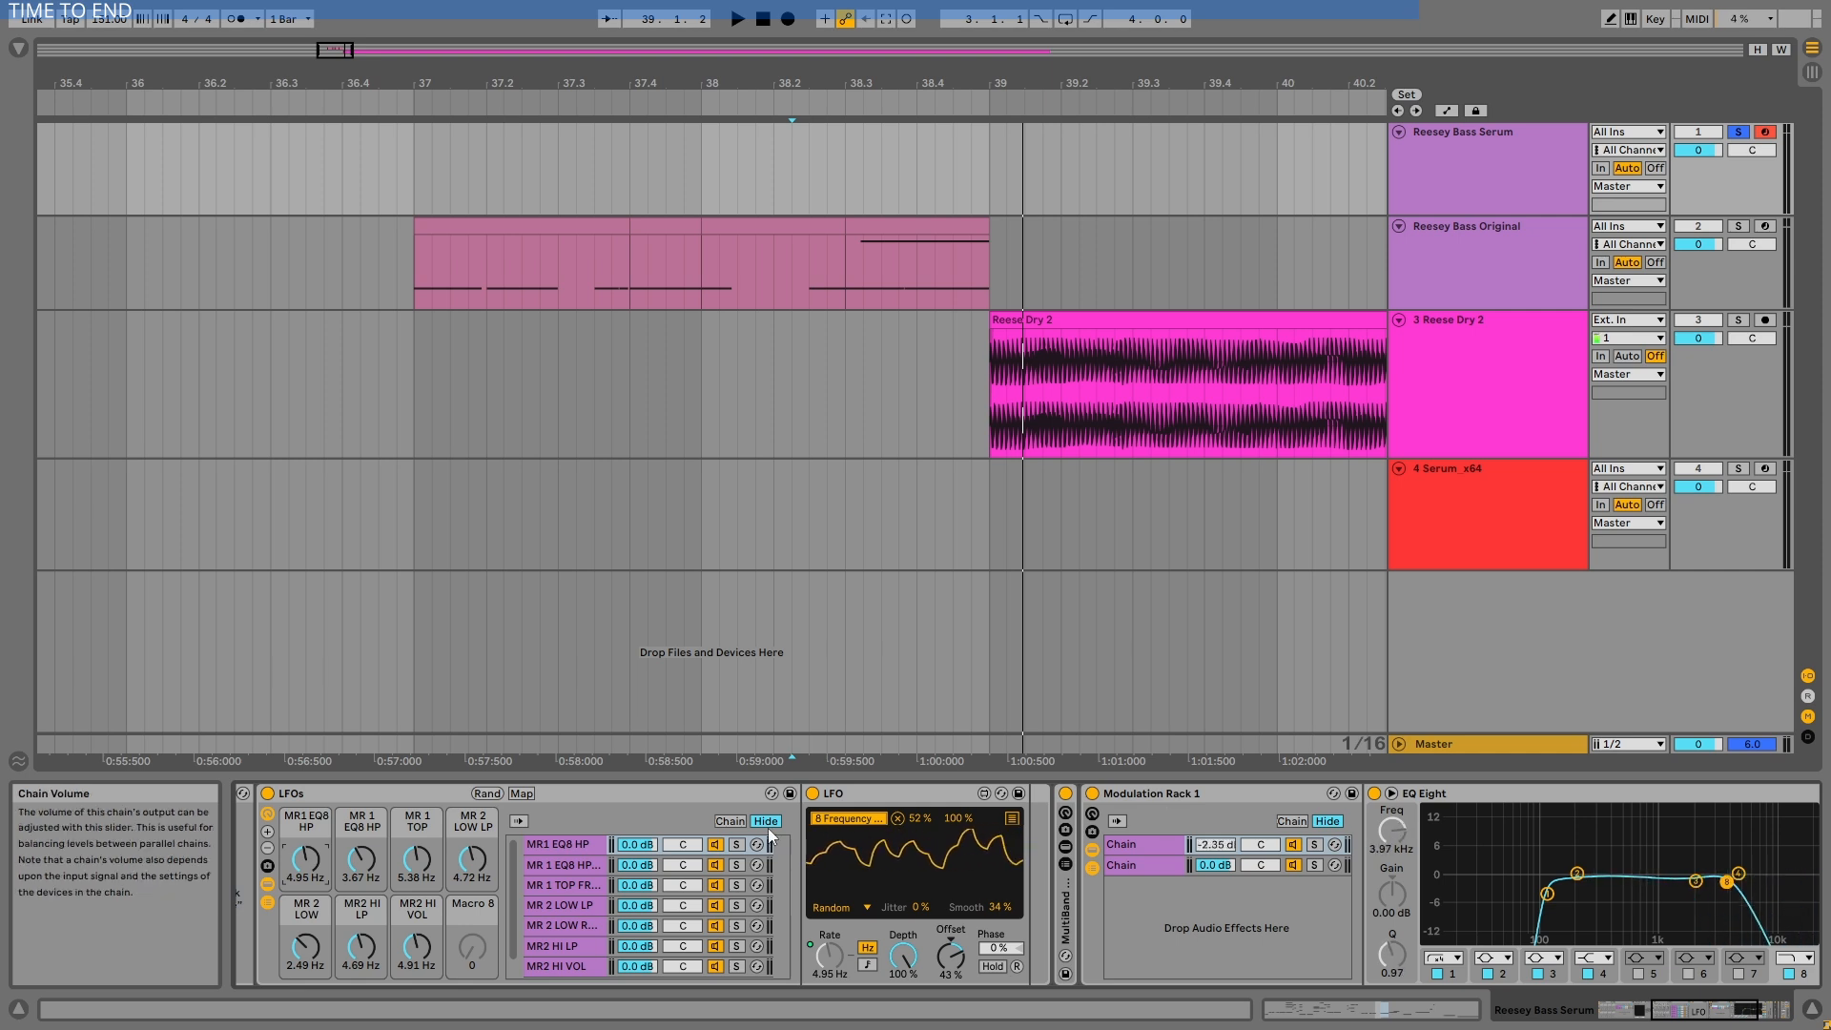
Compare the LFO-modulated Modulation Rack 1 and Modulation Rack 2, leaving Modulation Rack 1 folded.
double_click(1151, 794)
double_click(1188, 885)
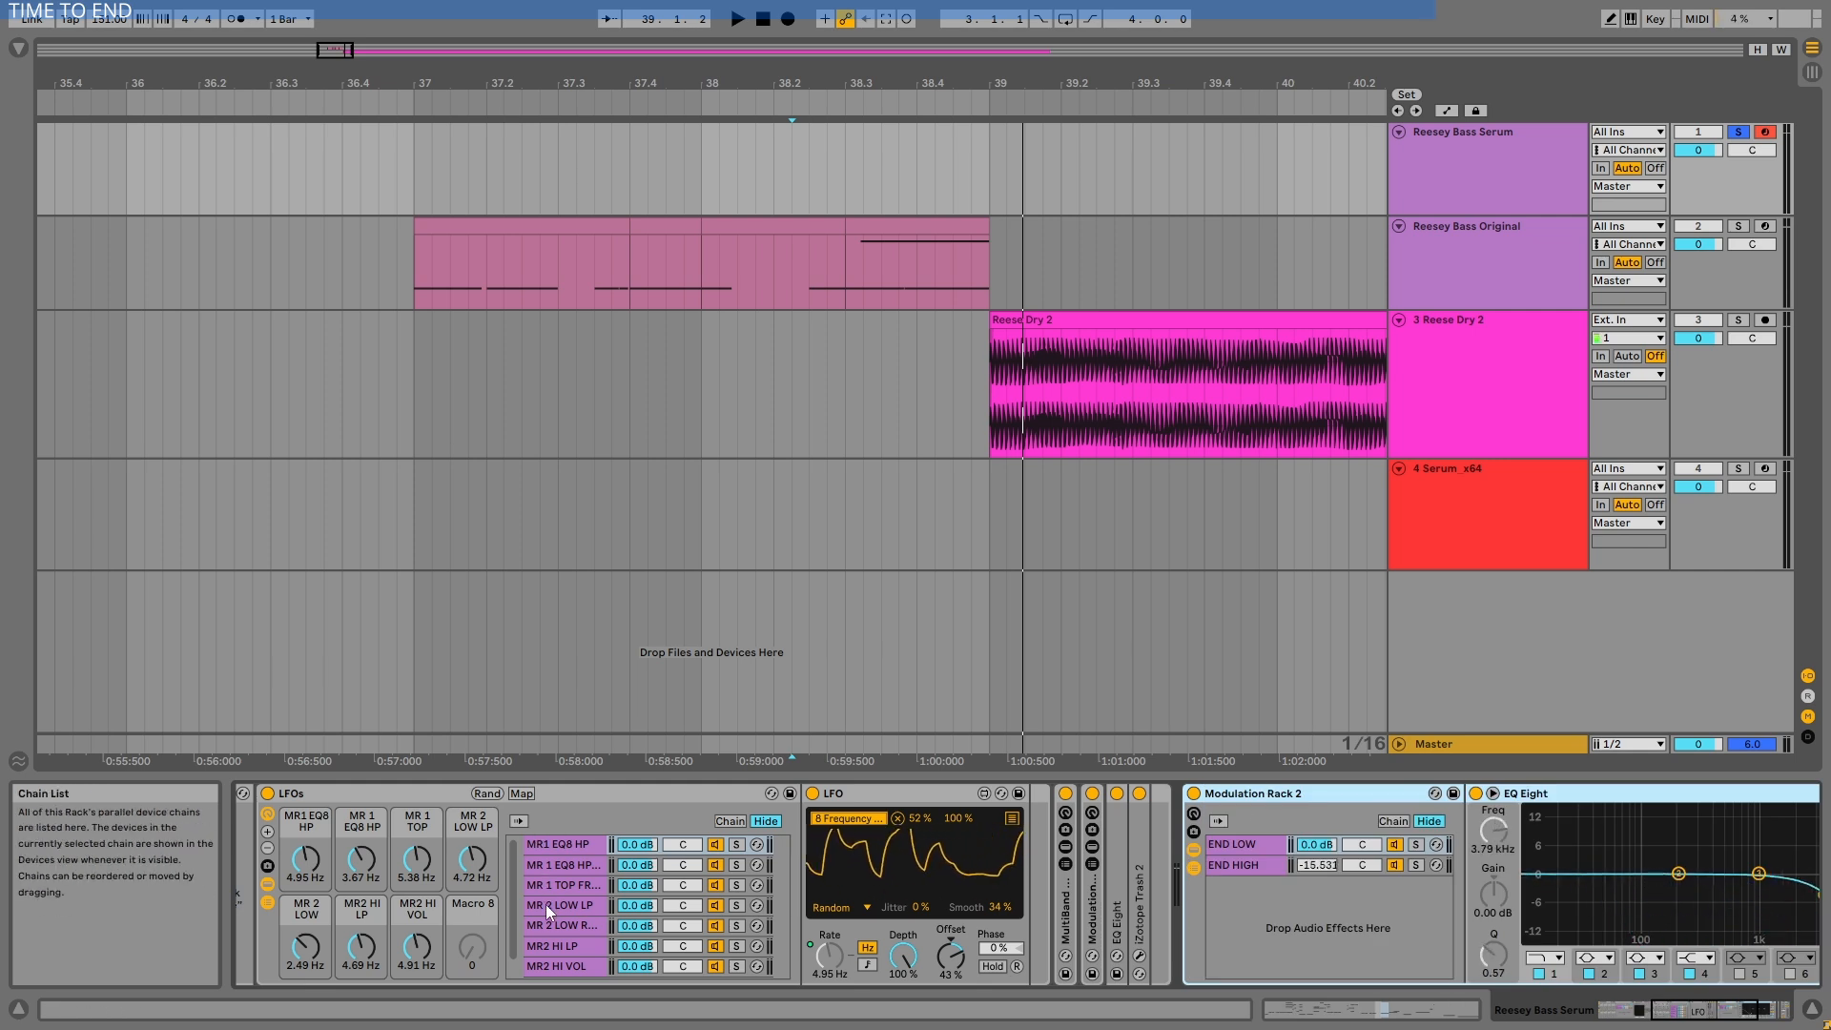
double_click(1092, 911)
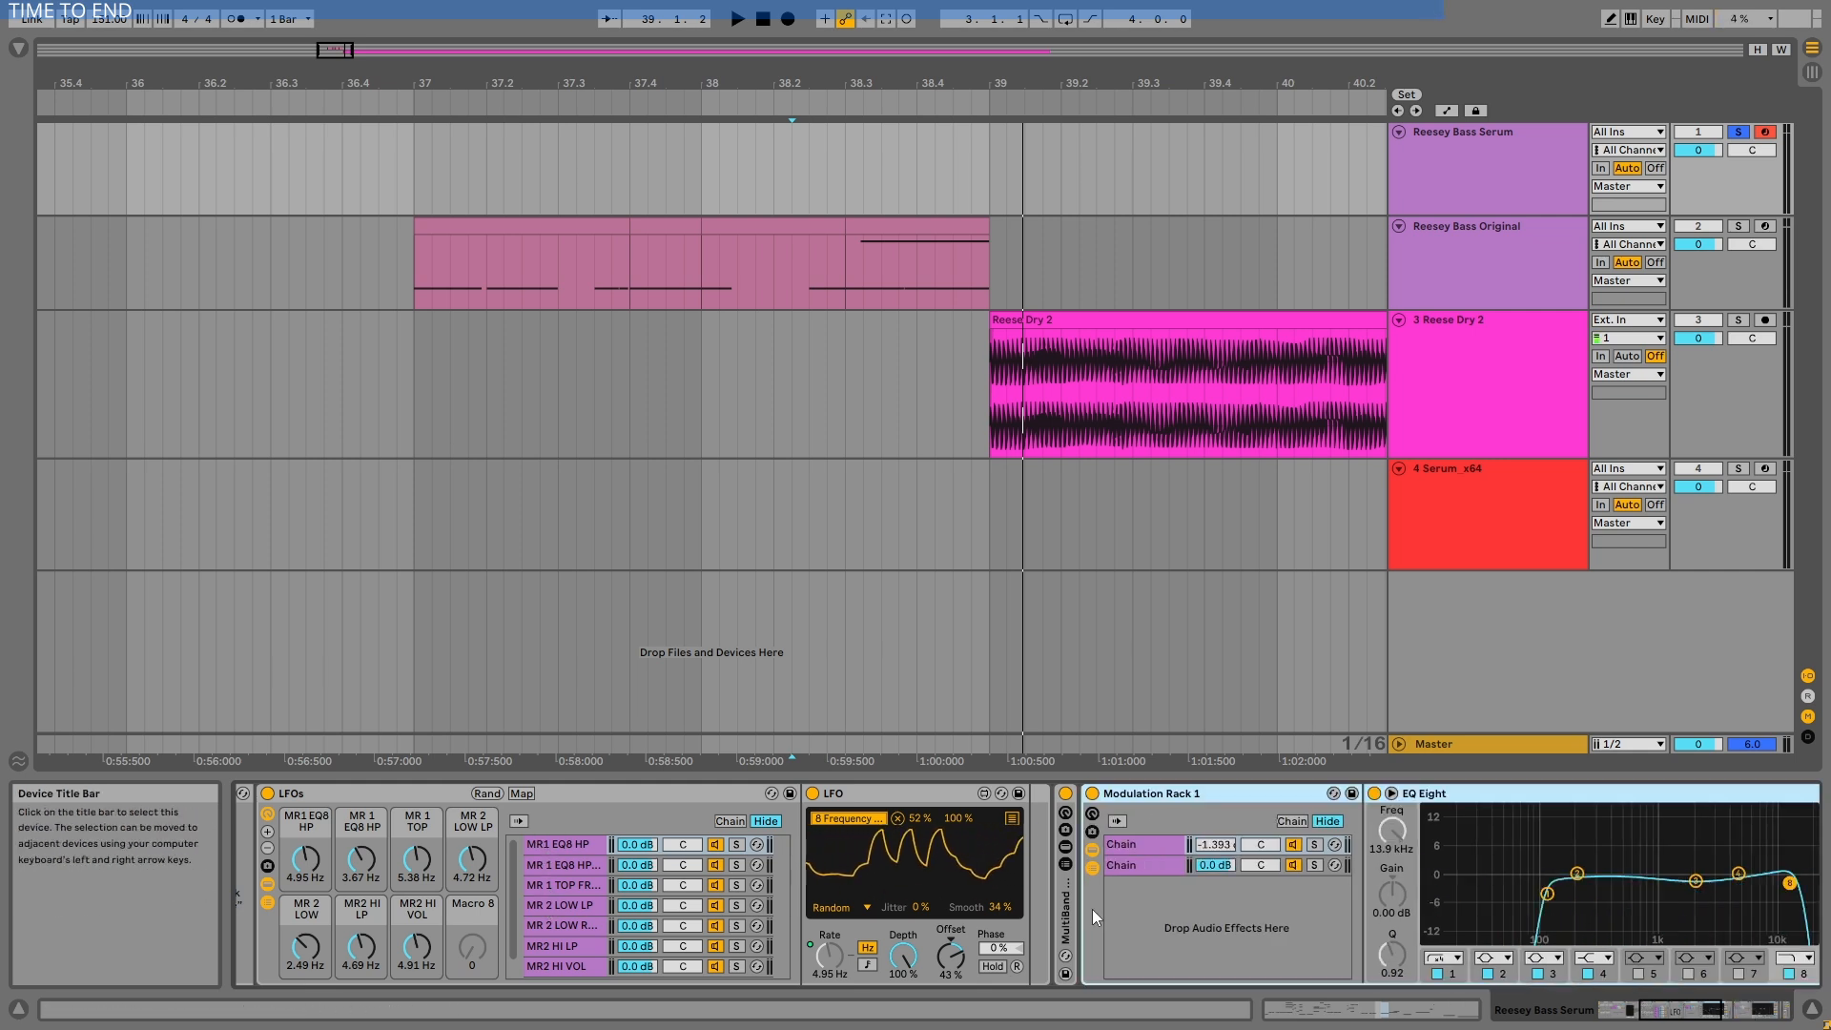
double_click(1155, 791)
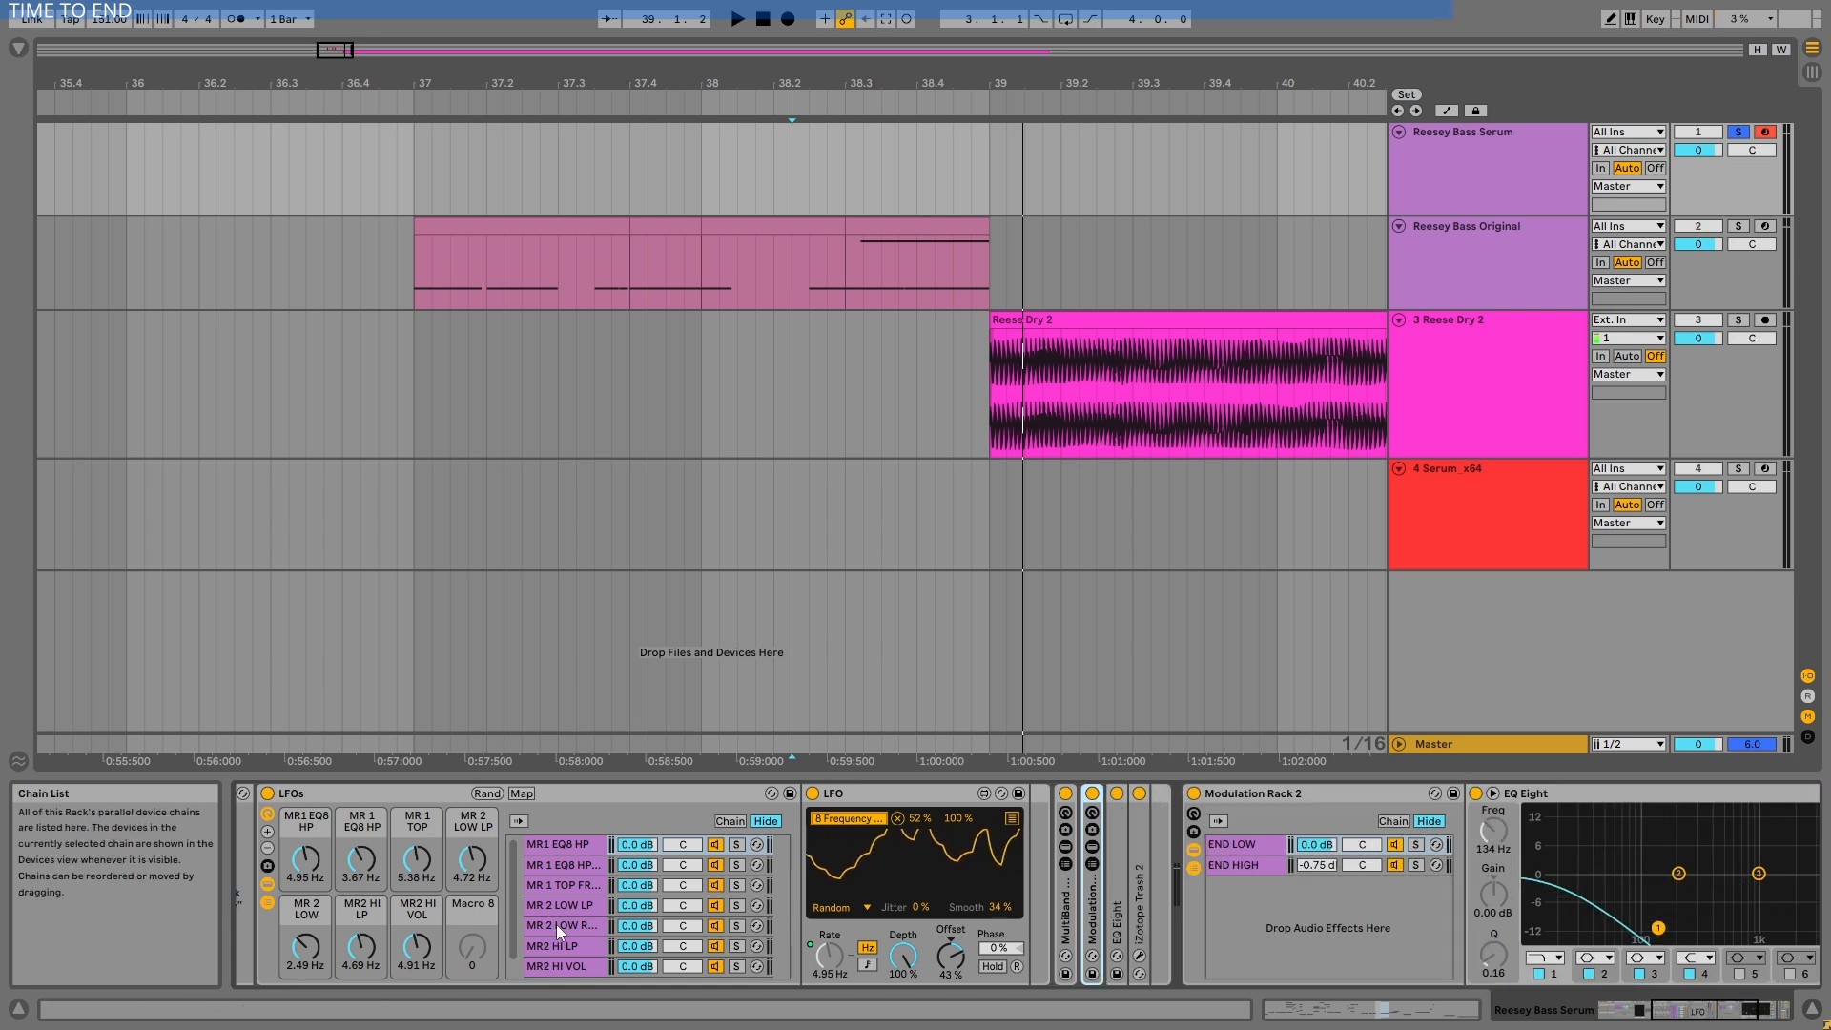
key(Delete)
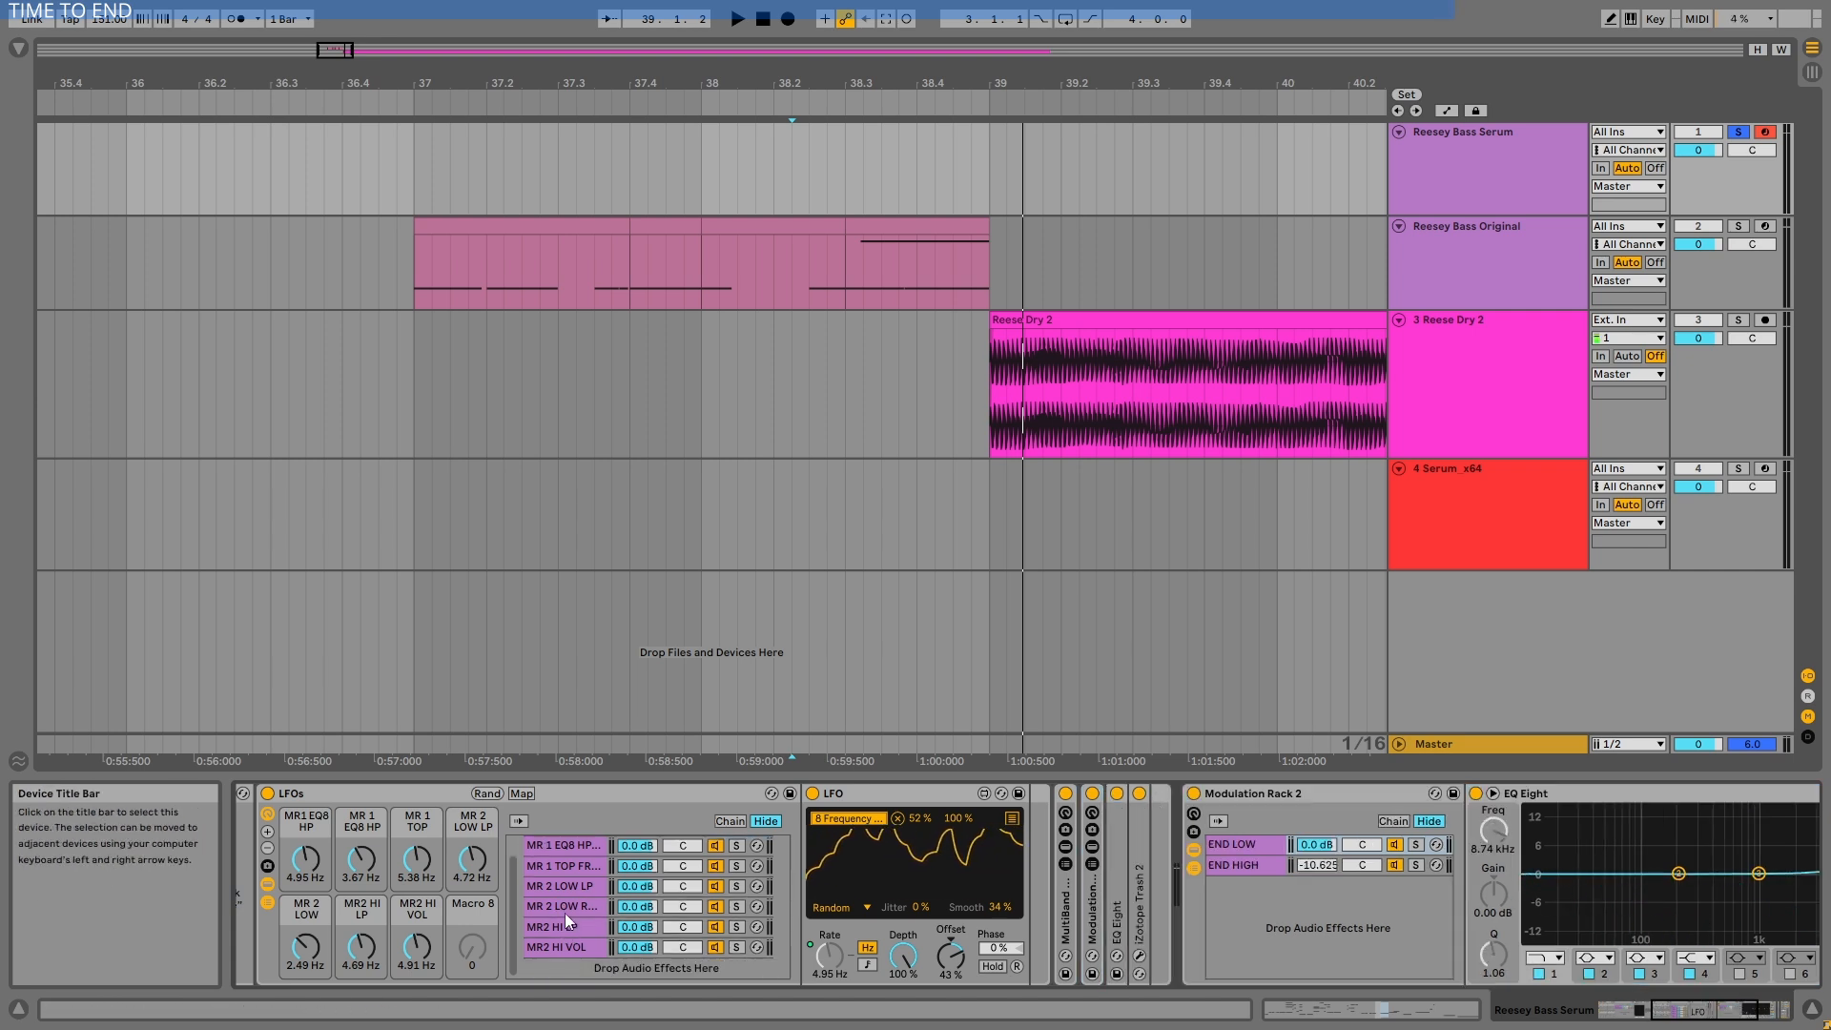
double_click(1313, 792)
key(ctrl+z)
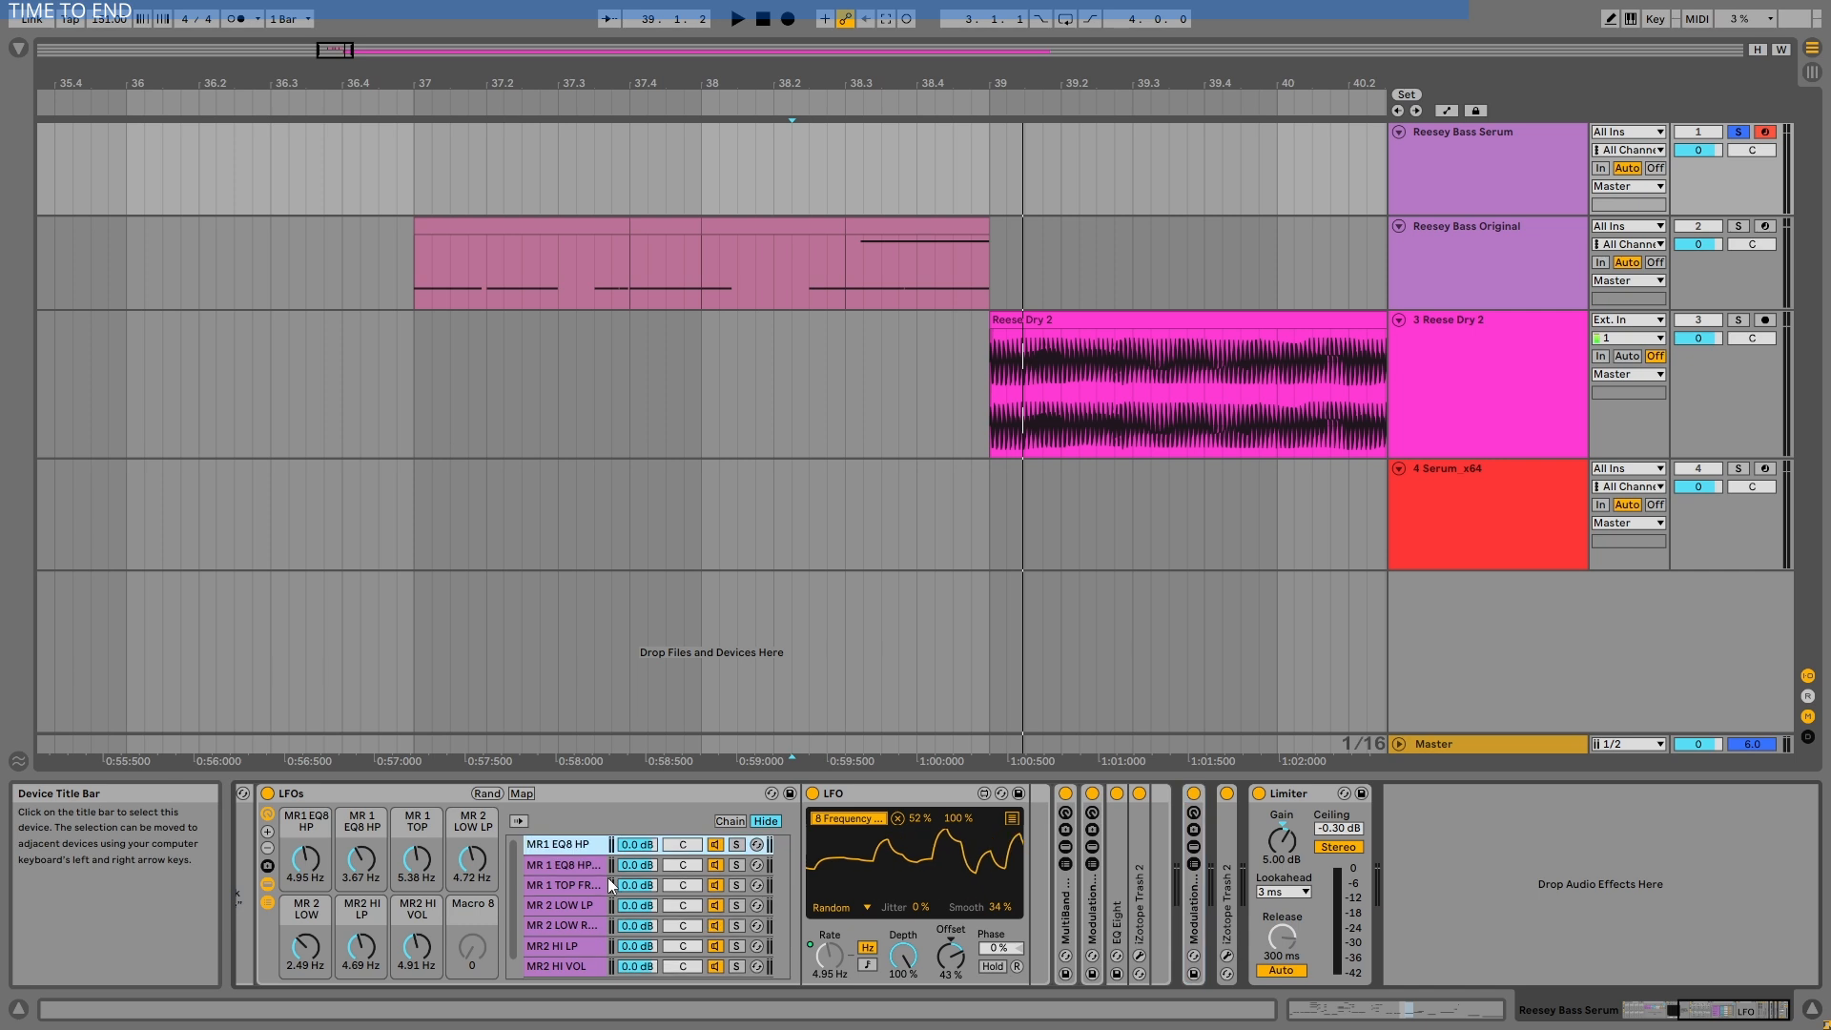
Fold the LFO device of the LFOs rack and return to the Instrument Rack at the start of the device chain.
scroll(595, 861, down, 1)
scroll(595, 861, up, 1)
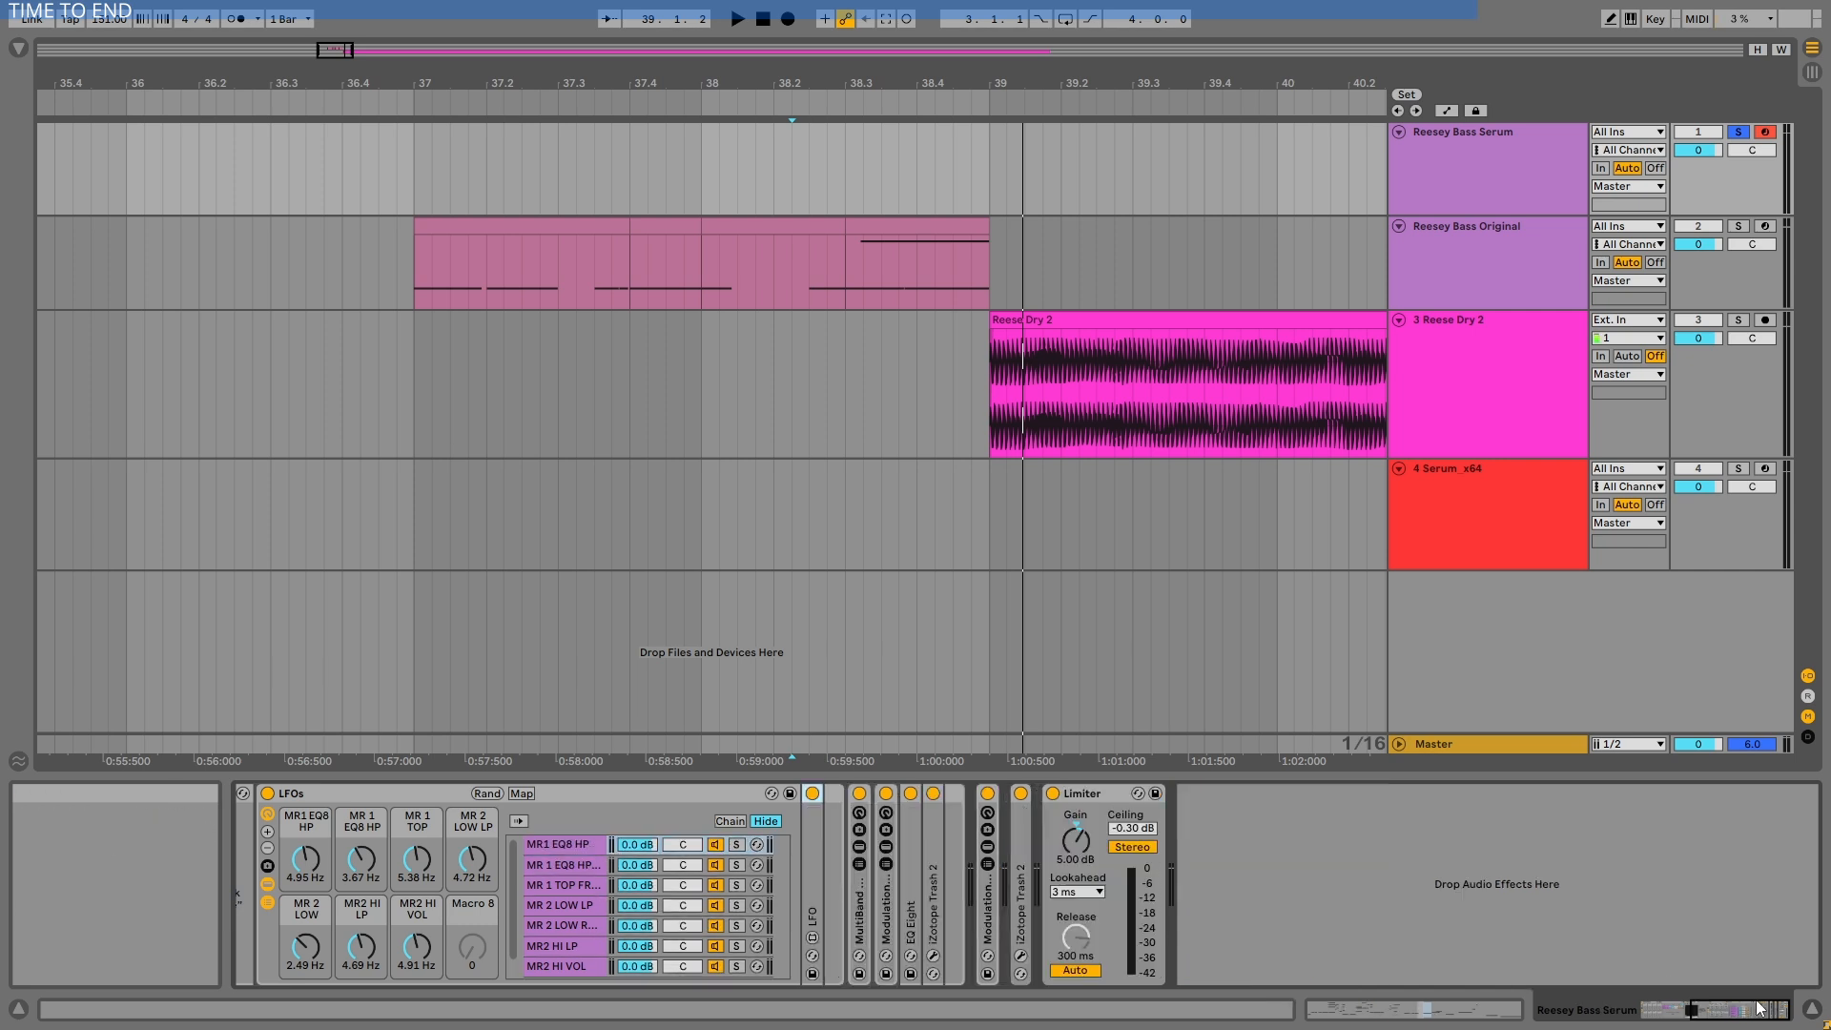
drag(1759, 1008, 1711, 1008)
Insert an audio track below Reesey Bass Serum, set its input to Resampling and arm it for recording.
click(1530, 194)
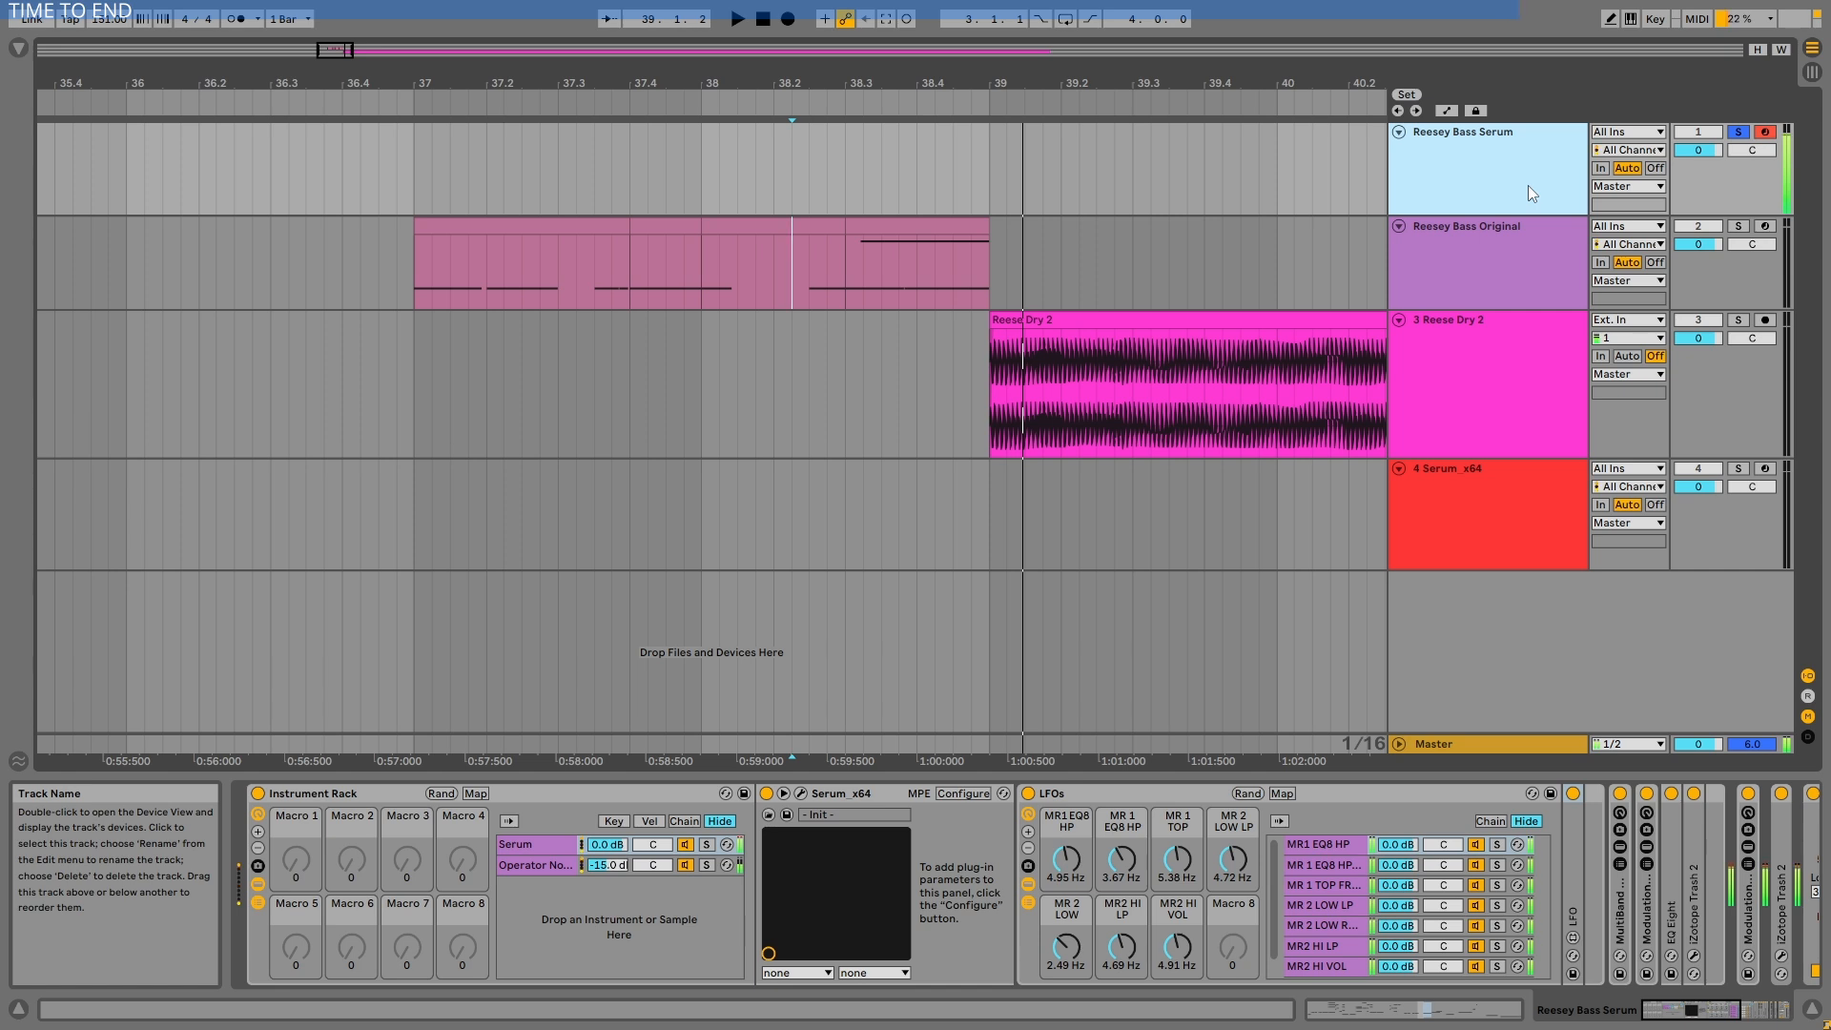
key(ctrl+t)
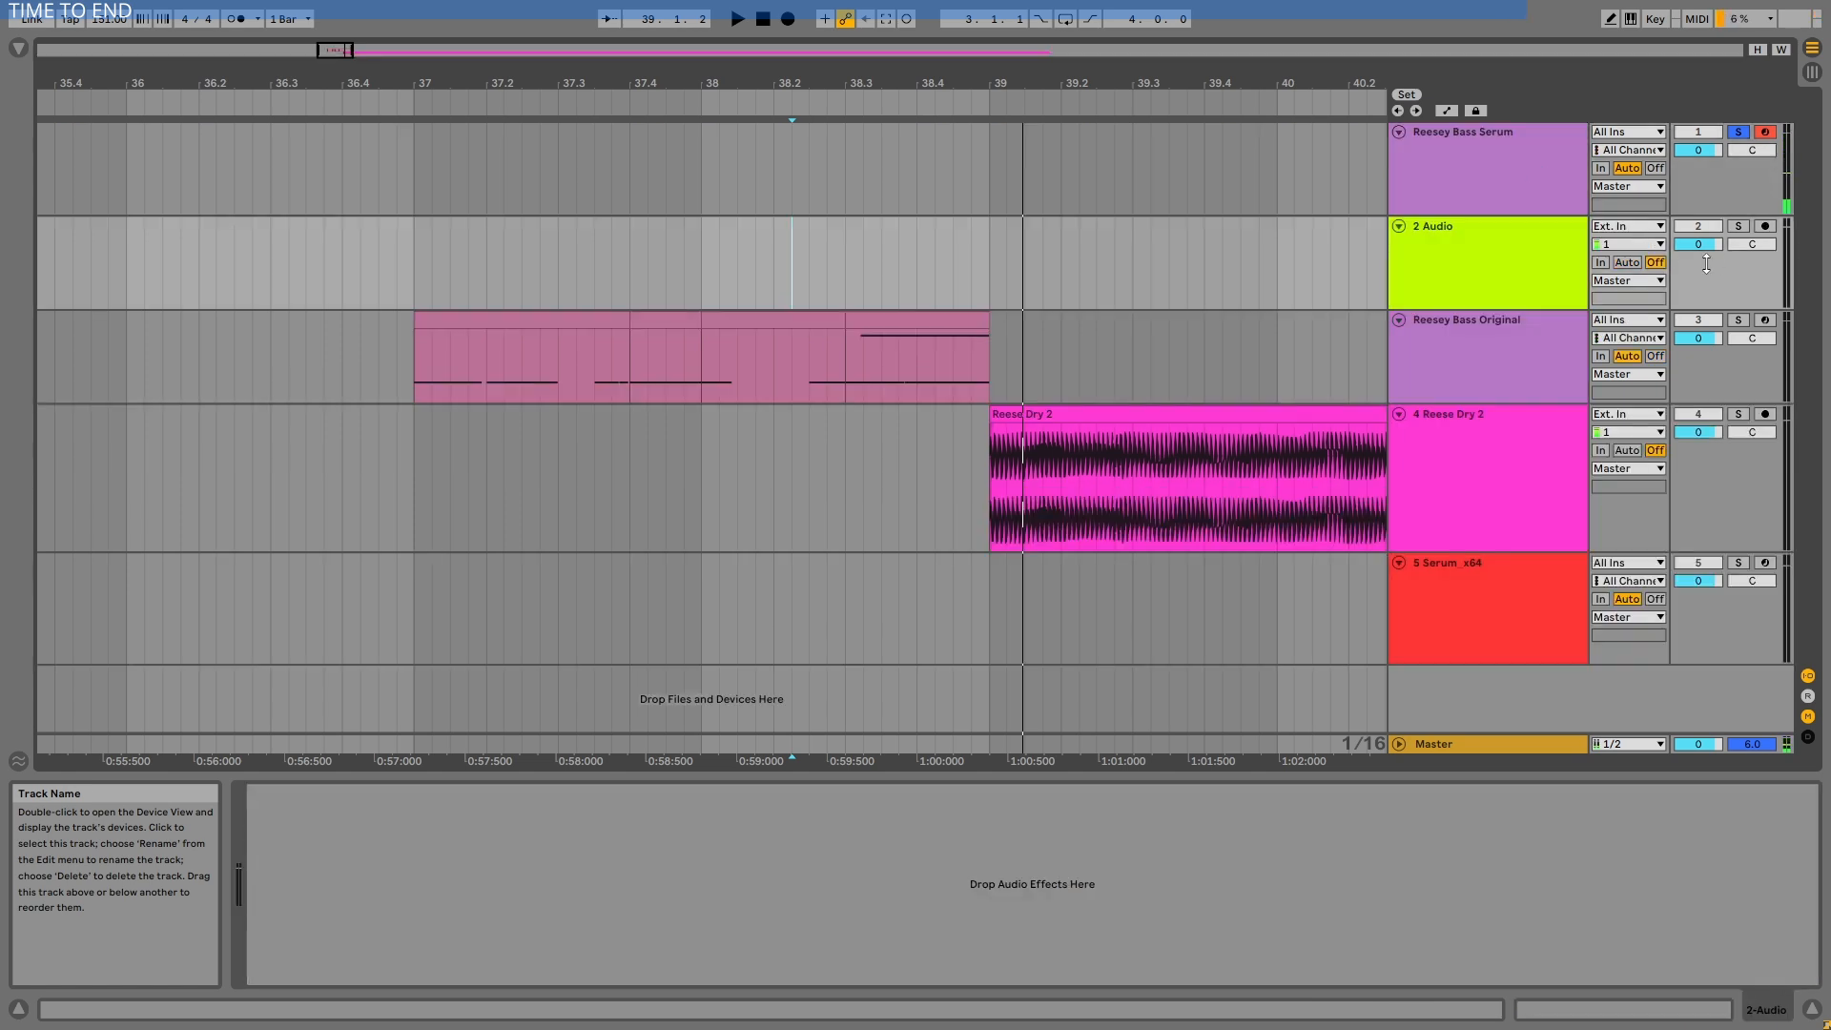
click(1628, 226)
click(1728, 251)
click(1765, 226)
Record the played Serum bass into the 2 Audio track from bar 129, and solo the resampled audio to hear it.
drag(988, 84, 287, 3)
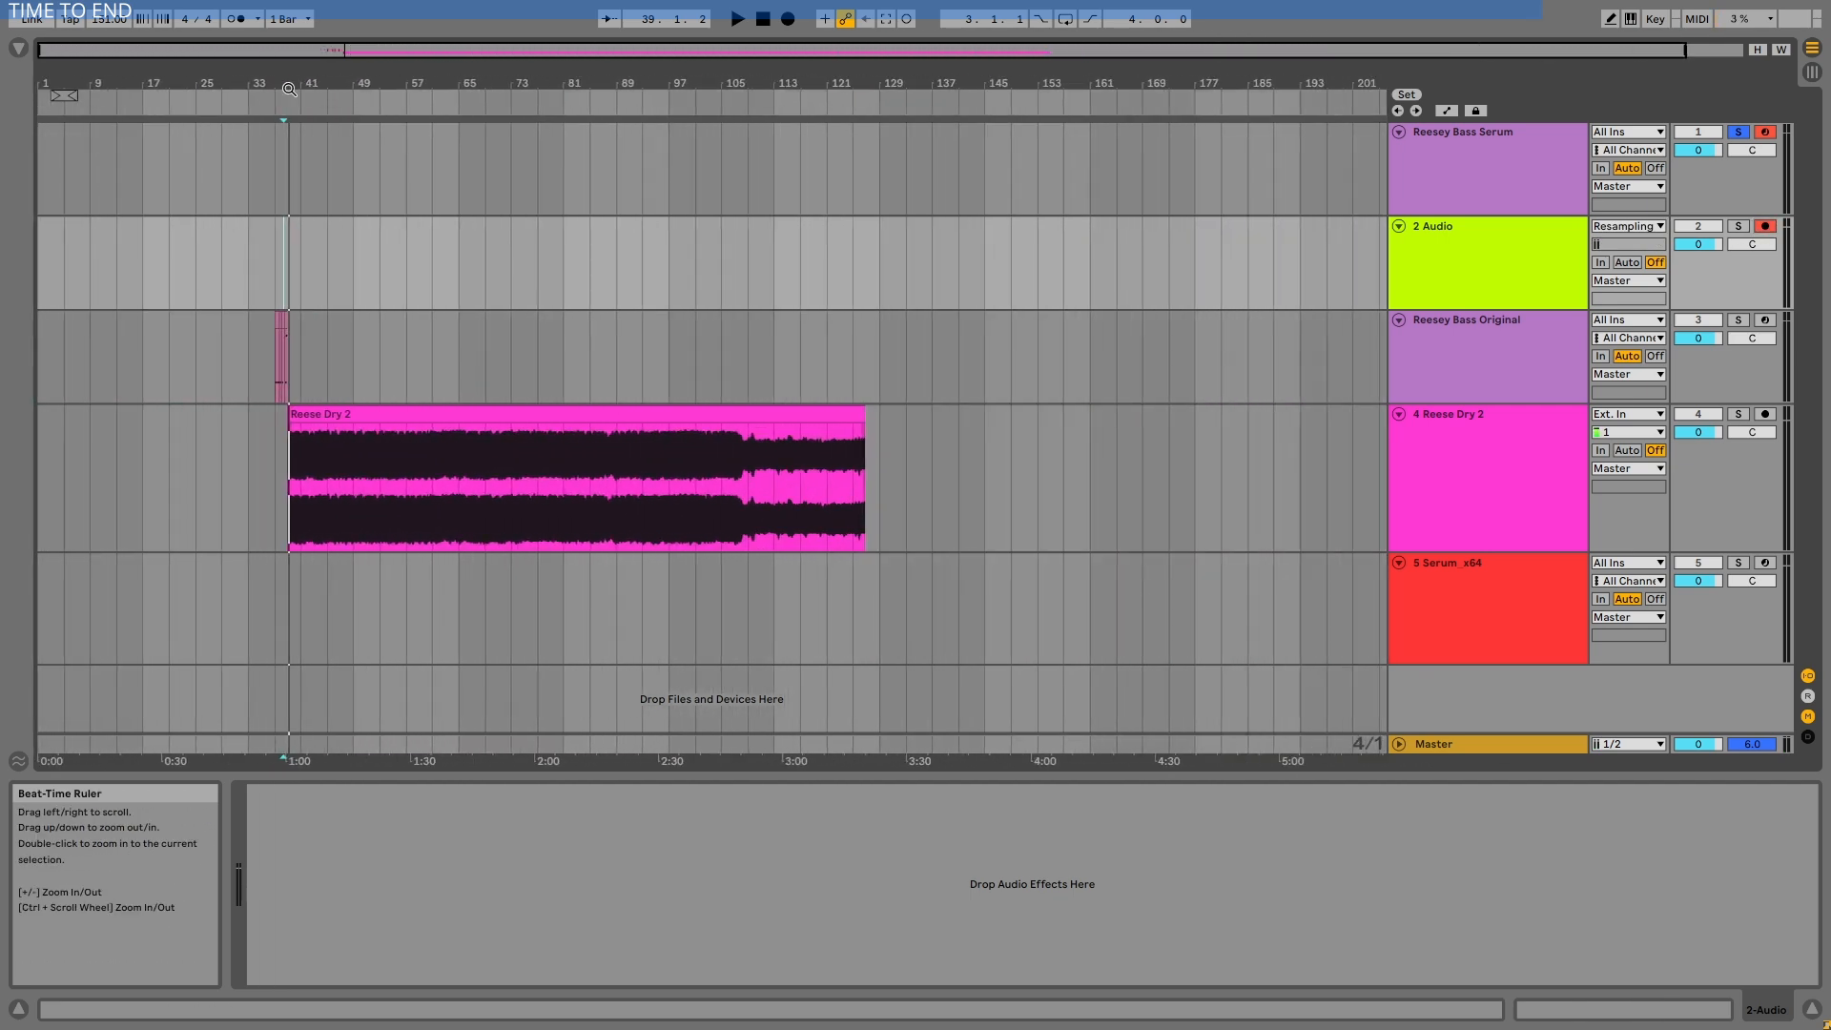
click(880, 268)
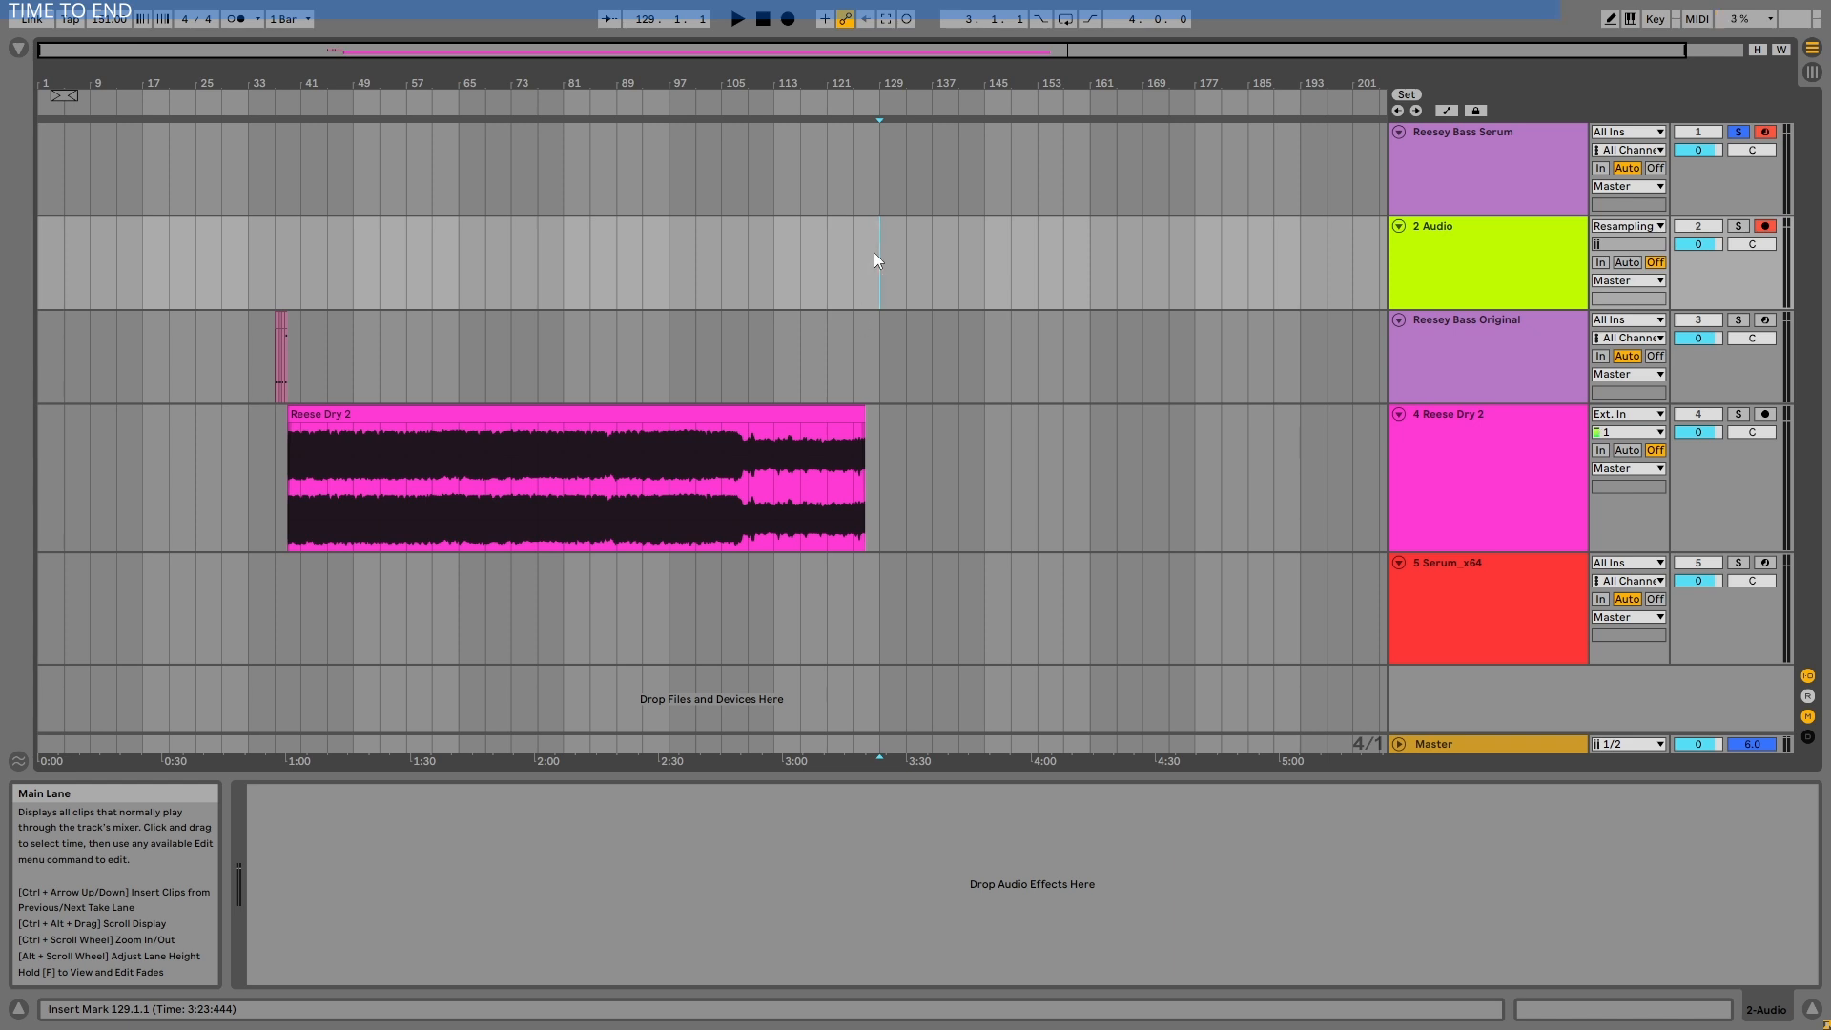
click(789, 16)
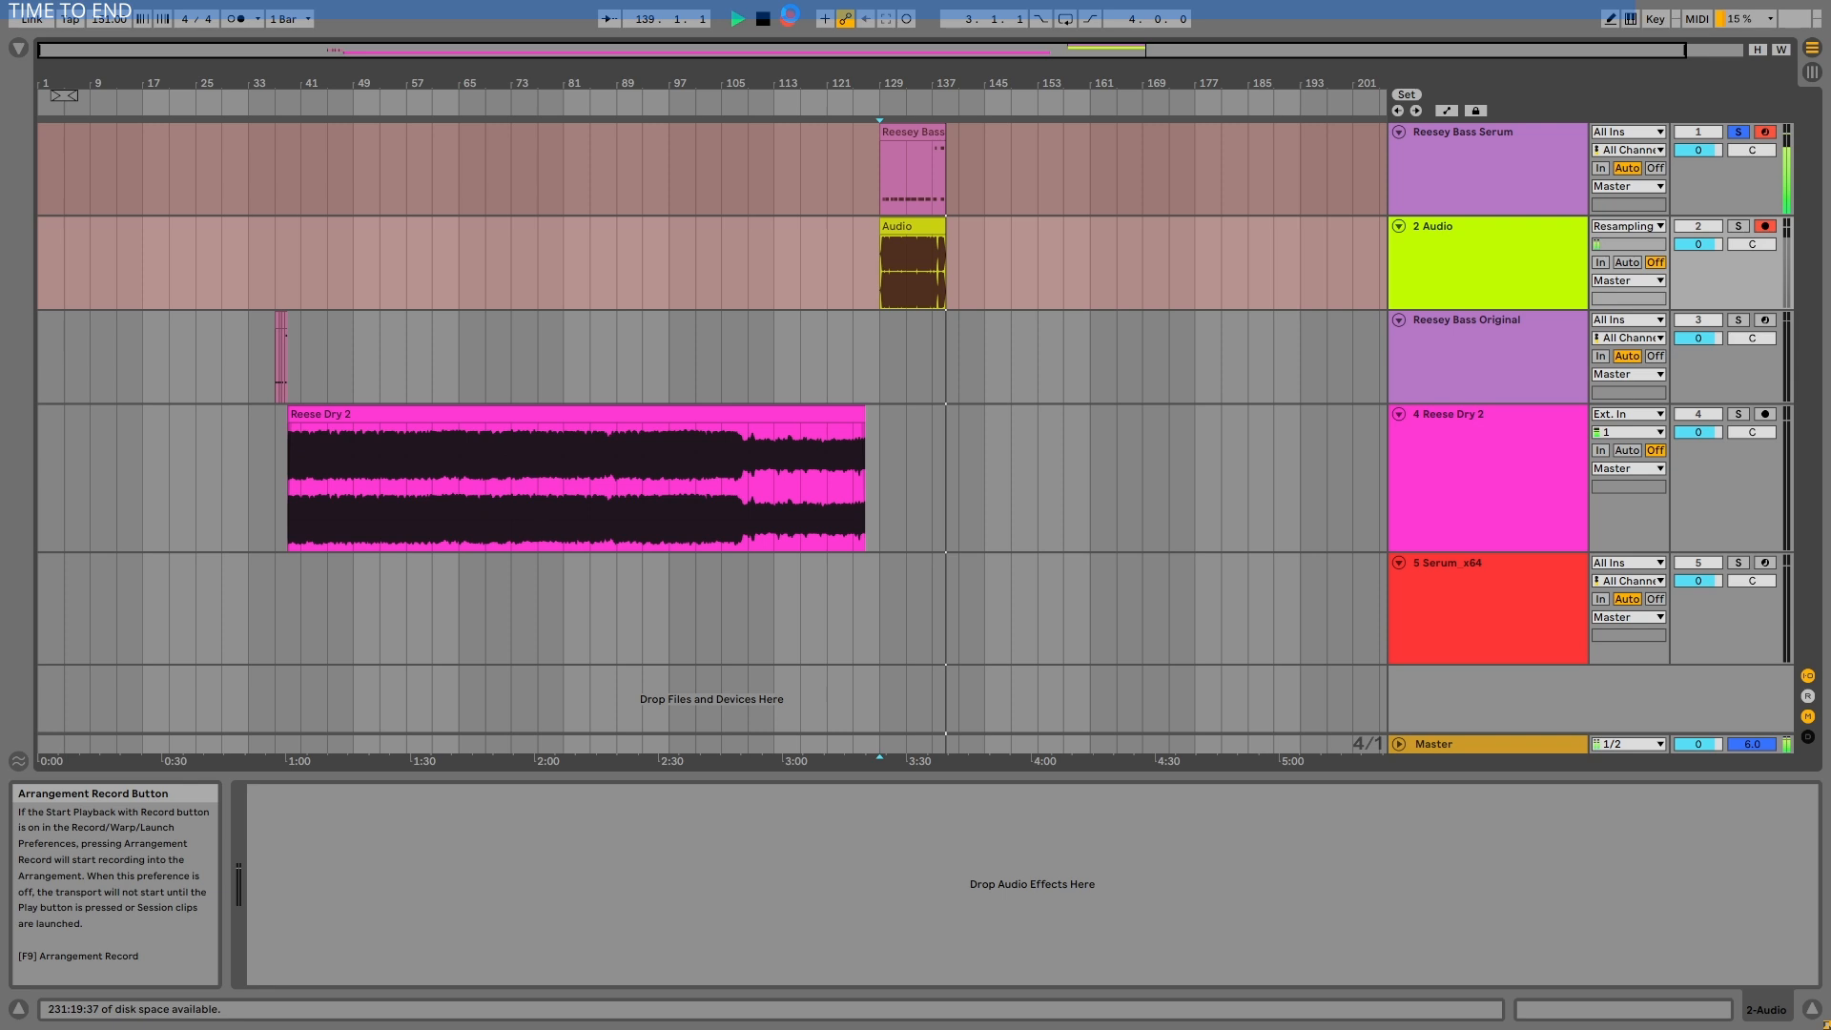
key(space)
drag(910, 78, 893, 78)
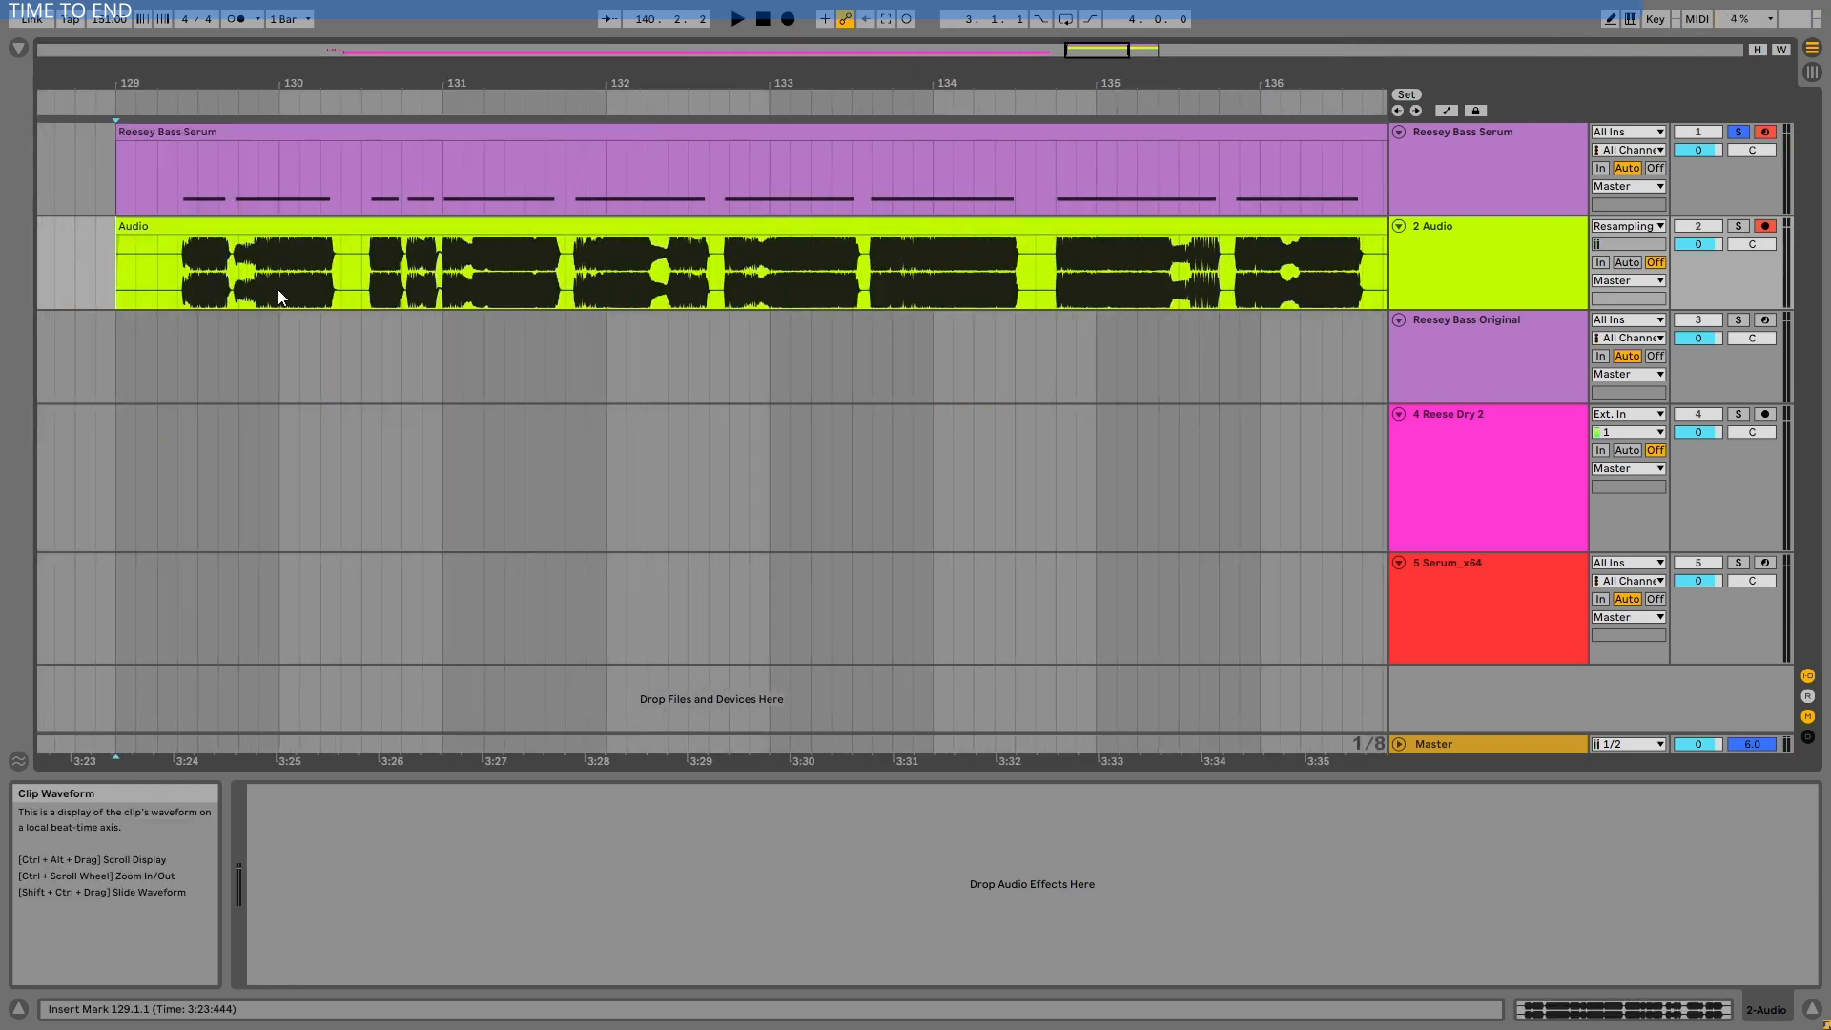
key(s)
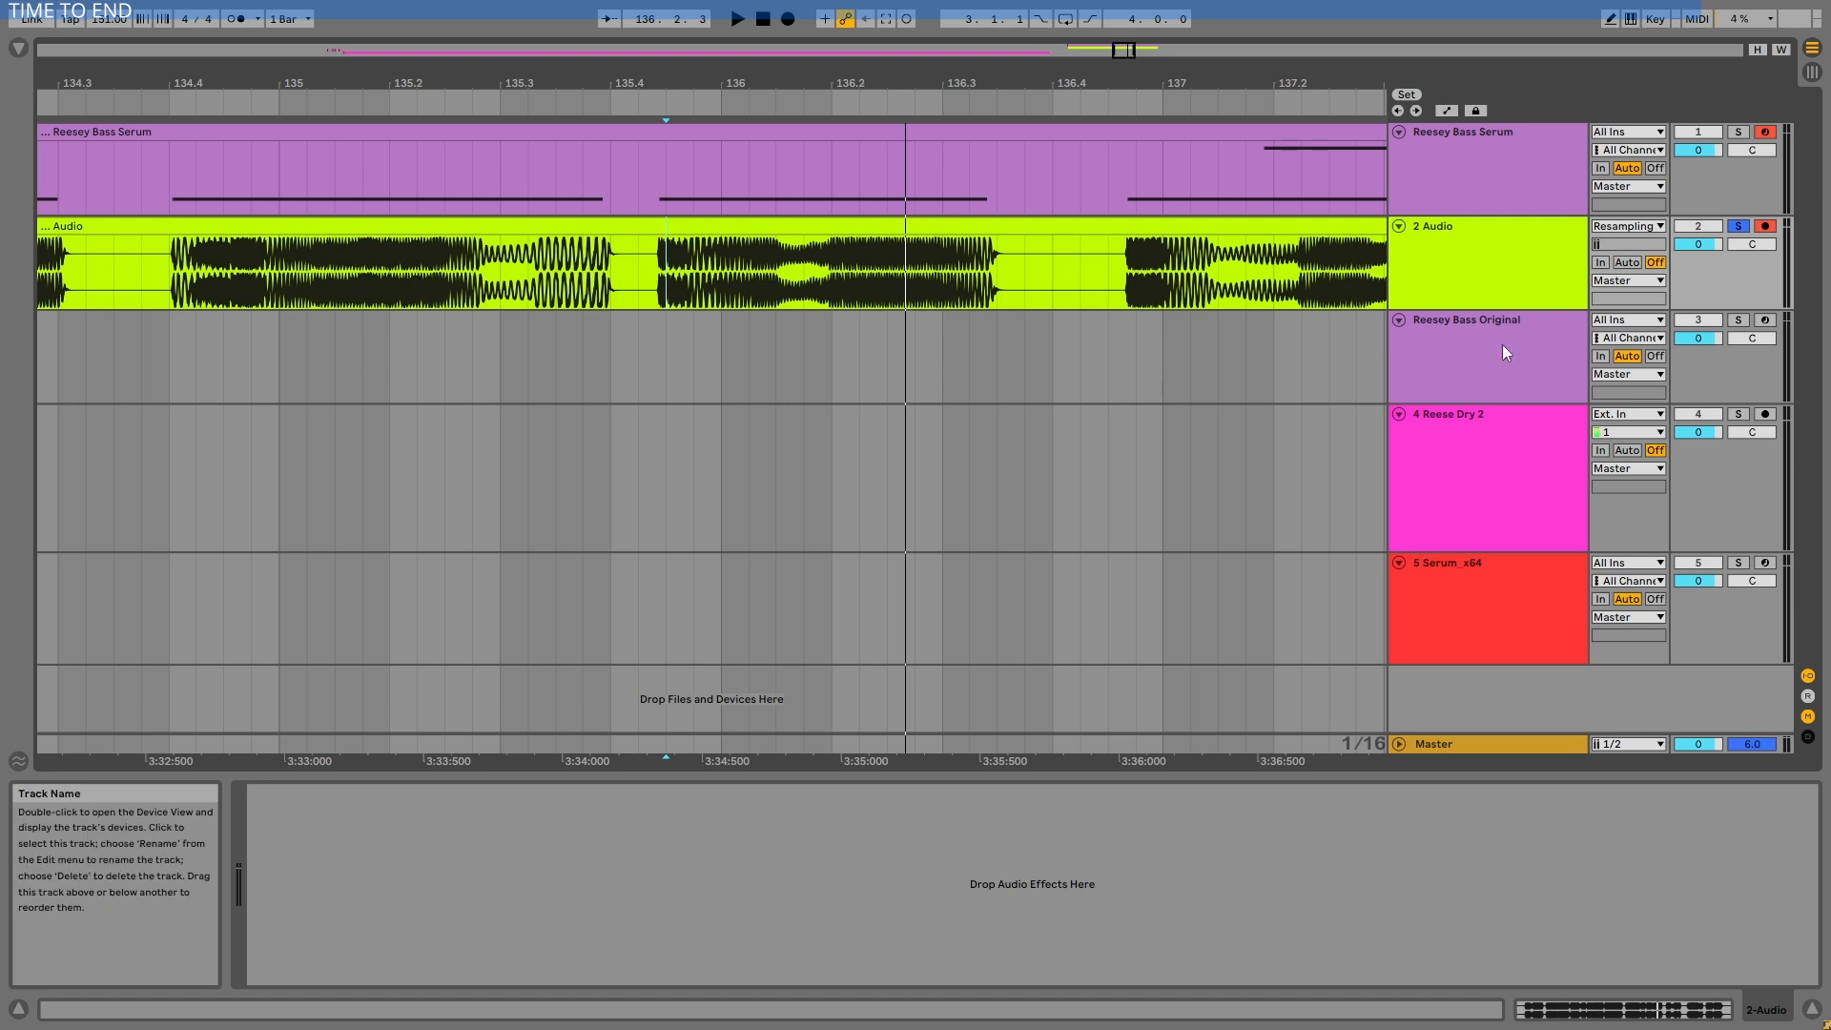
Solo the Reesey Bass Serum track and, in Serum's OSC A, load the FFT_Add_2nds wavetable with the PWM warp at 36%.
click(1497, 163)
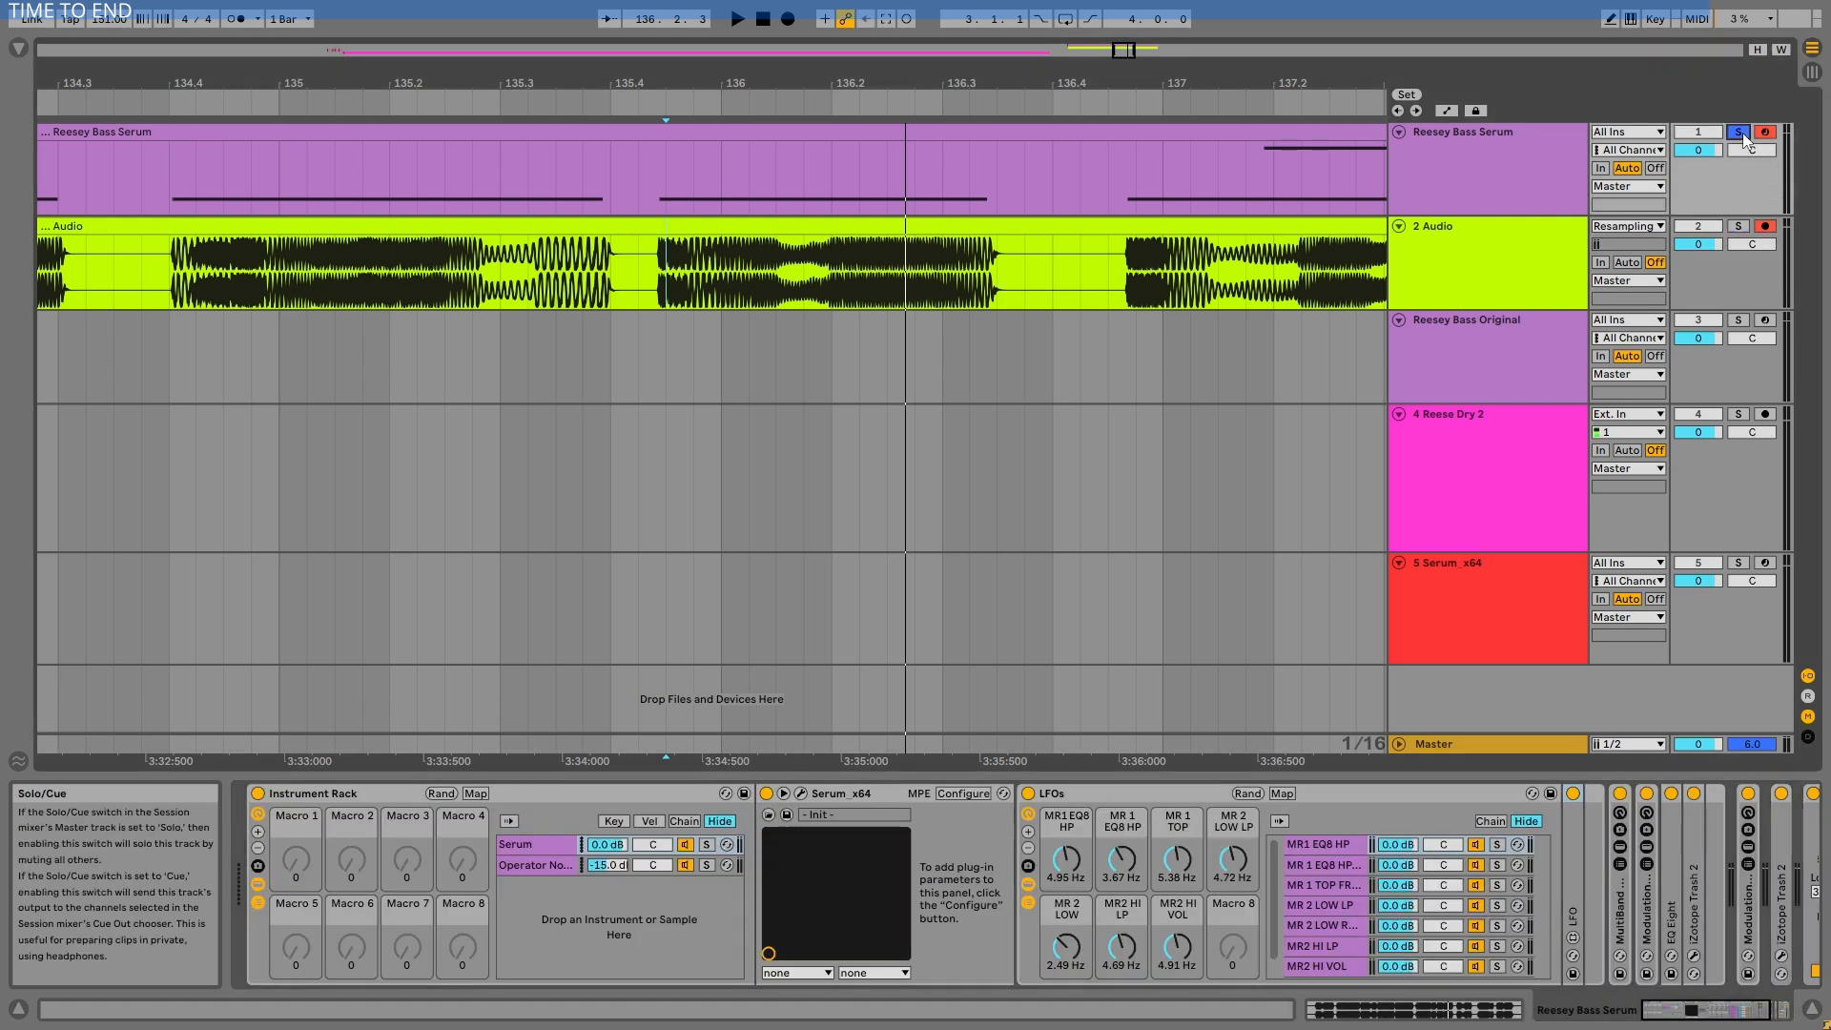
click(799, 793)
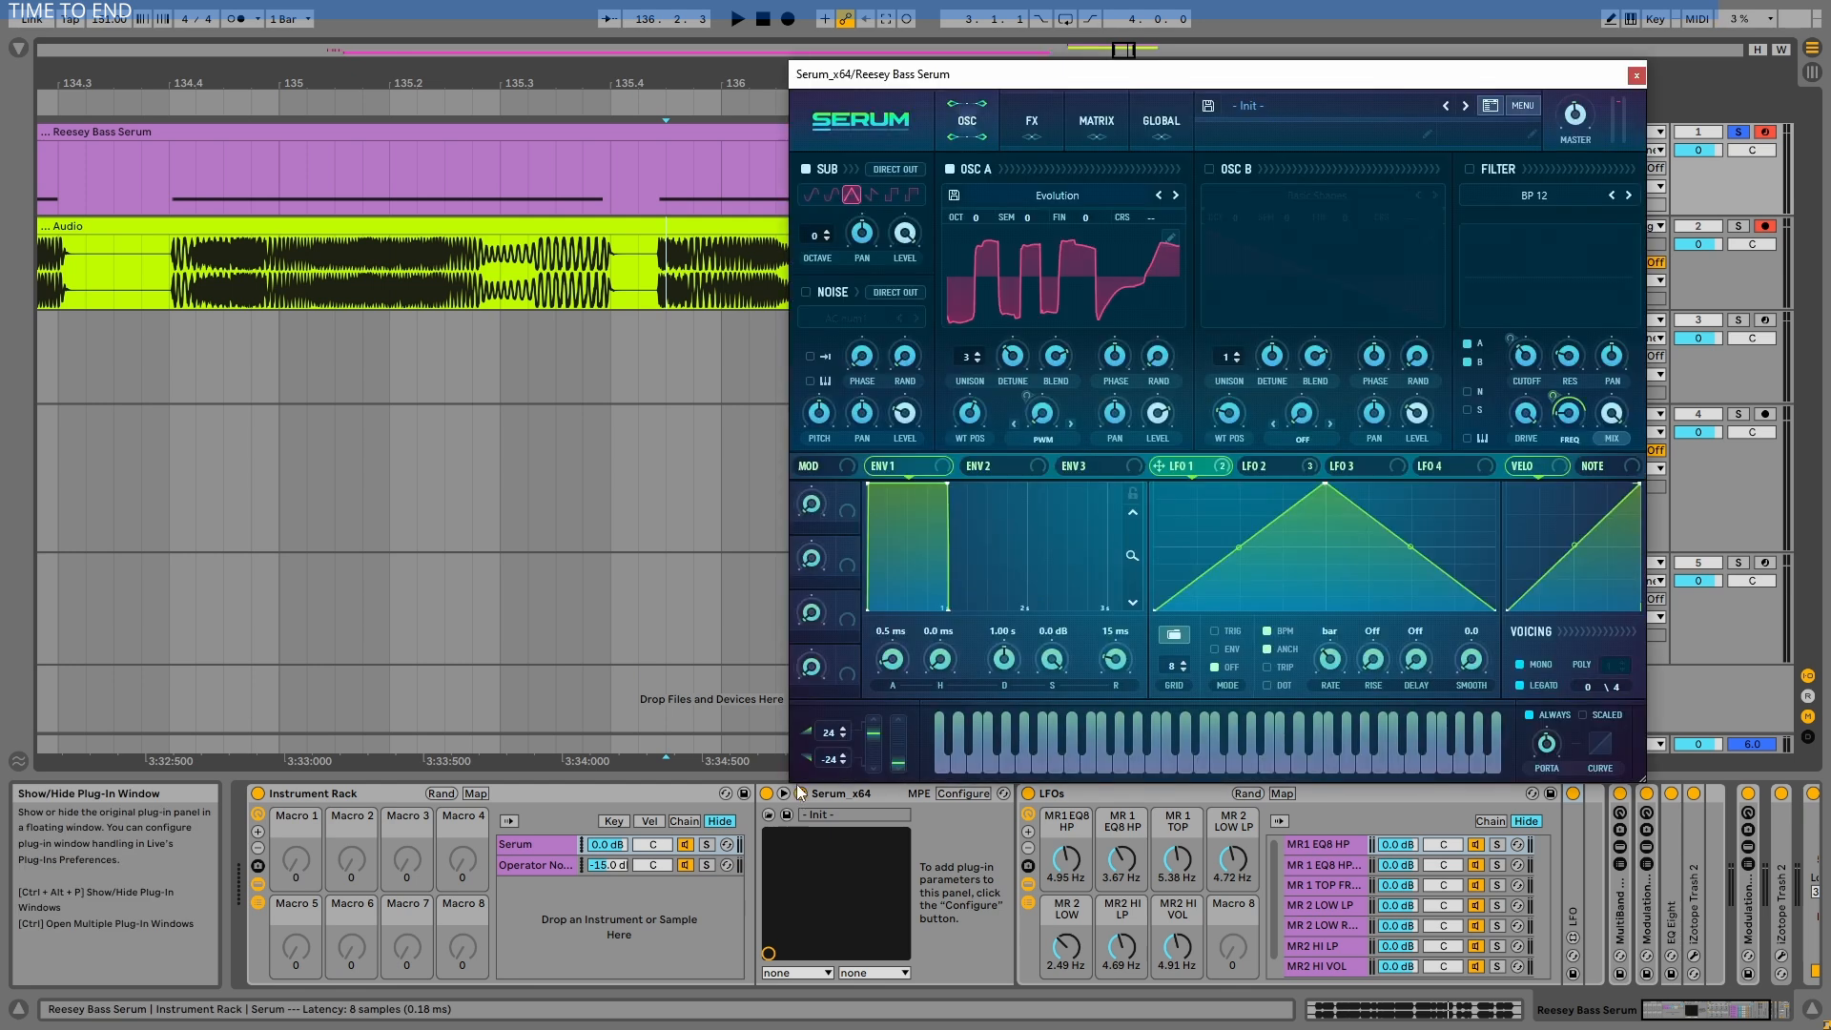
click(1176, 196)
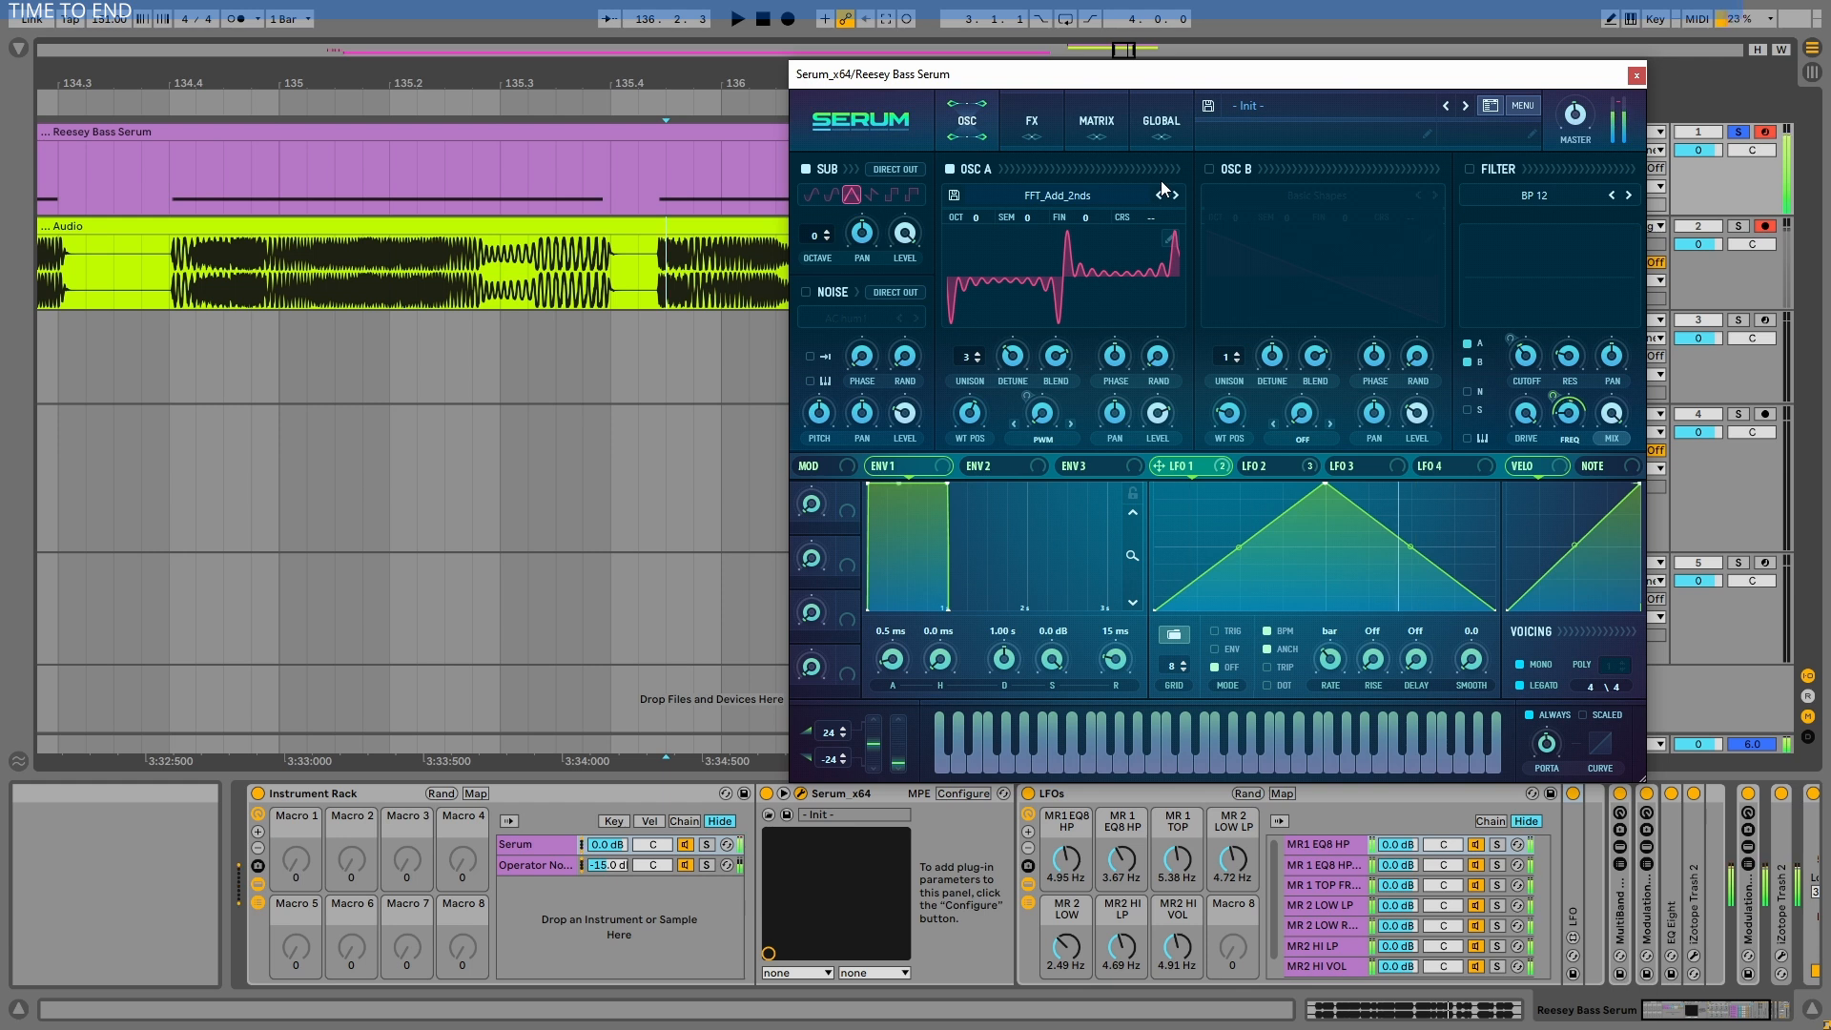
drag(1054, 429, 1059, 411)
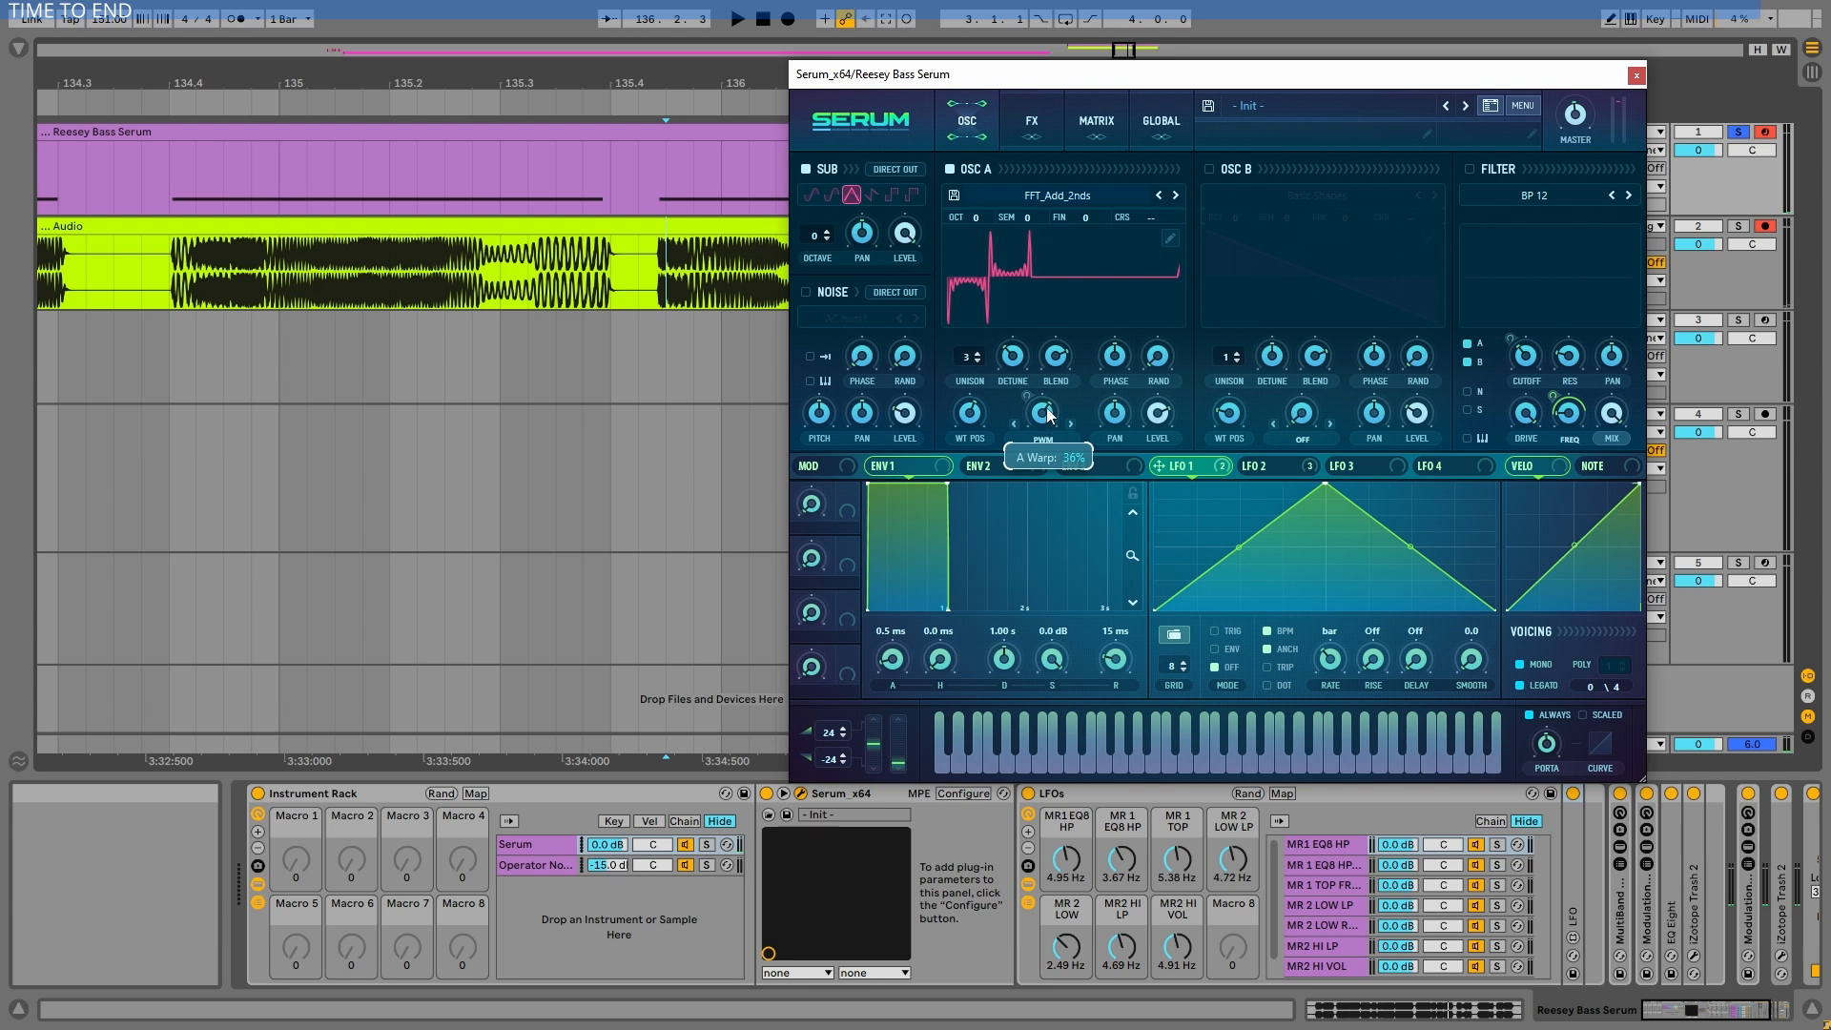